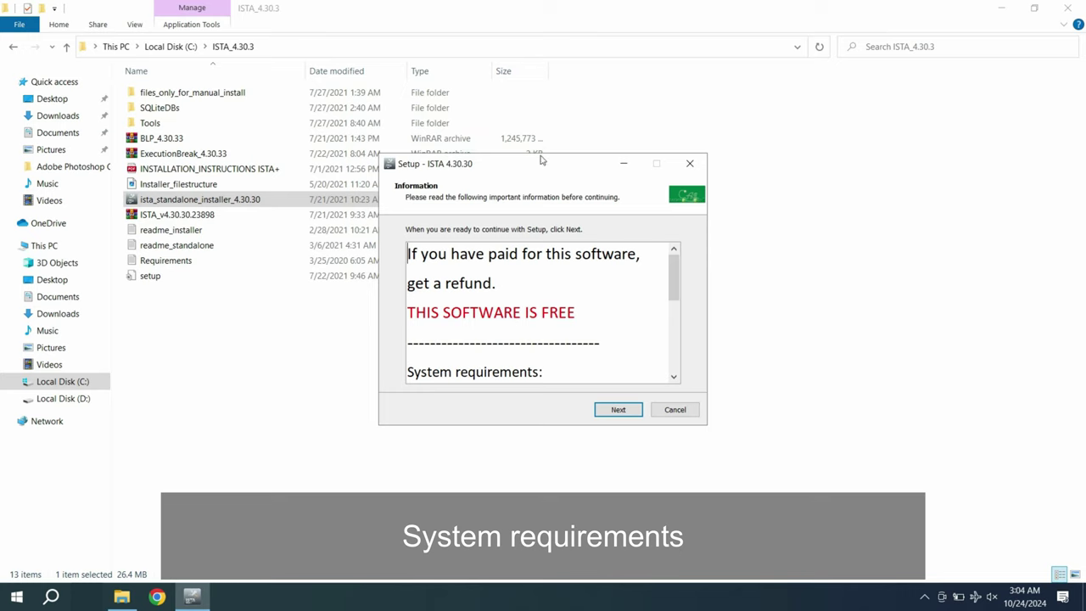
Review the system requirements on the ISTA 4.30.30 setup's information page, including the unsupported Windows versions and browsers
drag(543, 161, 463, 132)
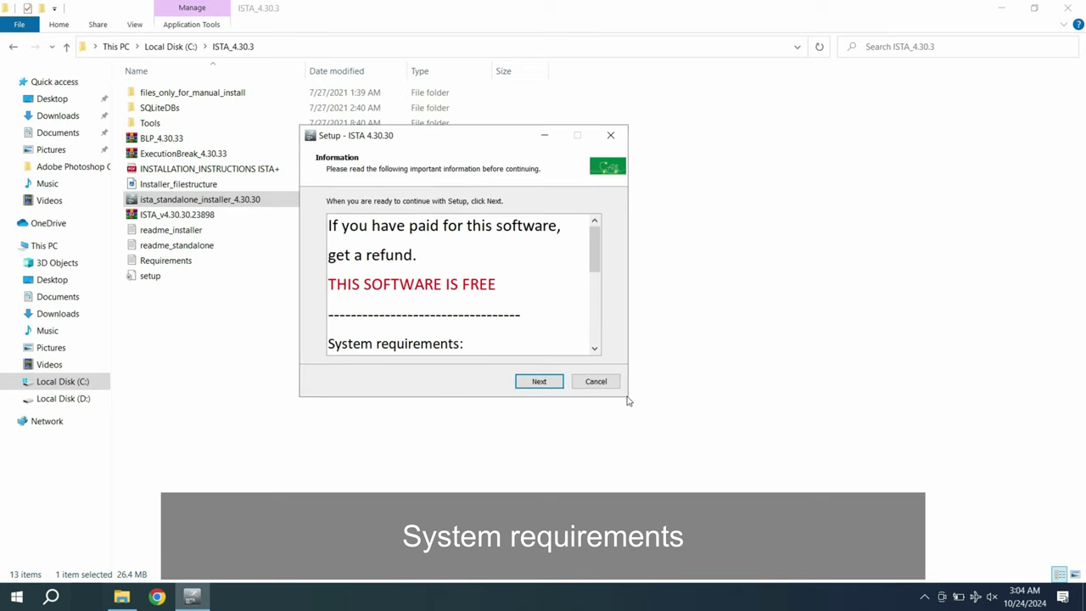
scroll(484, 272, down, 5)
scroll(485, 270, up, 5)
scroll(485, 270, down, 3)
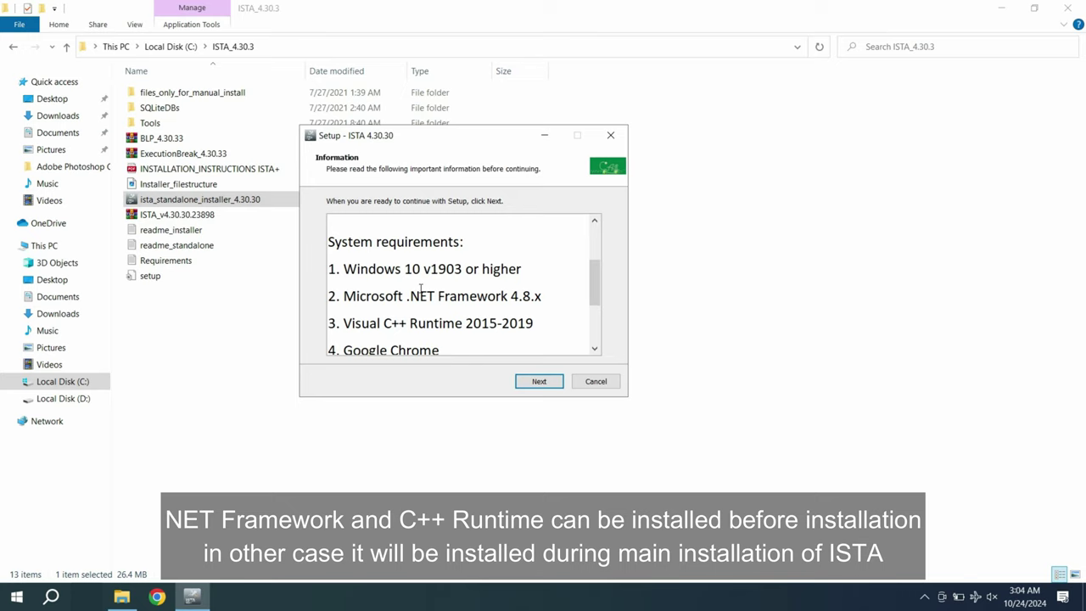
scroll(421, 290, down, 3)
scroll(421, 289, up, 3)
drag(596, 293, 609, 329)
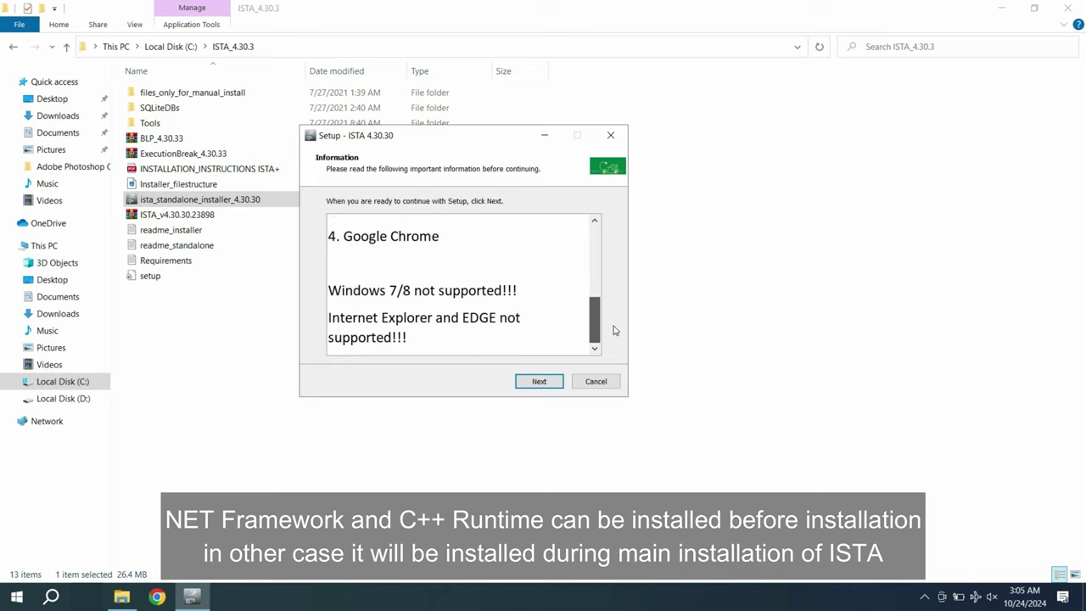
drag(614, 330, 632, 297)
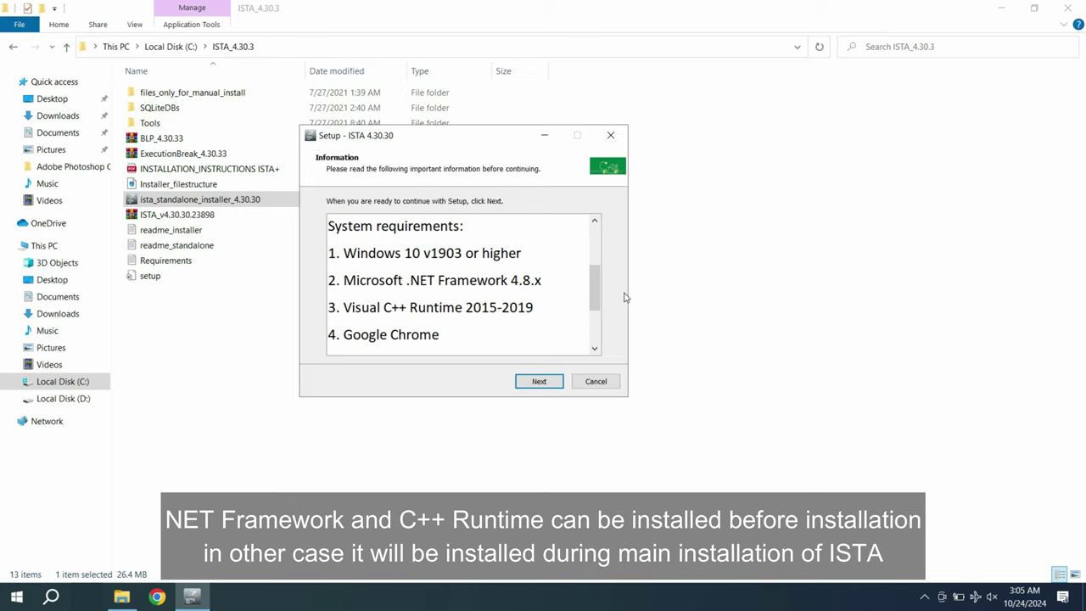
Find Control Panel through Windows search and open its list of installed programs
click(51, 600)
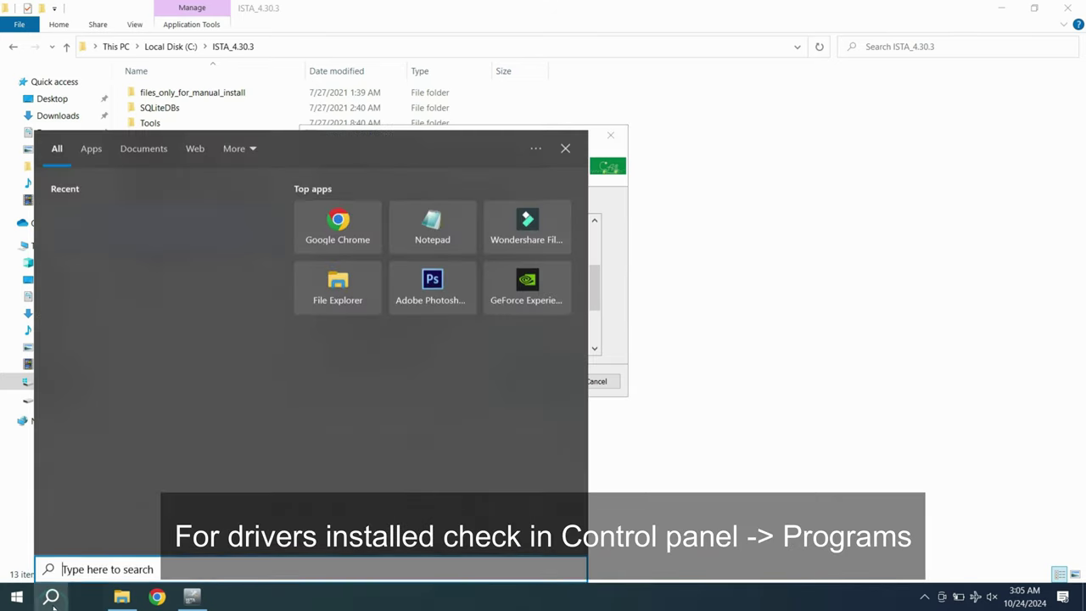
text(con)
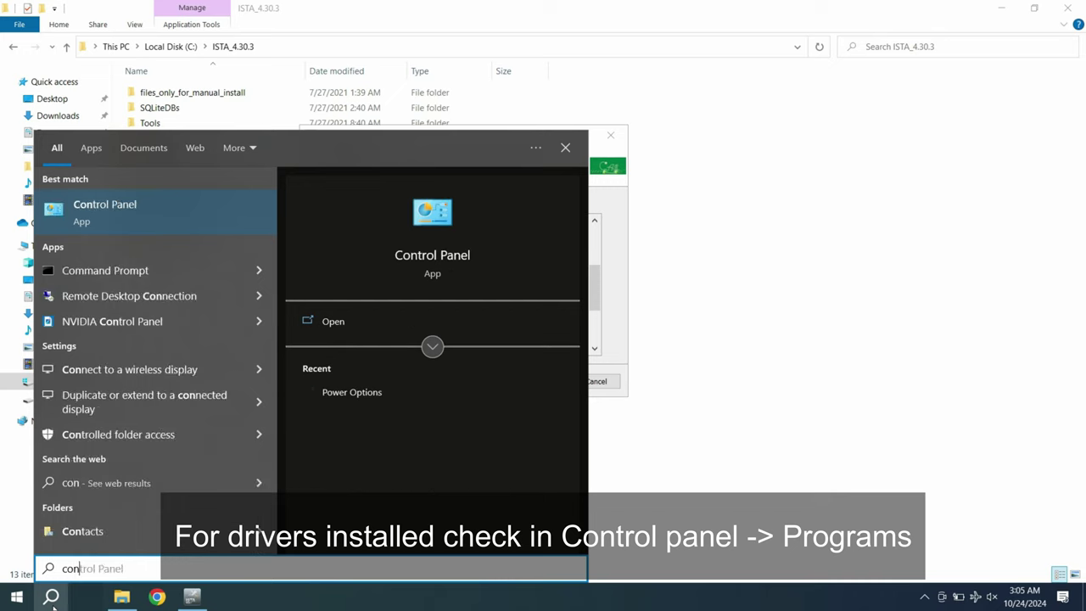
text(tr)
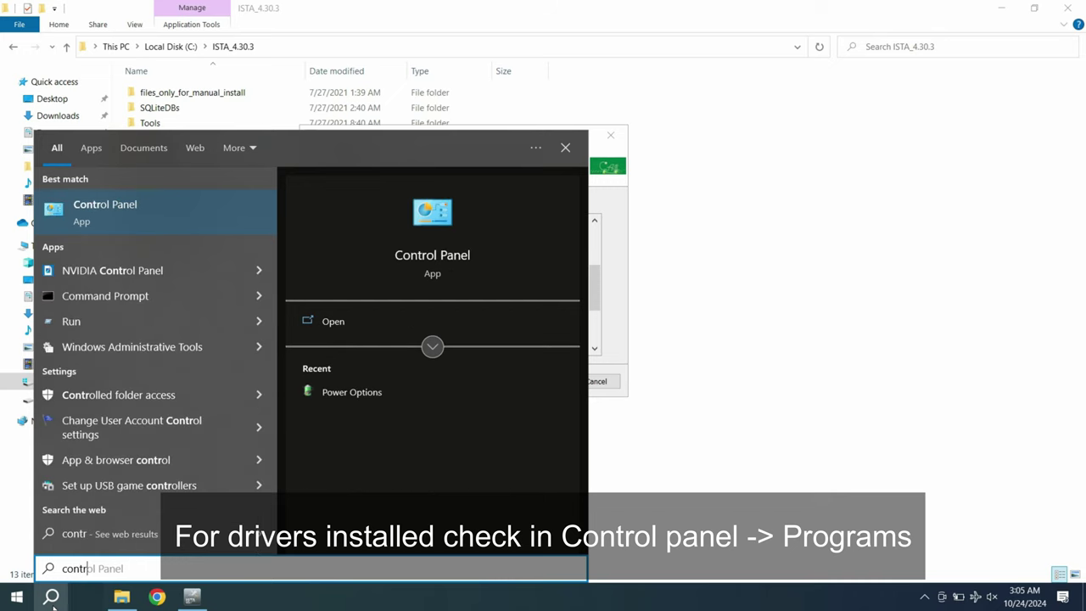
text(ol)
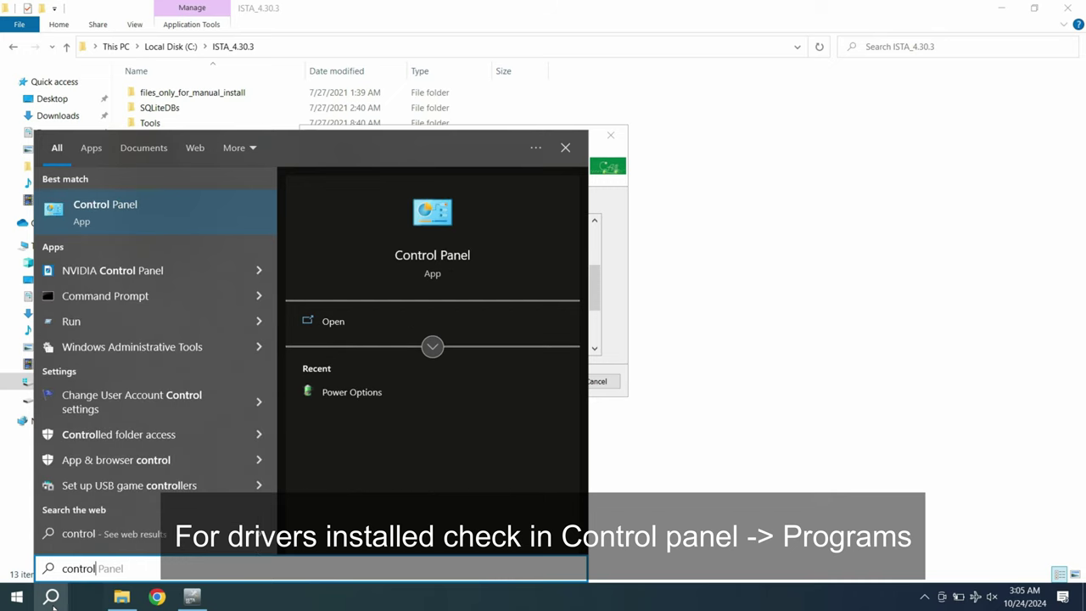
click(149, 195)
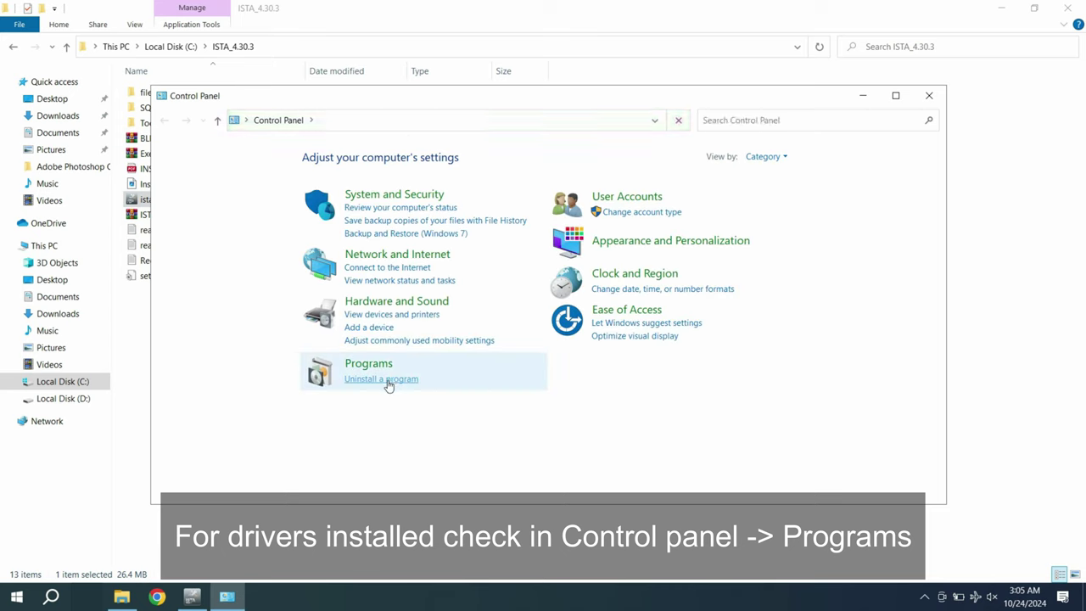
click(388, 381)
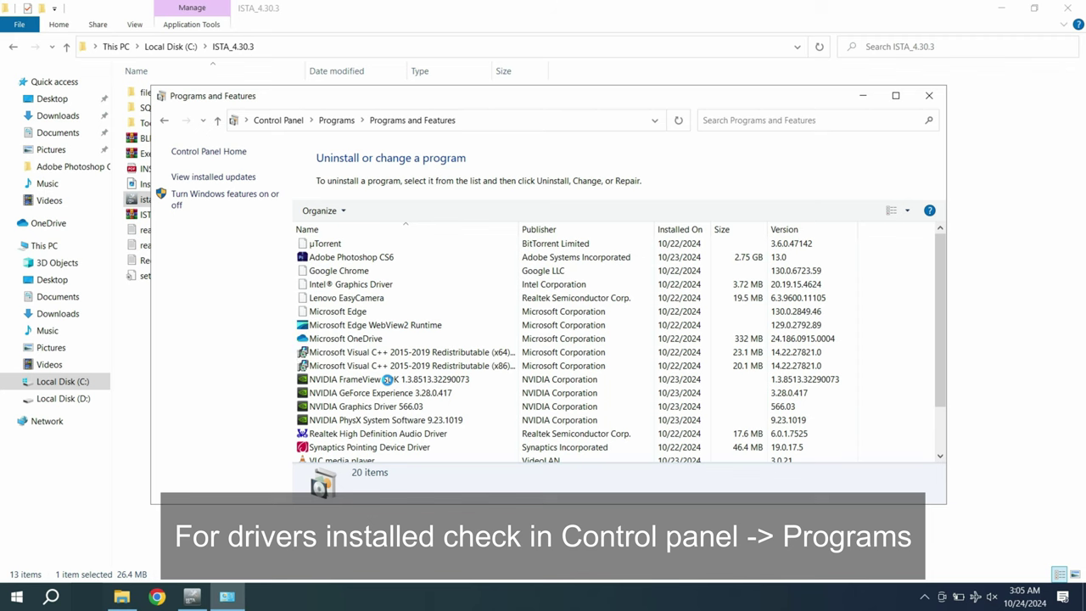
Examine the installed programs for the required Visual C++ runtime, and return to the setup's Microsoft .NET Framework 4.8.x requirement
scroll(441, 399, down, 2)
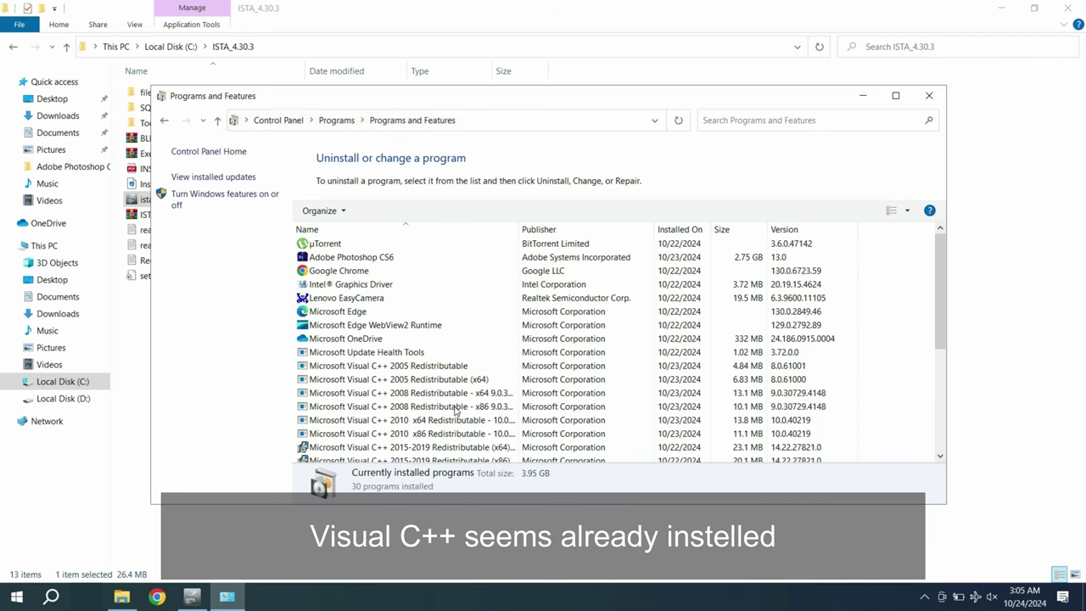
scroll(454, 411, down, 5)
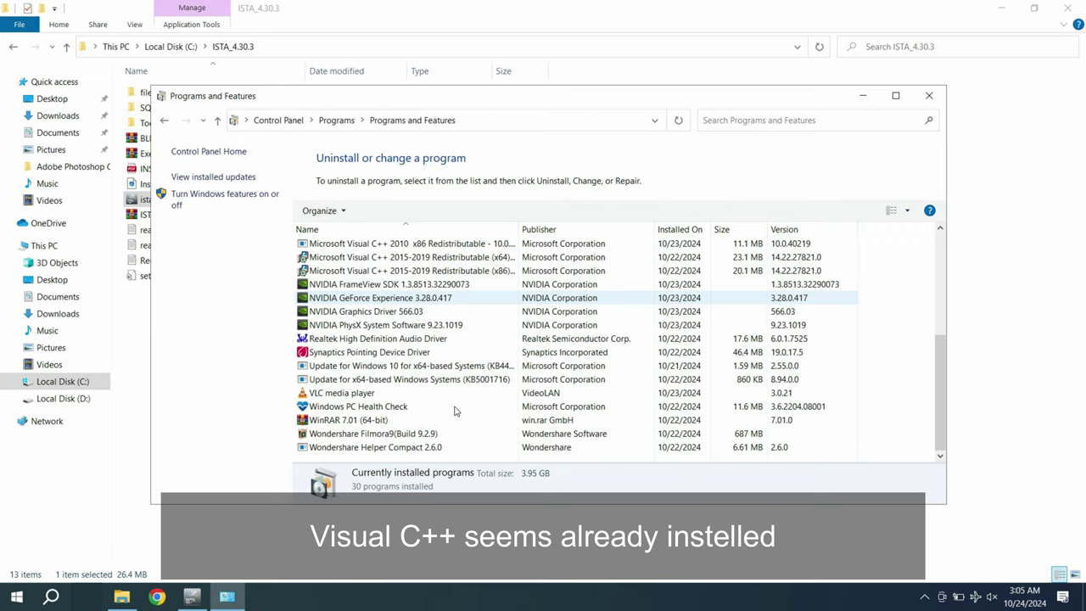
scroll(454, 411, up, 1)
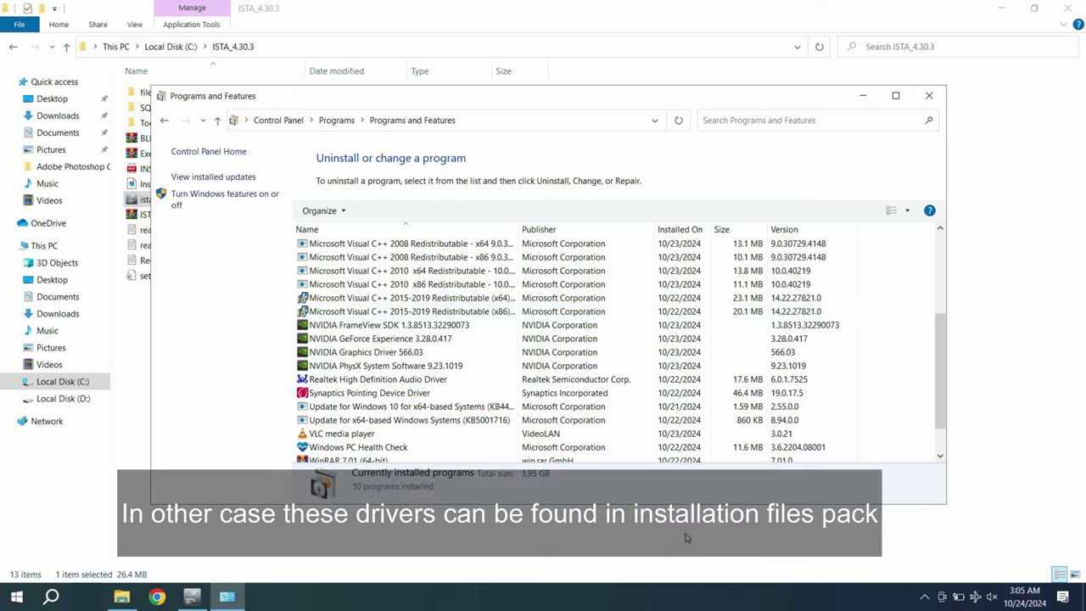
click(687, 538)
click(227, 596)
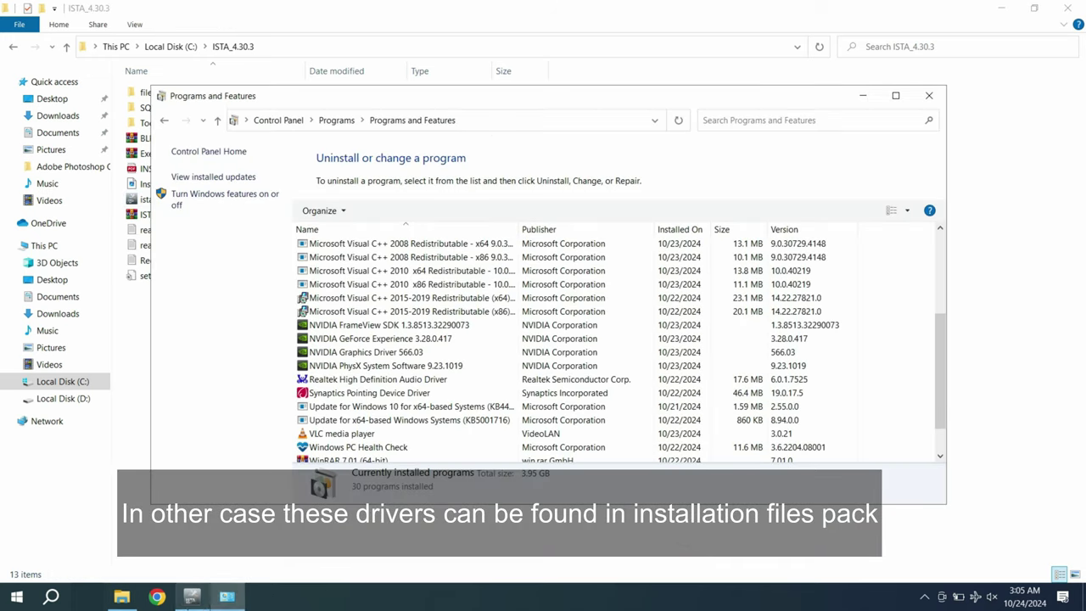
click(191, 597)
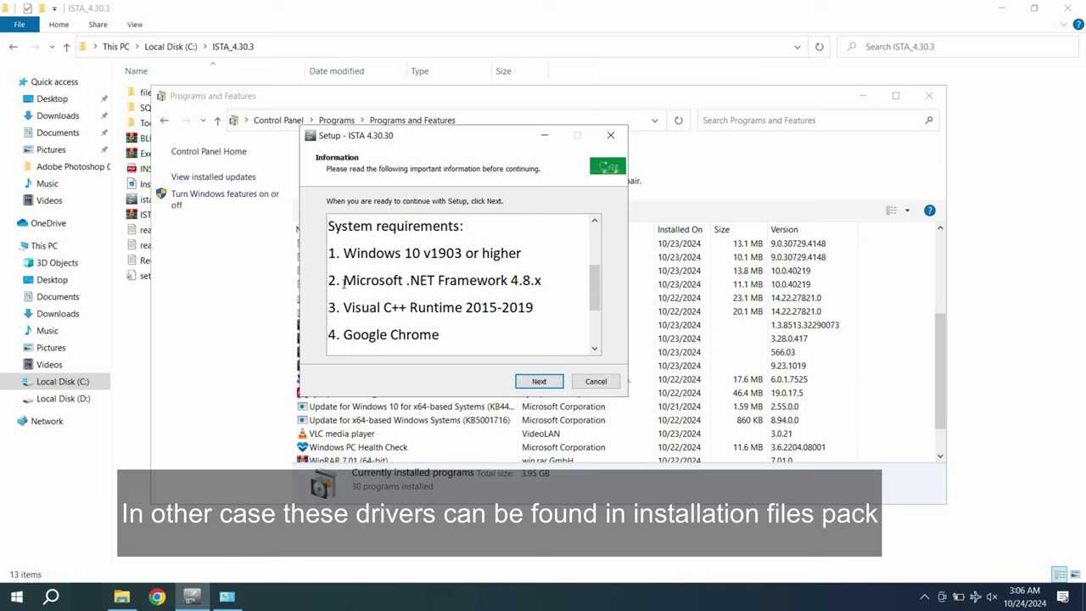
drag(343, 282, 551, 288)
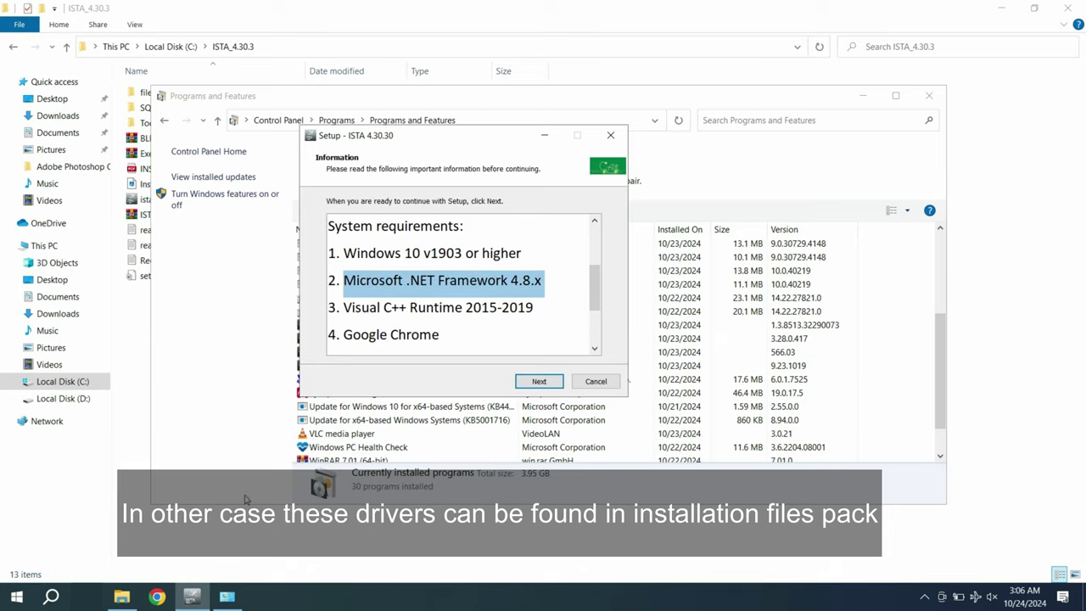
Browse the subfolders of ISTA_4.30.3 for the runtime installers and open the Net Framework folder inside Tools
click(238, 532)
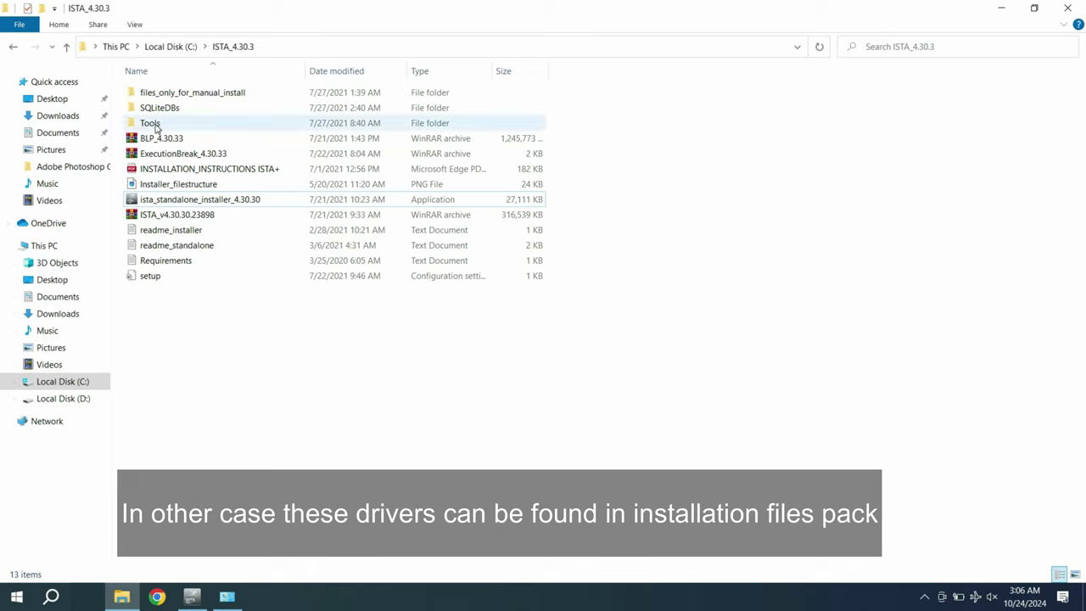
double_click(159, 95)
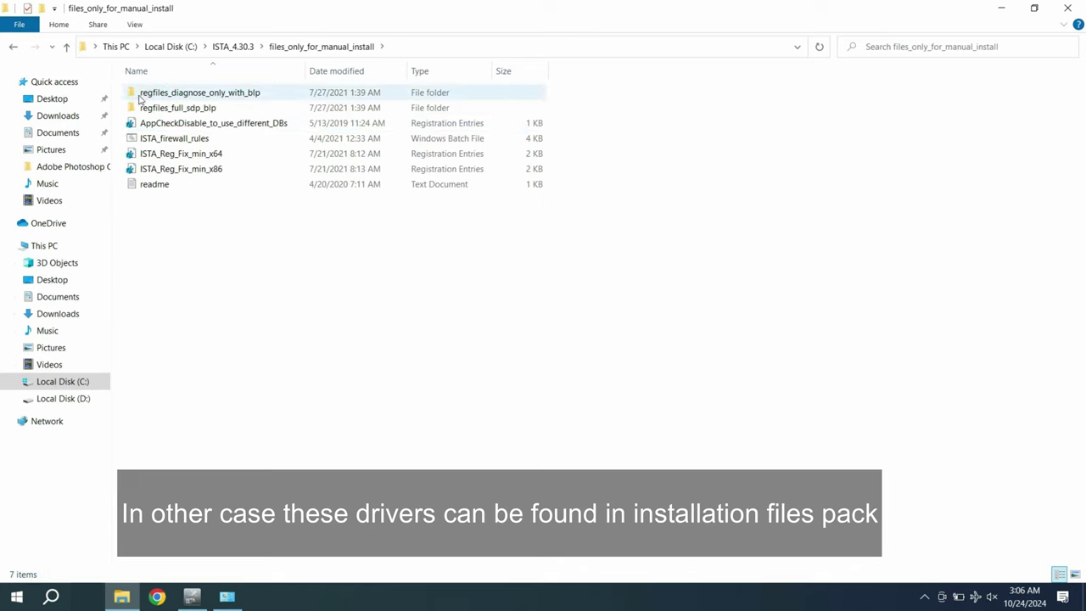
click(66, 46)
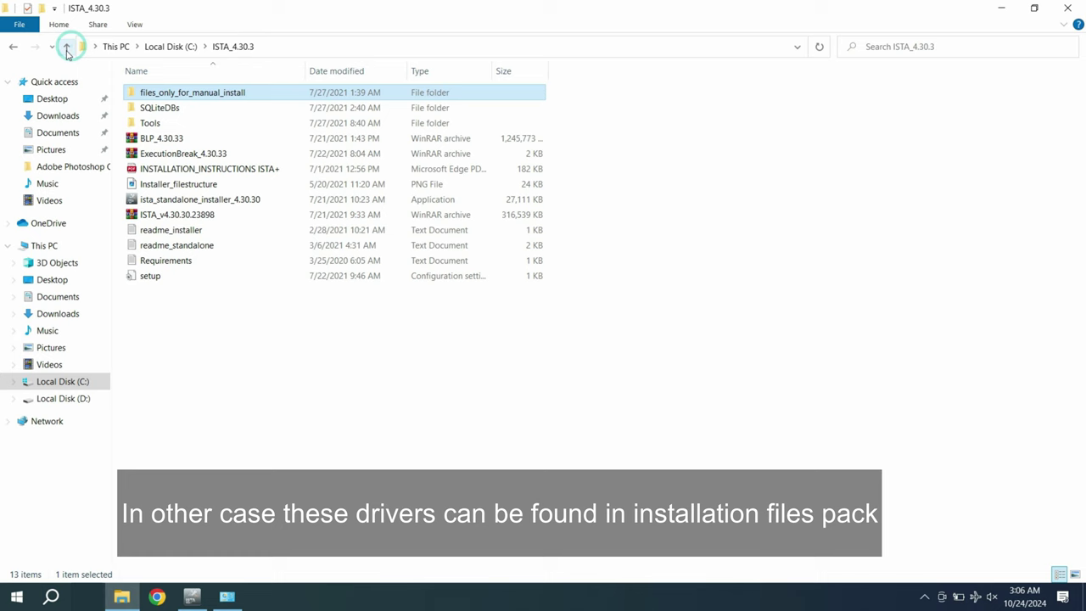
double_click(160, 108)
click(66, 46)
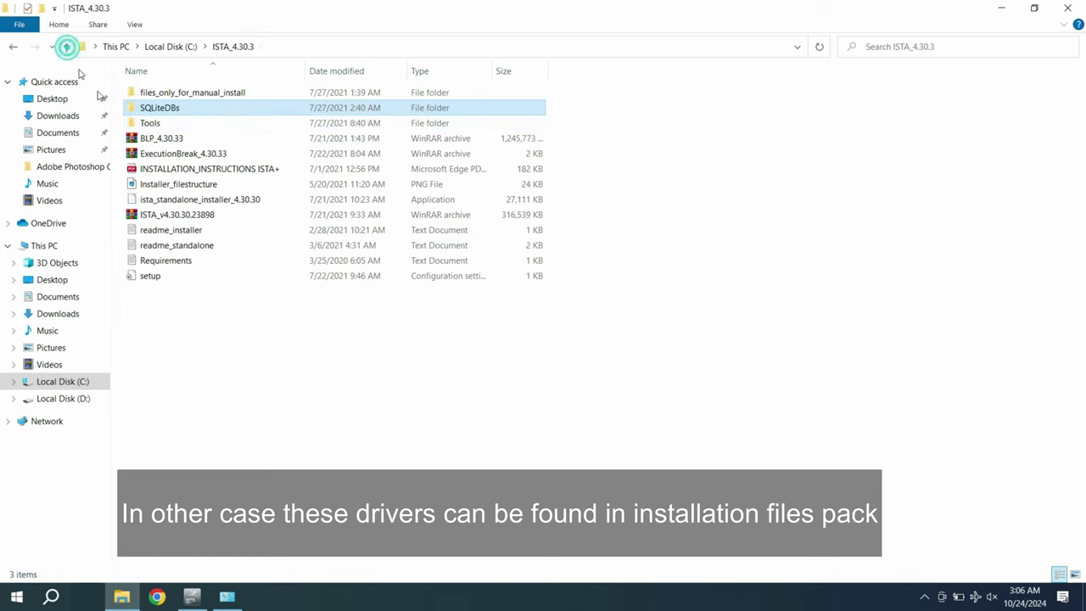
double_click(146, 123)
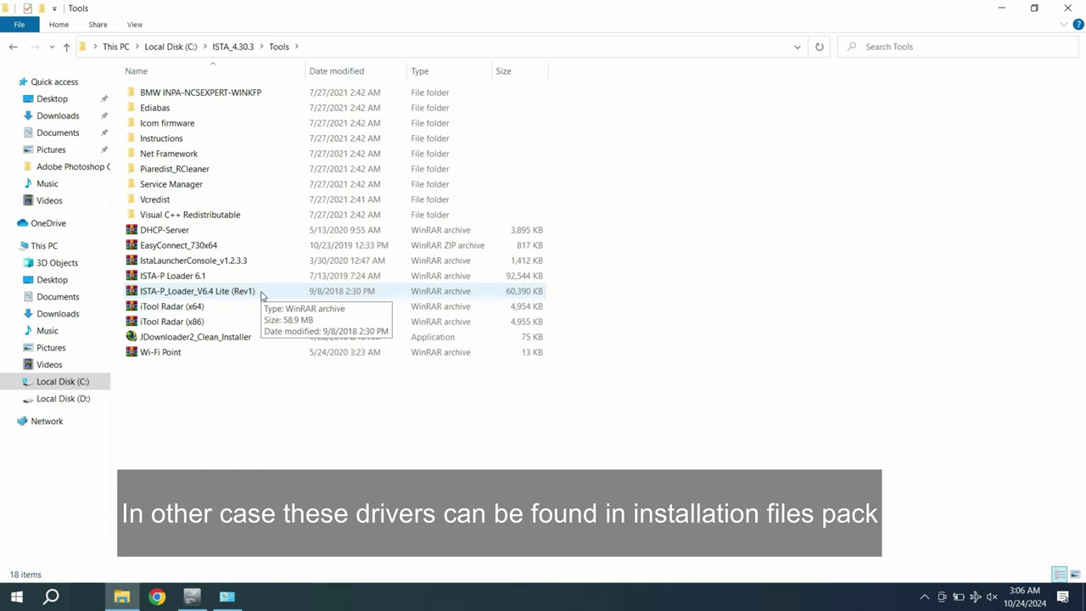
double_click(178, 157)
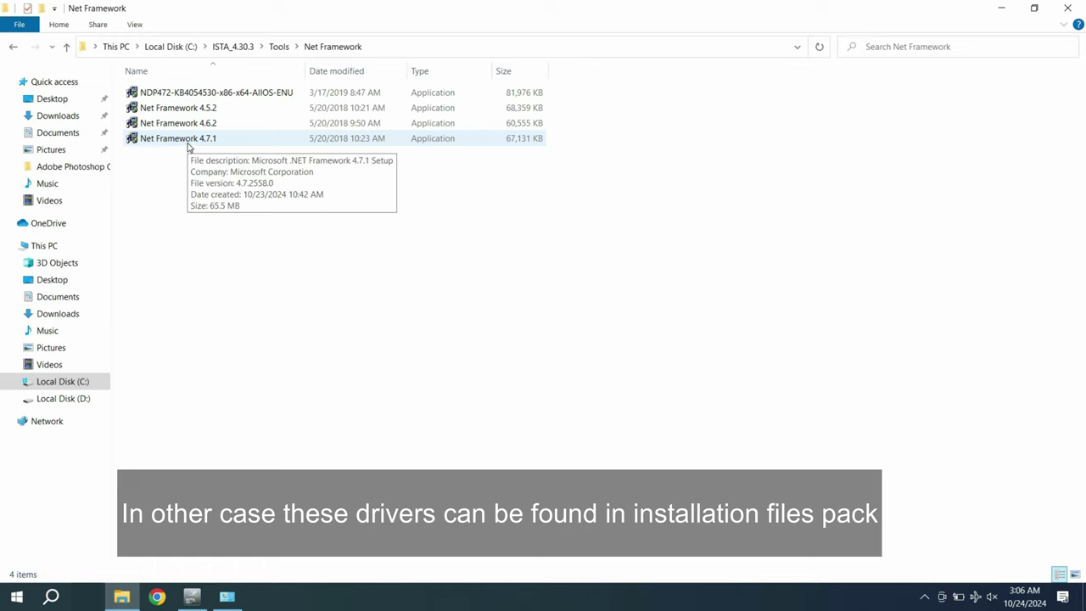
Try to install Net Framework 4.7.1, and close both its installer and the Programs and Features window
double_click(188, 141)
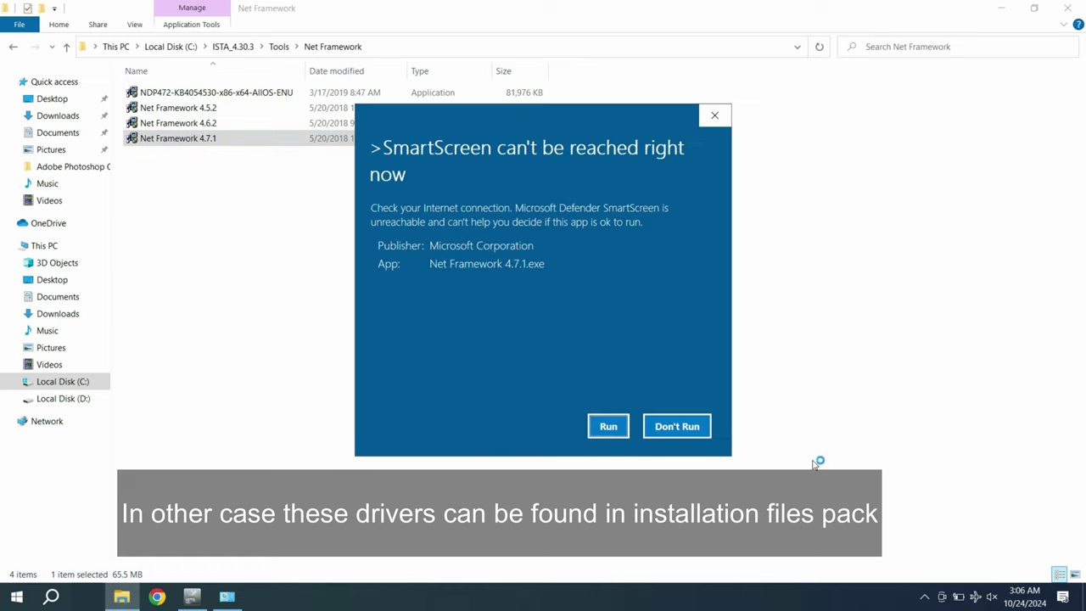
click(608, 426)
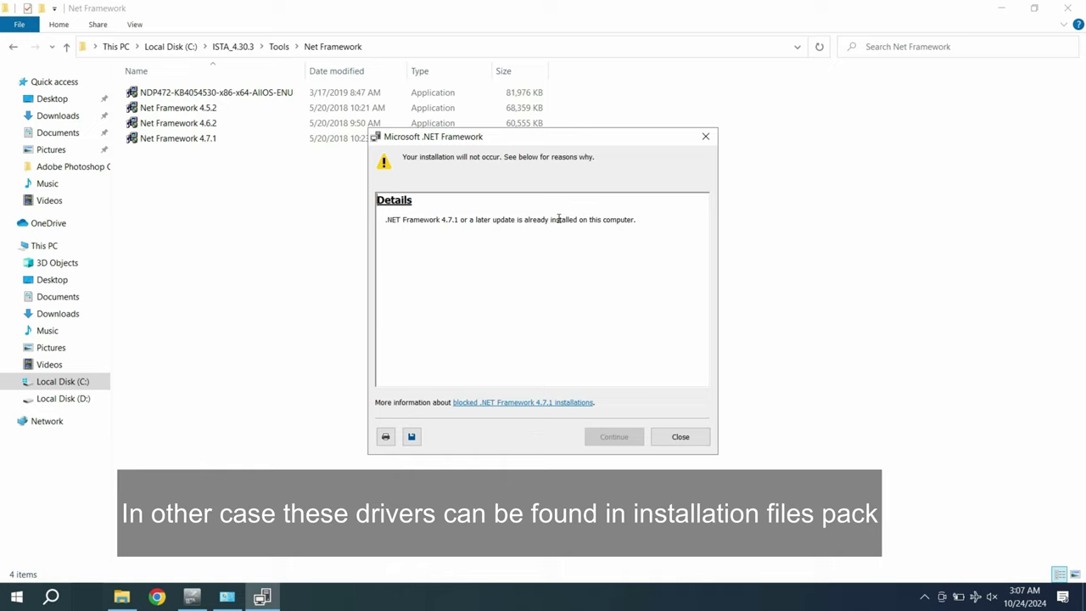
drag(385, 220, 642, 222)
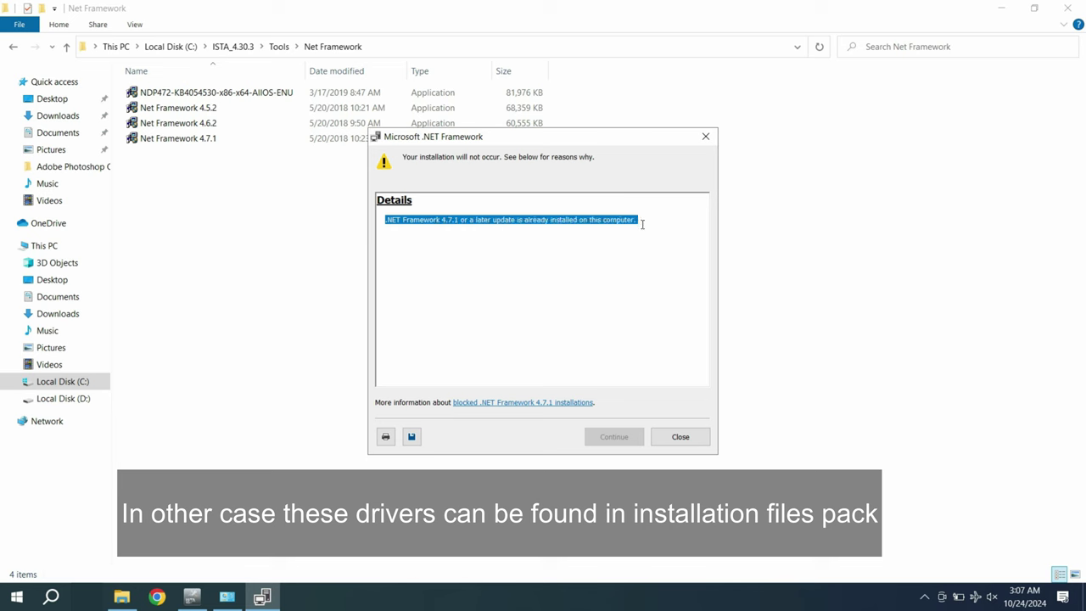
click(665, 437)
click(226, 596)
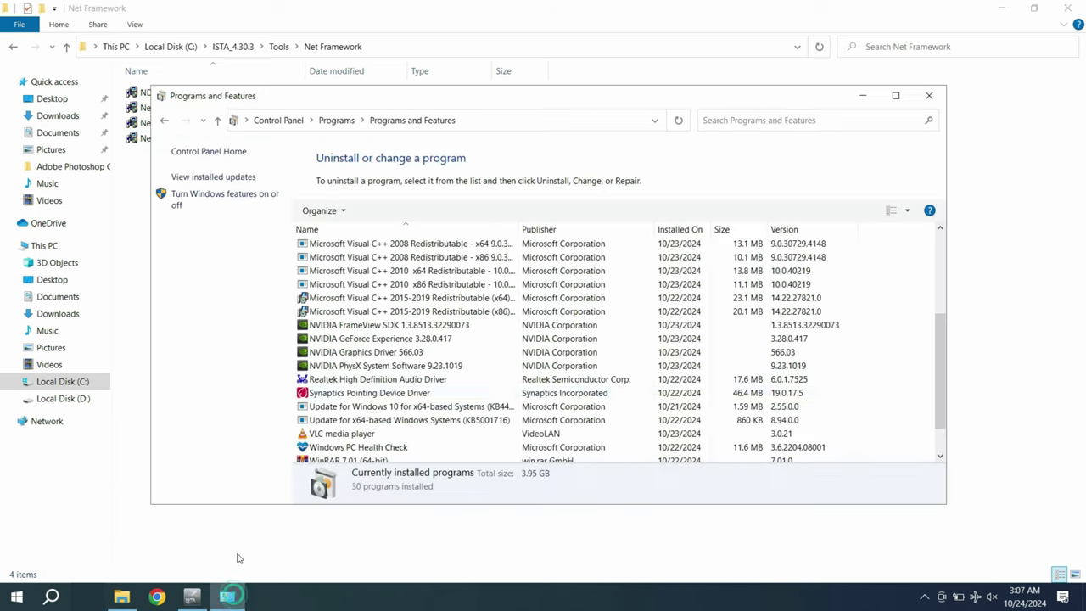
click(928, 95)
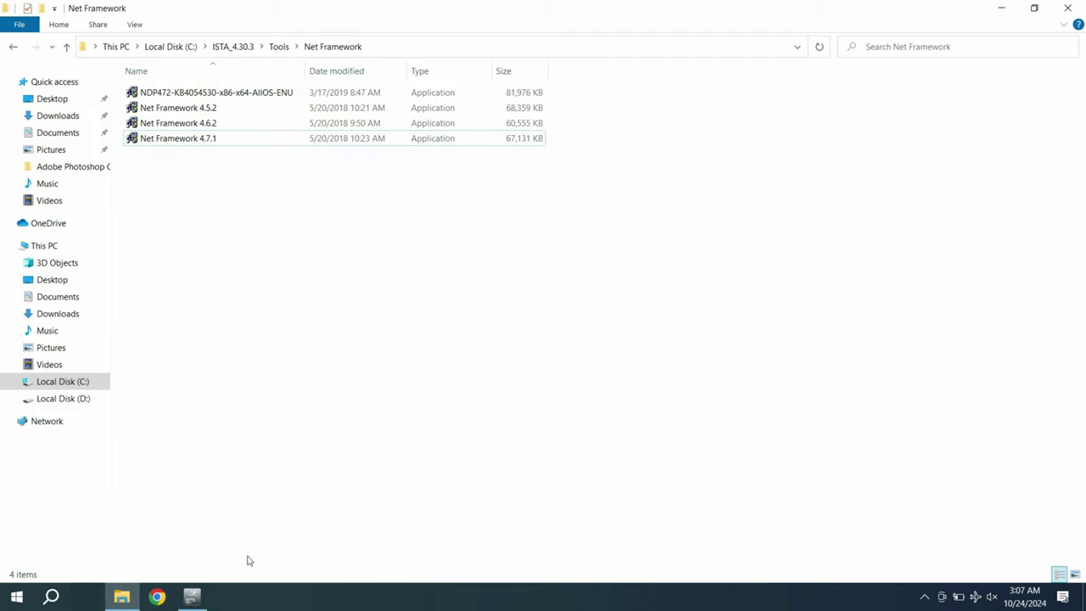
In the ISTA setup, keep the destination folder C:\EC-APPS\ISTA and exclude the SQLiteDBs de-DE 4.30.30 component
click(192, 597)
click(527, 381)
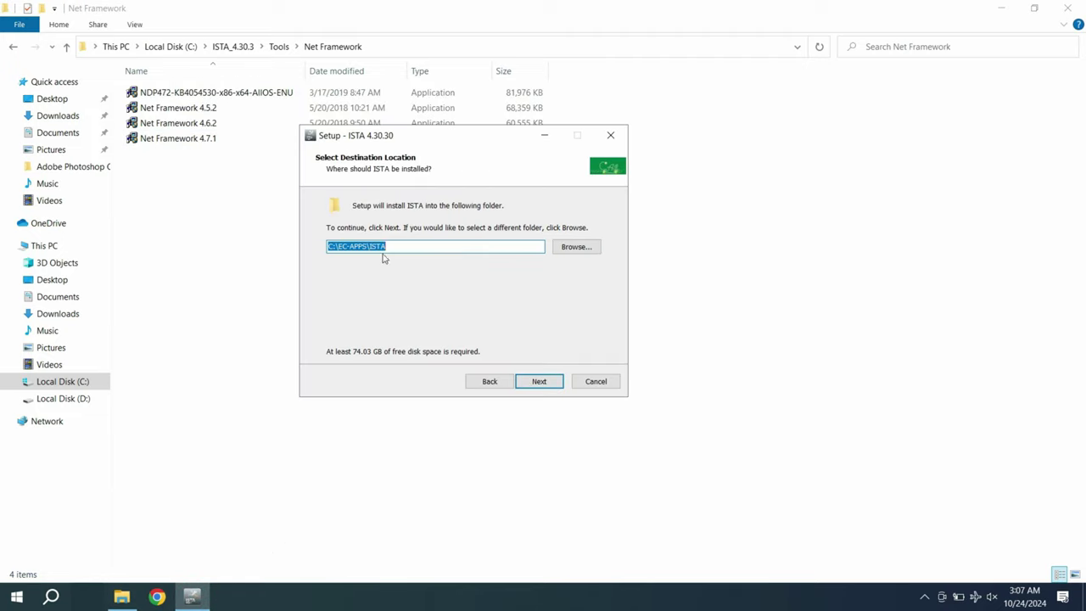
drag(395, 245, 305, 269)
click(539, 380)
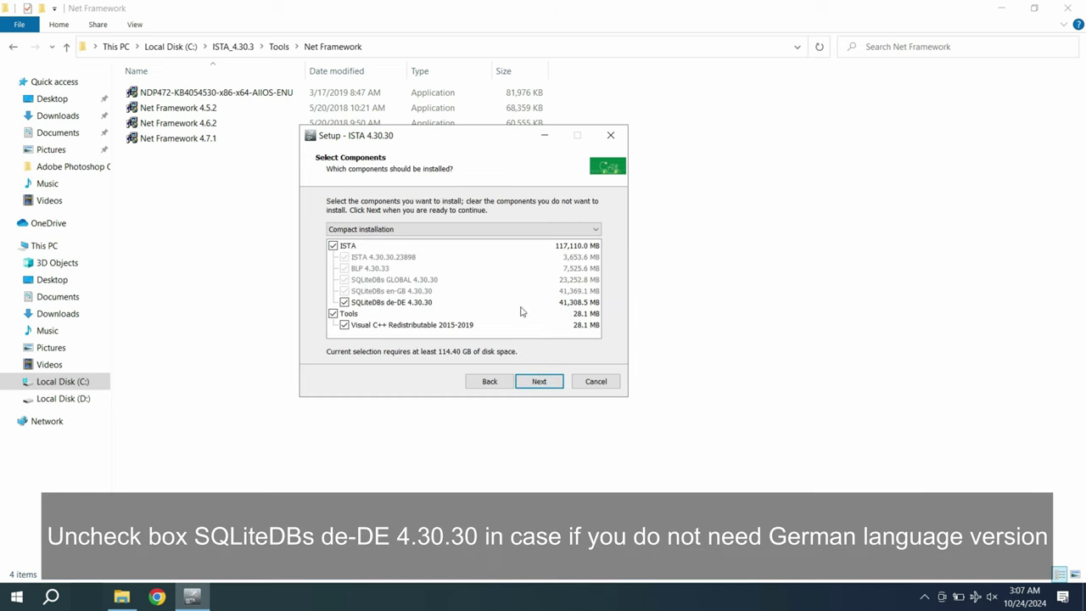
click(345, 303)
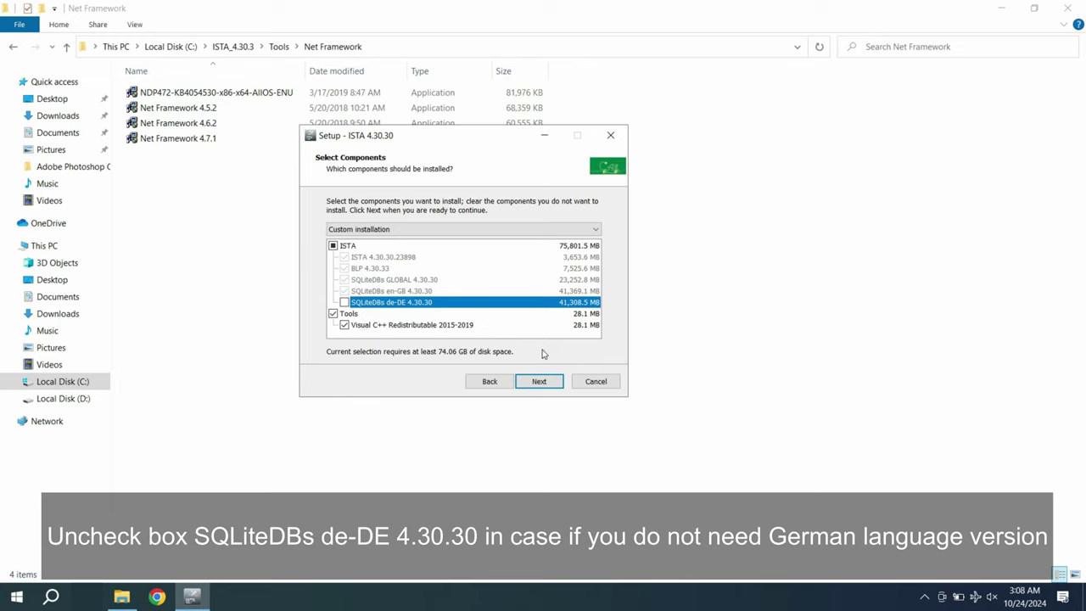
click(540, 382)
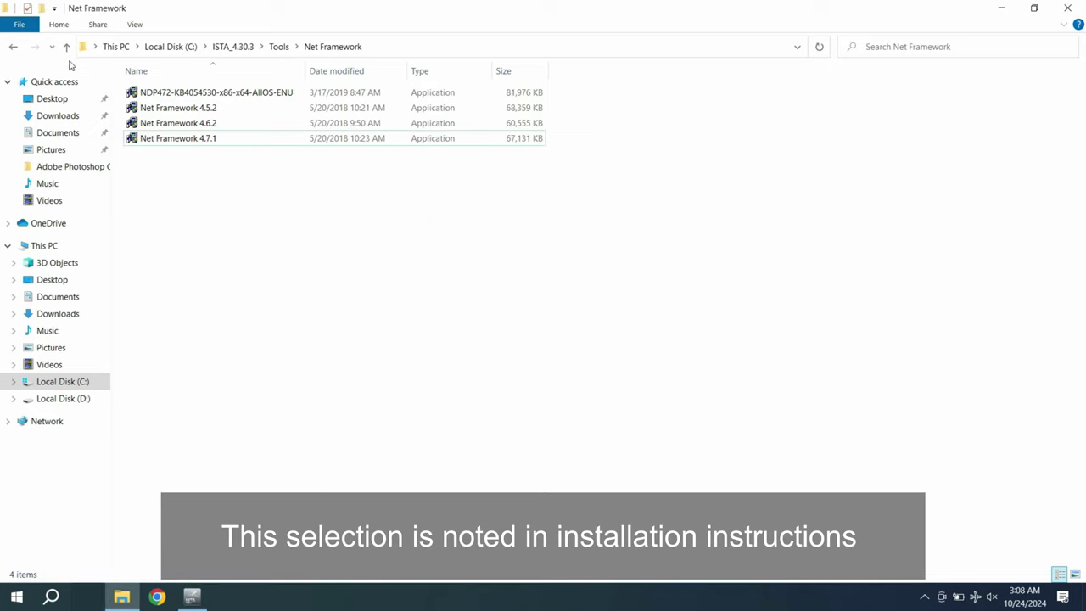
Open the INSTALLATION_INSTRUCTIONS ISTA+ PDF from the ISTA_4.30.3 folder in Google Chrome
click(66, 47)
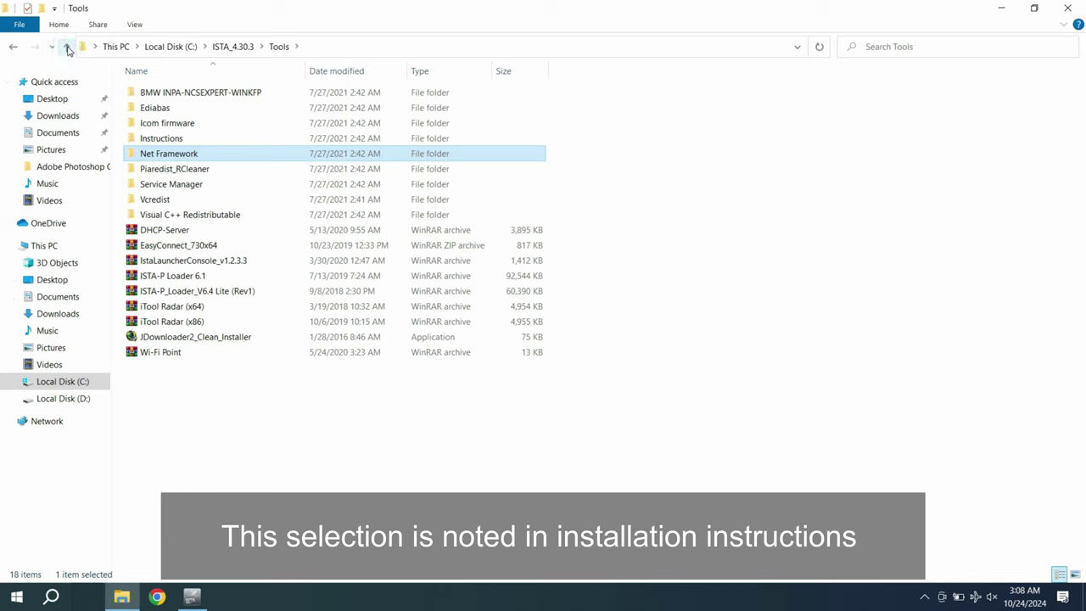
click(67, 48)
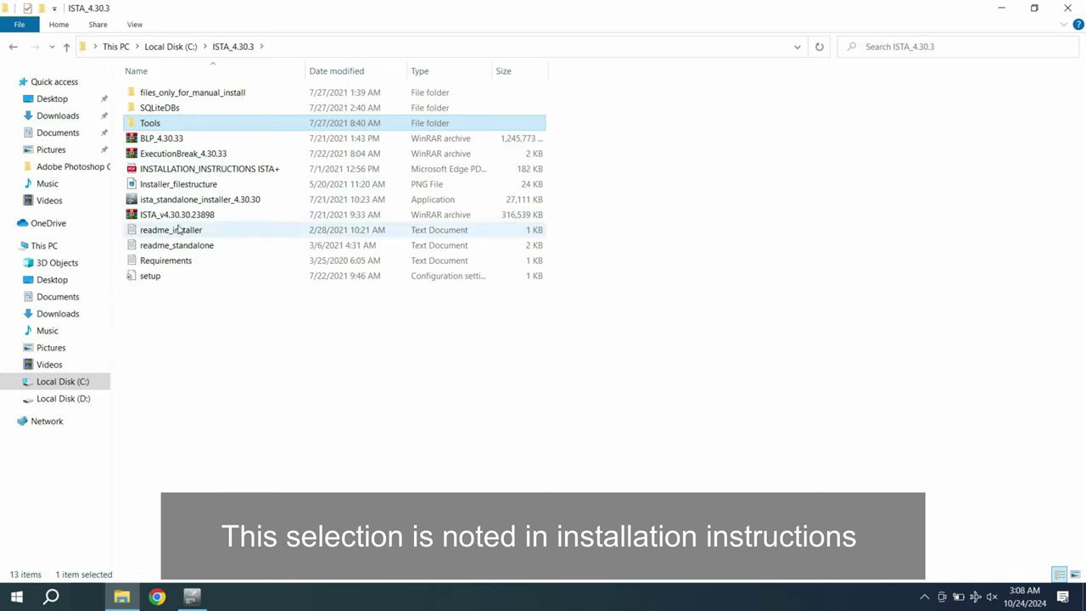
click(213, 169)
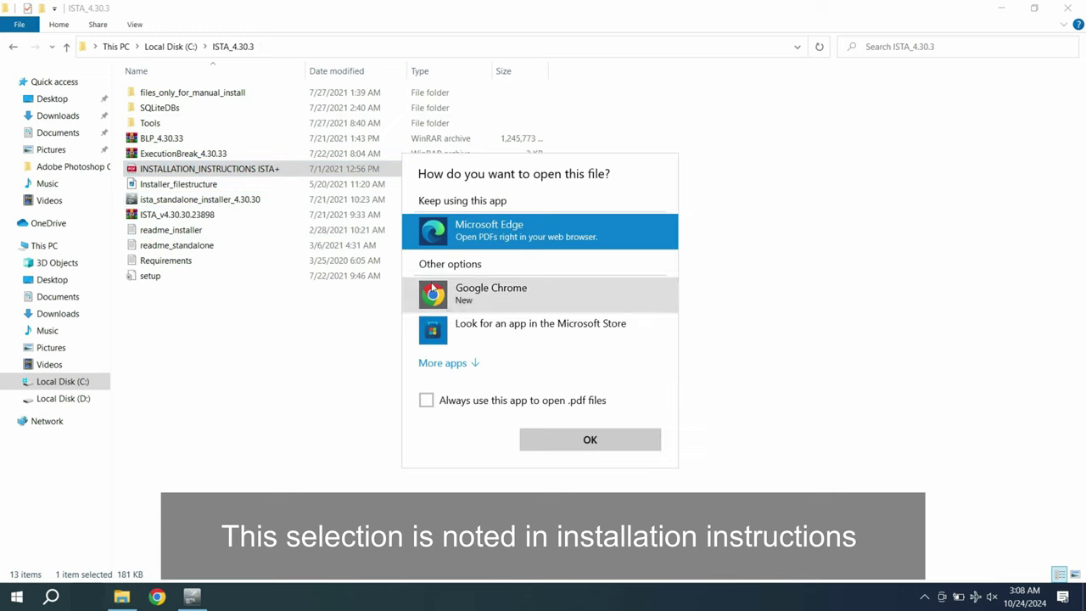
click(432, 291)
click(609, 439)
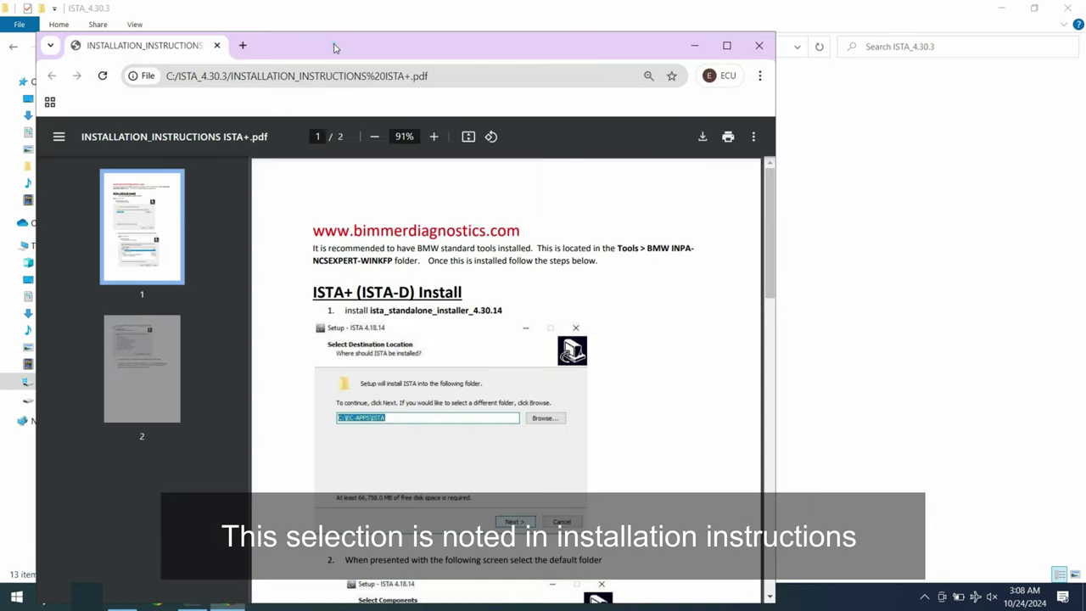
Read the language and vehicle interface selection steps in the installation instructions PDF, and minimize its window
double_click(334, 47)
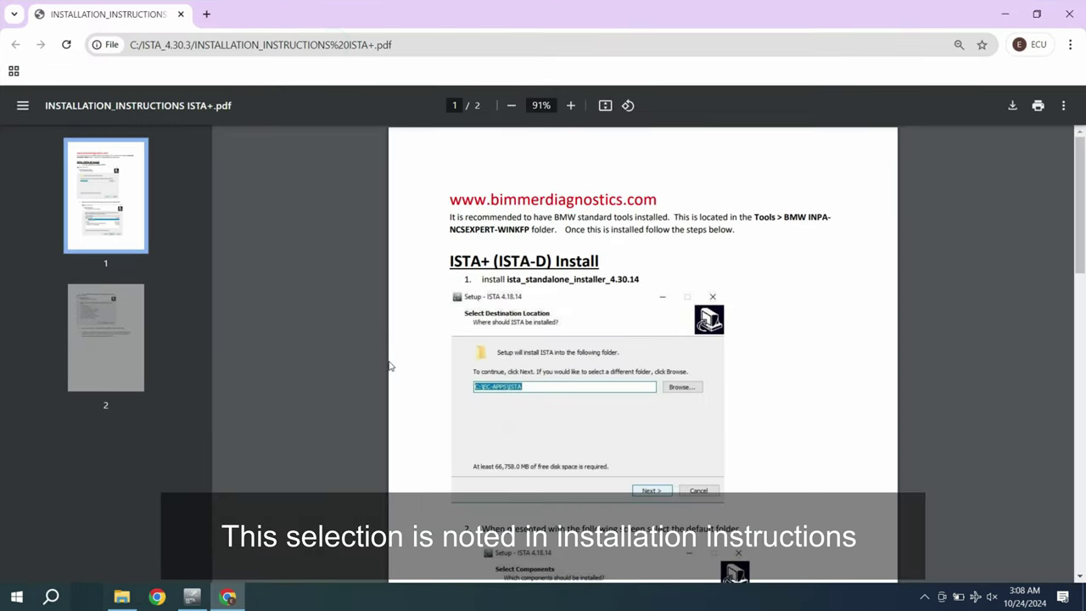
scroll(439, 357, down, 8)
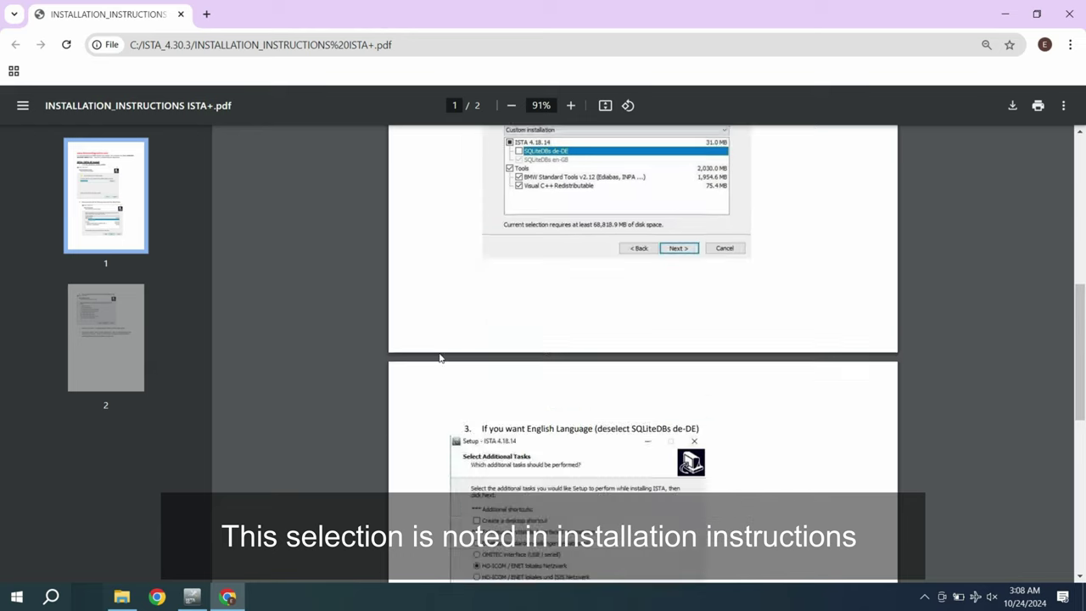
drag(481, 445, 769, 442)
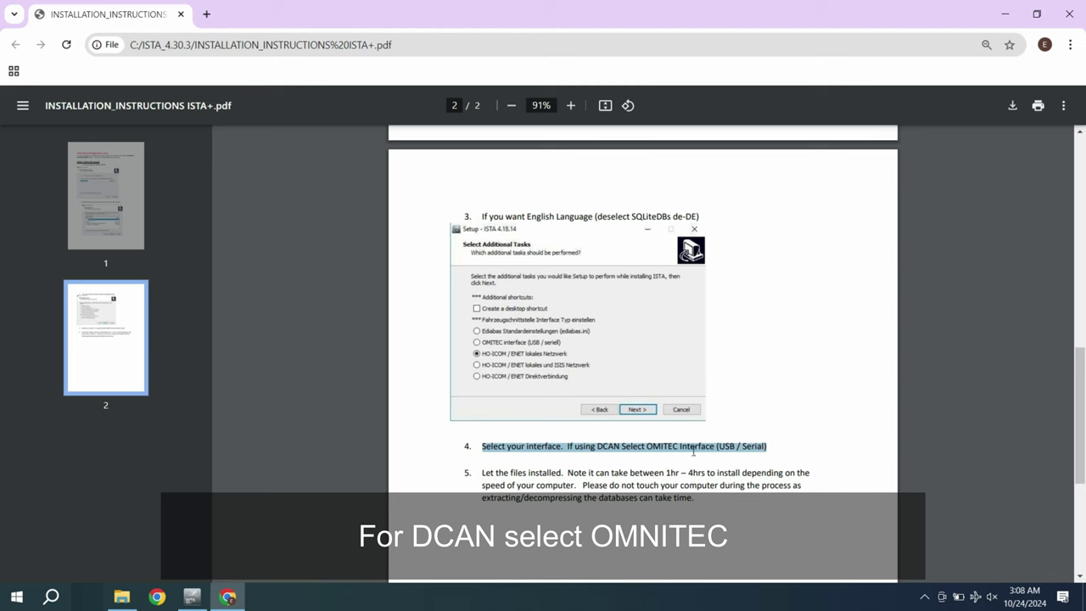
click(976, 189)
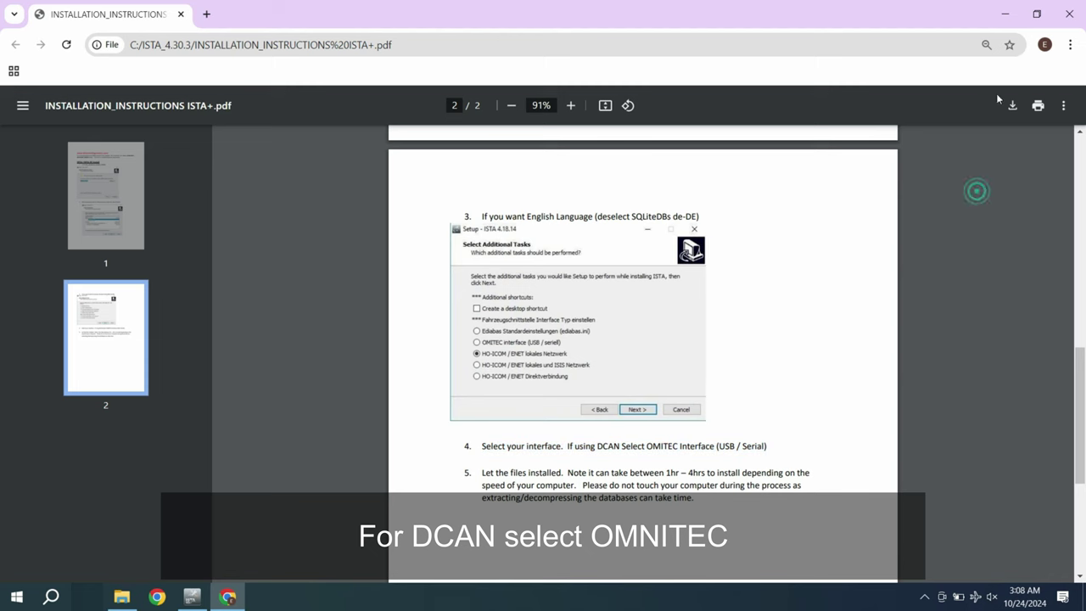
click(1004, 14)
click(701, 288)
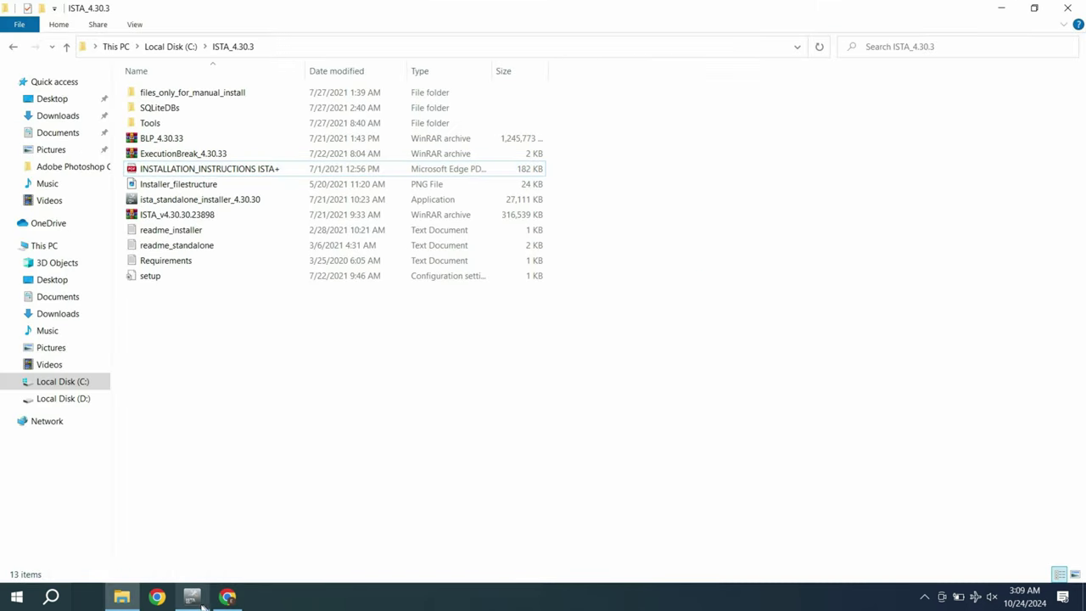
In the ISTA setup, enable a desktop shortcut and set the interface type to OMITEC interface (USB/serial)
click(191, 596)
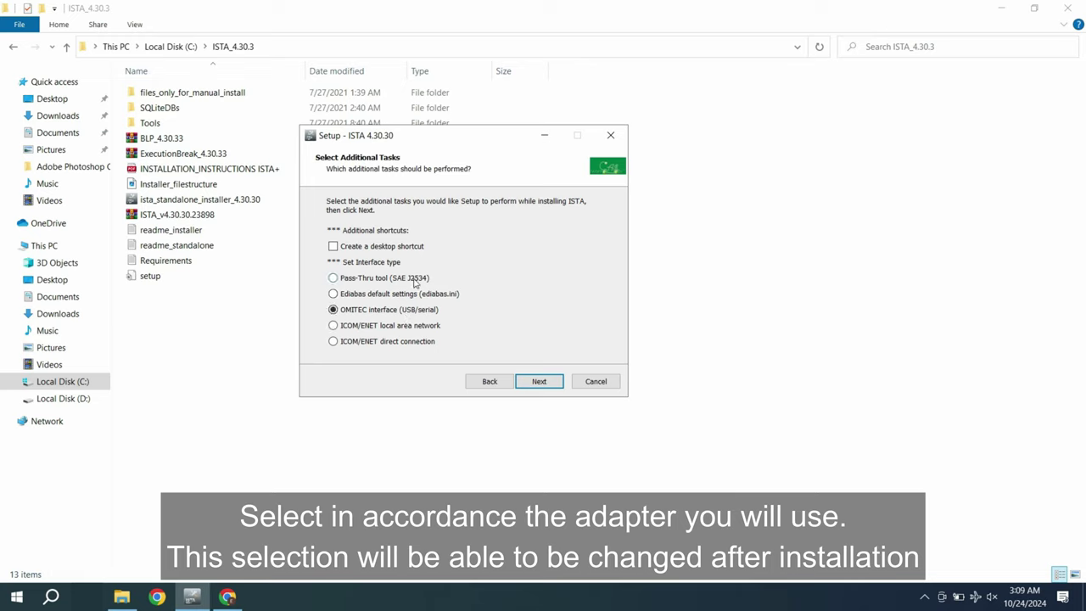
click(386, 251)
click(334, 292)
click(333, 277)
click(334, 308)
click(333, 325)
click(333, 341)
click(333, 308)
click(534, 384)
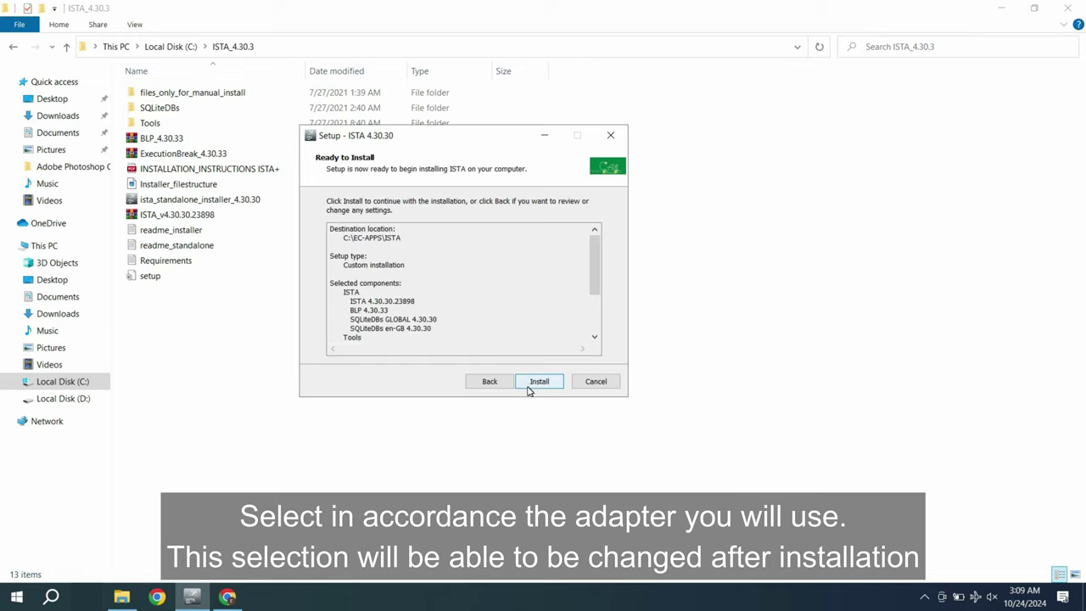
Review the setup summary, start the ISTA installation, and close the instructions PDF window while it runs
scroll(463, 289, down, 3)
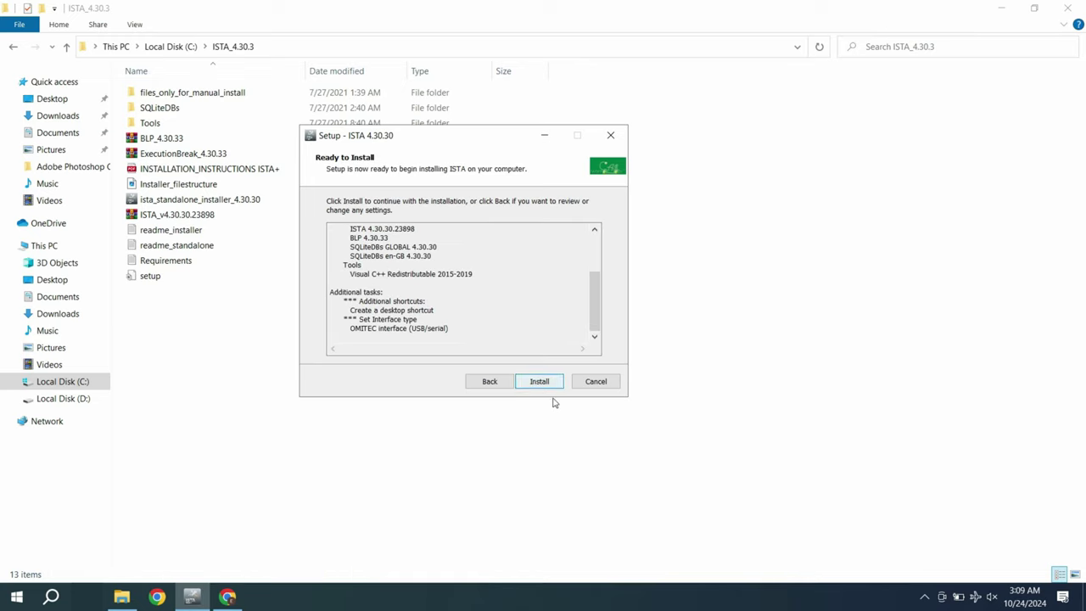
click(554, 383)
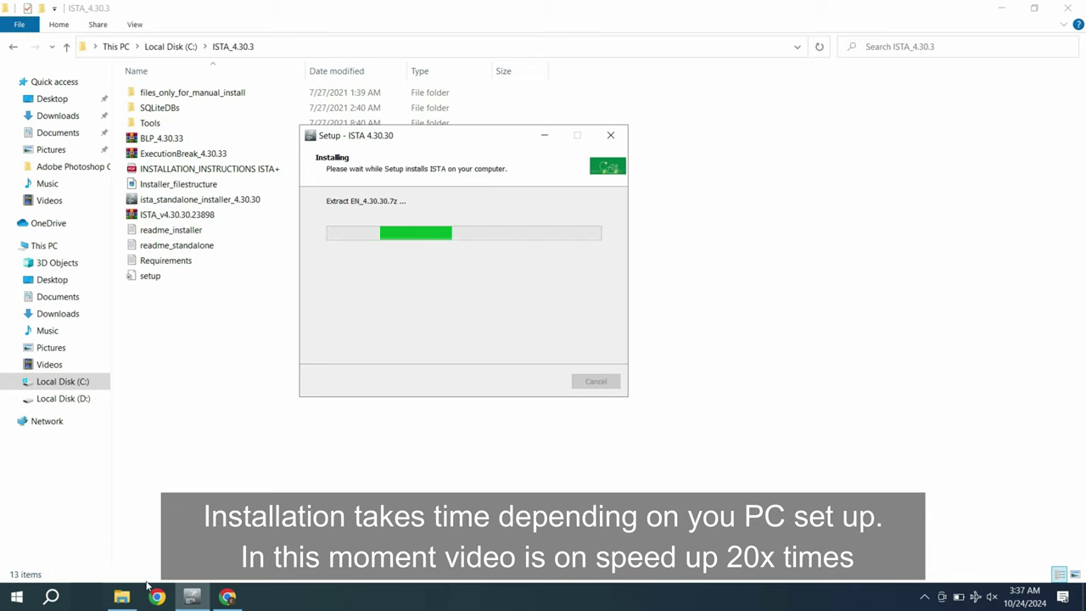
click(227, 596)
click(1071, 7)
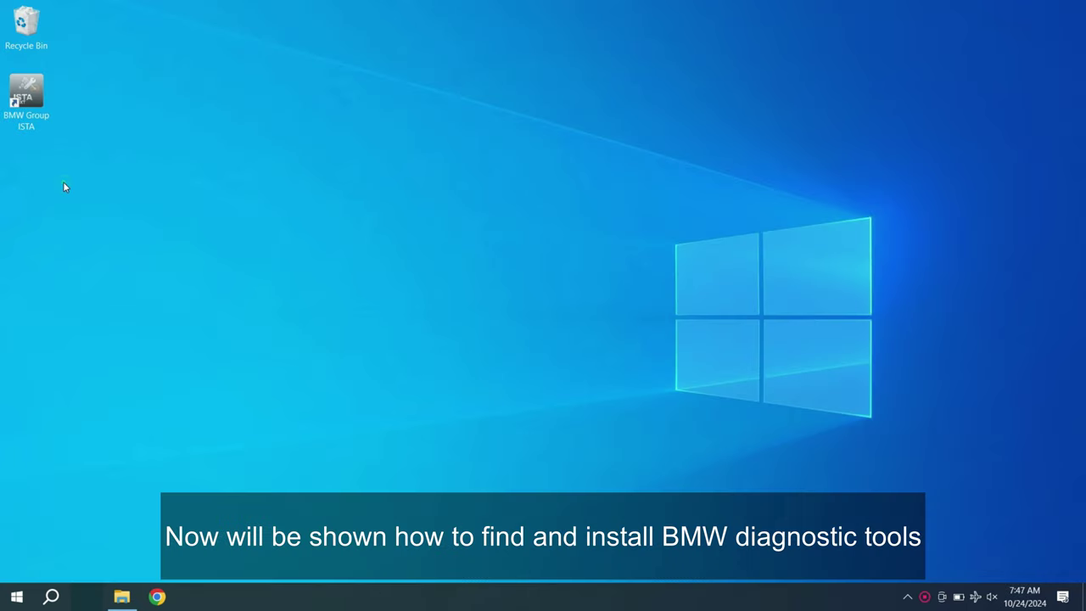
Launch BMW Group ISTA, view the VIN and Read Out Vehicle Data pages for a new operation, and close the program
double_click(34, 91)
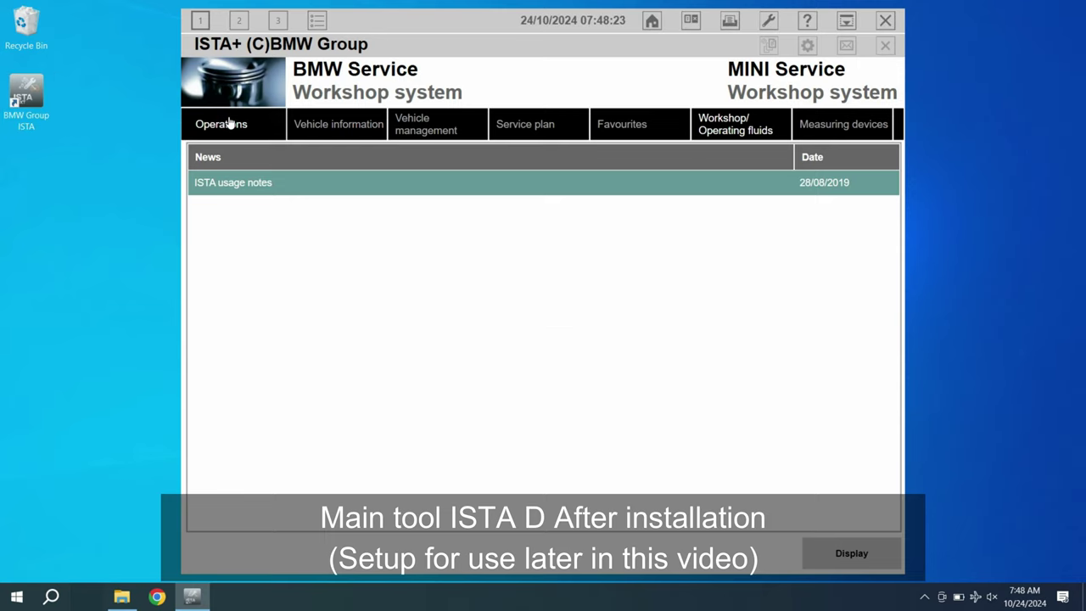
click(222, 124)
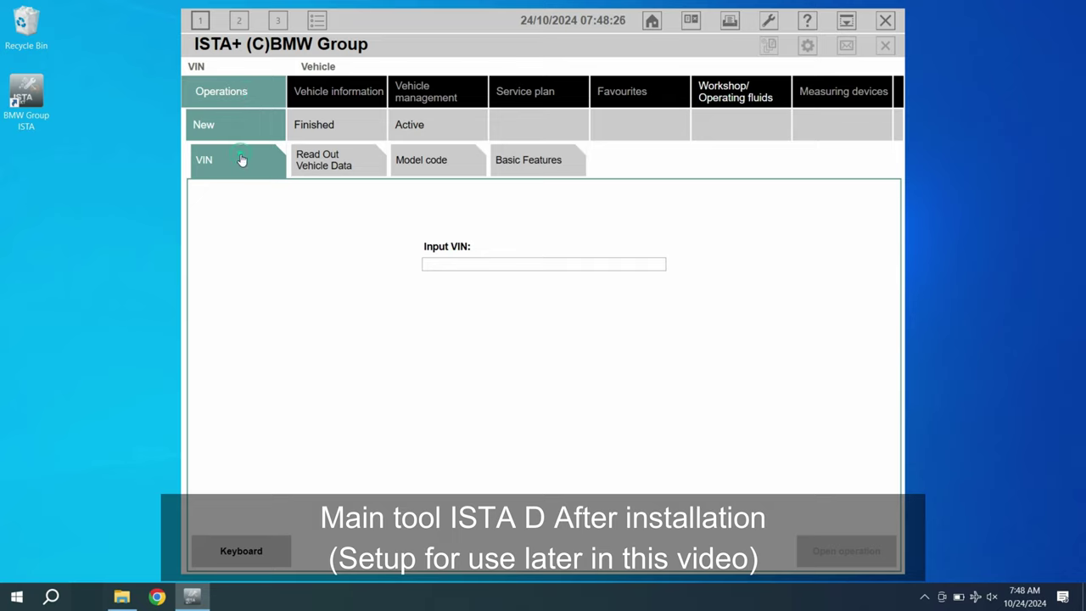
click(318, 167)
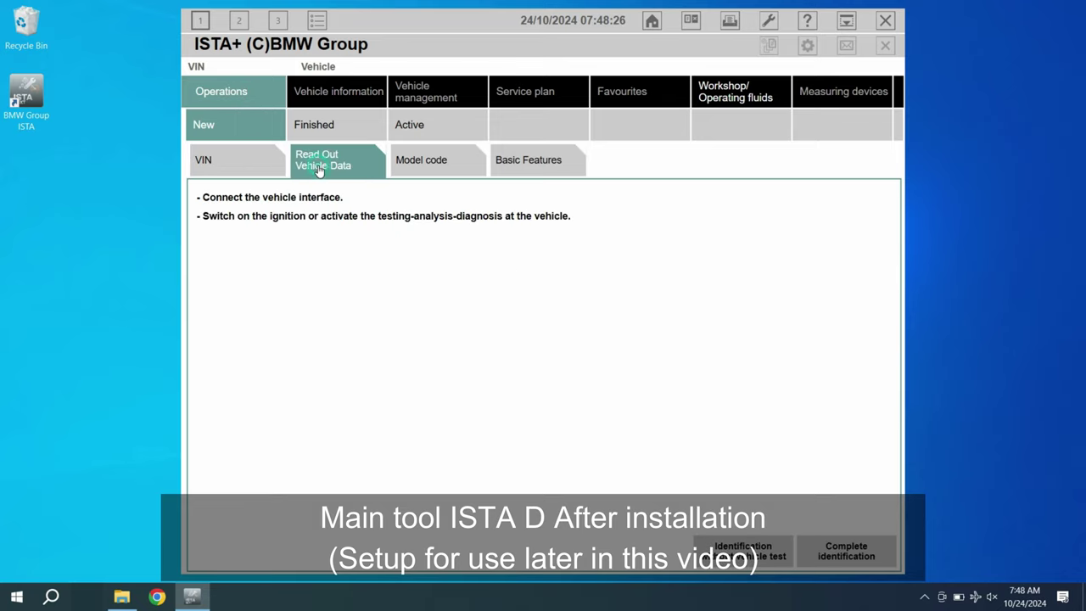
click(261, 170)
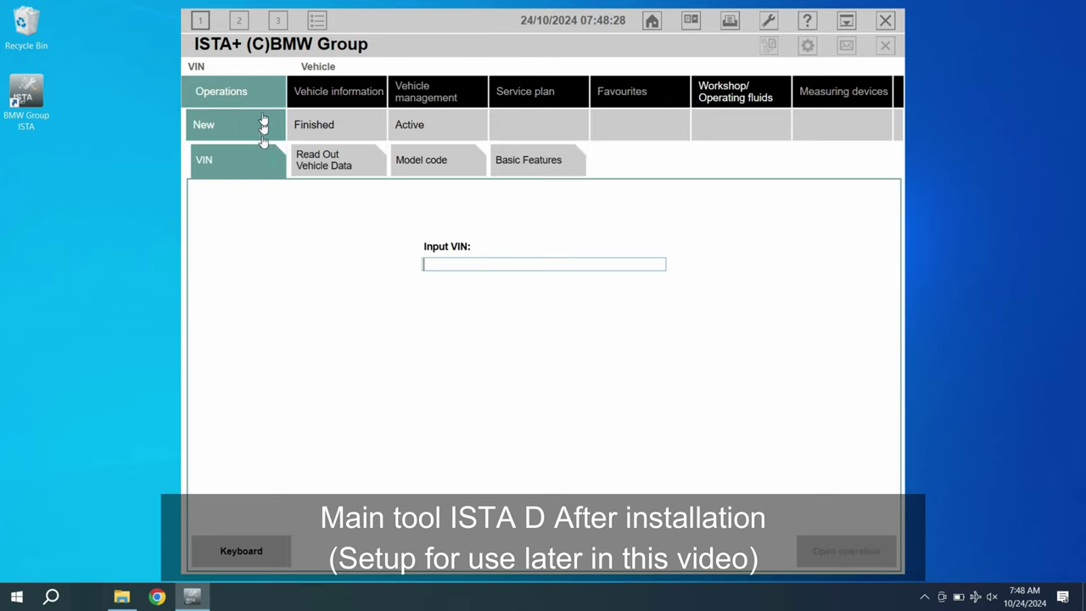
click(885, 20)
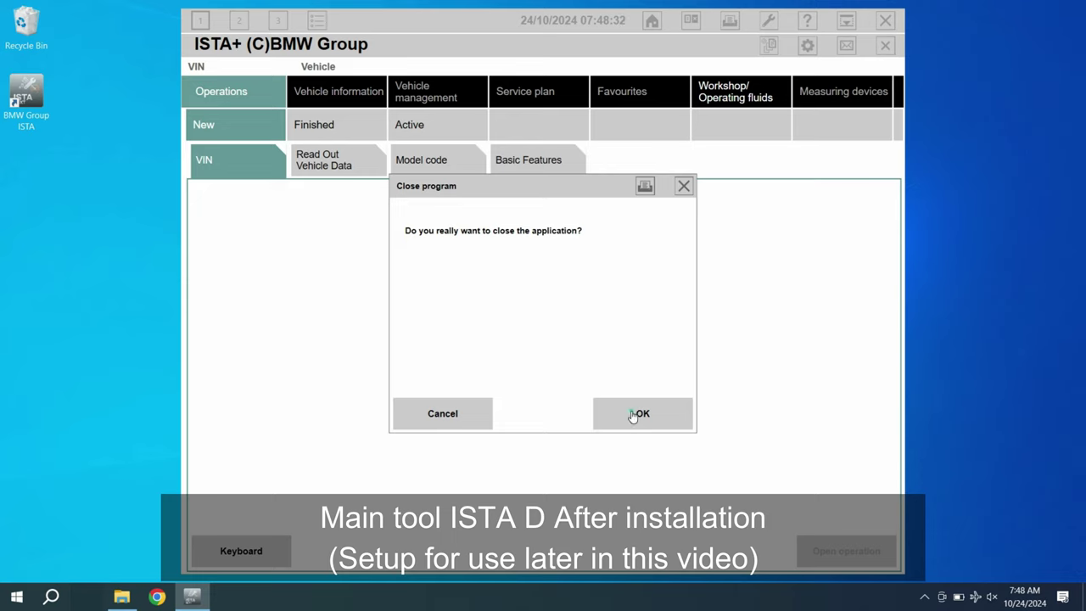
click(635, 415)
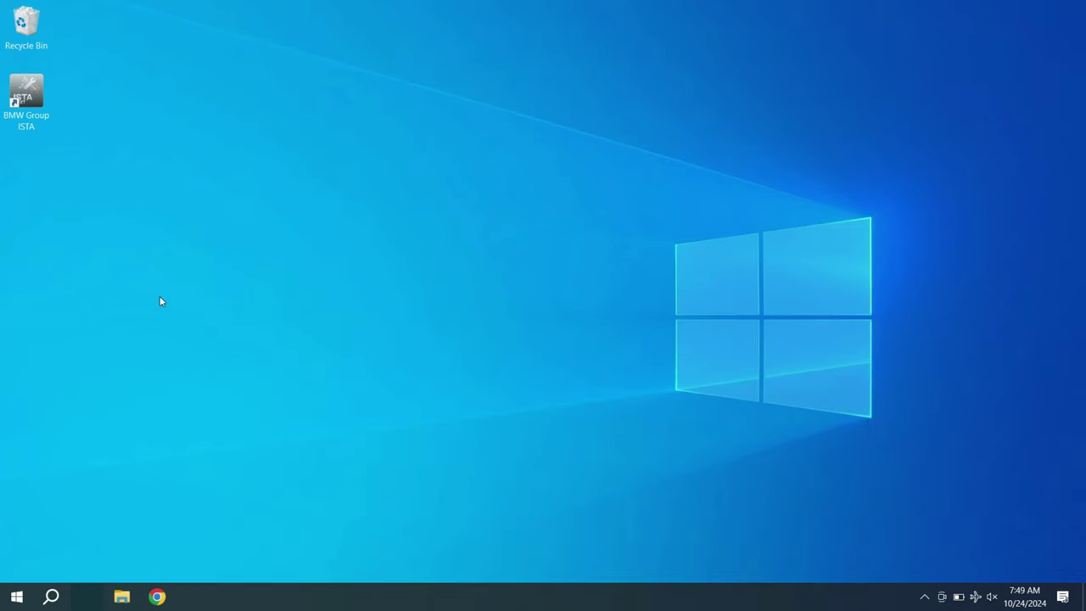
In File Explorer, open the folder C:\ISTA_4.30.3\Tools\BMW INPA-NCSEXPERT-WINKFP
key(super+e)
click(52, 399)
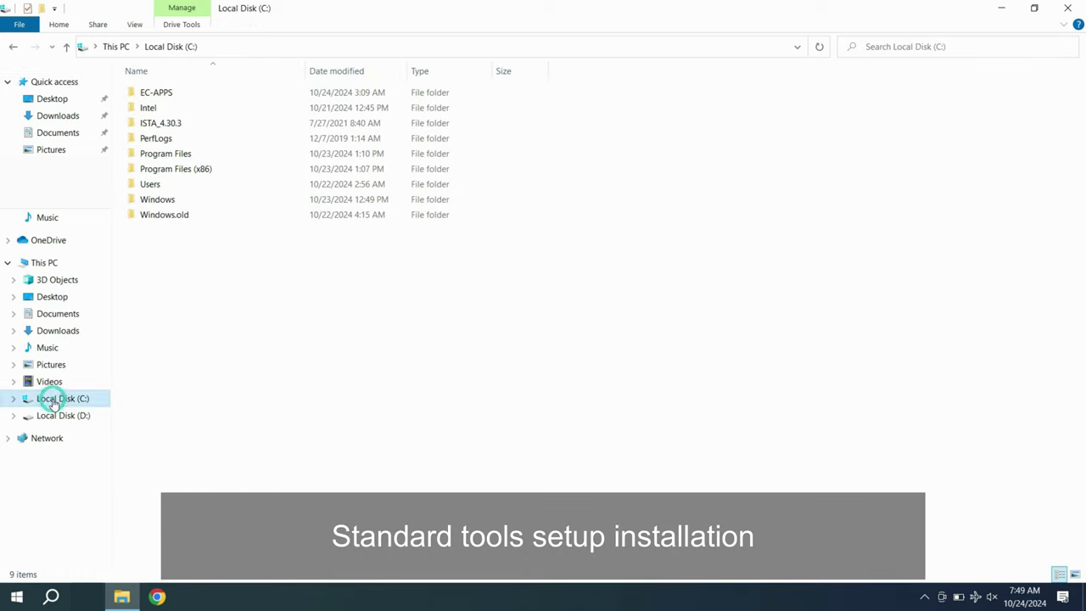
double_click(165, 125)
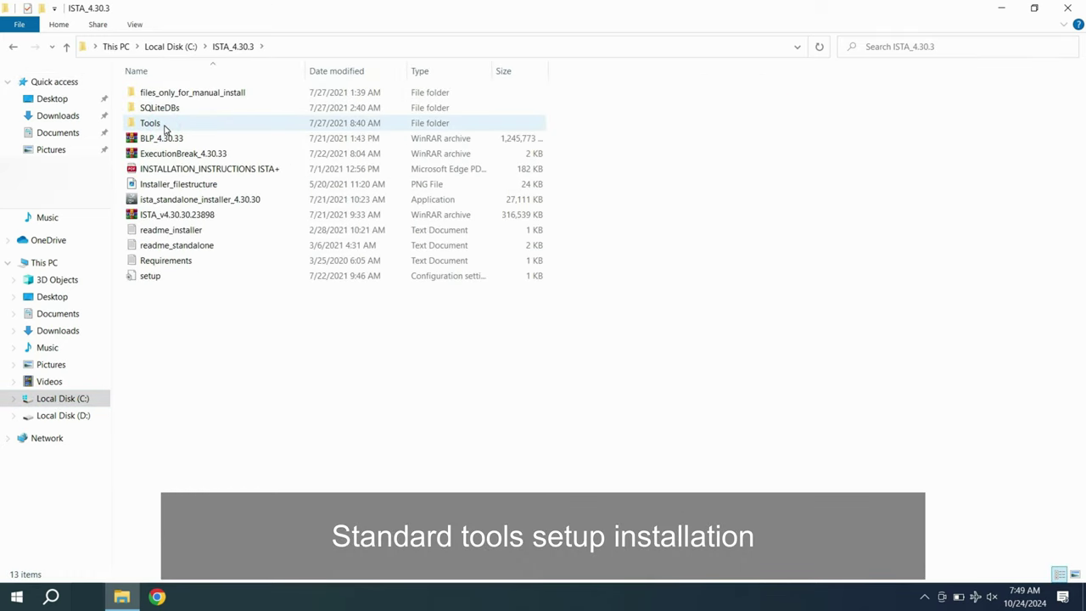
double_click(165, 125)
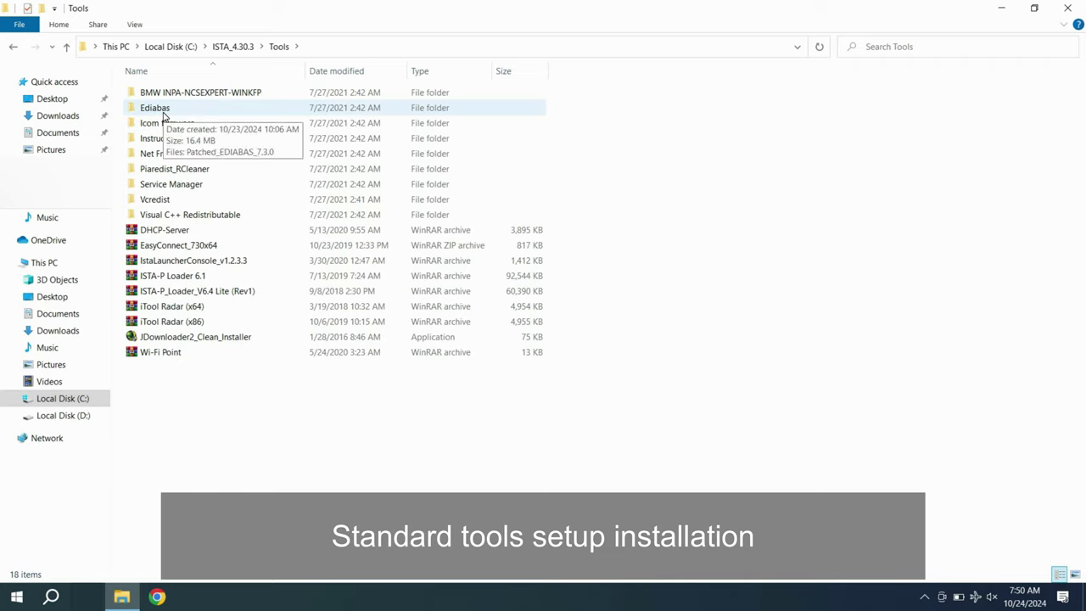
double_click(165, 95)
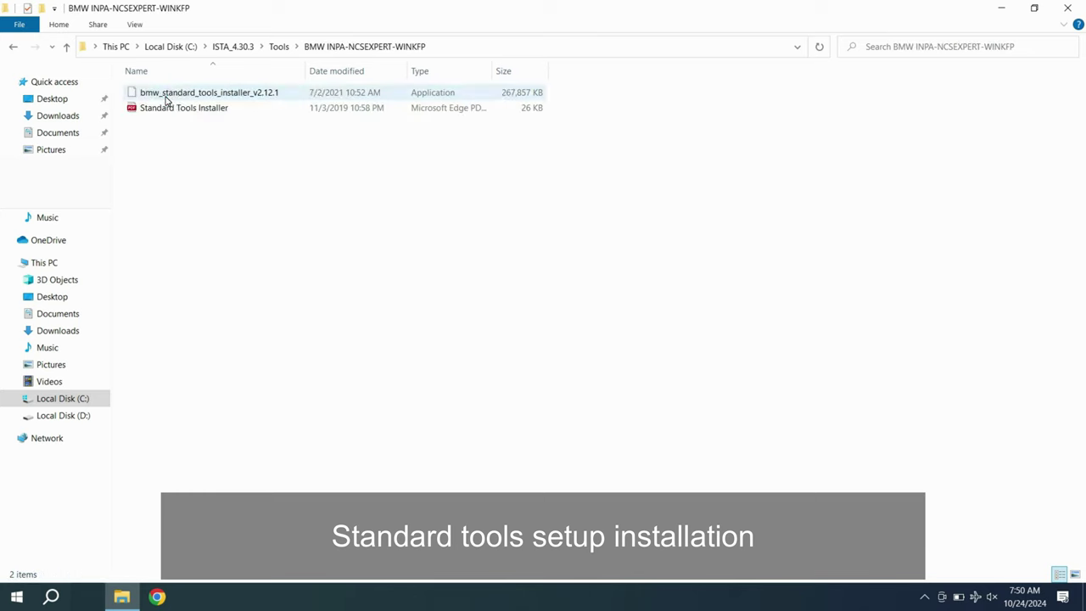
Read the Standard Tools Installer PDF in Microsoft Edge and minimize its window
click(169, 133)
double_click(167, 110)
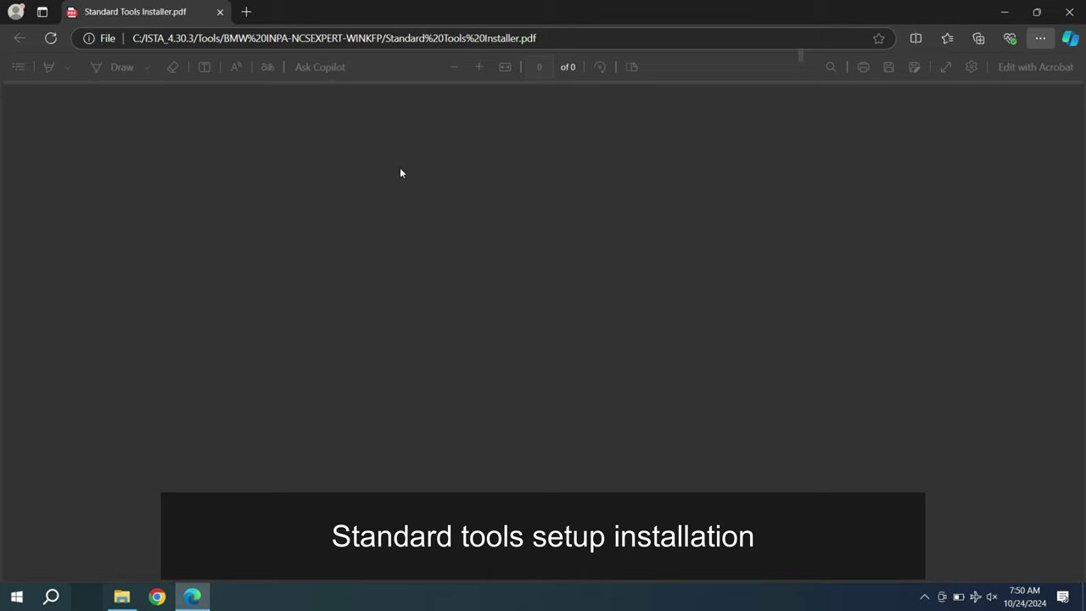
click(912, 179)
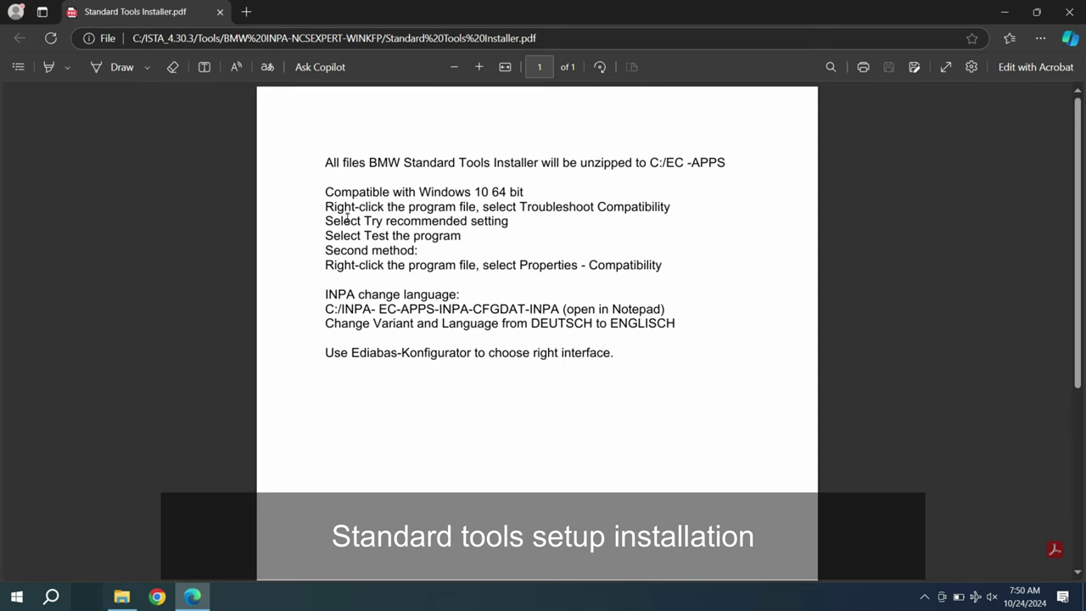
click(1005, 12)
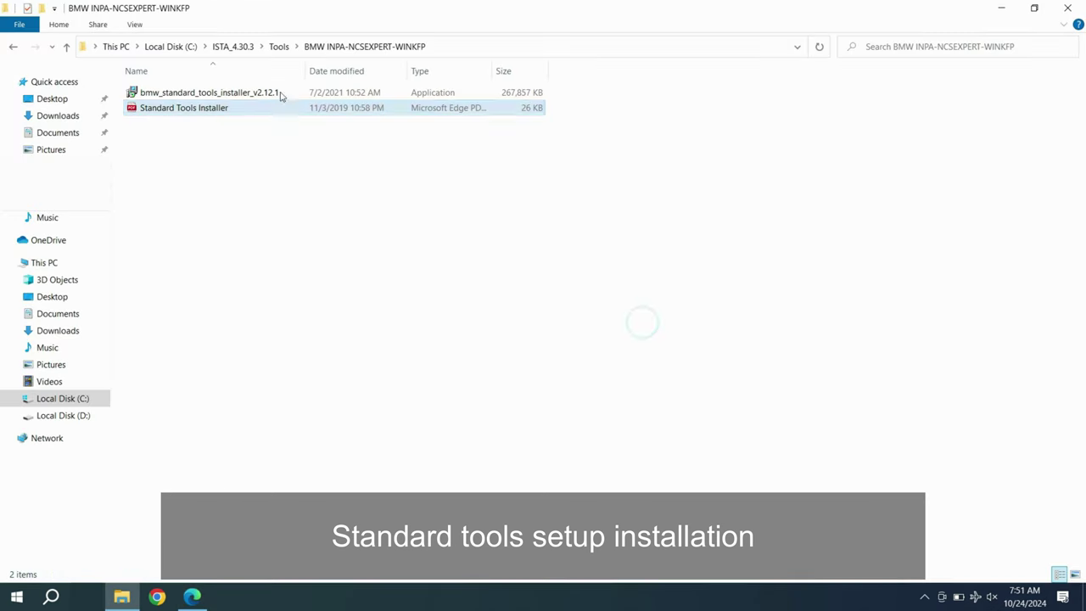
Run bmw_standard_tools_installer_v2.12.1 despite the SmartScreen notice, with English as the setup language
click(249, 93)
double_click(248, 93)
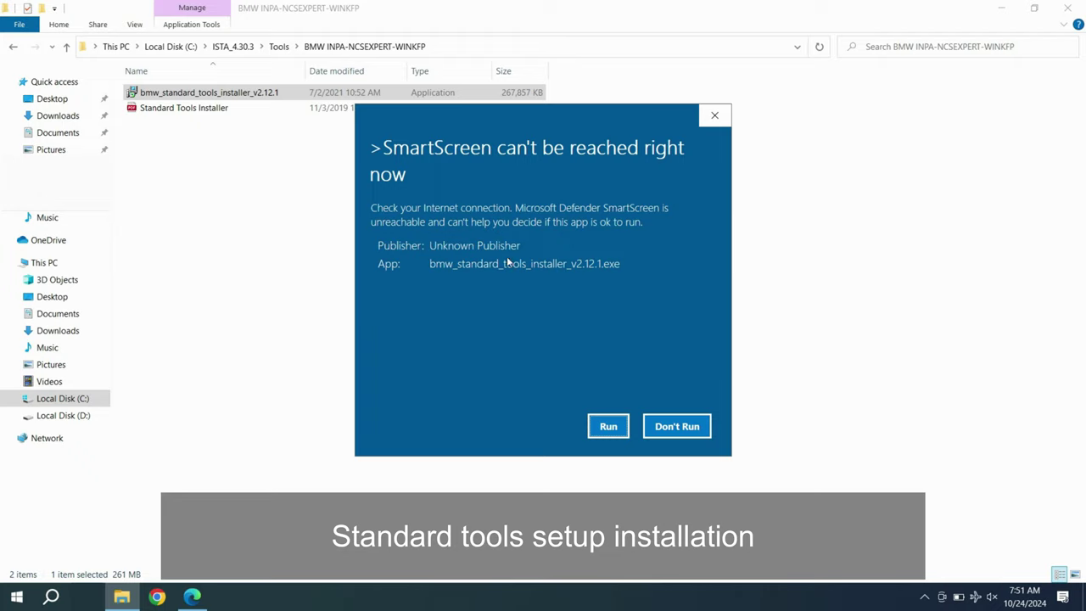
click(611, 425)
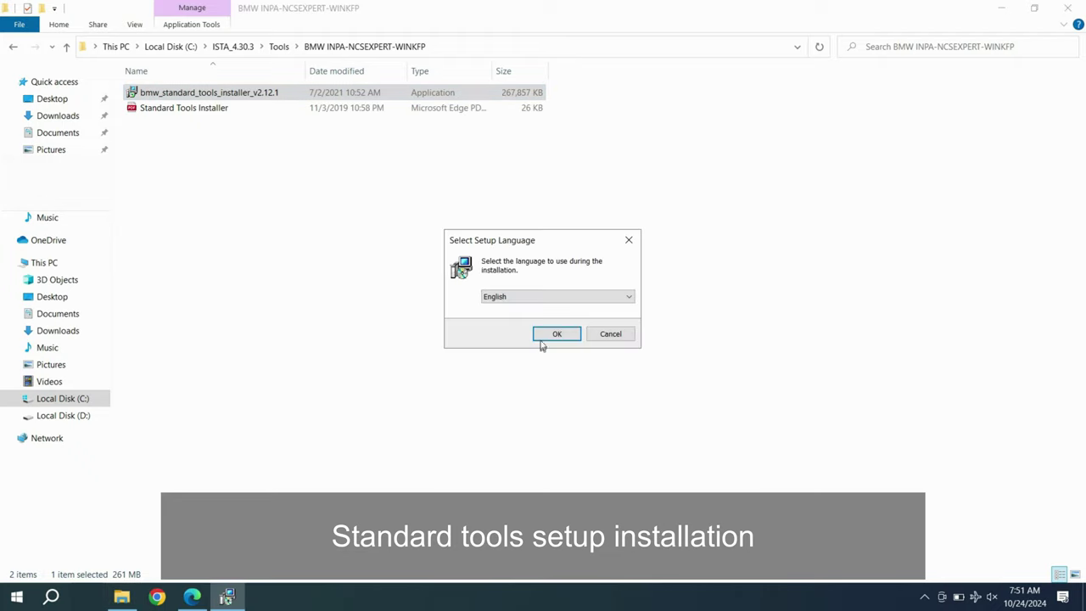
click(542, 339)
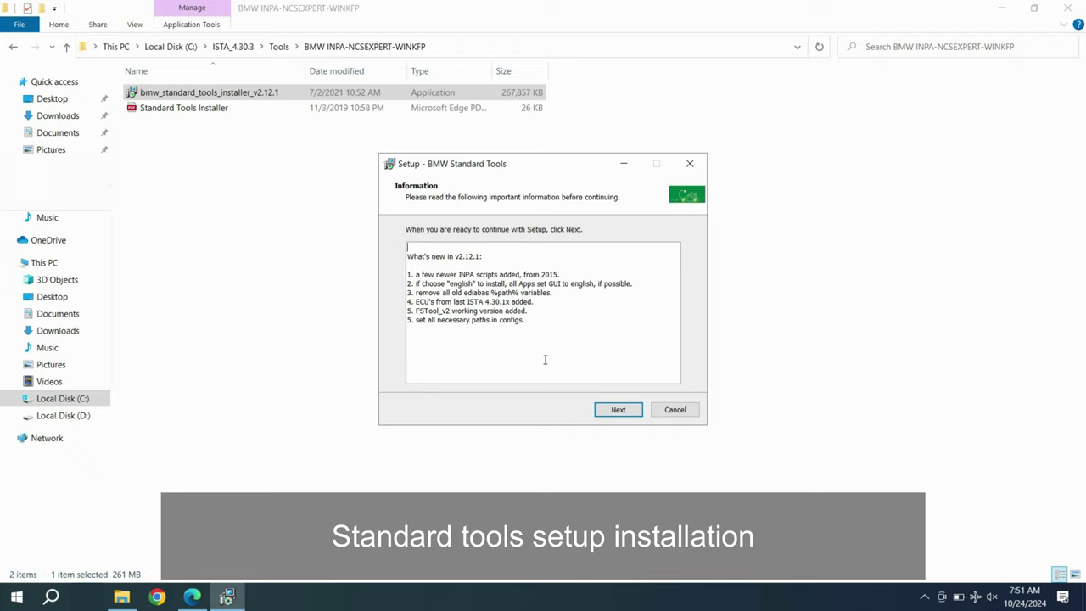
Install BMW Standard Tools 2.12.1 as a full installation into the existing folder C:\EC-APPS, and finish the setup wizard
click(616, 408)
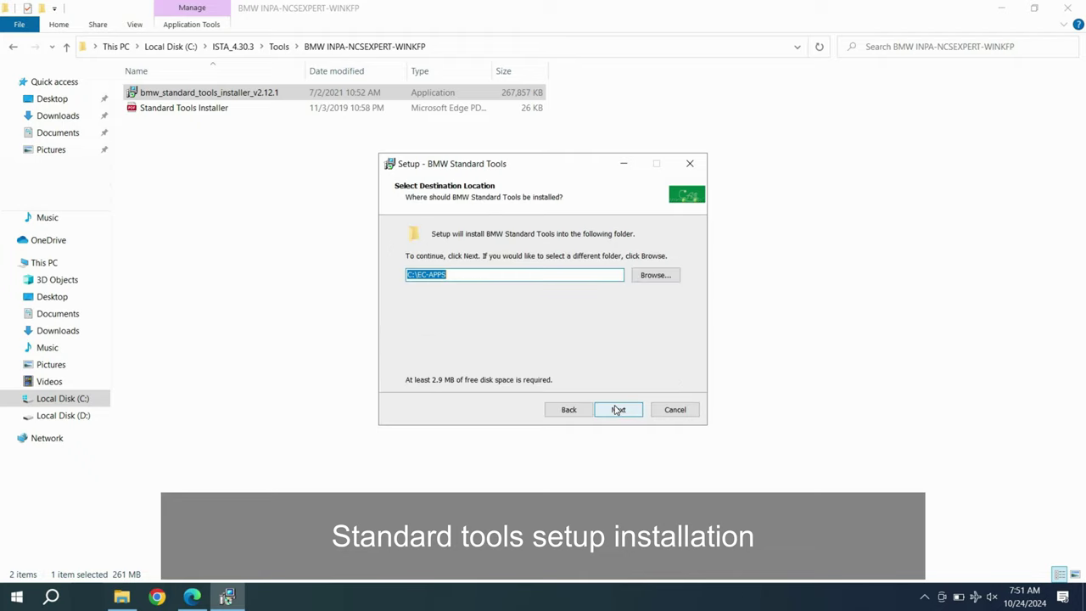
click(617, 409)
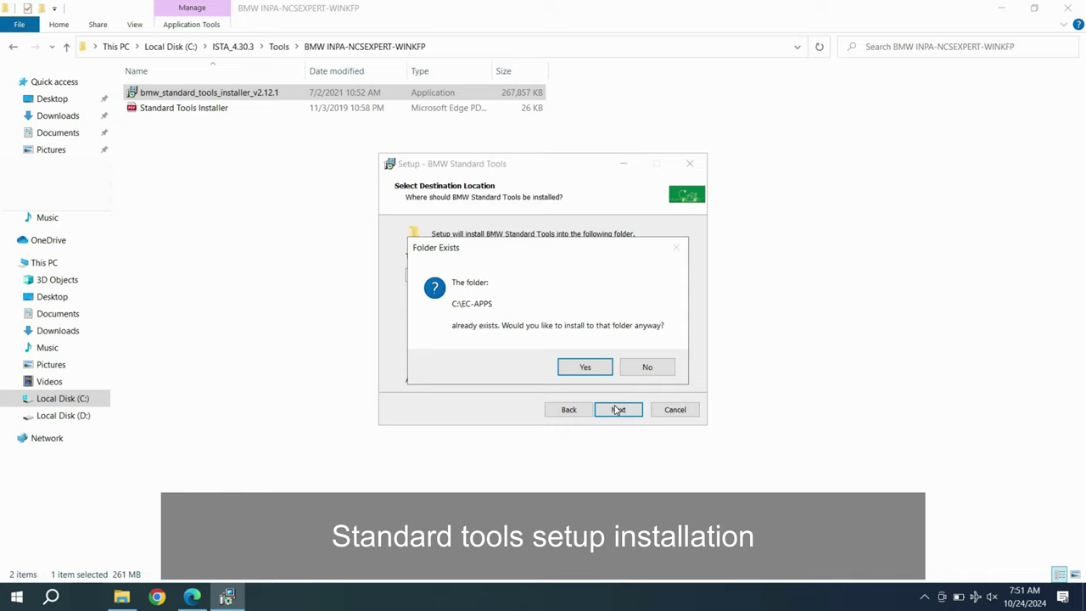
click(585, 367)
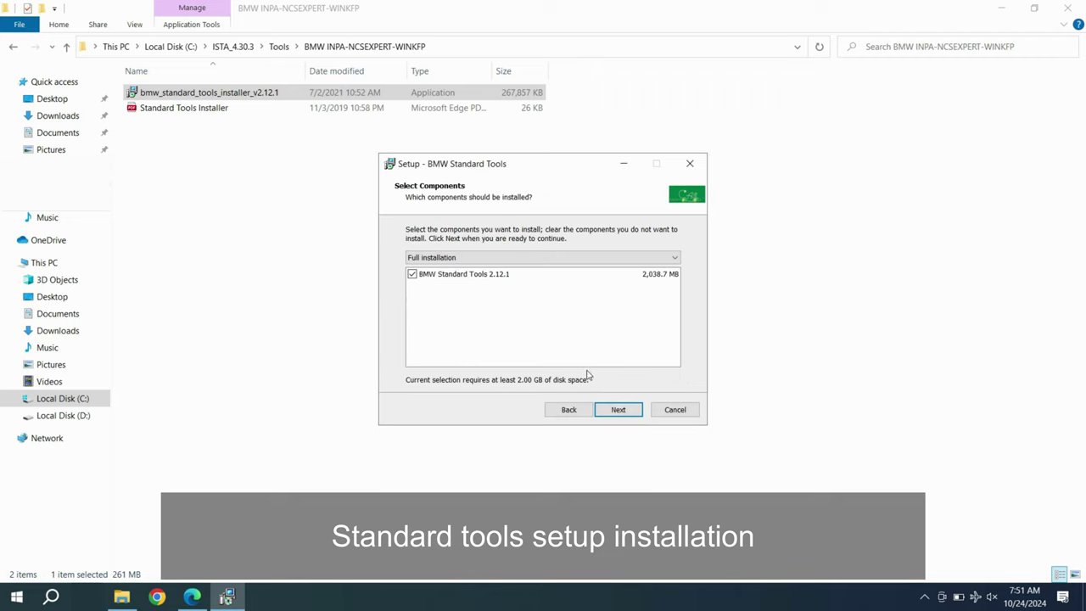
click(615, 411)
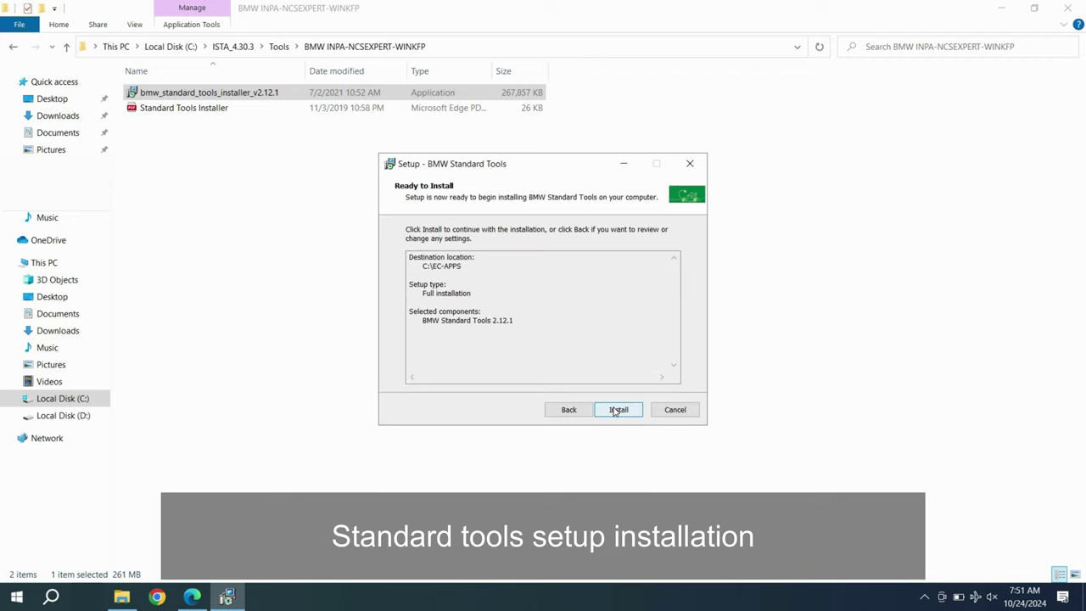
click(615, 411)
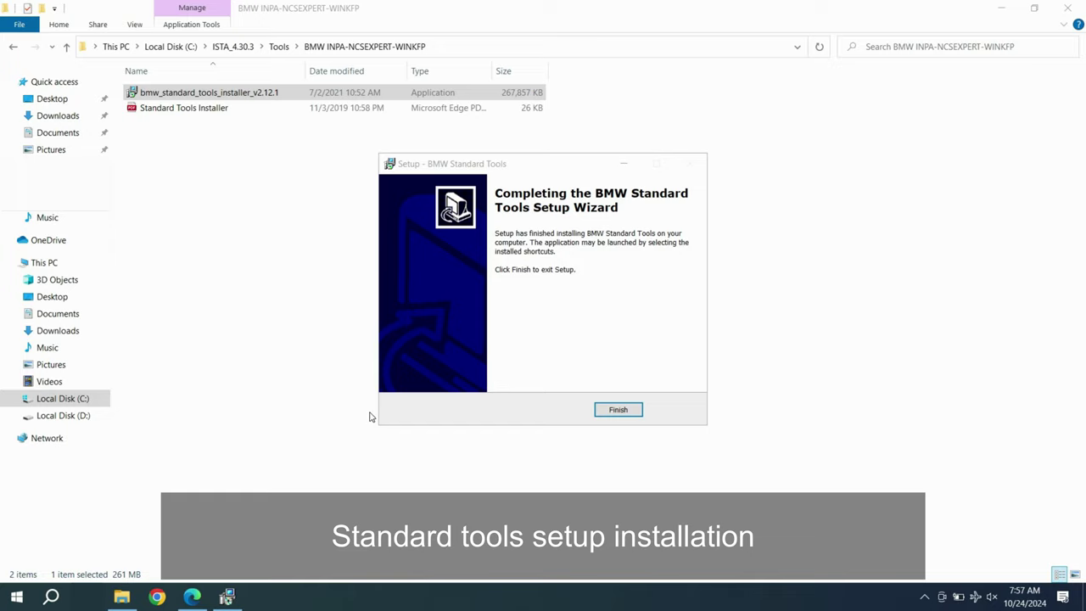
click(620, 411)
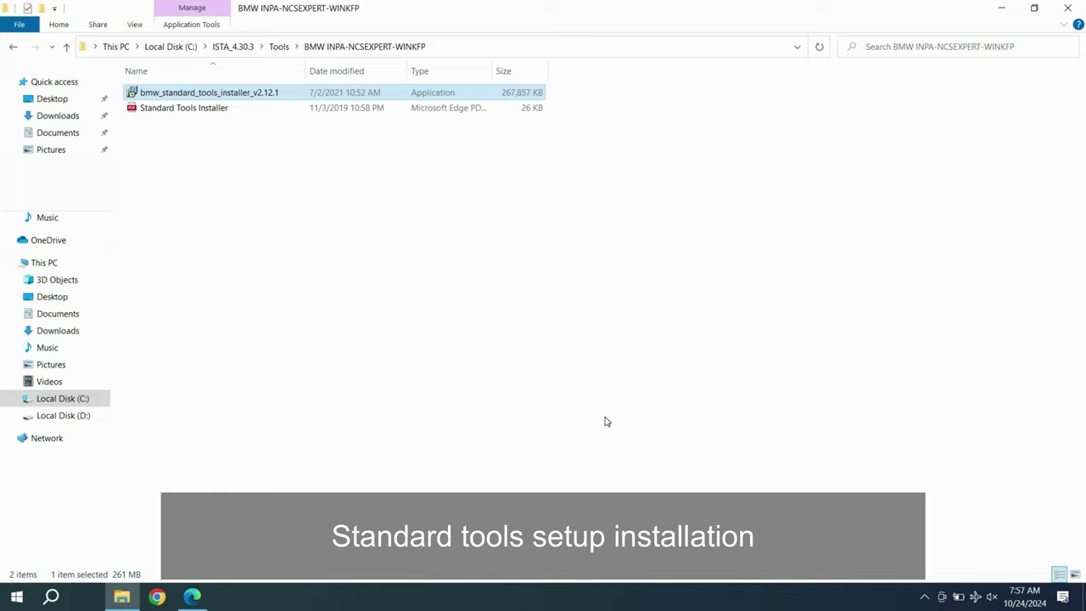
Check the desktop for shortcuts and switch back to the Standard Tools Installer PDF in Microsoft Edge
click(302, 448)
click(1083, 596)
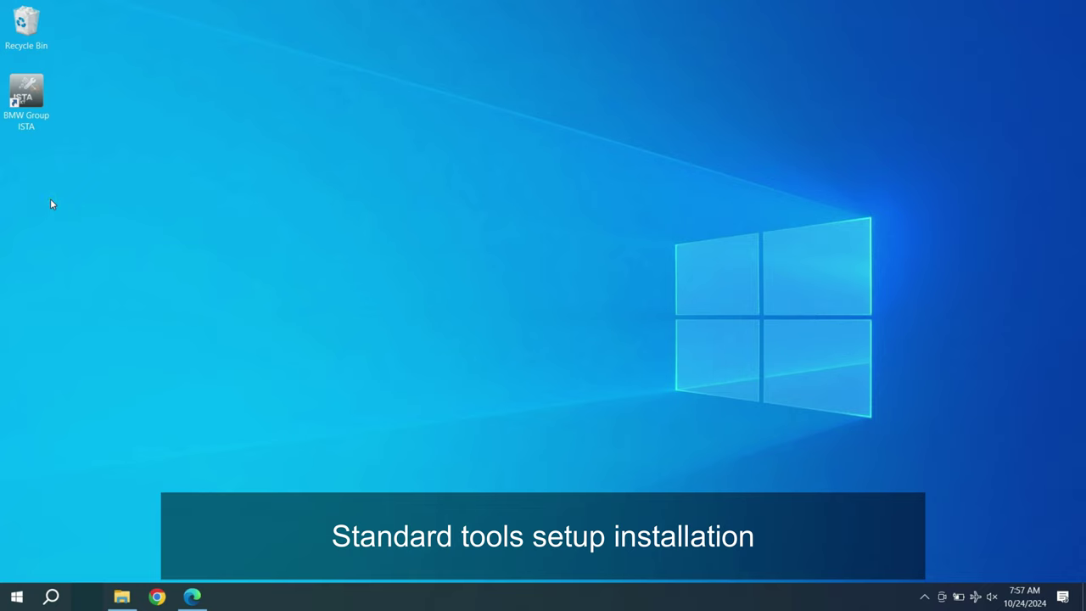
click(134, 596)
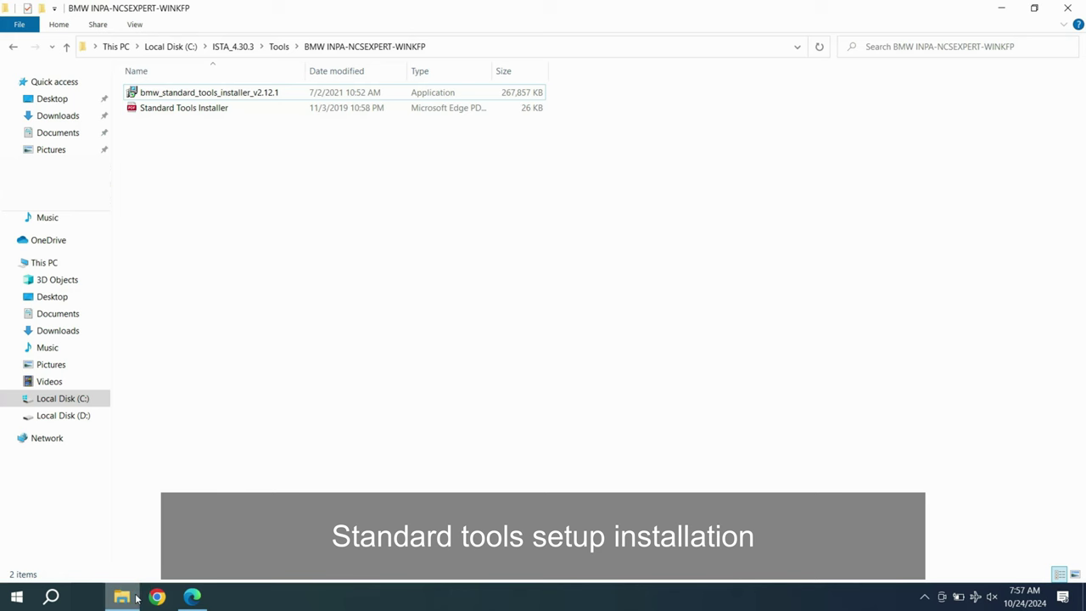
click(192, 596)
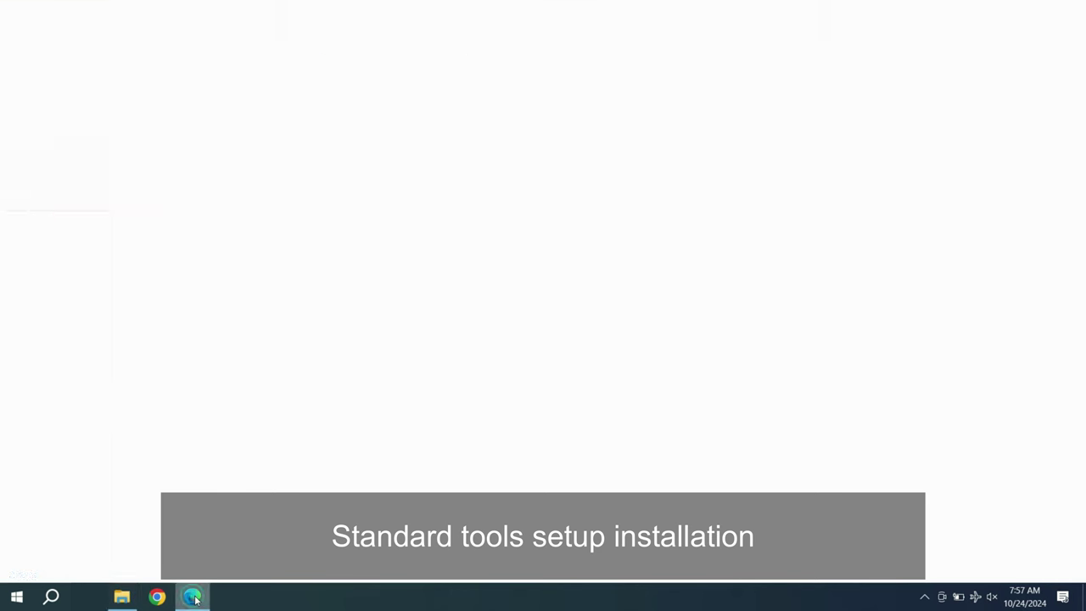
Close the Standard Tools Installer PDF and look through the Ediabas, Icom firmware and Instructions folders in C:\ISTA_4.30.3\Tools
click(1068, 12)
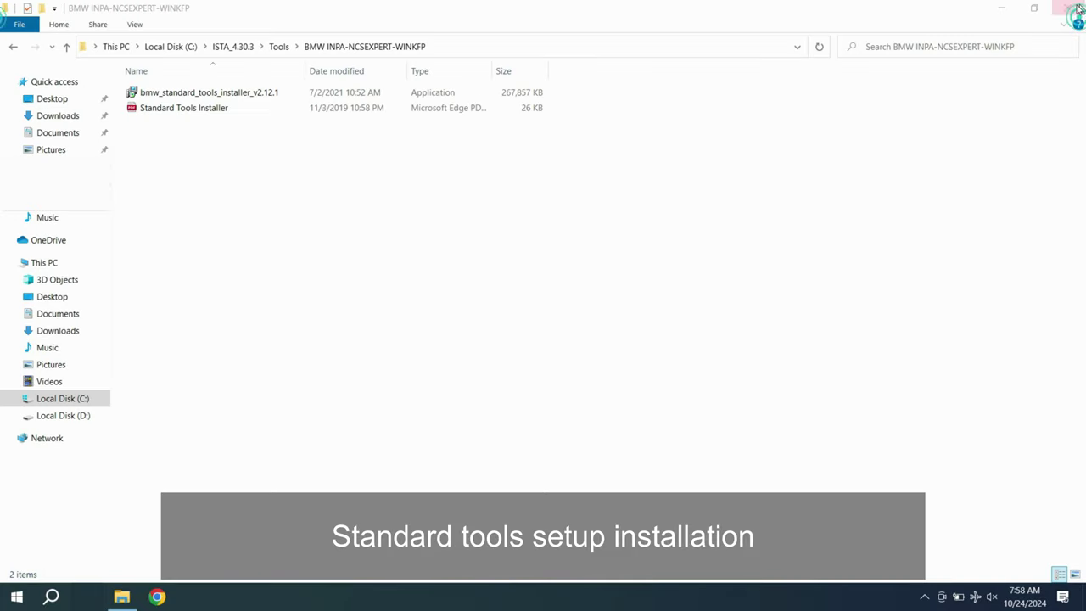
click(66, 47)
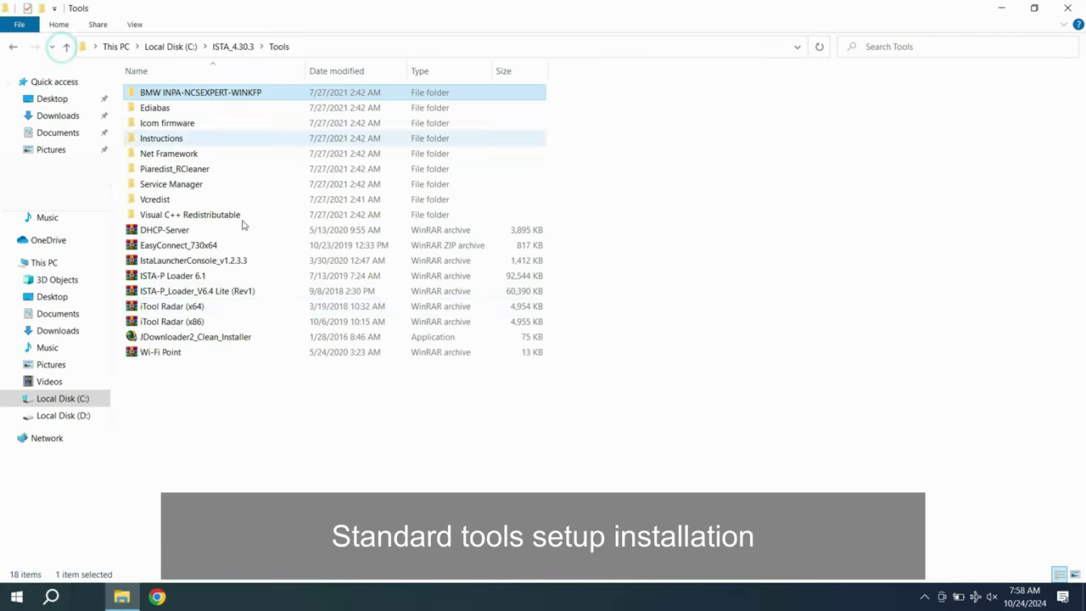
double_click(243, 109)
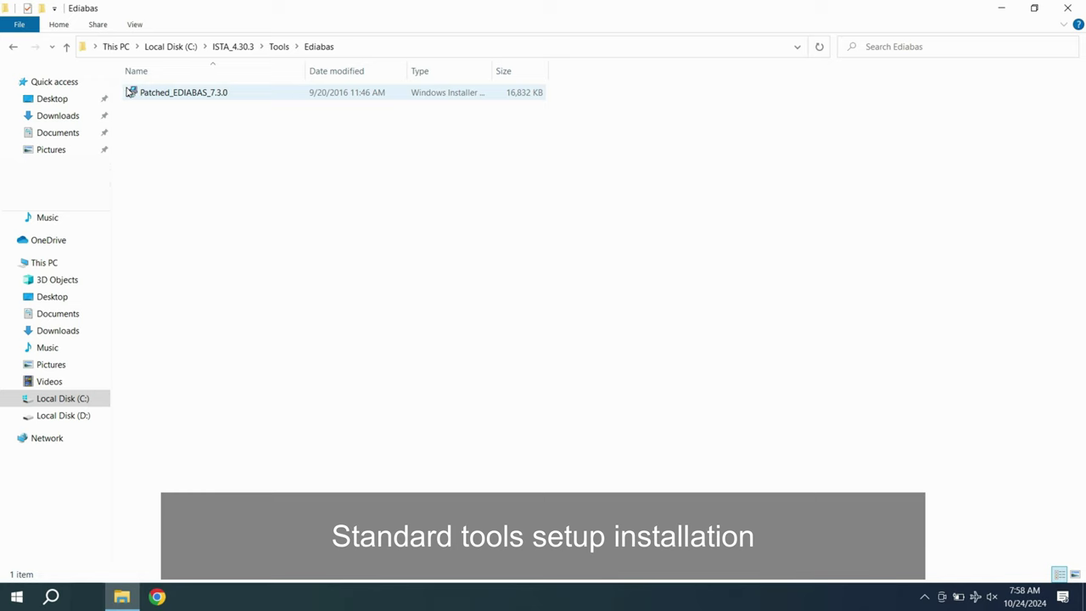
click(148, 144)
click(66, 47)
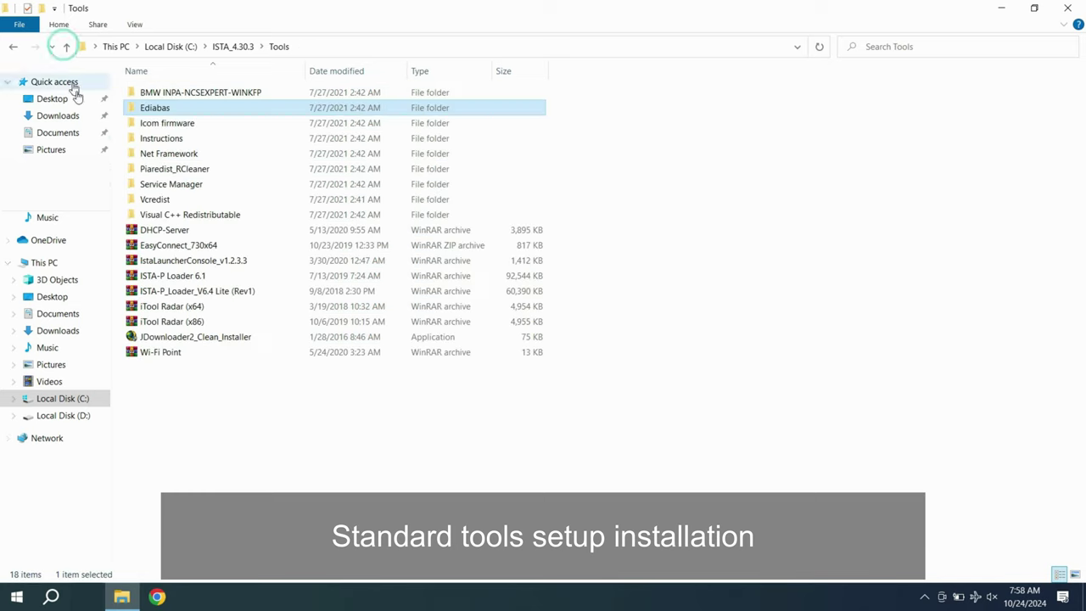
double_click(143, 124)
click(66, 49)
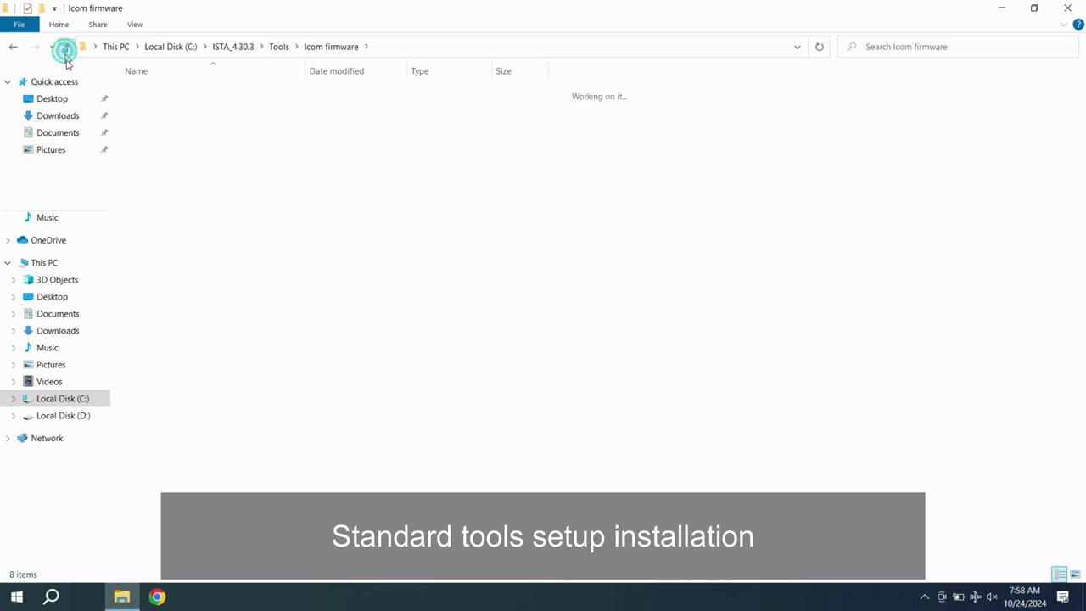
double_click(146, 138)
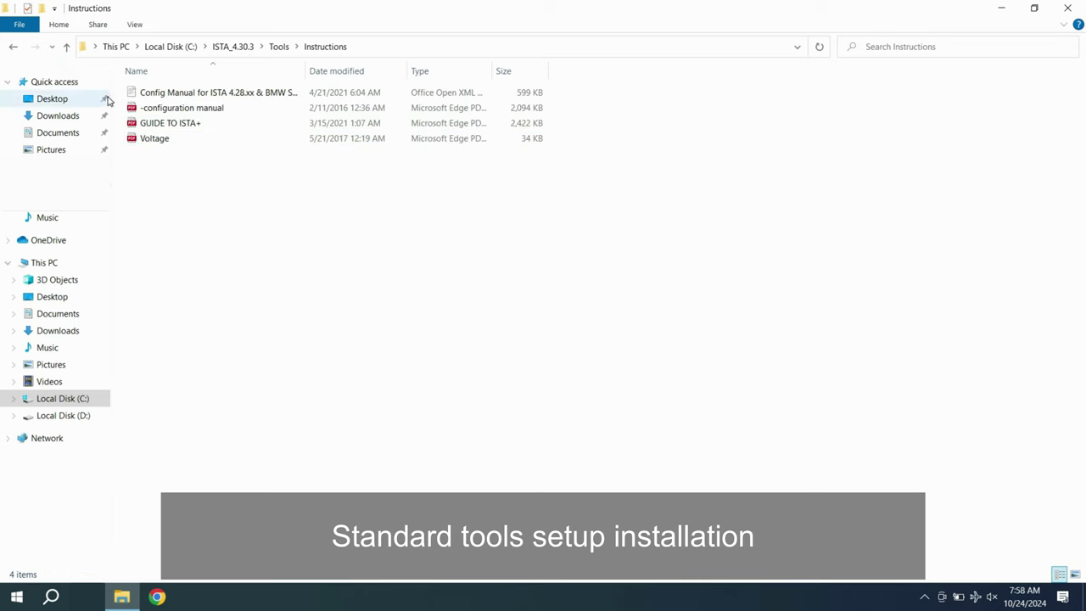
click(66, 46)
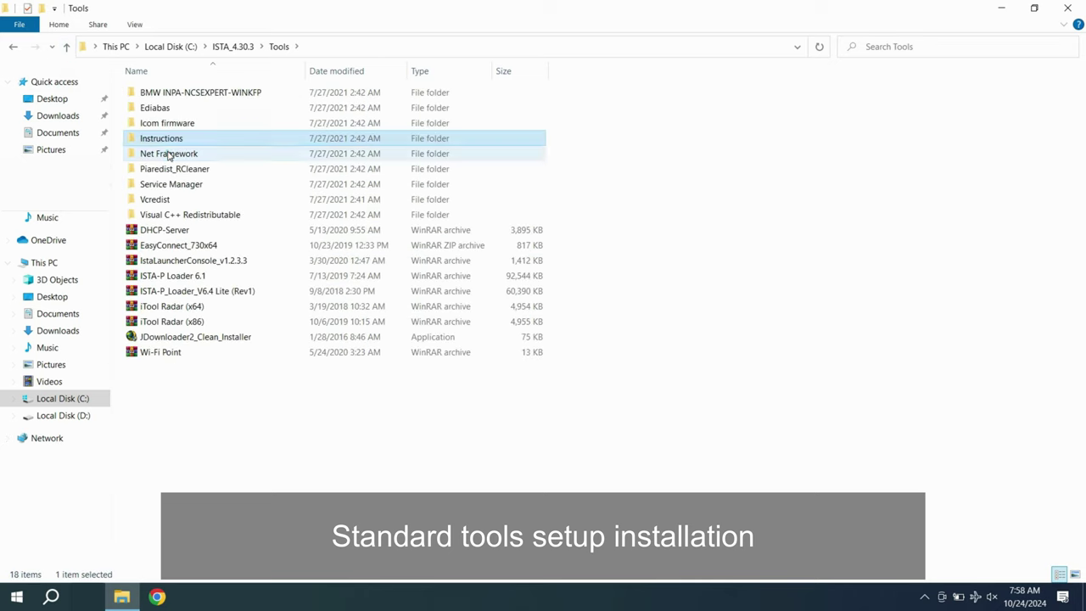
Examine the Net Framework, Piaredist_RCleaner, Service Manager, Vcredist and Visual C++ Redistributable folders in Tools
double_click(168, 154)
click(66, 47)
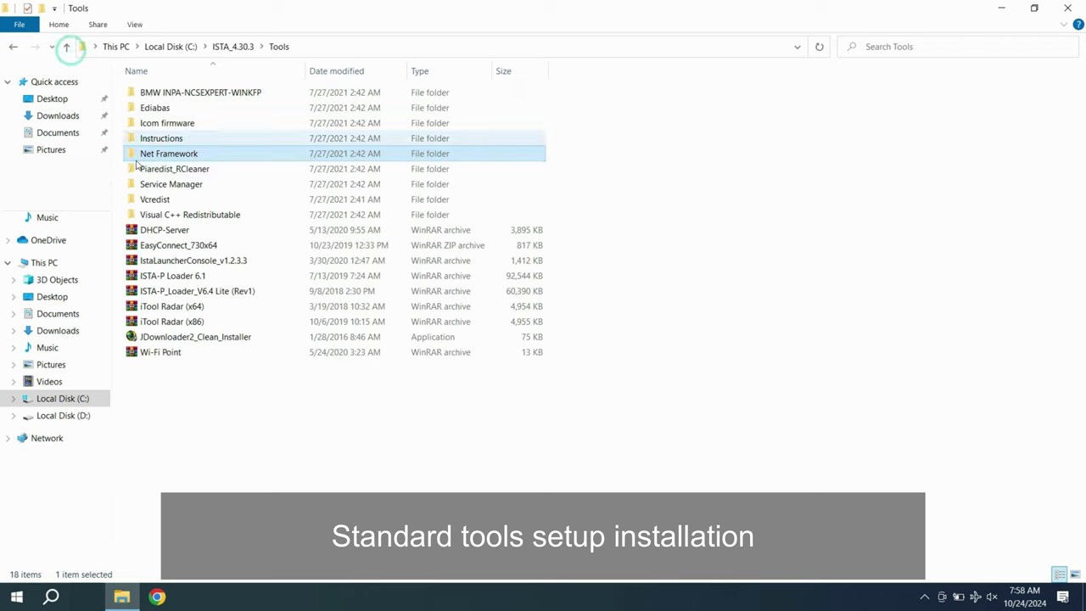
double_click(140, 169)
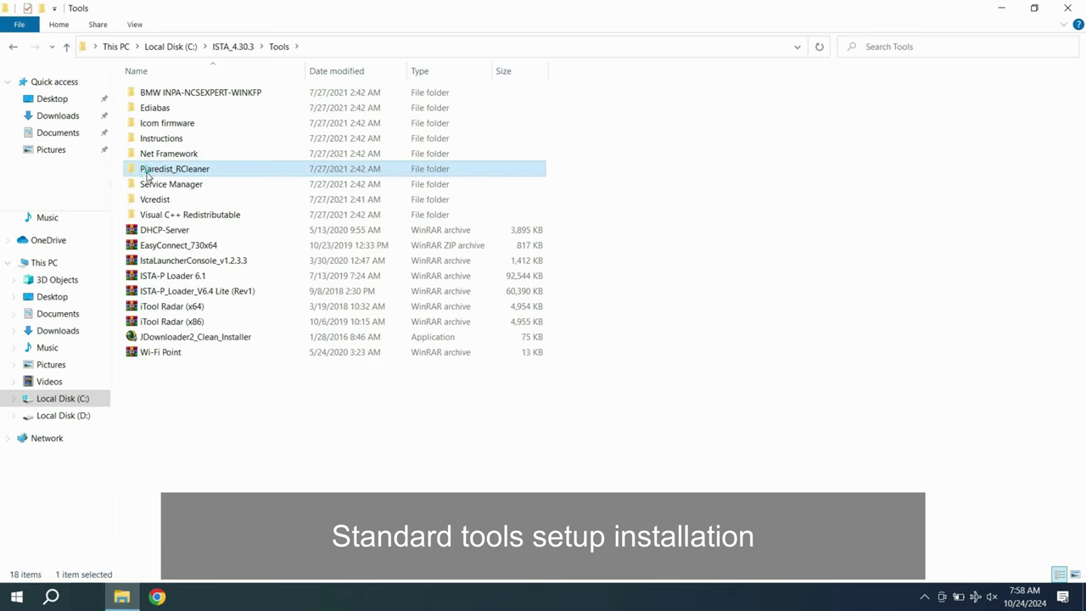
click(66, 47)
double_click(161, 183)
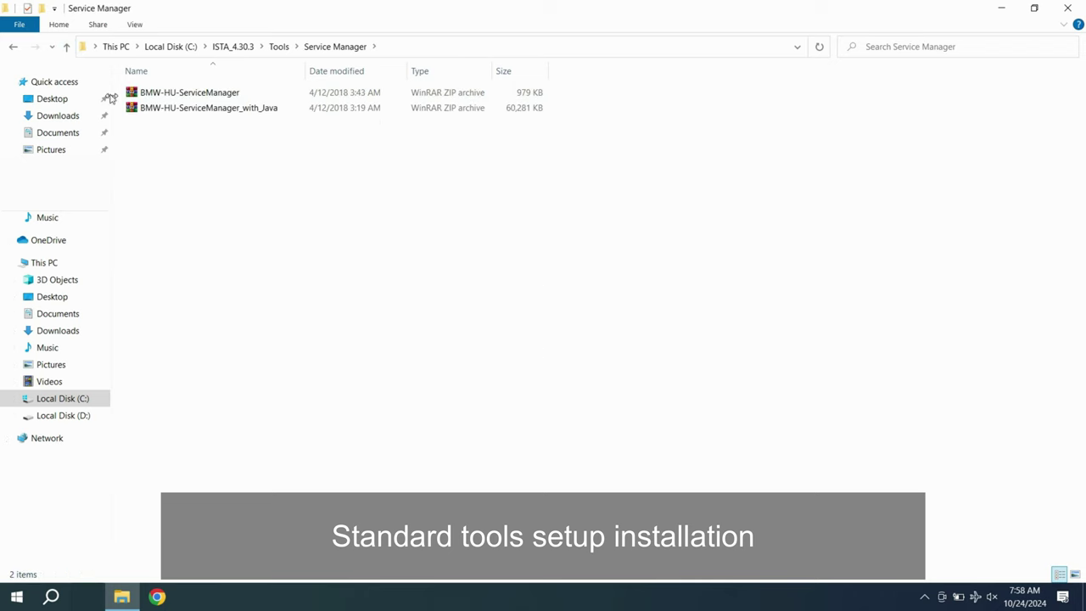
click(66, 47)
double_click(180, 202)
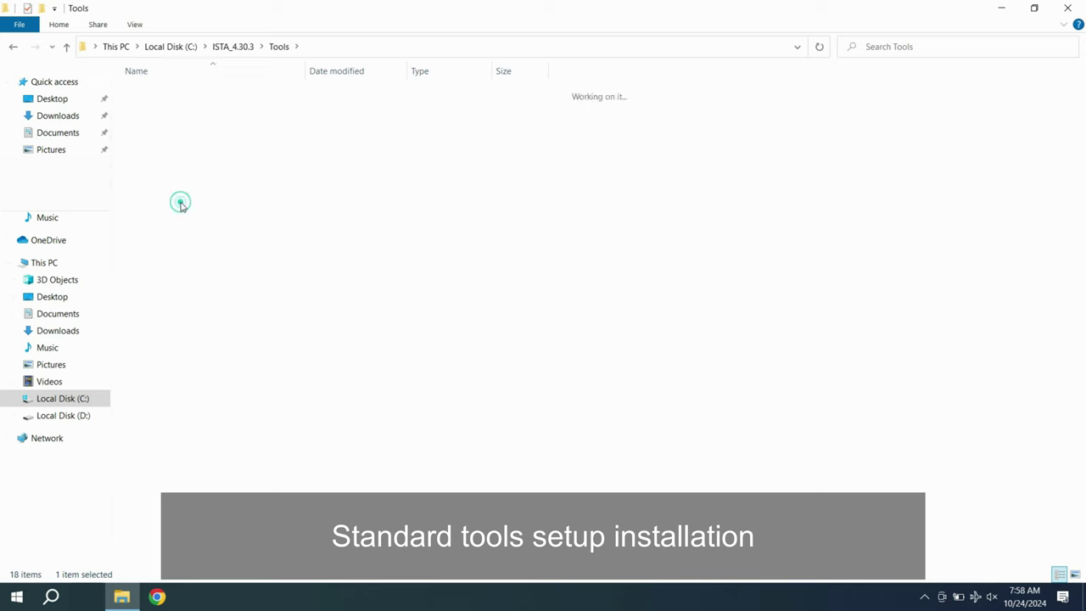
click(66, 46)
click(170, 206)
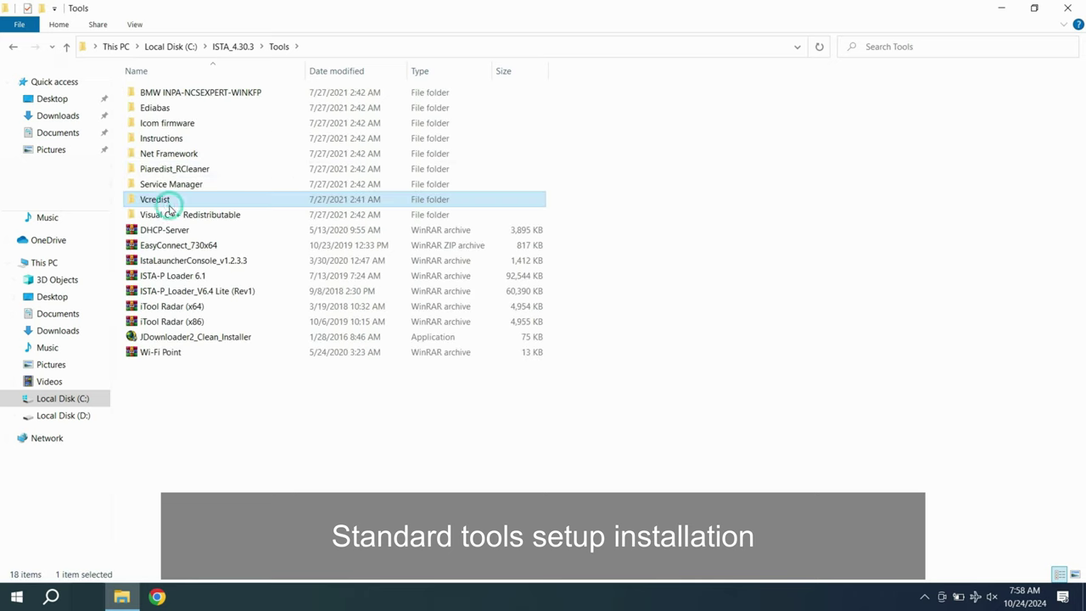
double_click(169, 213)
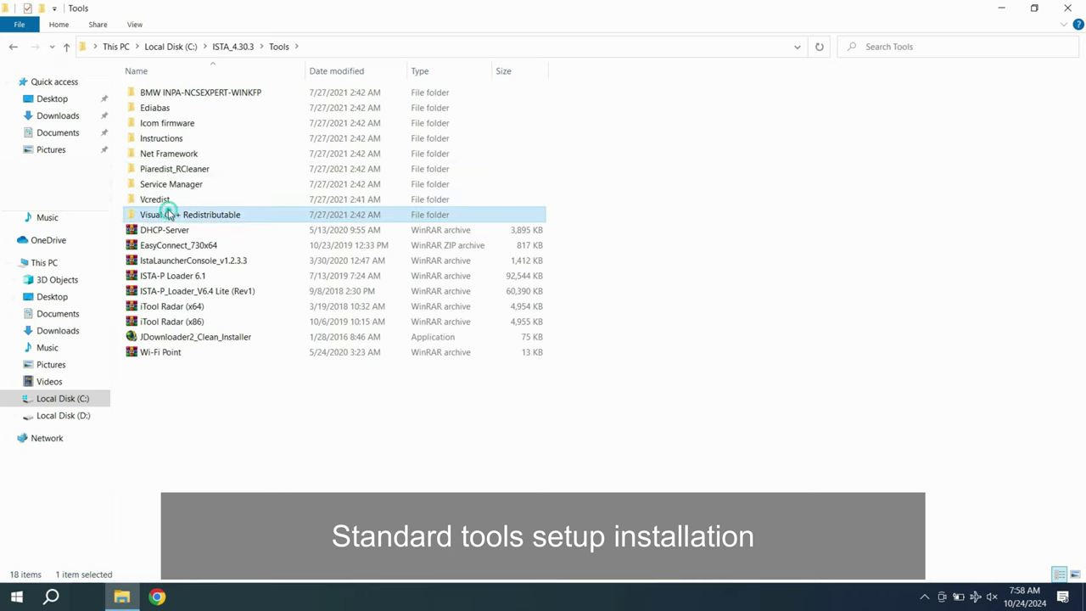
click(65, 48)
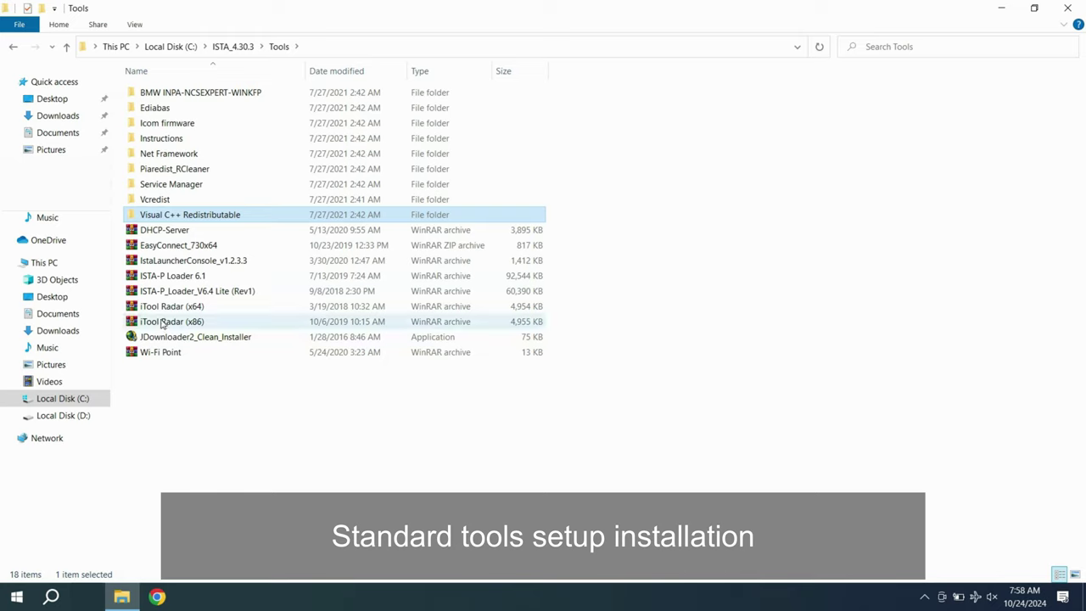
Install EDIABAS 7.3.0 from Patched_EDIABAS_7.3.0 in the Ediabas folder and finish the setup wizard
double_click(152, 108)
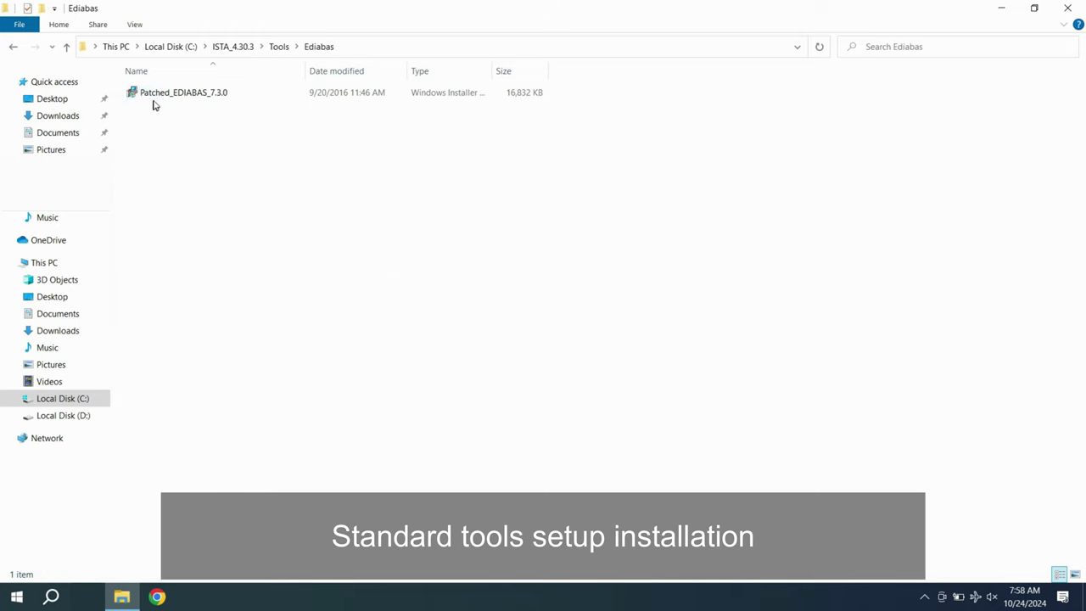
double_click(163, 95)
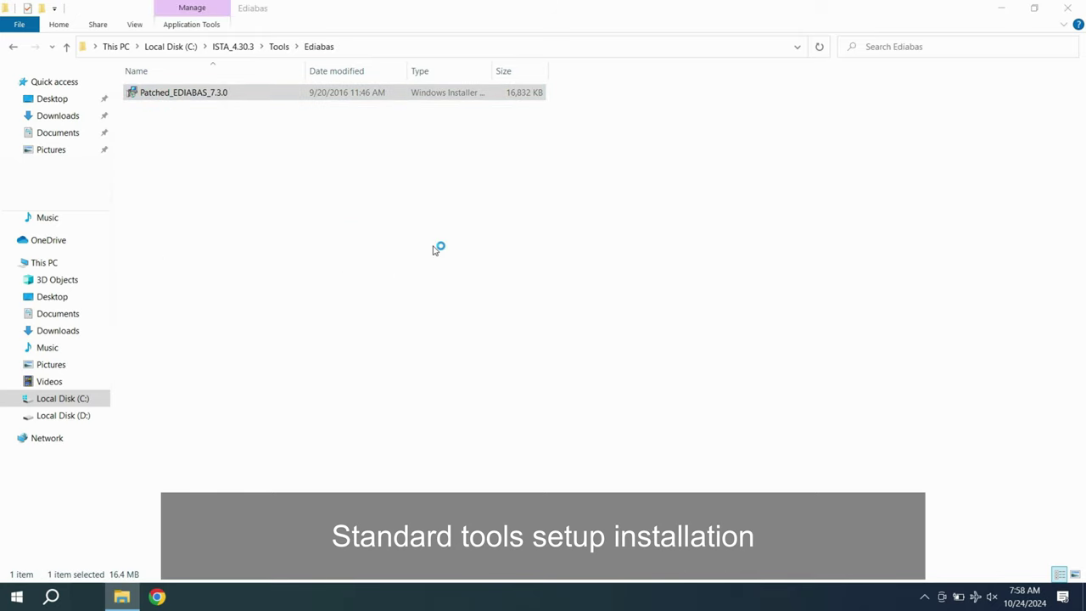
click(605, 426)
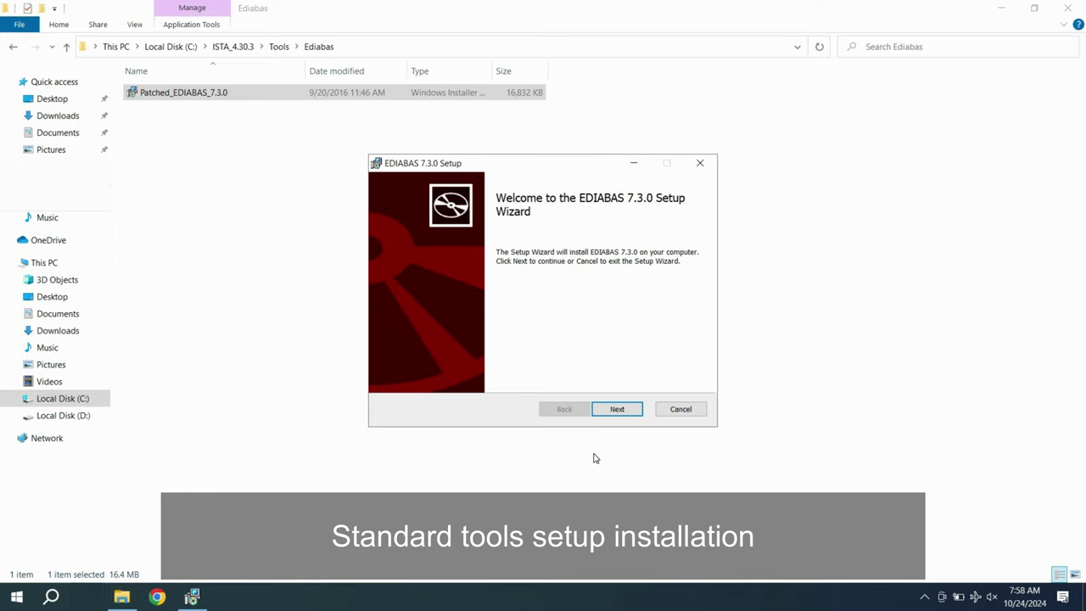
click(614, 412)
click(611, 412)
click(612, 413)
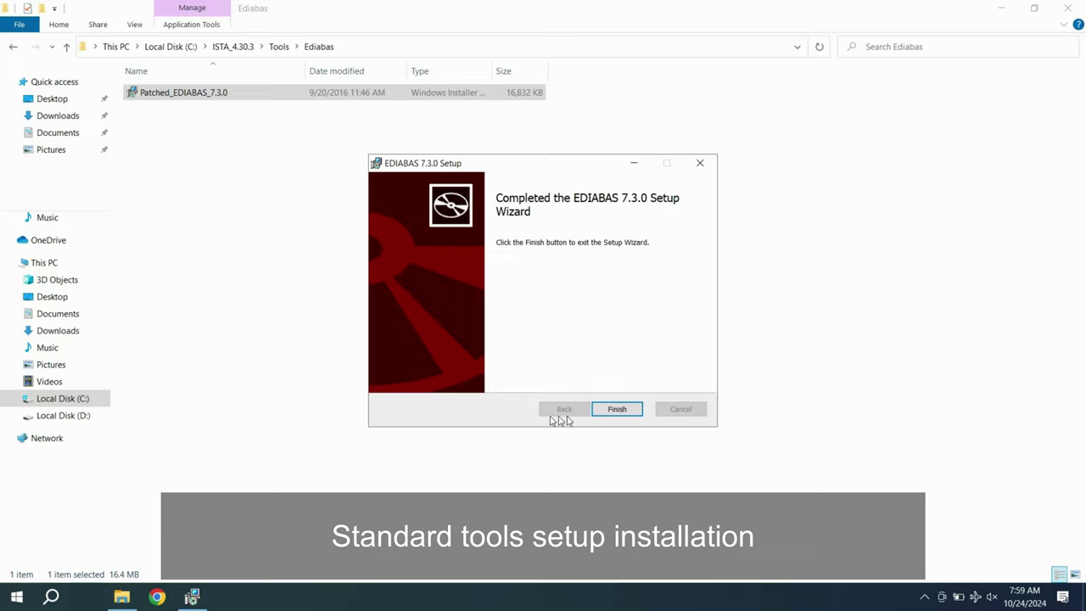
click(615, 410)
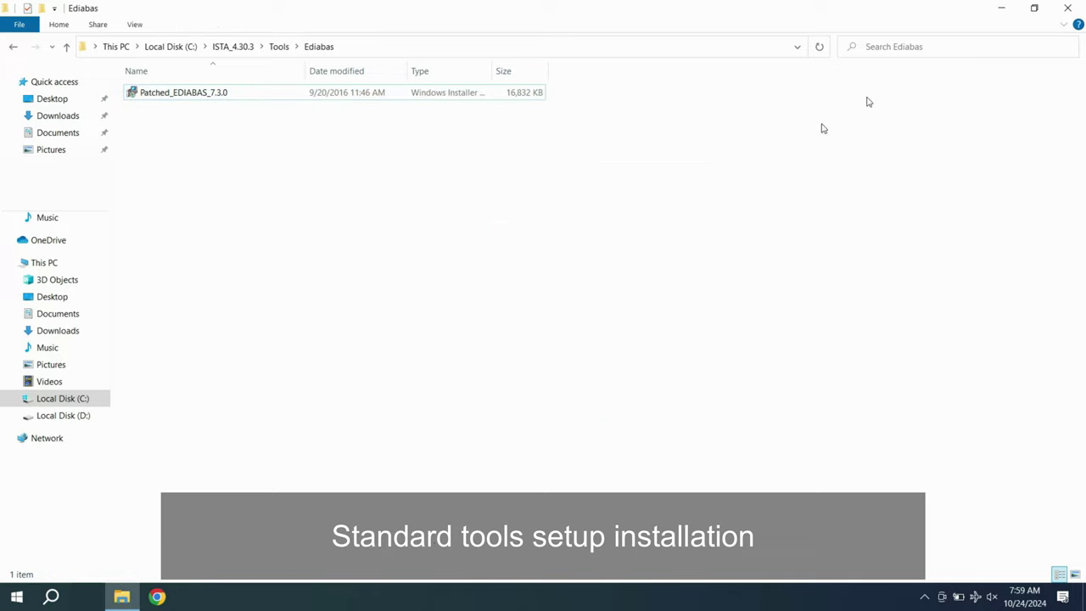
Check the desktop for new shortcuts and examine the contents of the C:\EDIABAS folder in File Explorer
click(1000, 9)
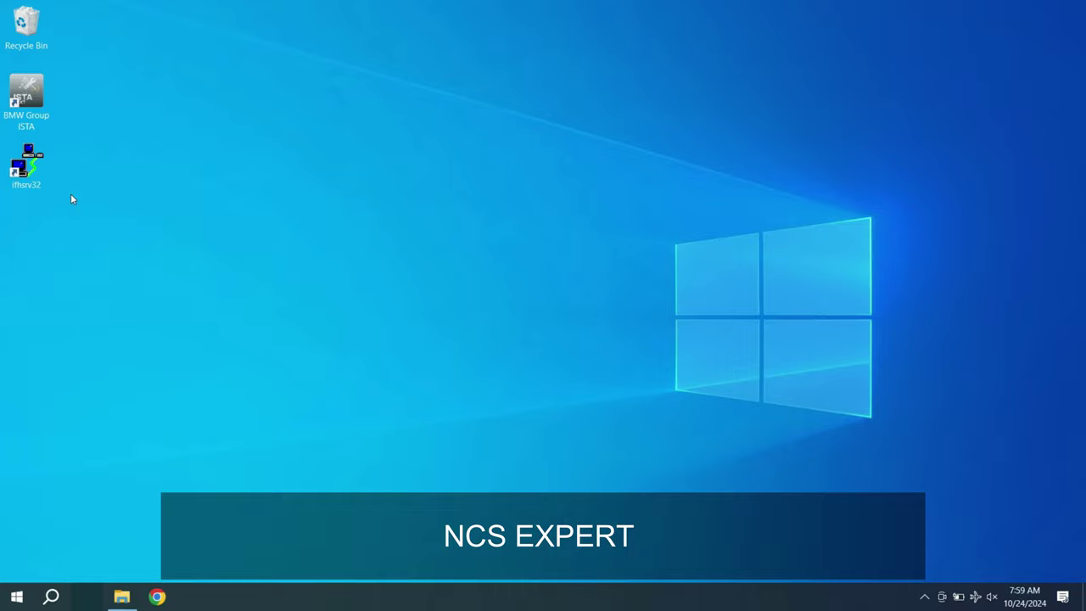
click(110, 589)
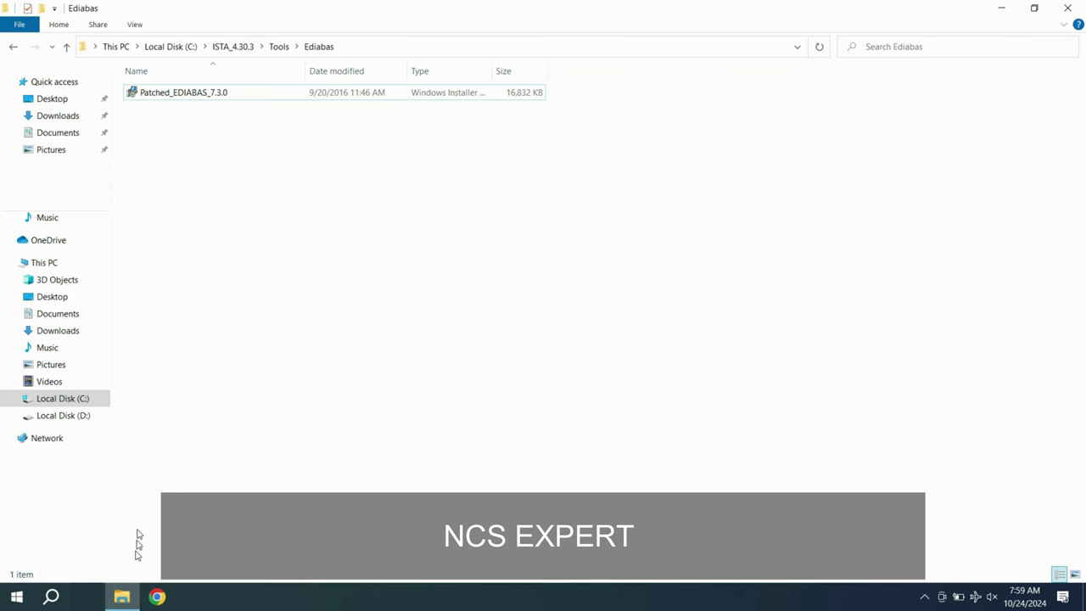
click(68, 416)
click(76, 398)
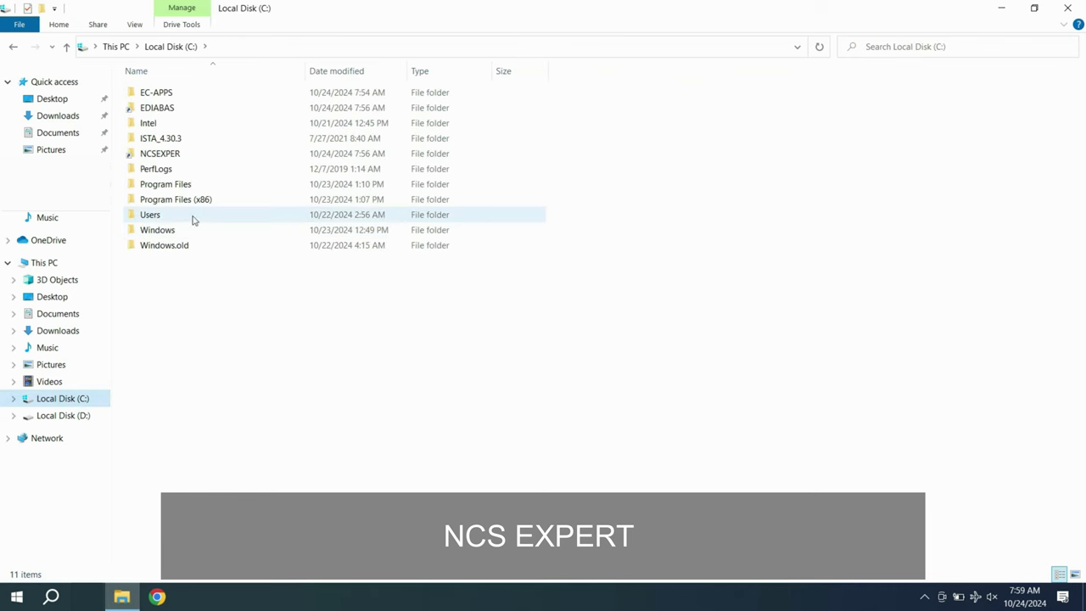
double_click(165, 107)
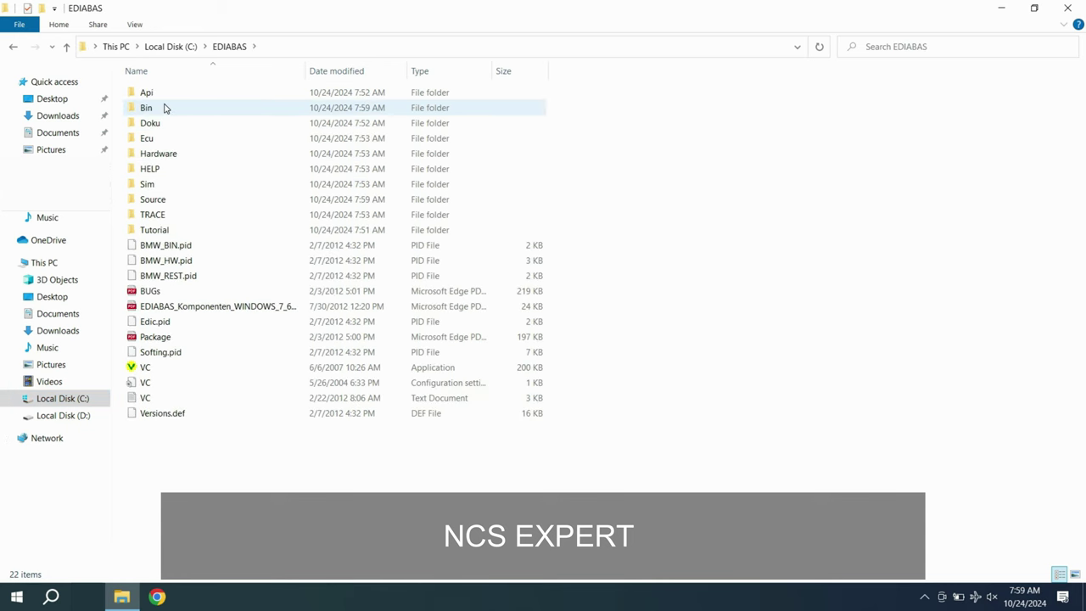
click(56, 416)
Launch the NCSEXPER application from the C:\NCSEXPER\BIN folder
click(63, 268)
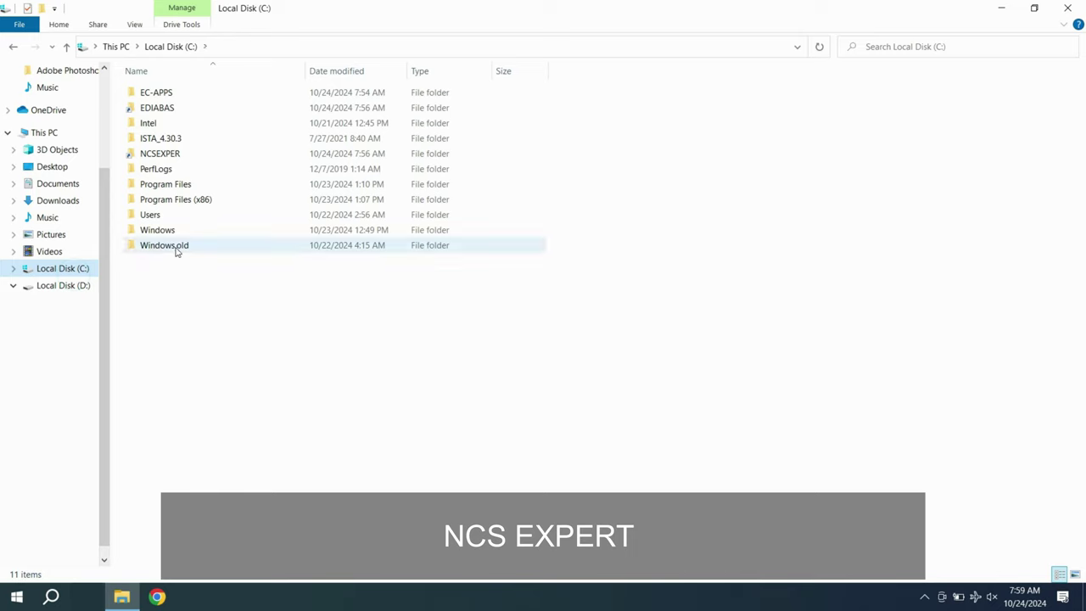
double_click(158, 151)
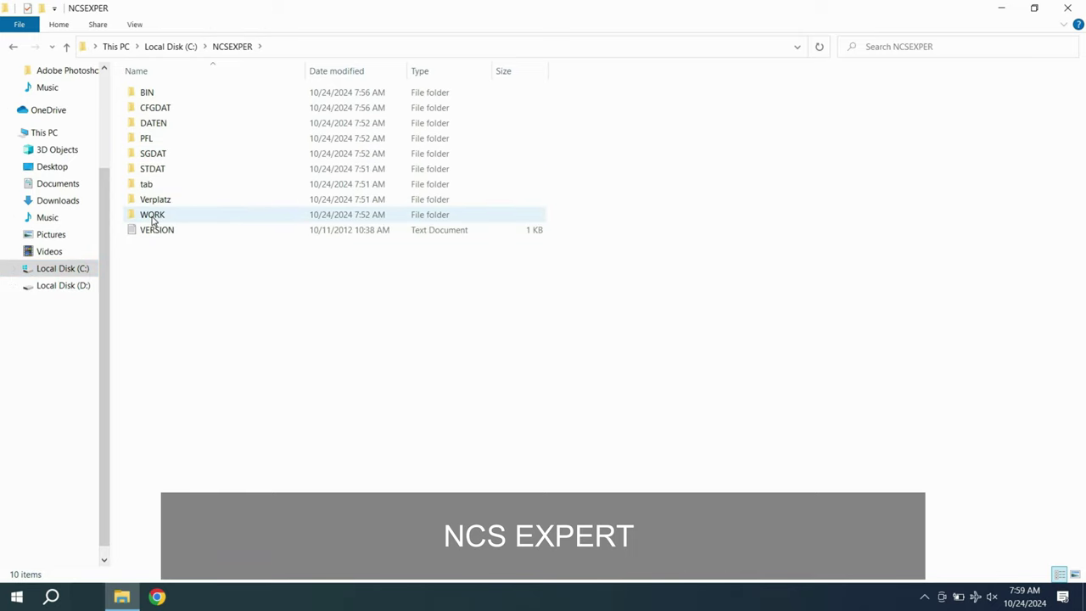
double_click(143, 92)
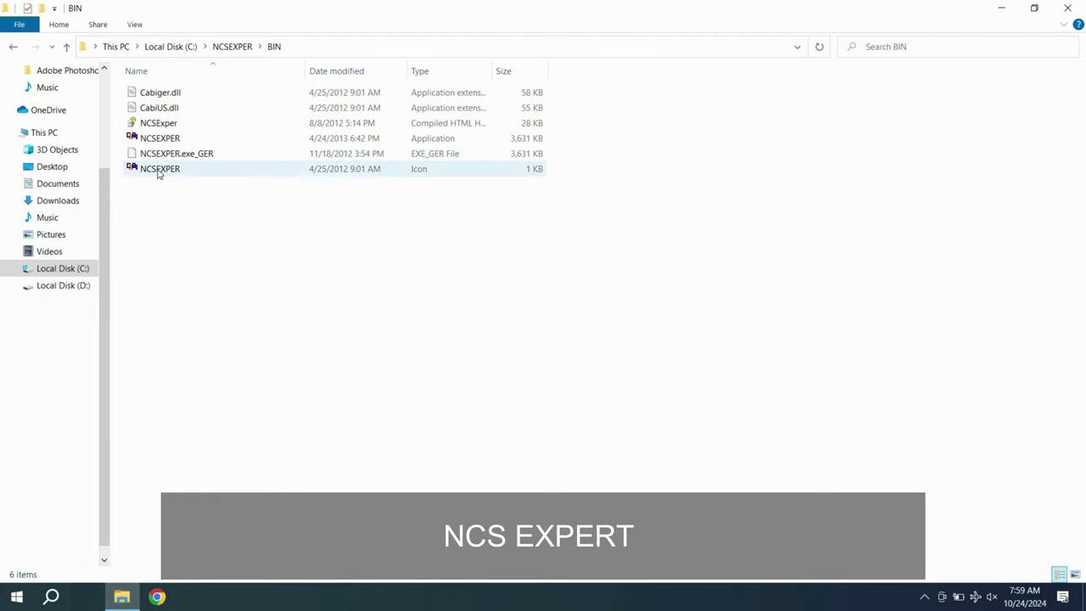
double_click(158, 139)
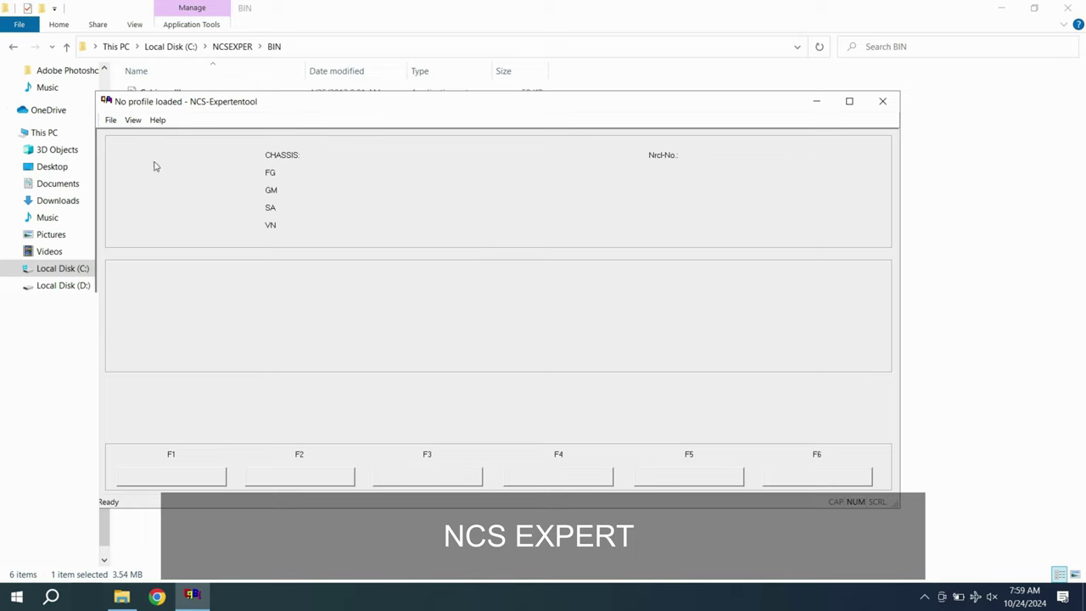
Review the available profiles, including Expertenmodus (OFFEN) and Default profile, and leave the profile choice without loading one
click(110, 120)
click(138, 130)
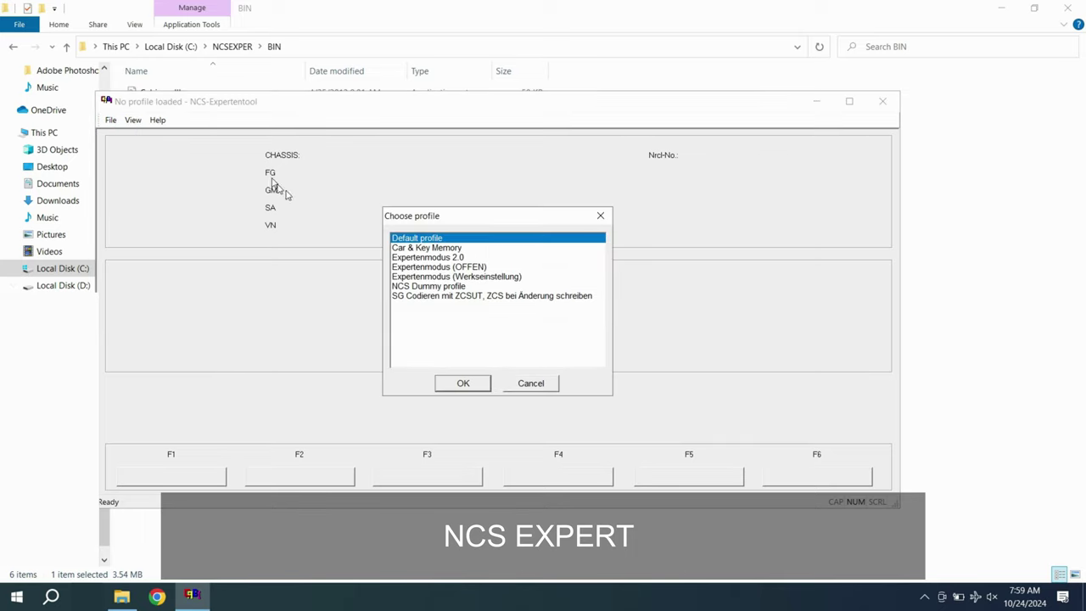
click(431, 246)
click(430, 267)
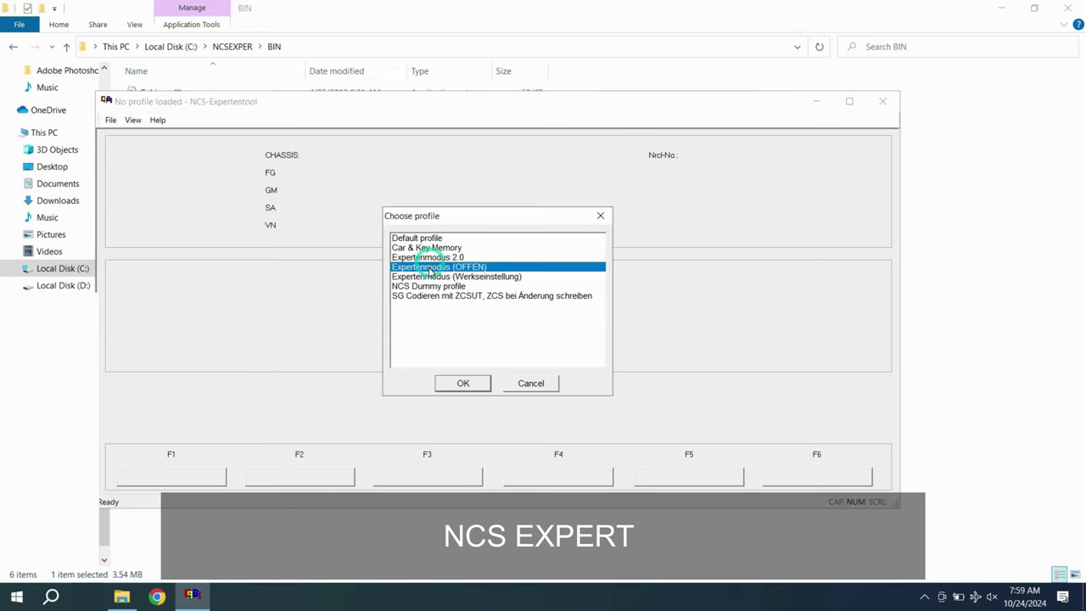
click(426, 295)
click(427, 266)
click(427, 247)
click(427, 237)
click(530, 383)
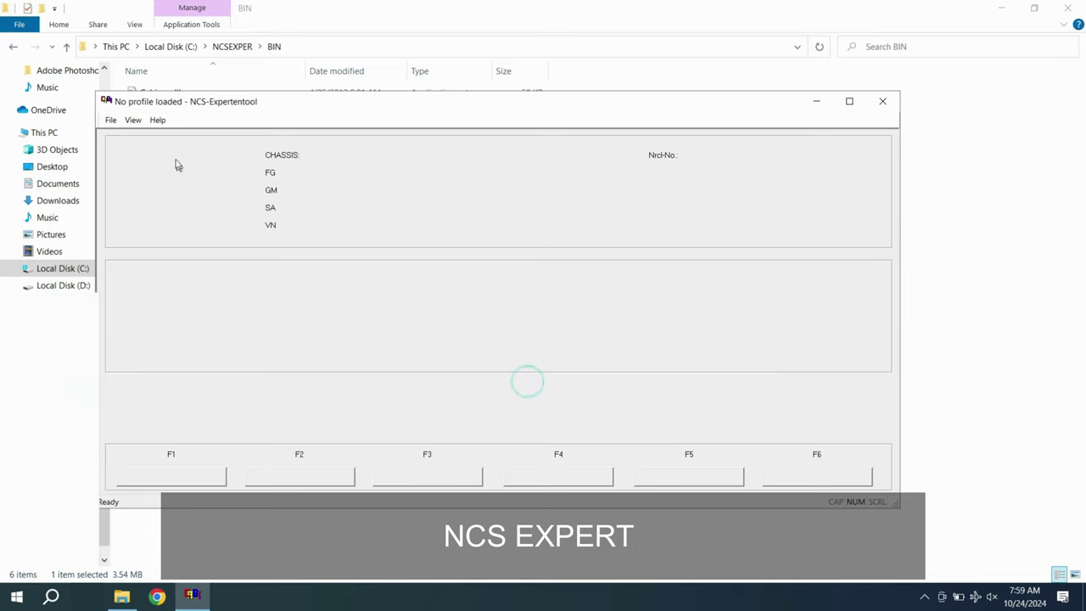
Open the profile editor by entering the profile setup password
click(110, 120)
click(134, 147)
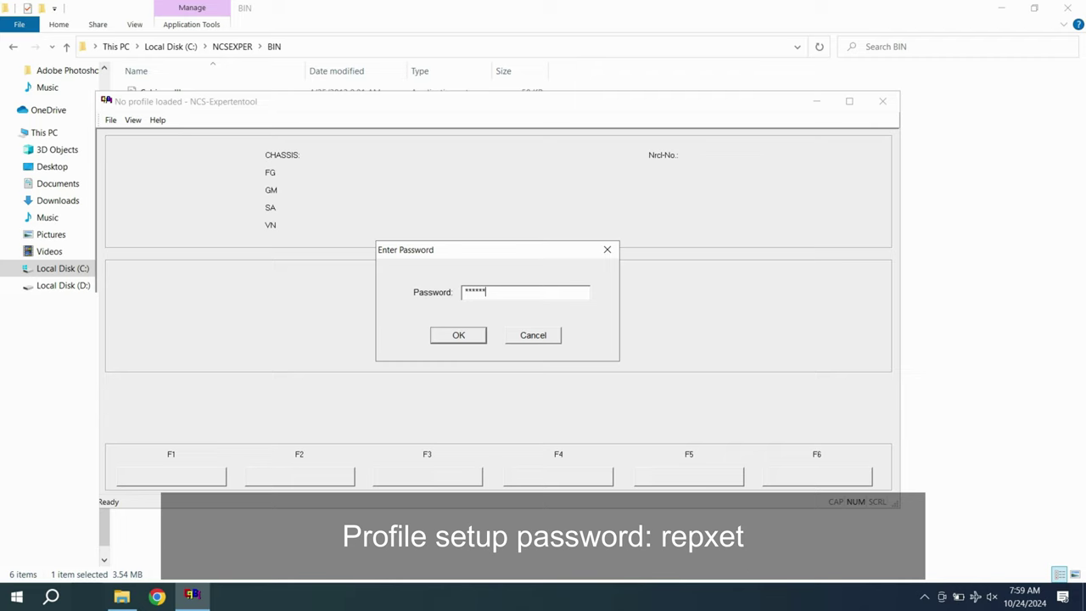
key(Return)
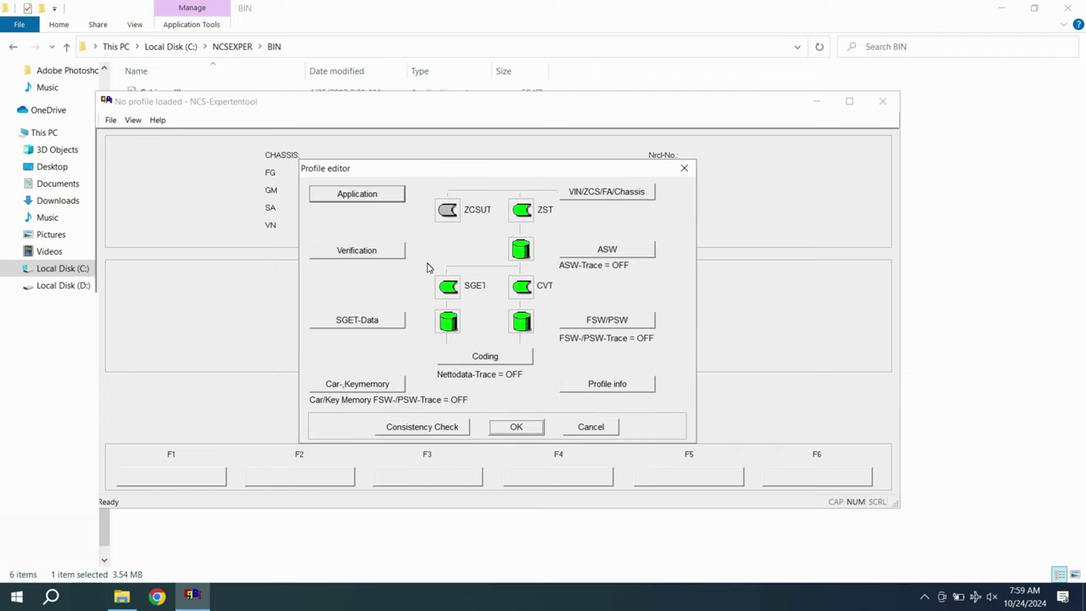
Examine the Application, Verification, SGET-Data, Car/Key memory and Coding settings in the profile editor without changing them, and close NCS-Expertentool
click(392, 193)
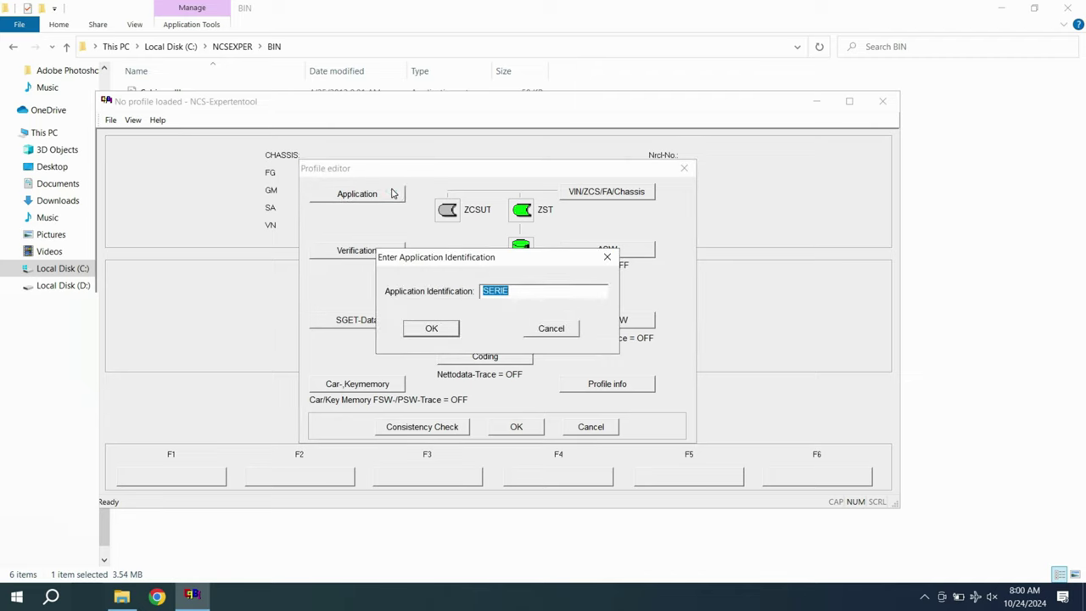
click(537, 334)
click(379, 252)
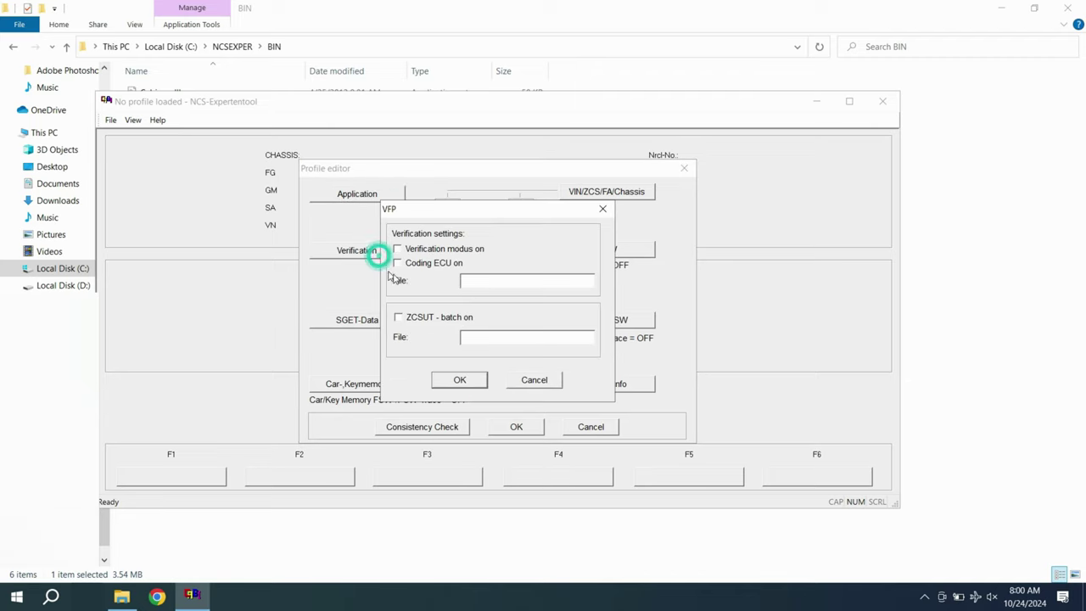
click(551, 381)
click(397, 318)
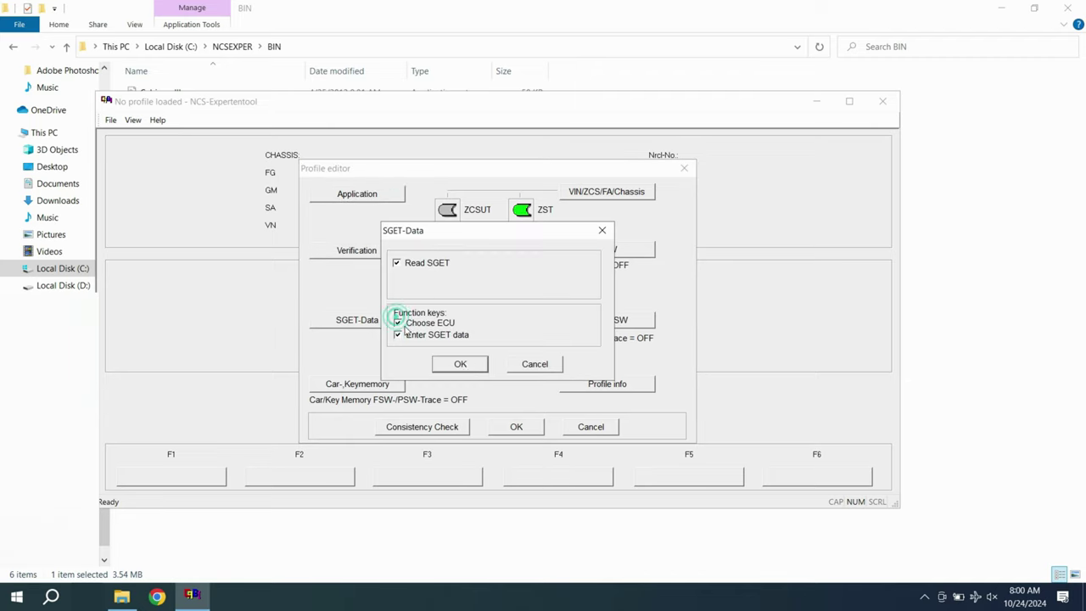
click(541, 364)
click(382, 383)
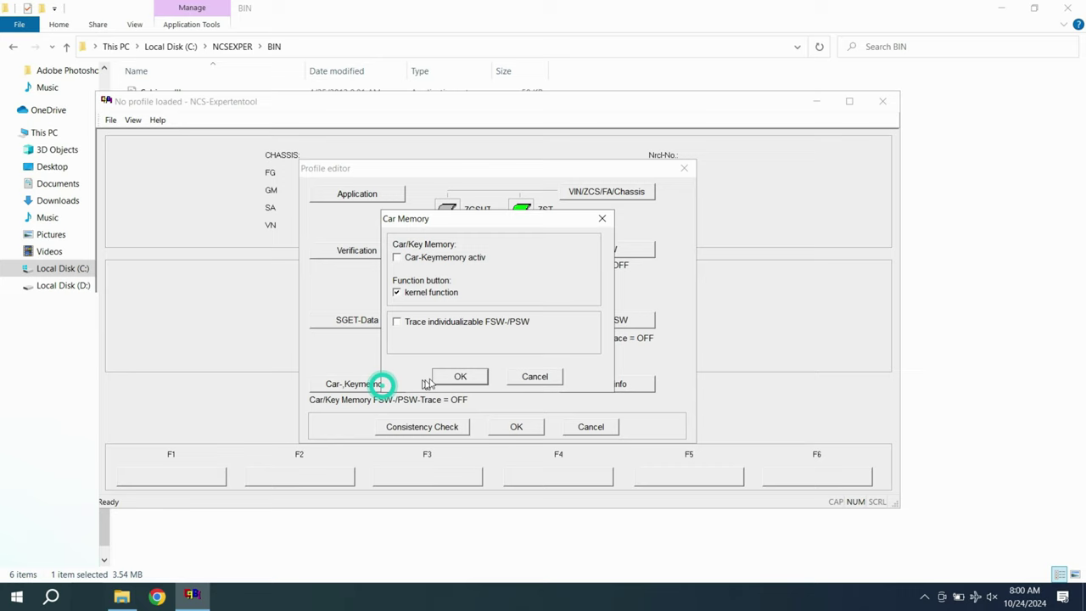
click(526, 375)
click(514, 355)
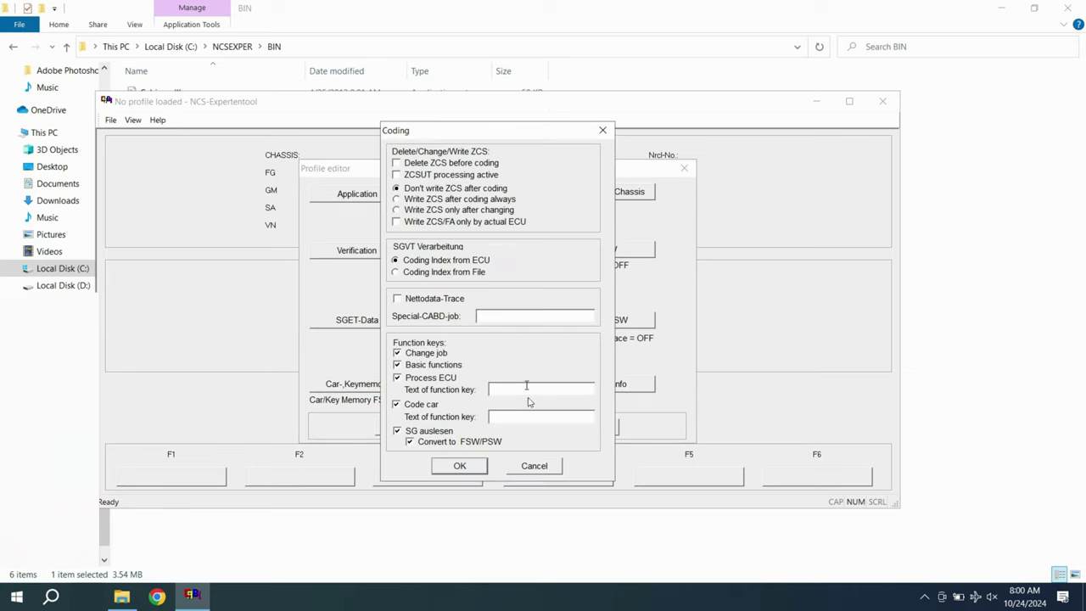
click(536, 466)
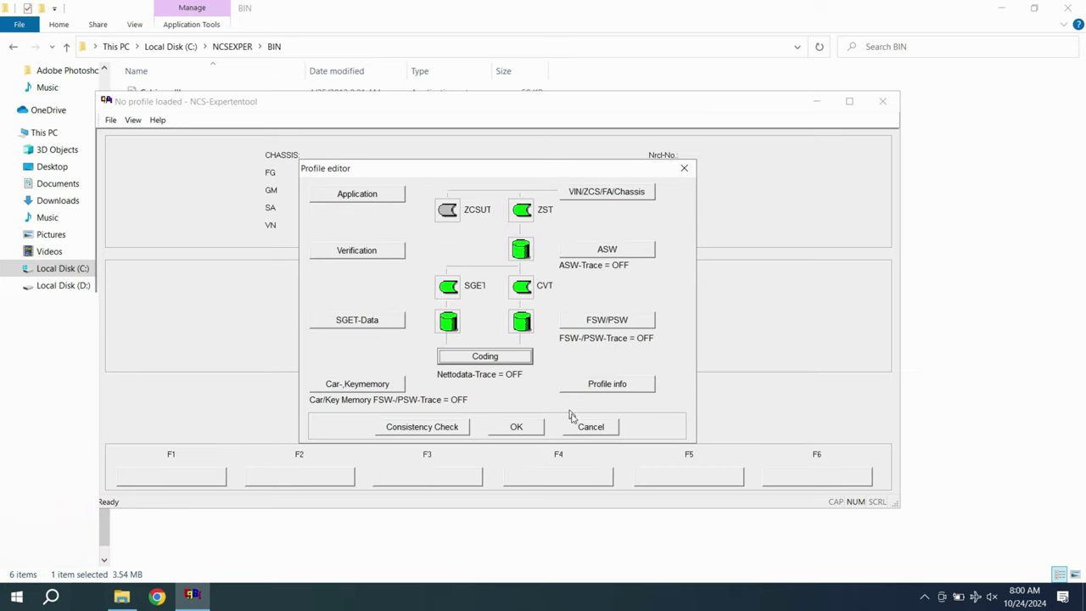
click(596, 426)
click(882, 102)
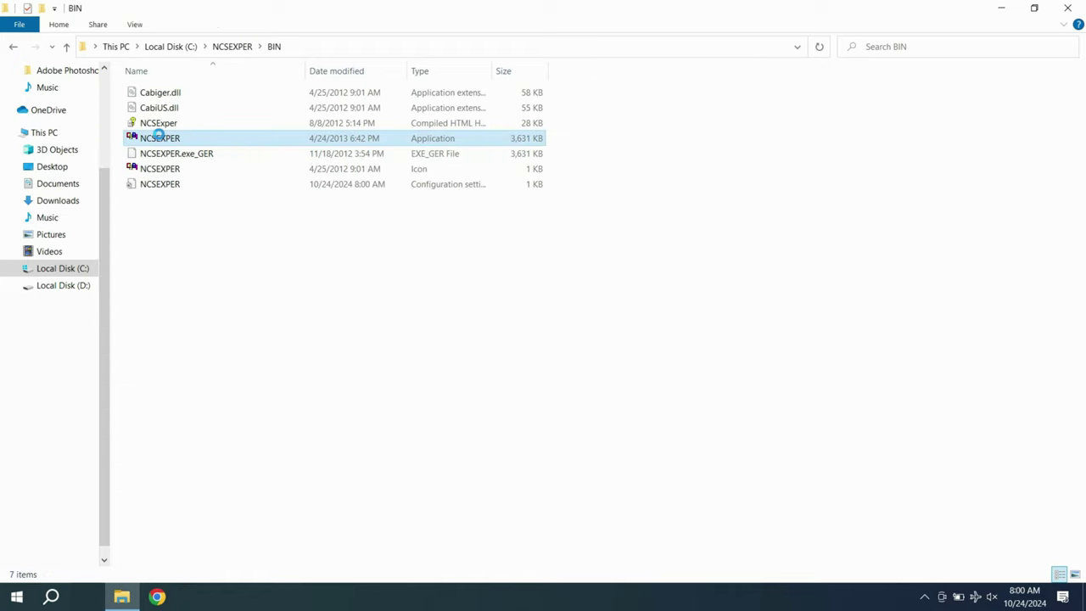
Create a desktop shortcut for the NCSEXPER application and check the desktop for it
right_click(160, 139)
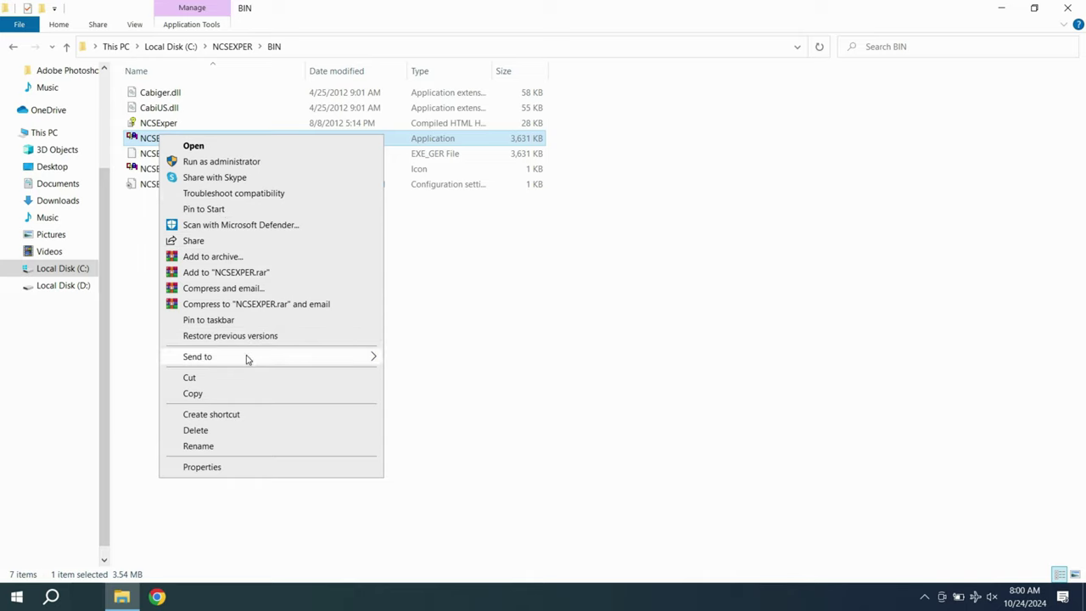
mouse_move(363, 358)
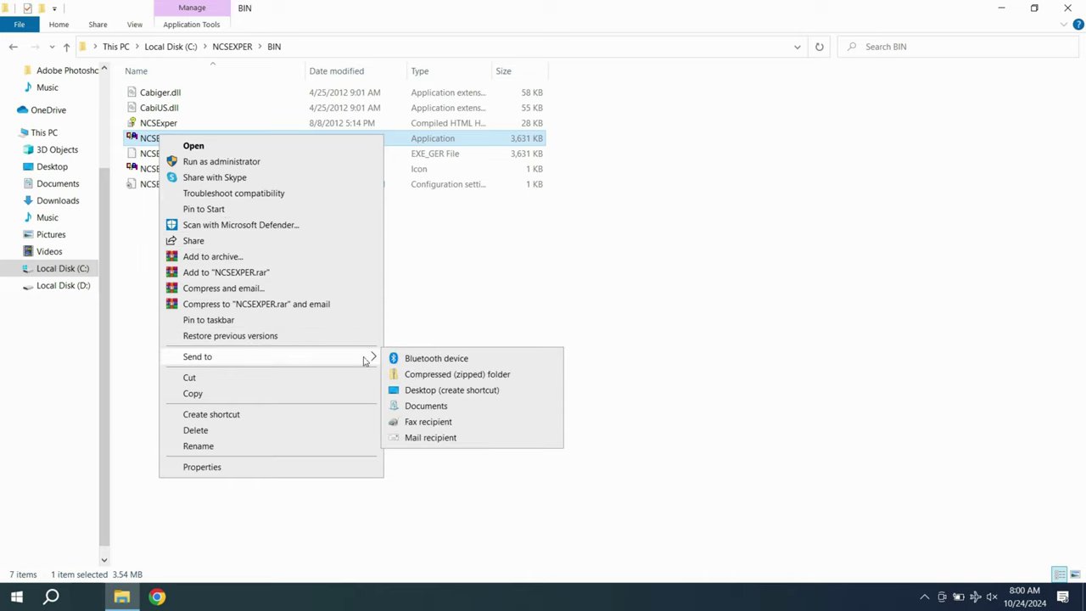
click(444, 391)
click(218, 285)
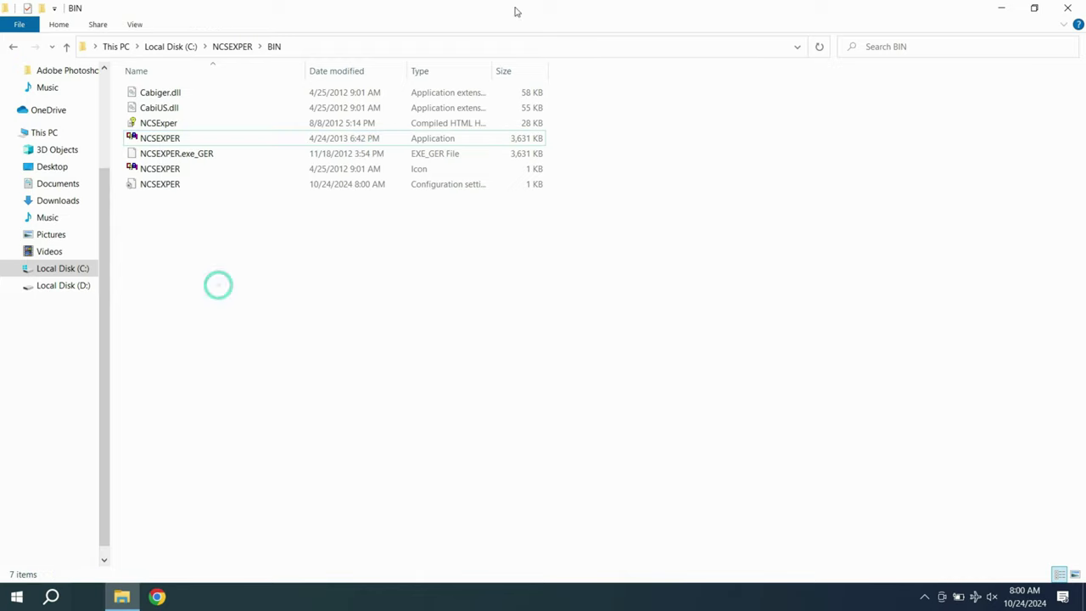
click(1001, 8)
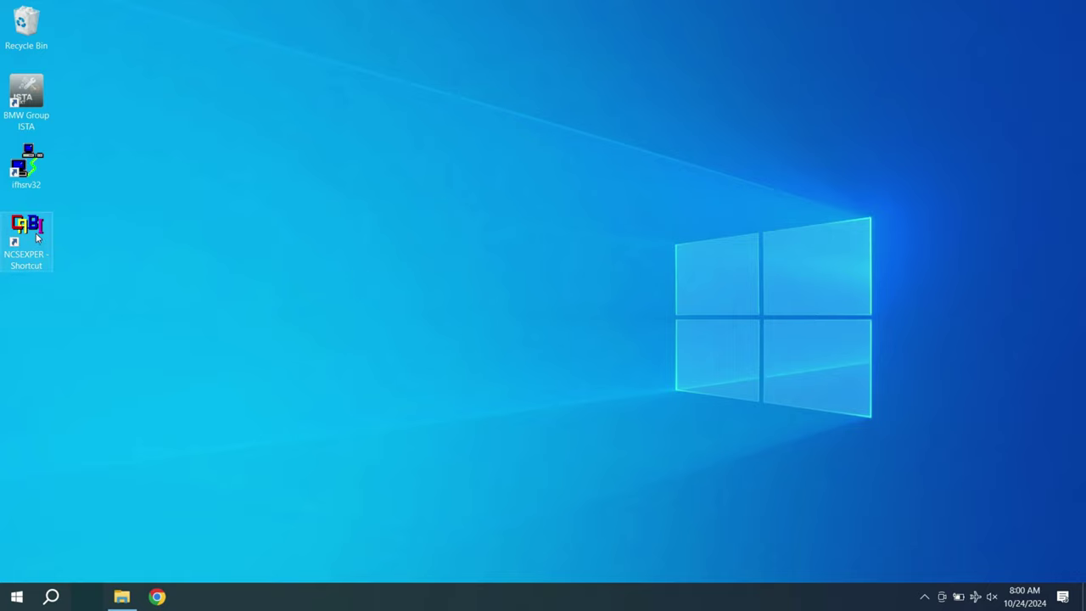
click(34, 185)
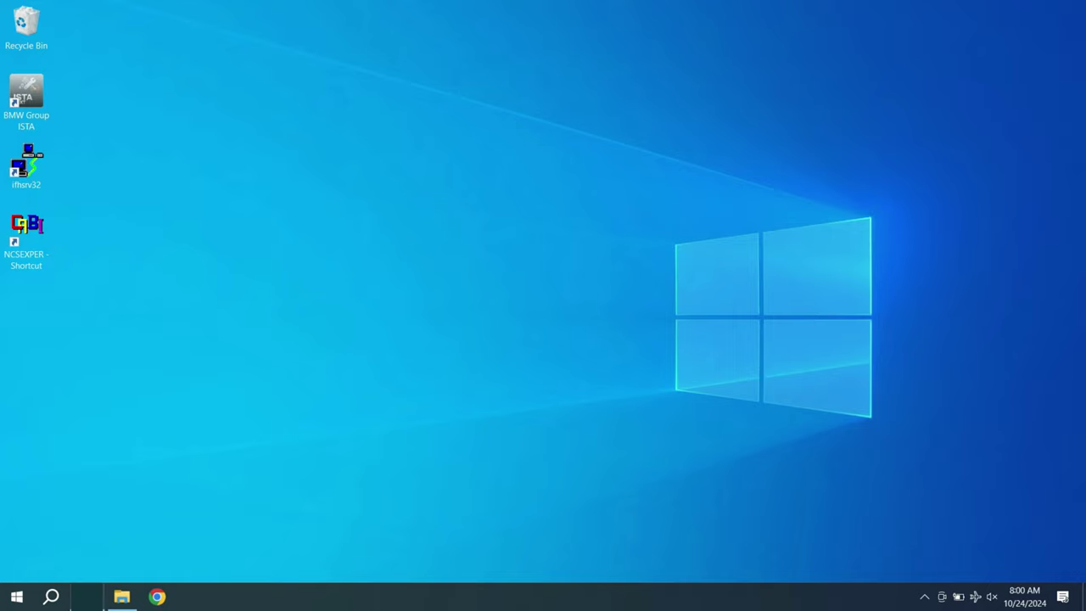
Return to File Explorer and open the C:\EDIABAS\Bin folder
click(124, 598)
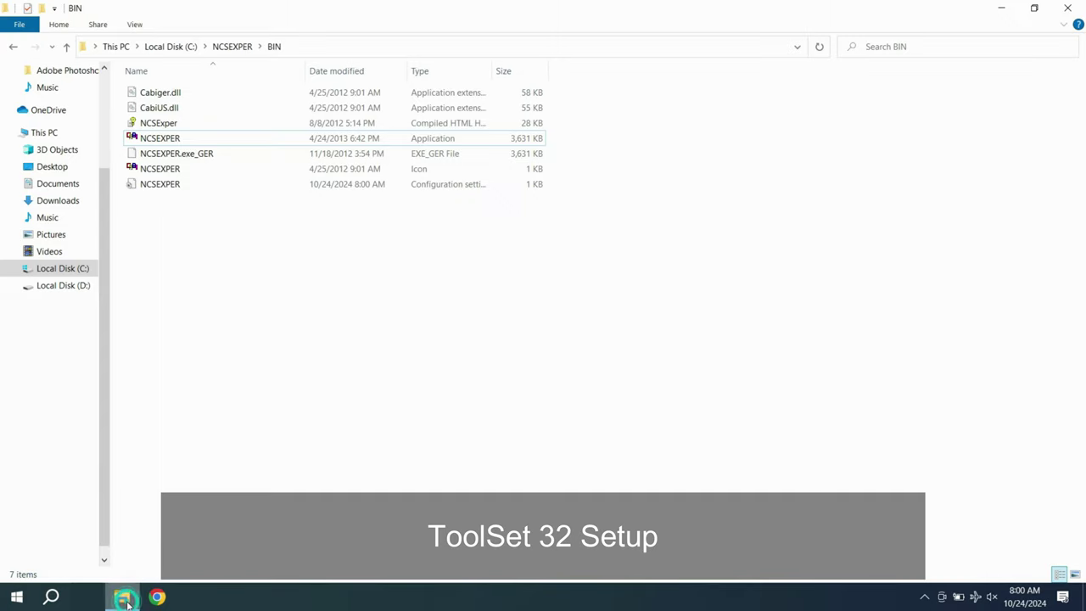
click(66, 49)
click(66, 49)
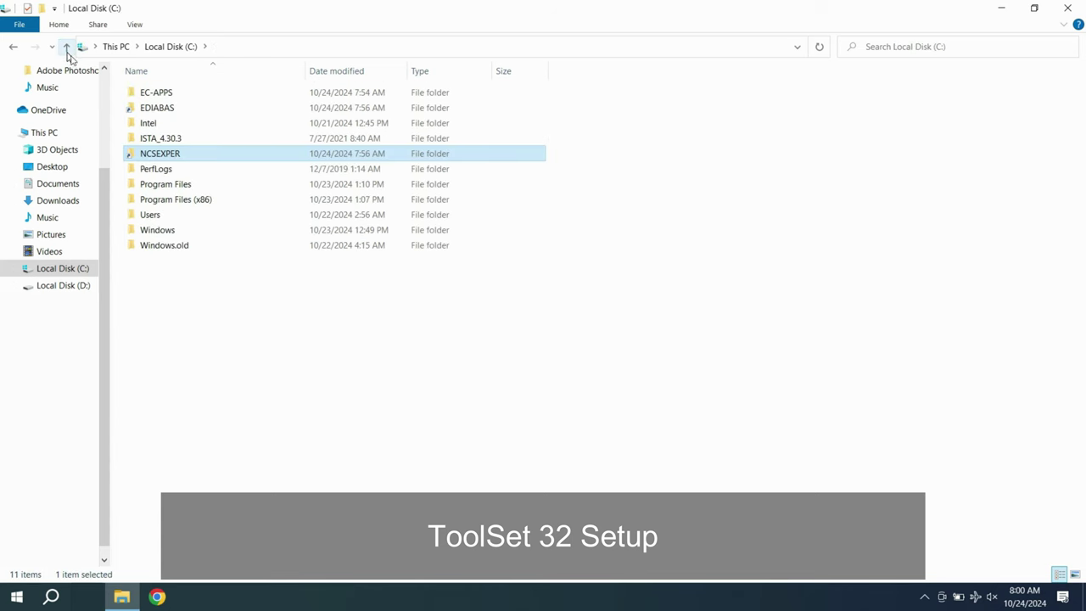
double_click(153, 107)
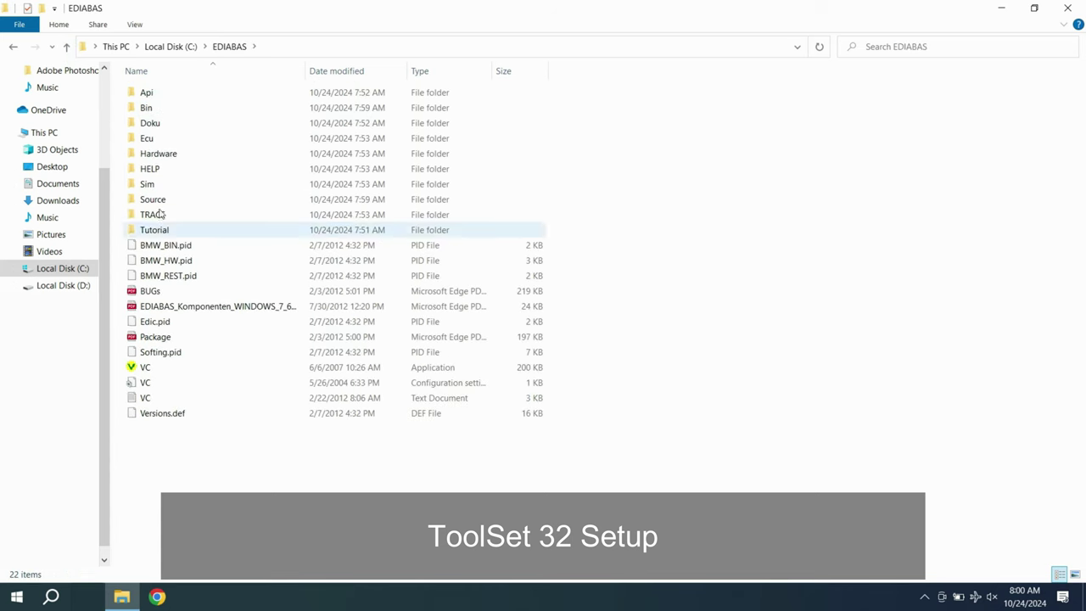
double_click(153, 108)
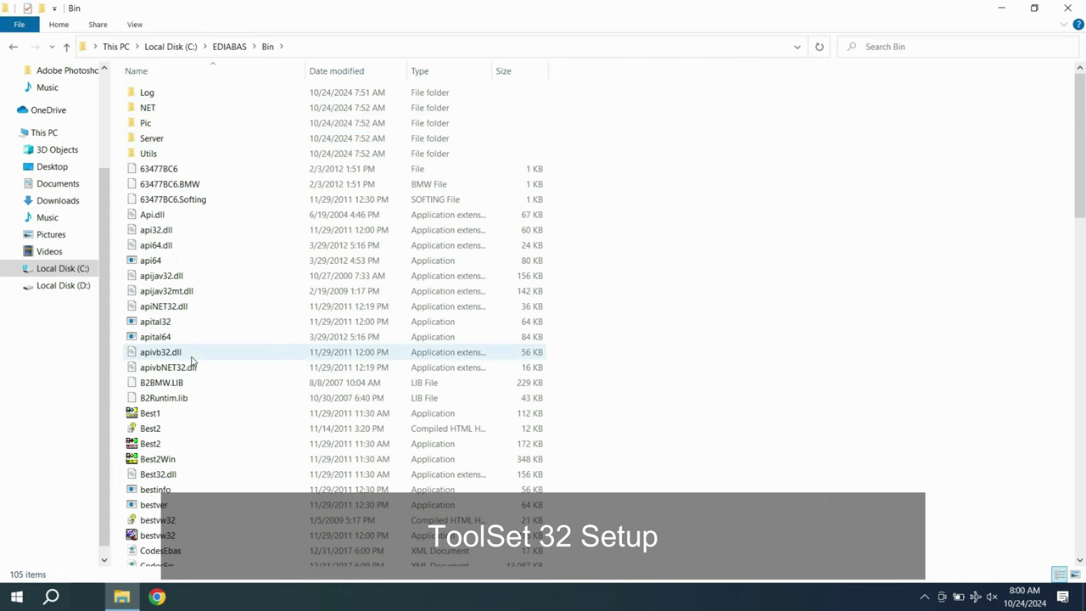
Find the Tool32 application in the Bin folder, launch it as a test and close it
scroll(194, 351, down, 8)
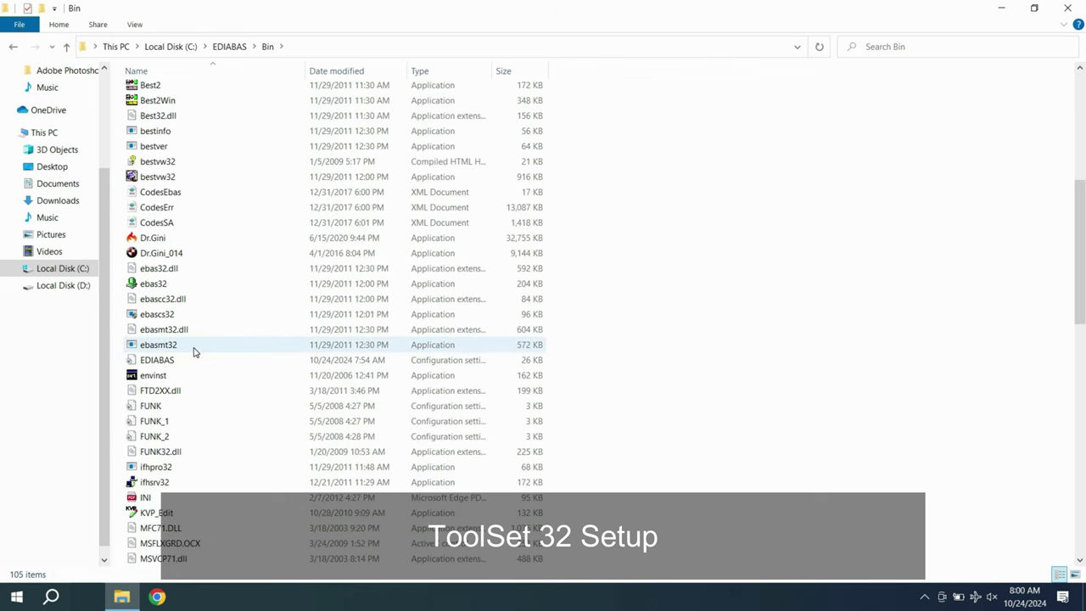
scroll(193, 351, down, 3)
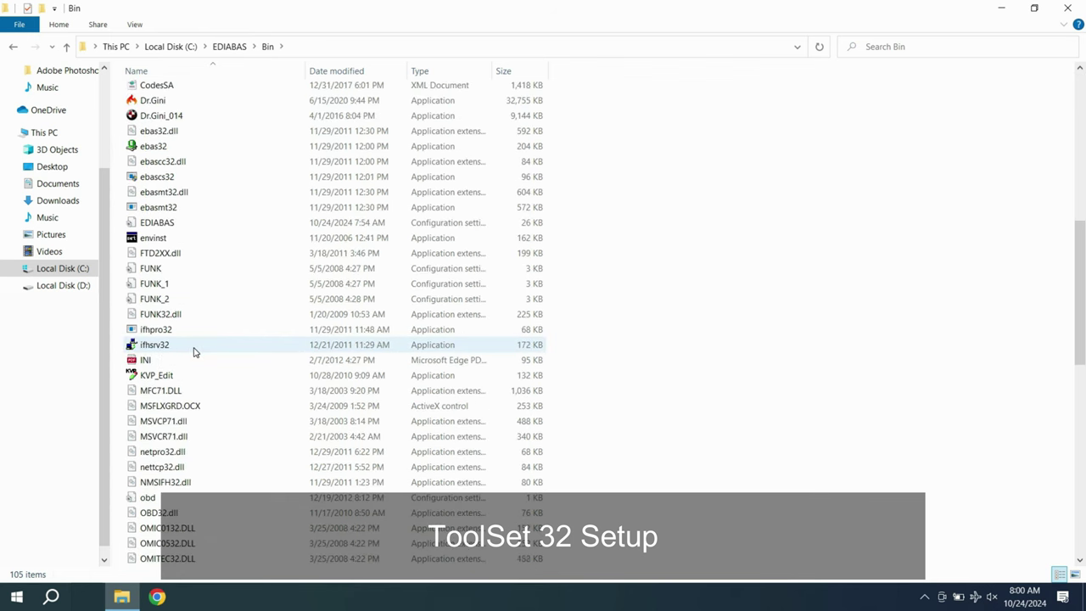
scroll(193, 351, down, 12)
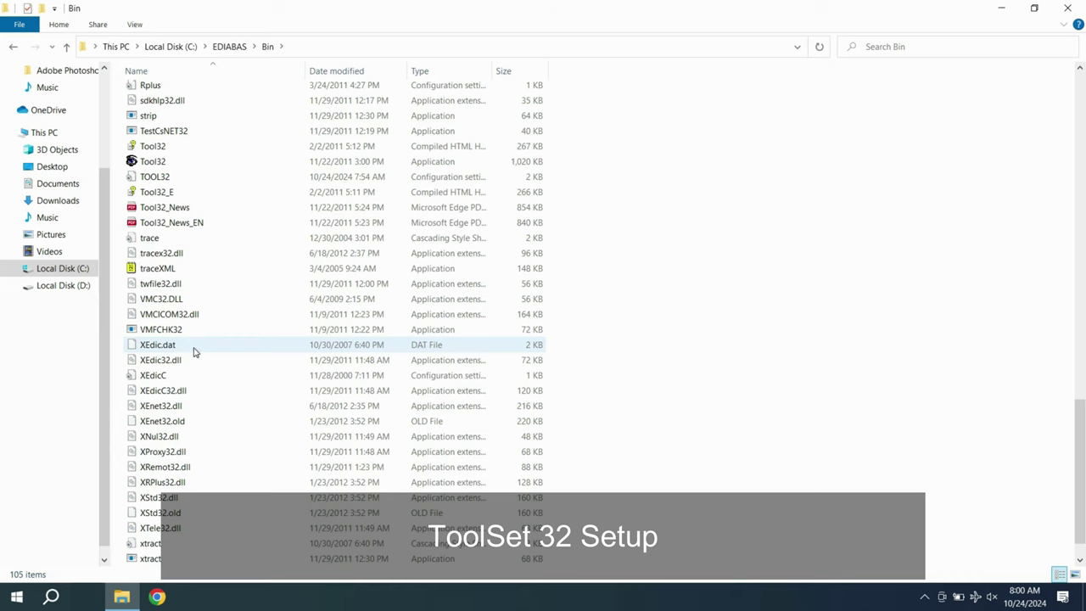
double_click(155, 163)
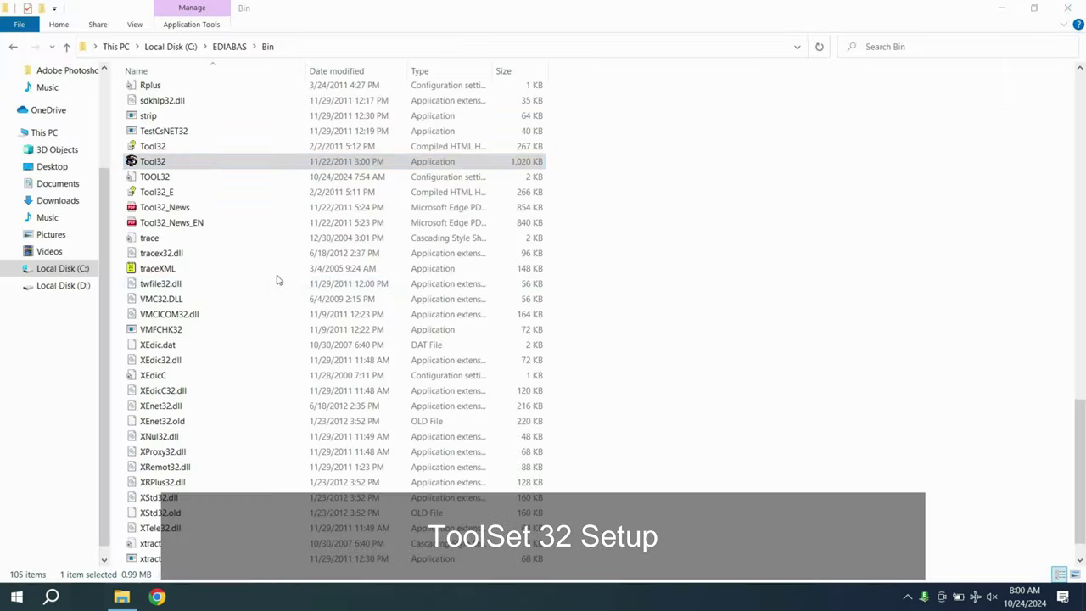
click(1067, 8)
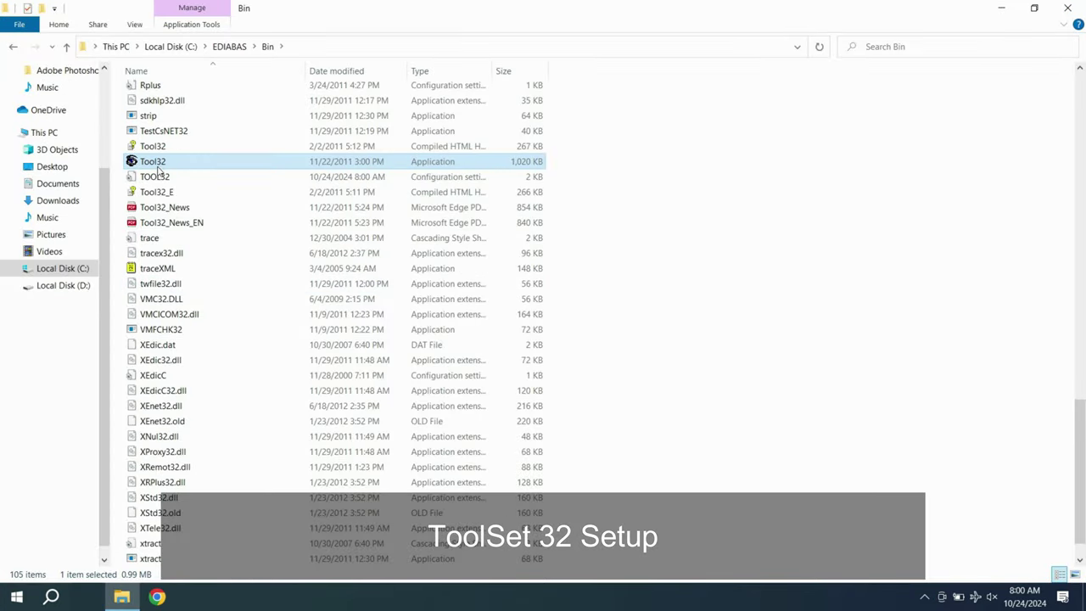
Create a desktop shortcut for the Tool32 application
right_click(158, 169)
mouse_move(252, 388)
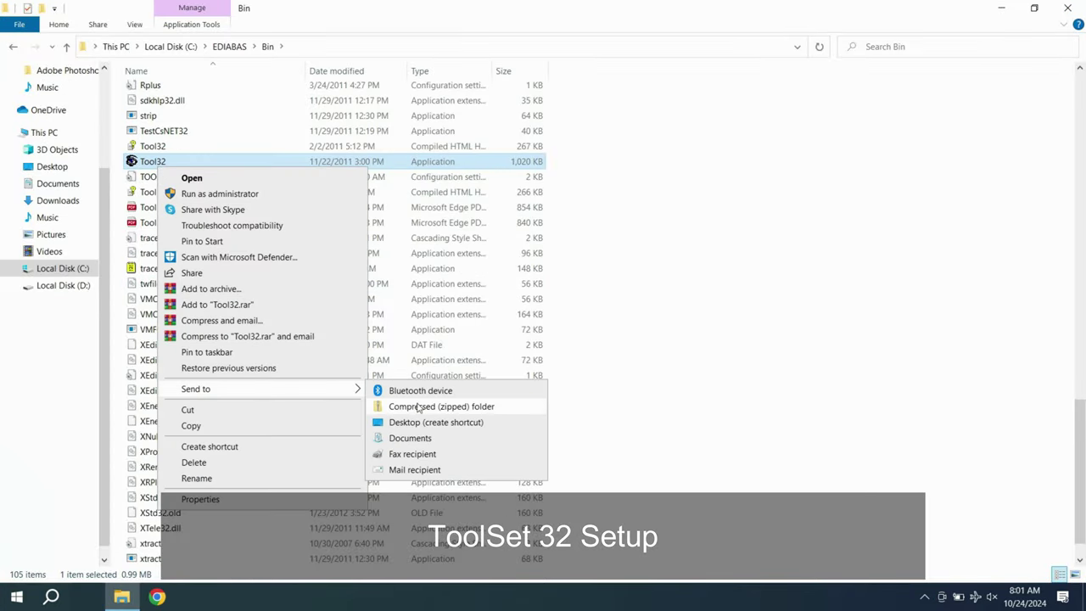
click(430, 422)
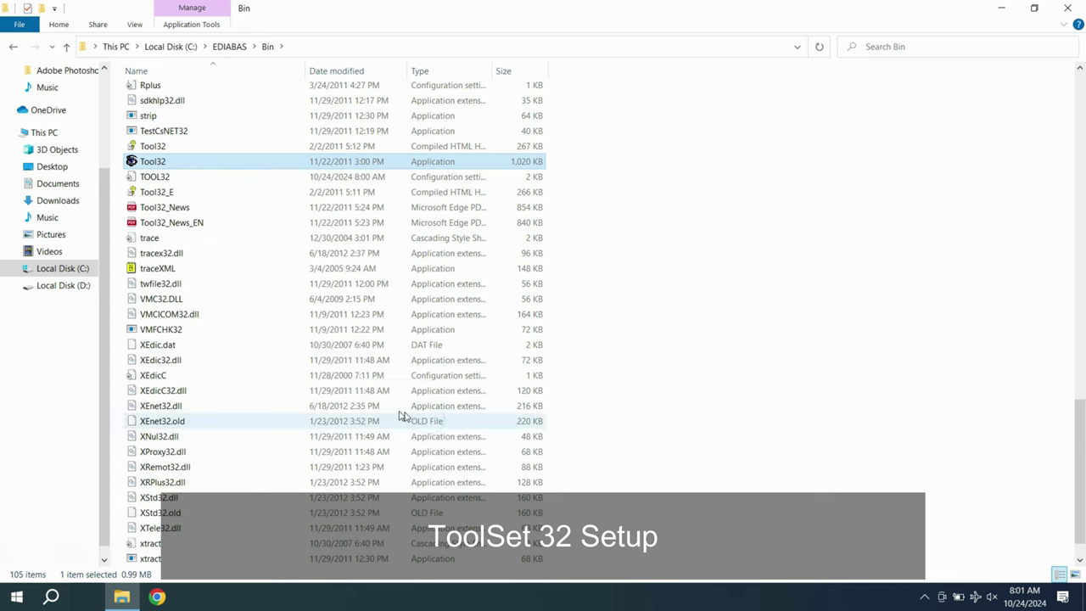
Leave the EDIABAS folder and open the C:\EC-APPS\INPA\BIN folder
scroll(267, 365, up, 5)
scroll(266, 364, up, 15)
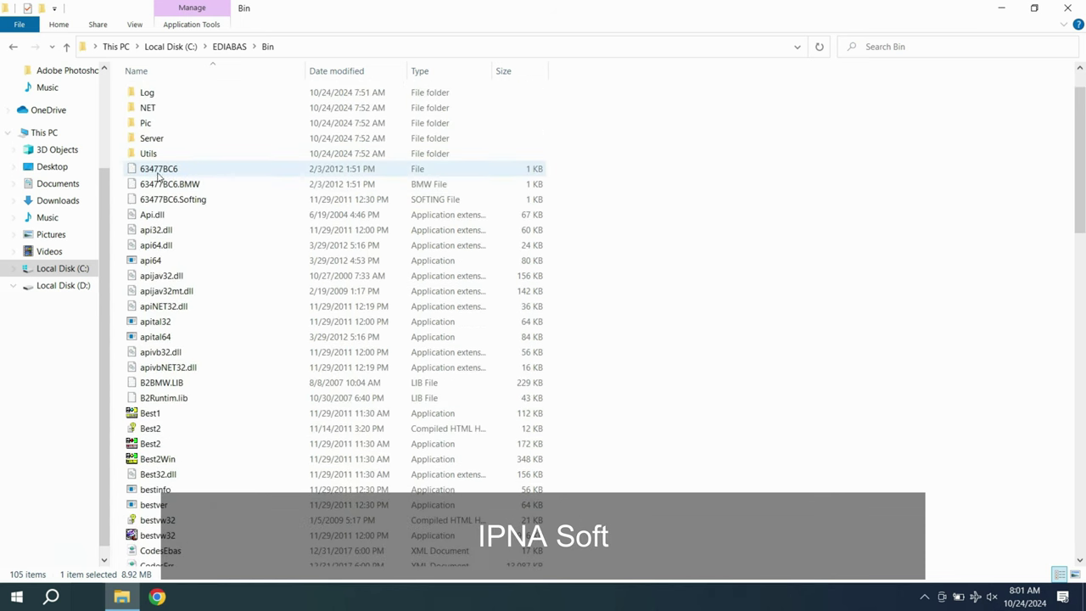
click(66, 45)
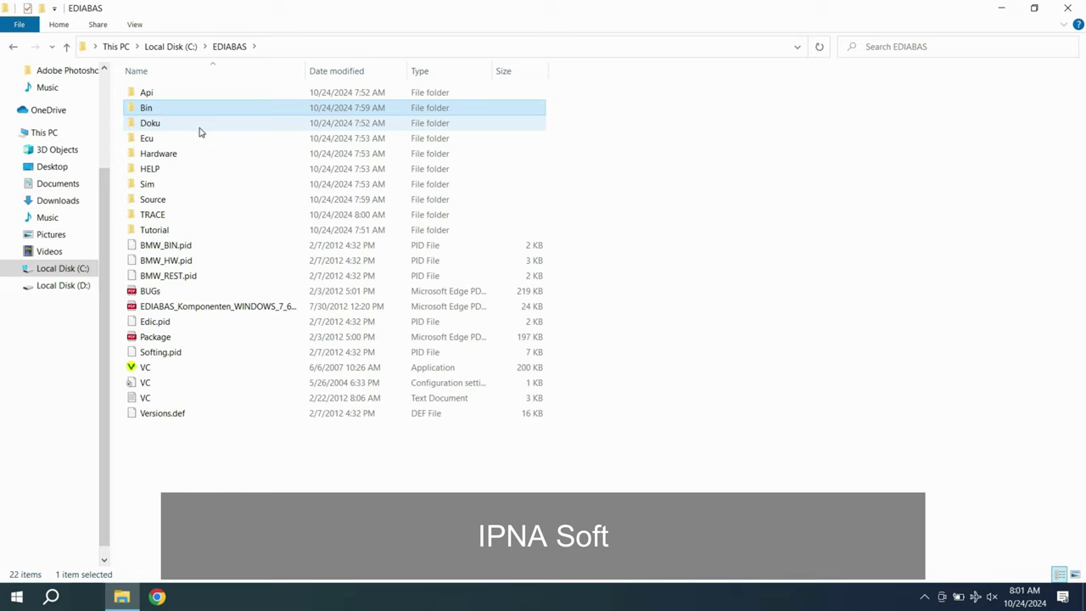
double_click(200, 95)
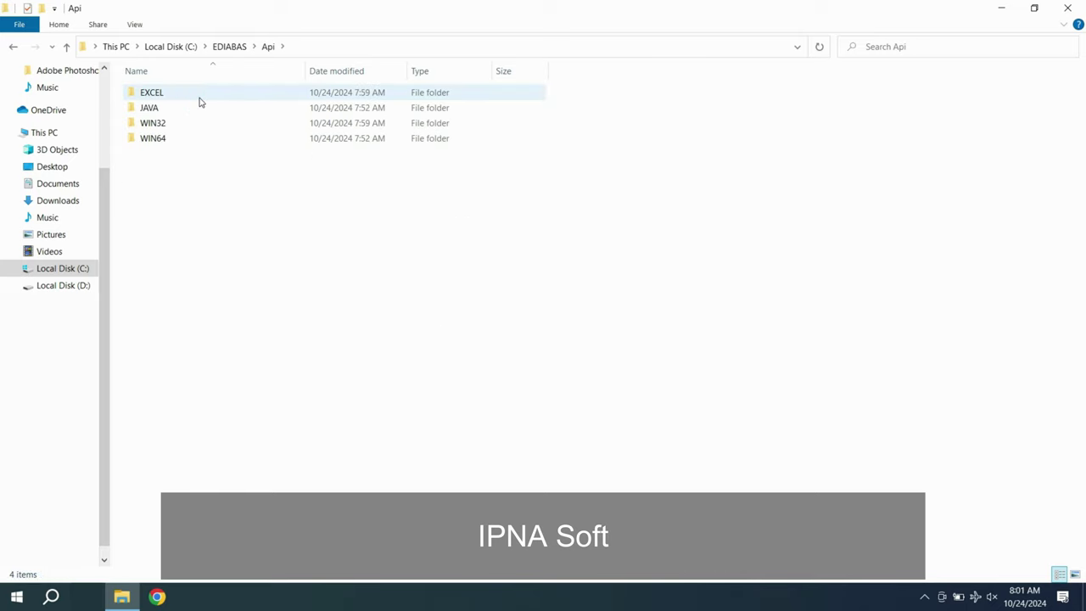
click(67, 47)
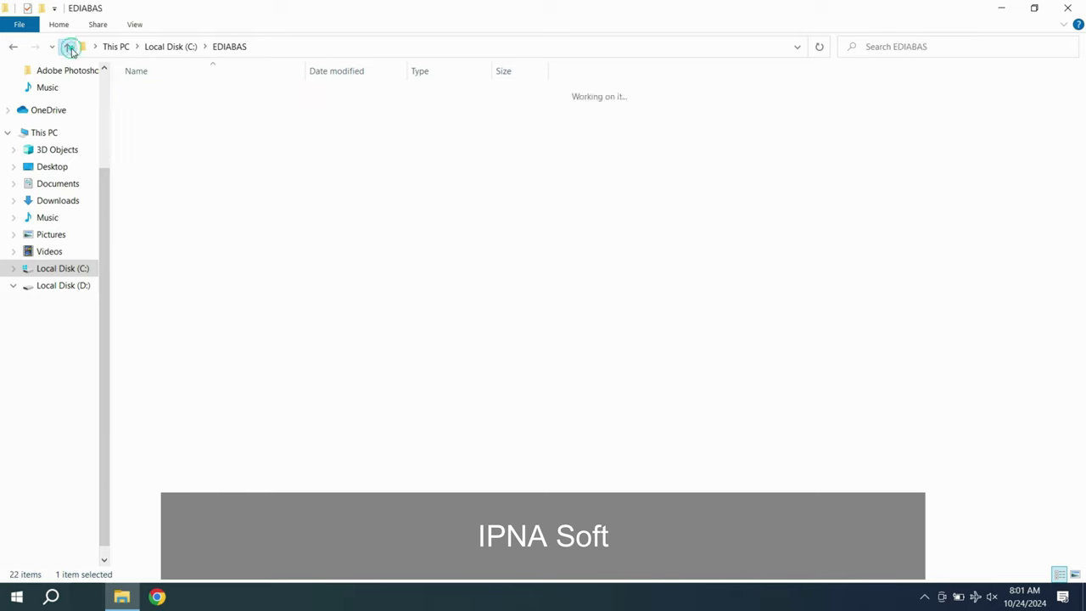
click(68, 48)
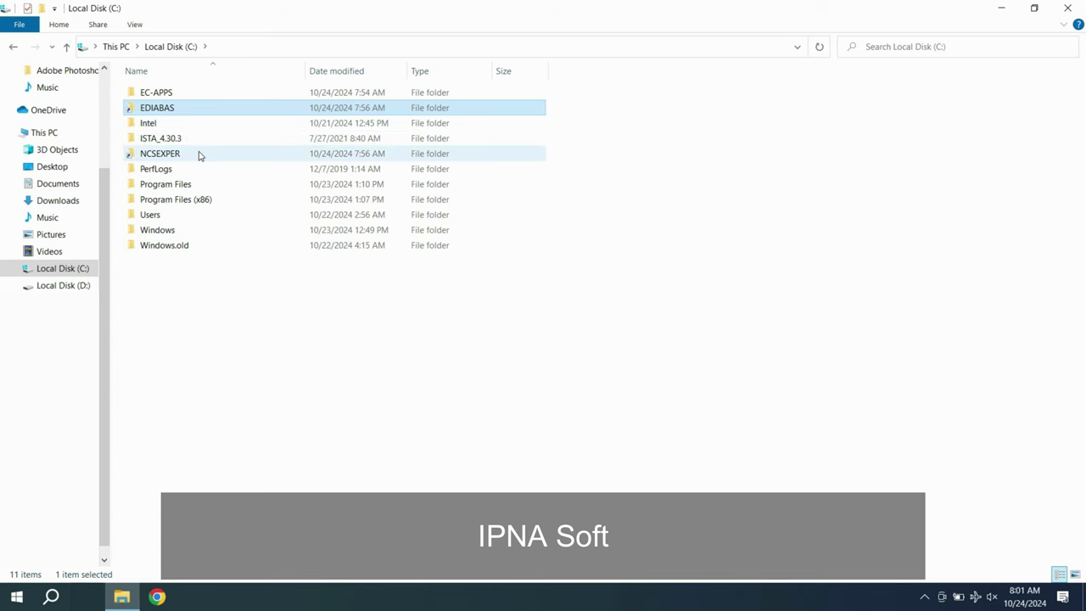
double_click(196, 93)
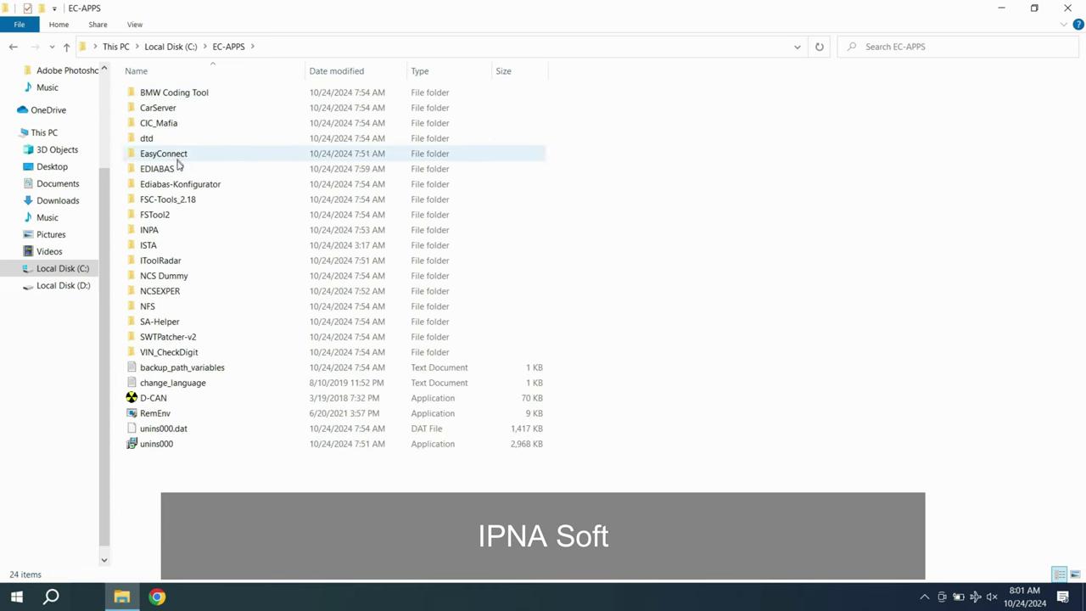
double_click(182, 232)
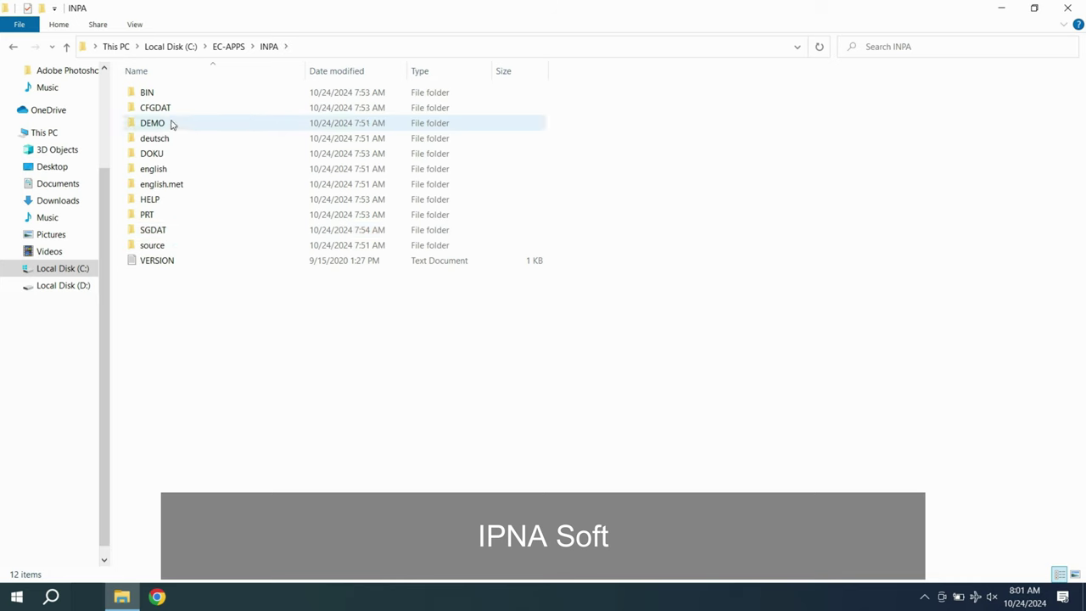
double_click(168, 99)
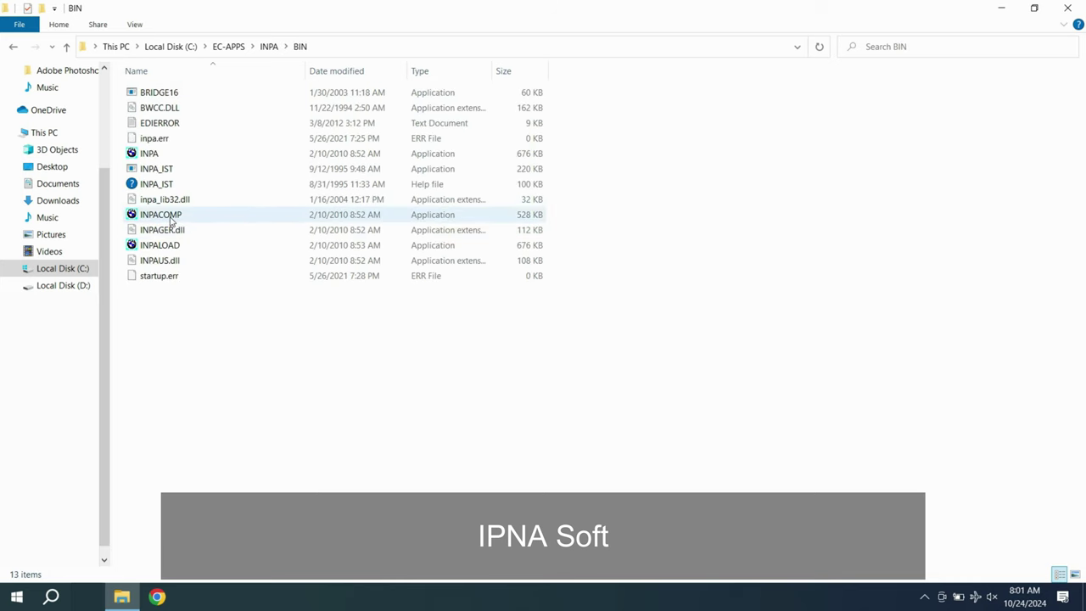
Launch the INPALOAD application to check its start screen and quit it
double_click(163, 244)
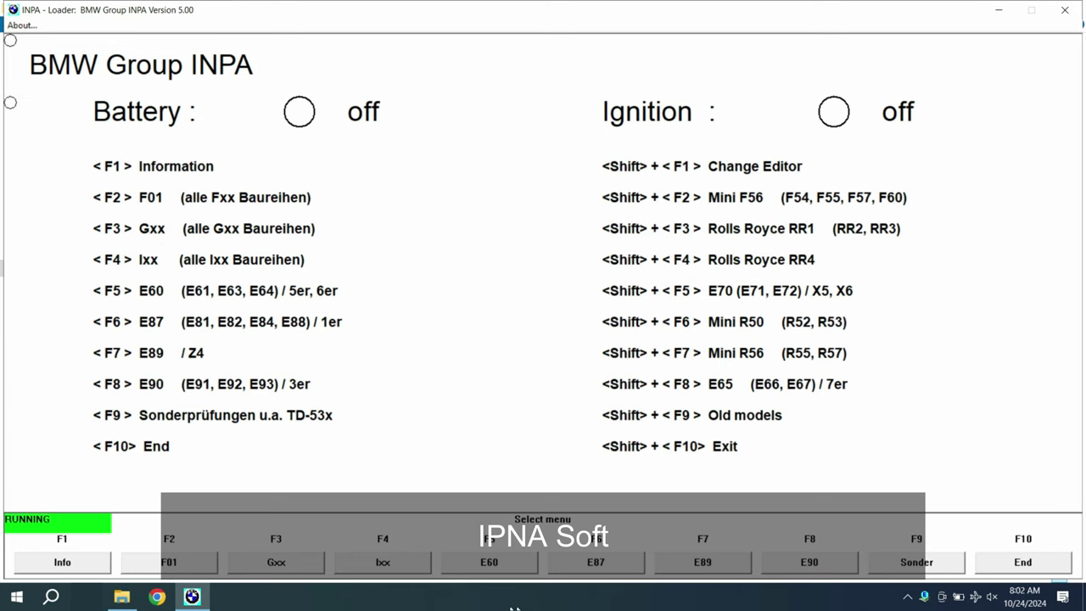
click(1077, 7)
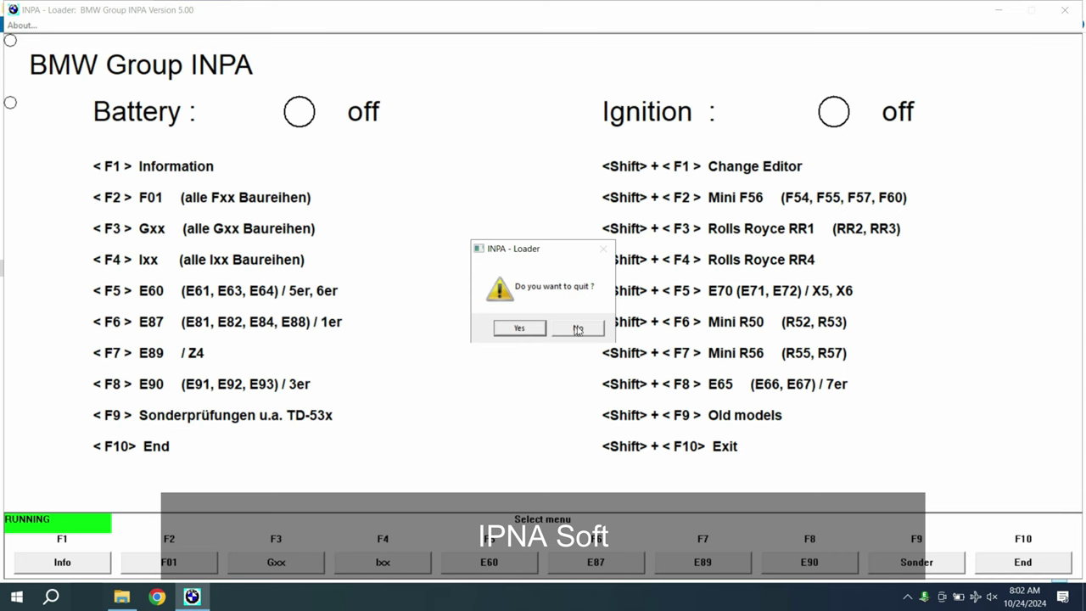
click(535, 326)
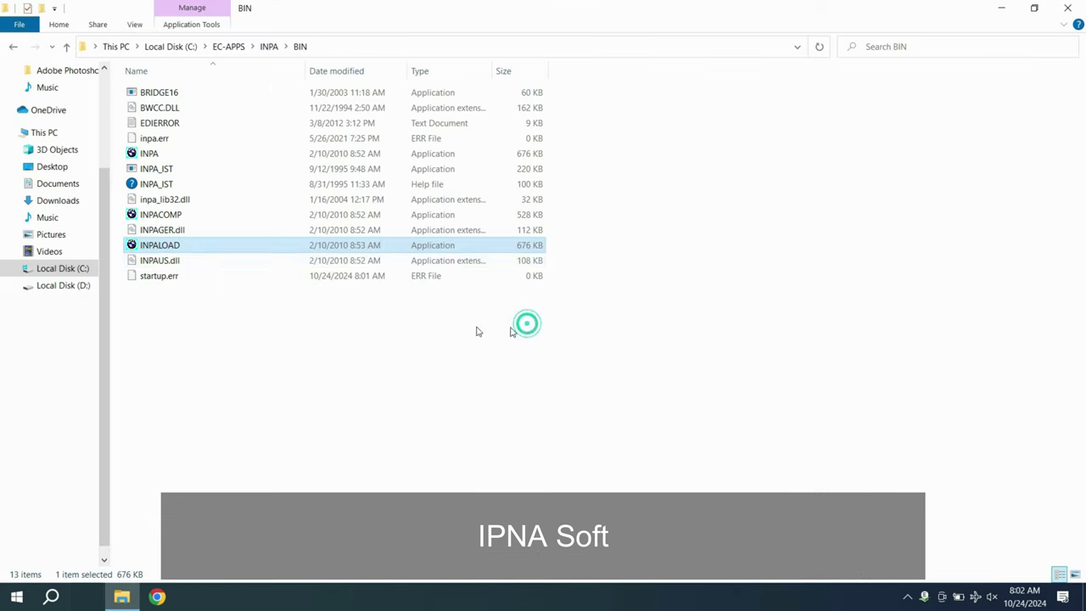
Create a desktop shortcut for the INPALOAD application and close the folder window
right_click(172, 244)
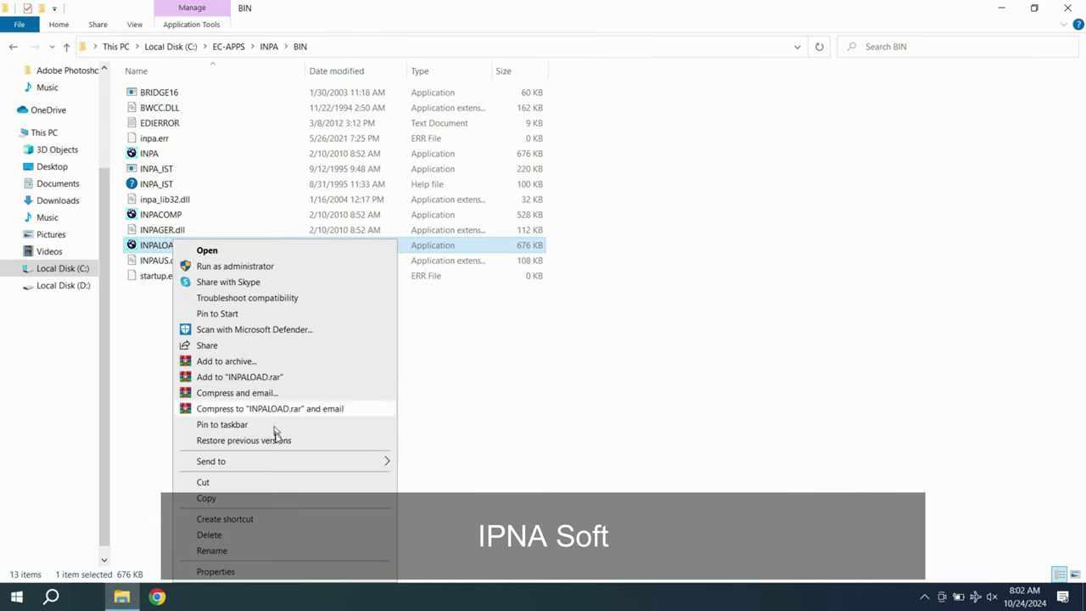
click(285, 461)
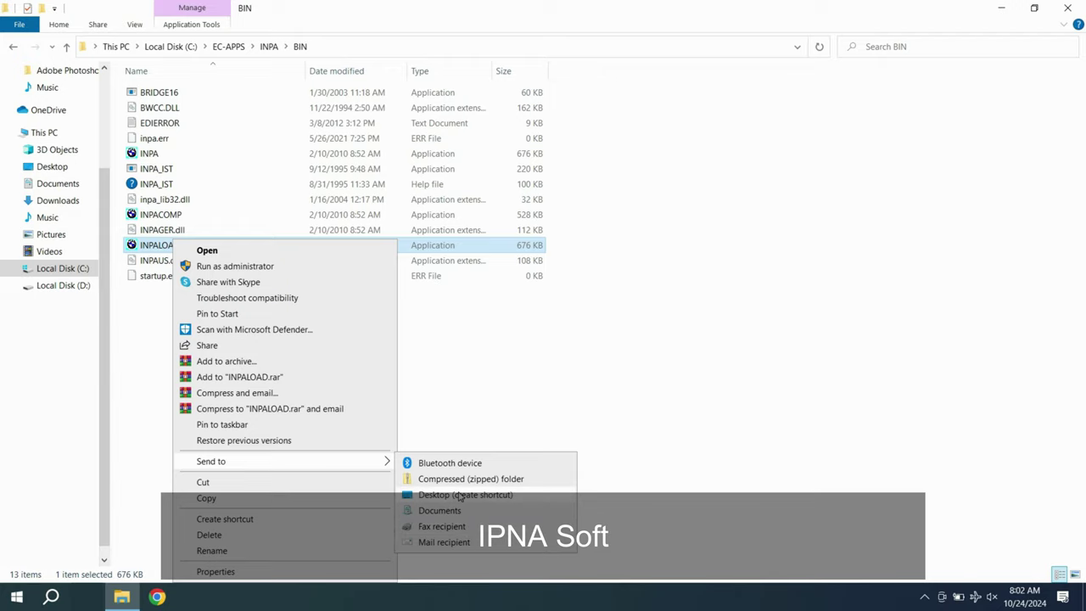
click(459, 496)
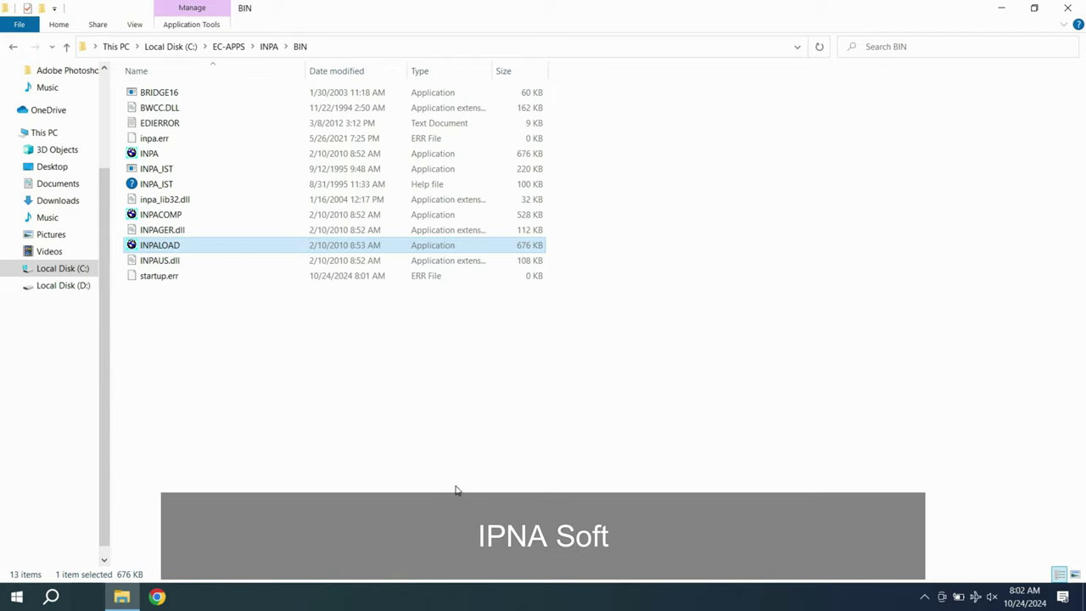
click(1067, 7)
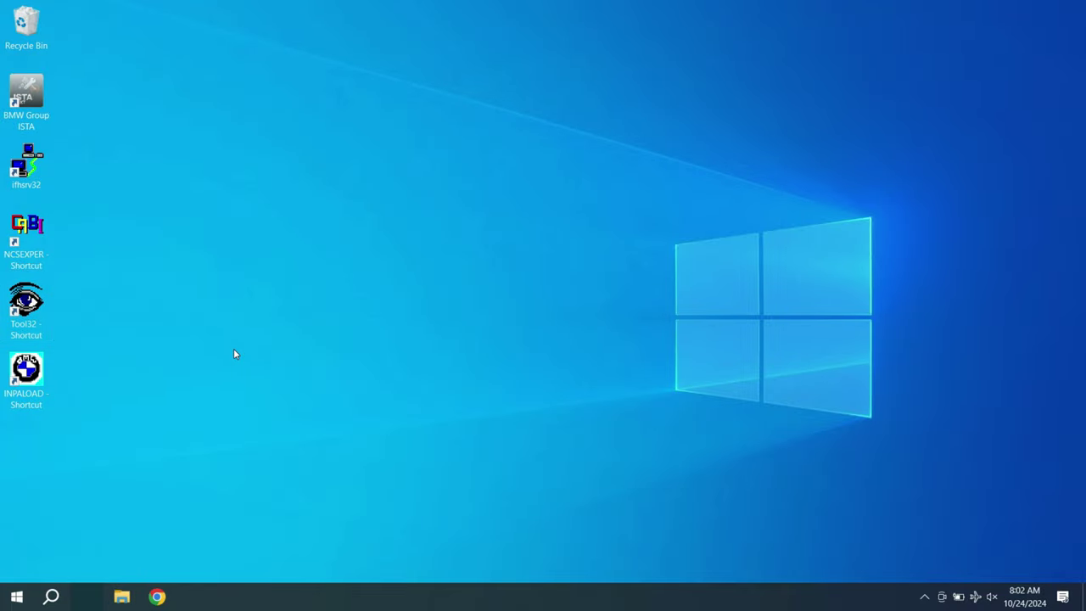
Open the C:\EC-APPS\NFS\BIN folder in a new file window and launch the winkfpt application as a test
click(122, 597)
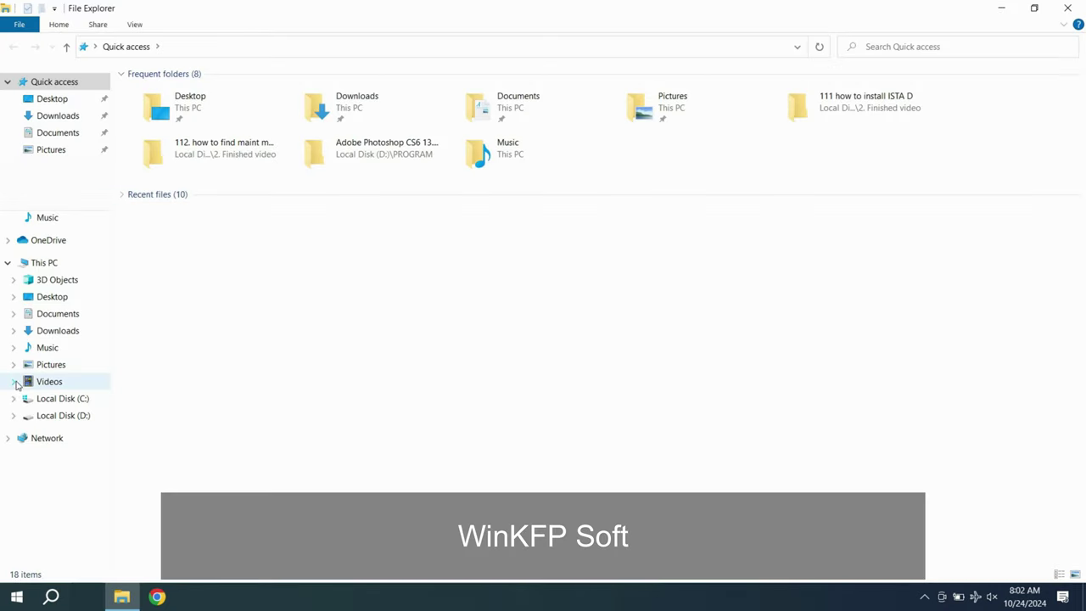
click(68, 398)
click(161, 110)
double_click(161, 110)
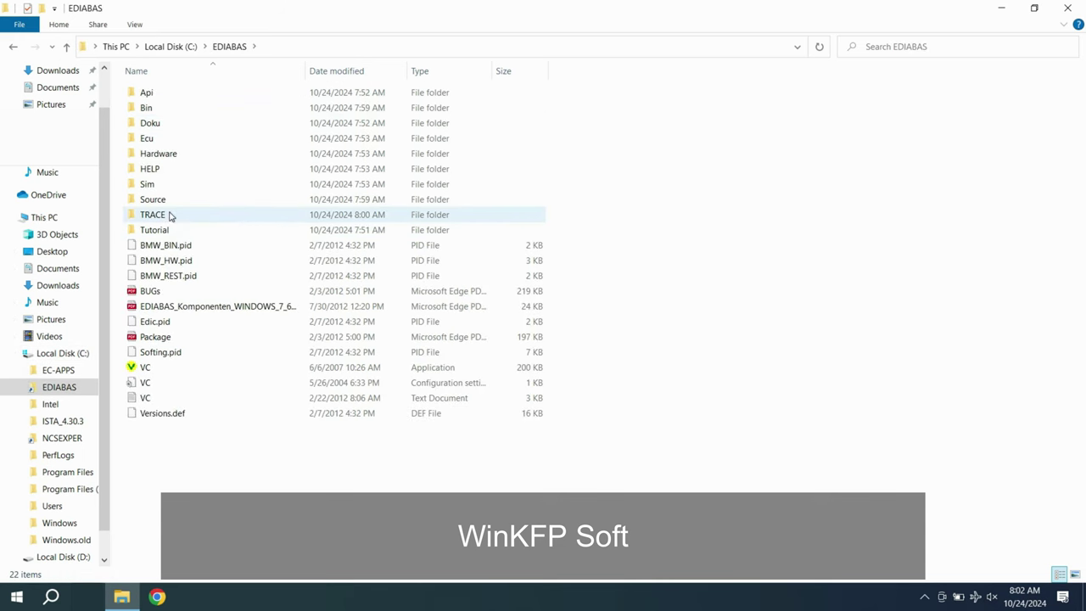
click(66, 46)
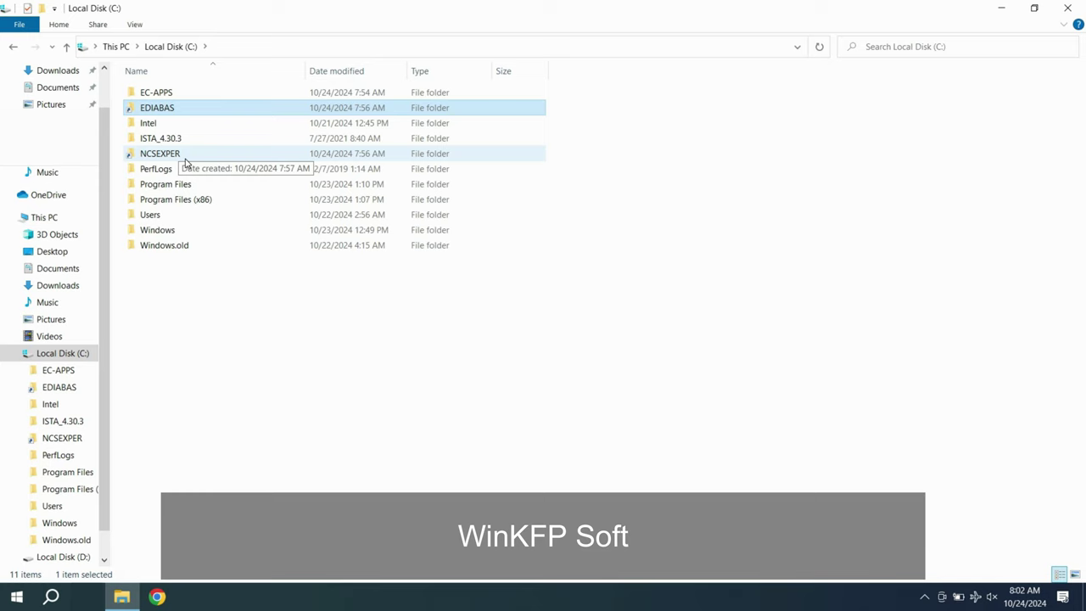
double_click(178, 91)
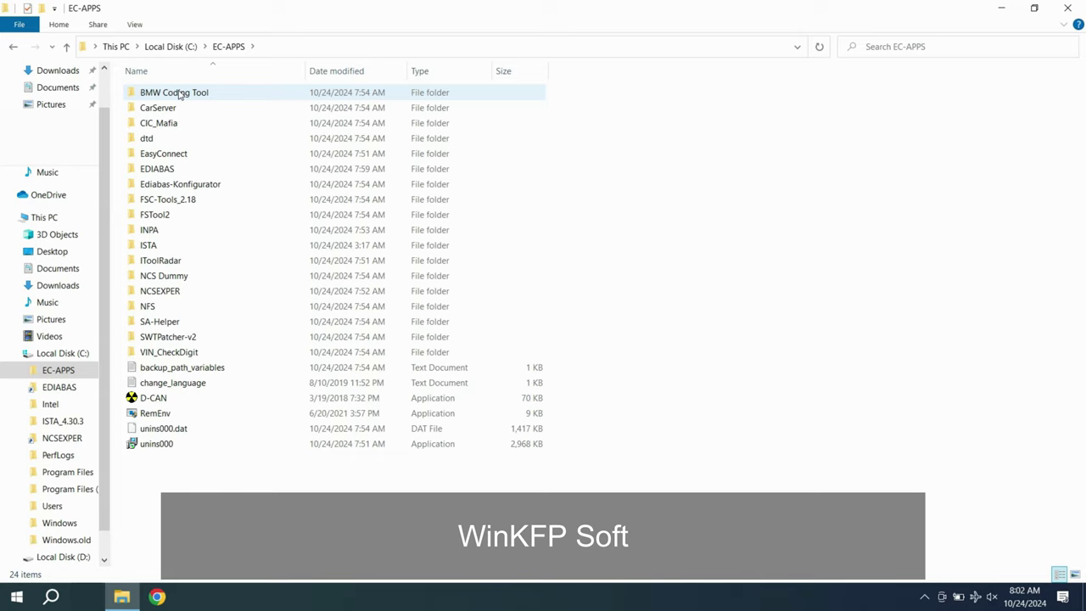
double_click(169, 307)
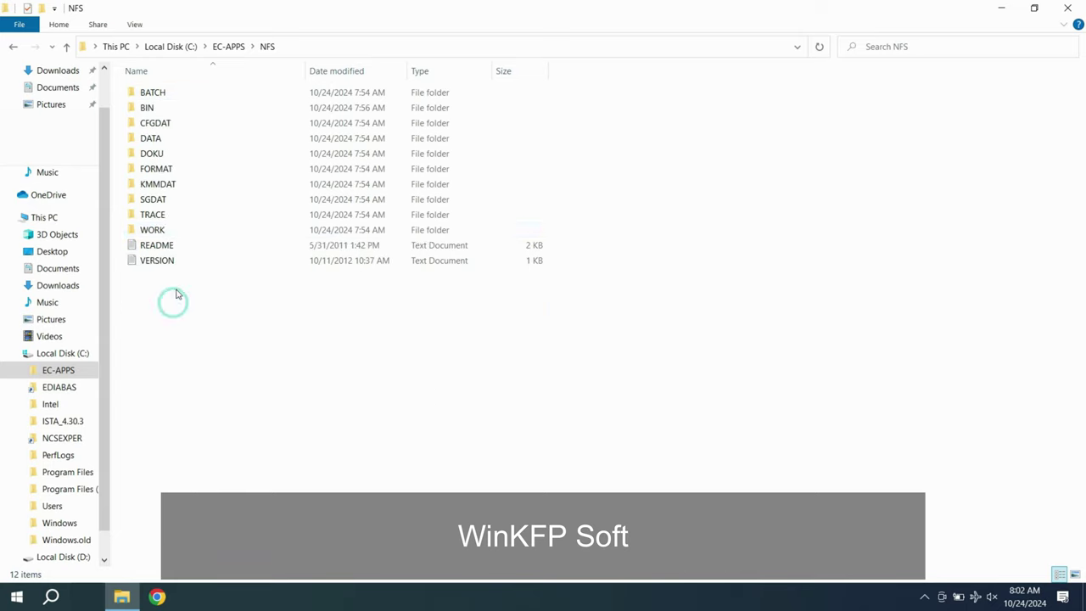
double_click(158, 107)
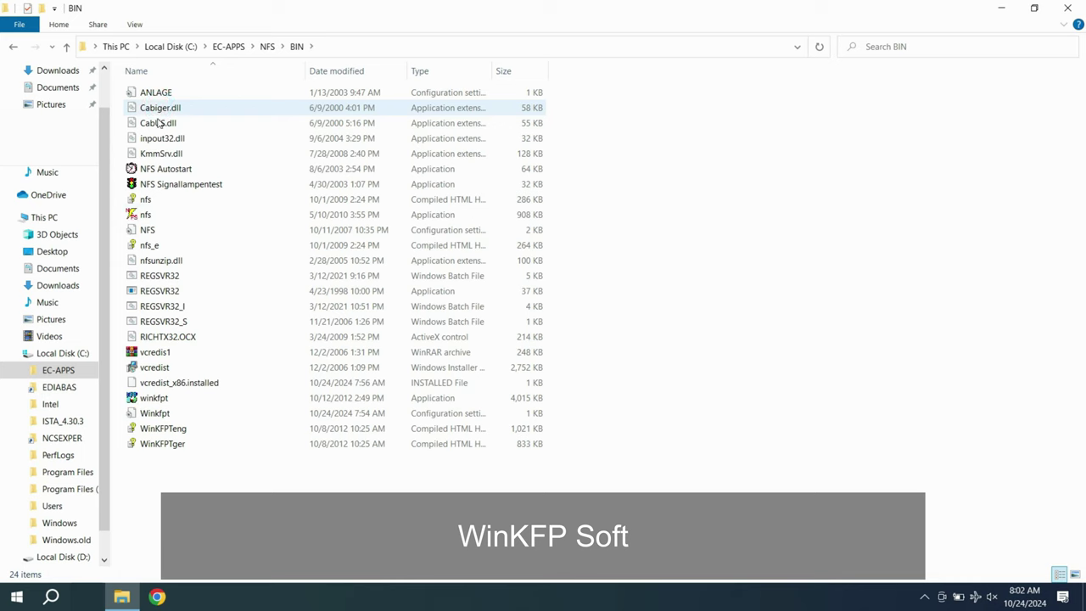
double_click(173, 398)
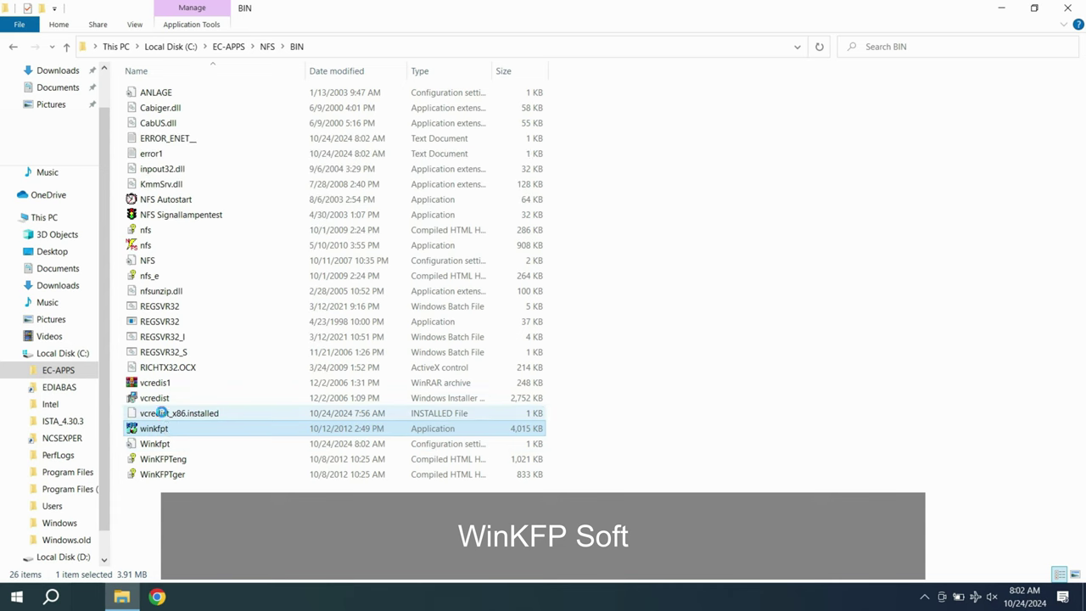
Create a desktop shortcut for the winkfpt application, leave the folder and close the file window
right_click(155, 428)
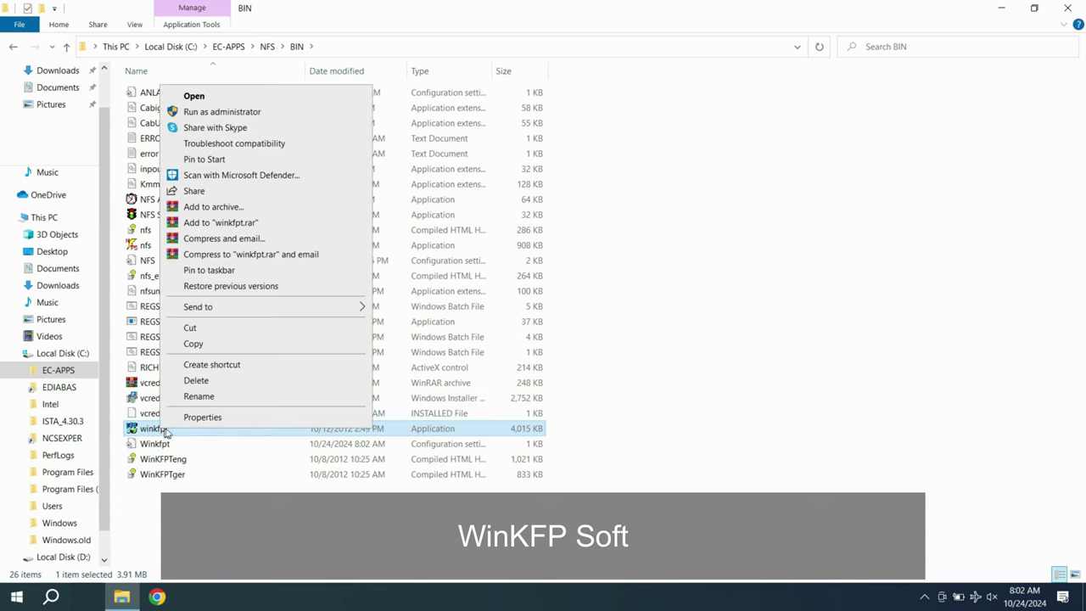
click(224, 307)
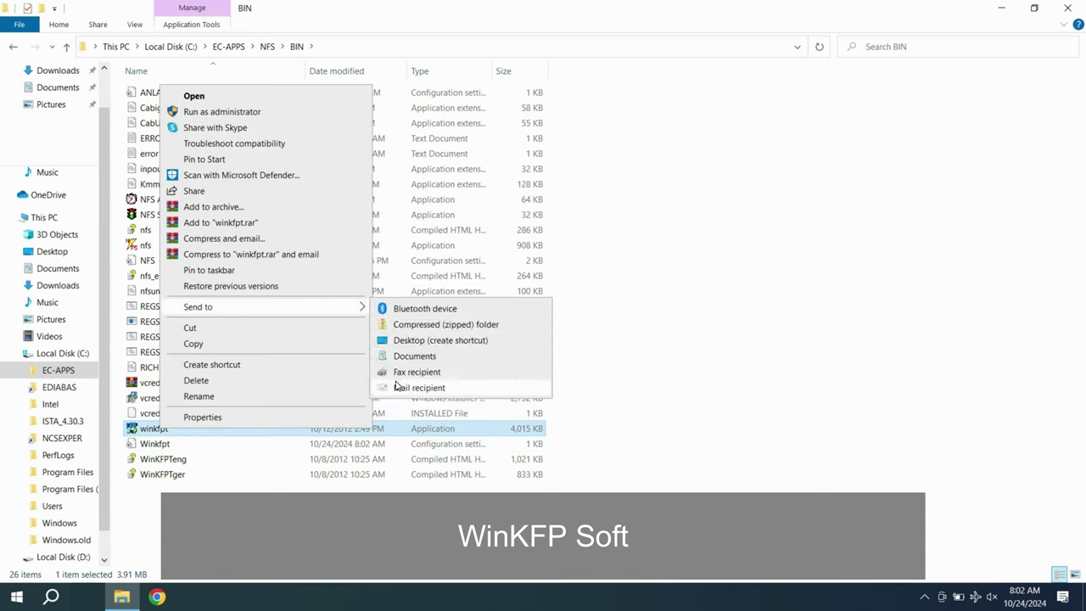
click(411, 340)
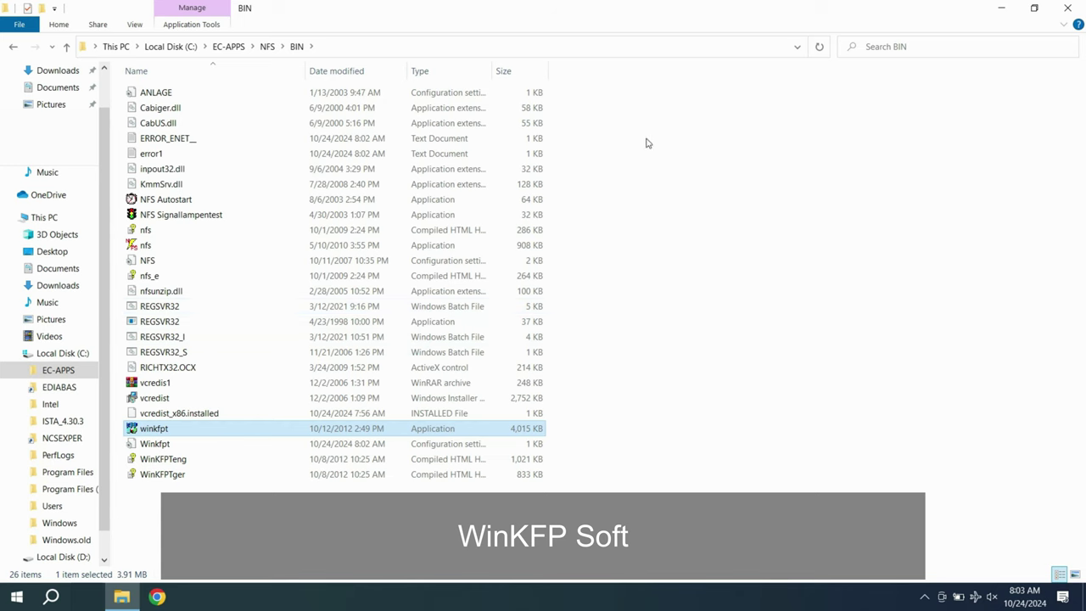
click(66, 46)
click(67, 47)
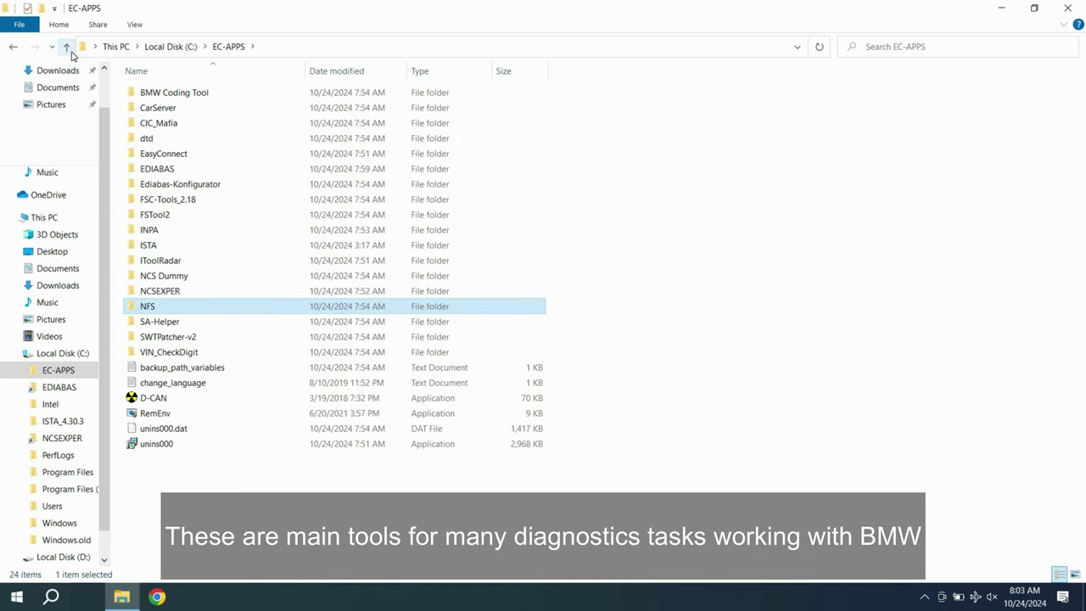
click(66, 47)
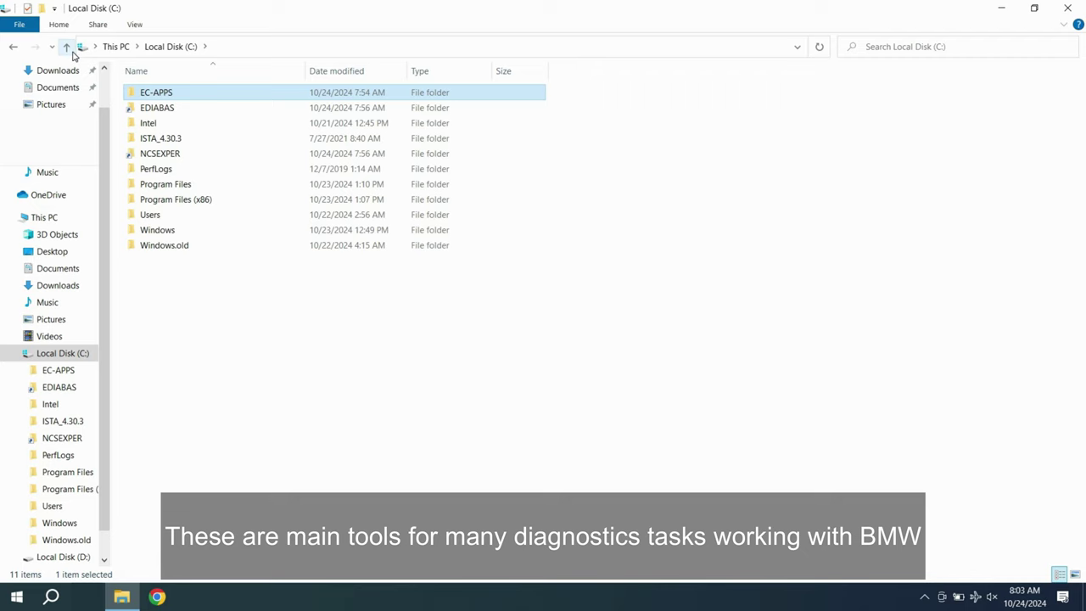
click(66, 47)
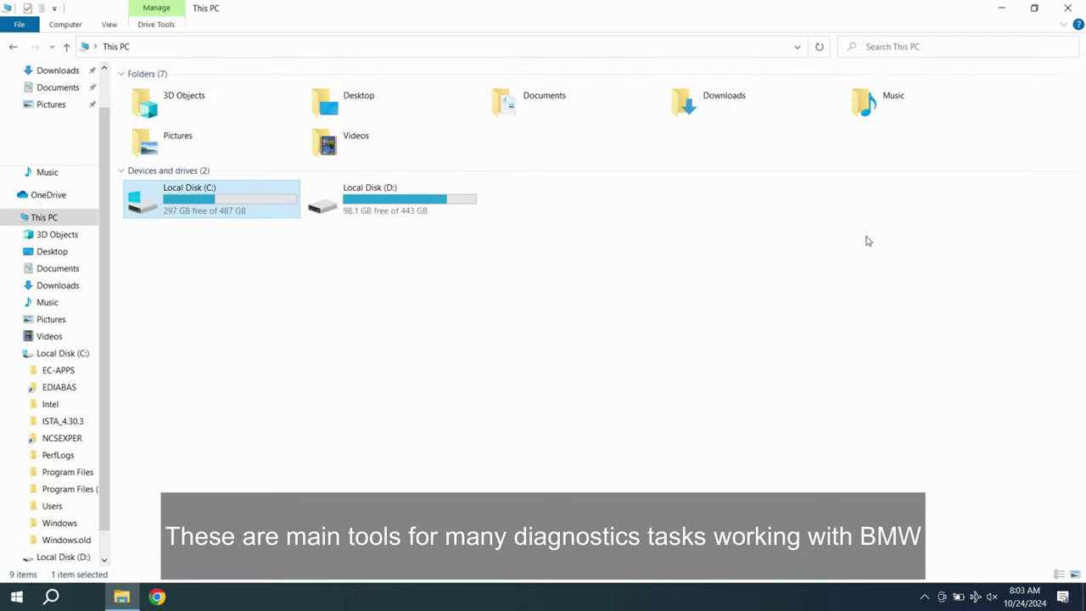
click(1066, 8)
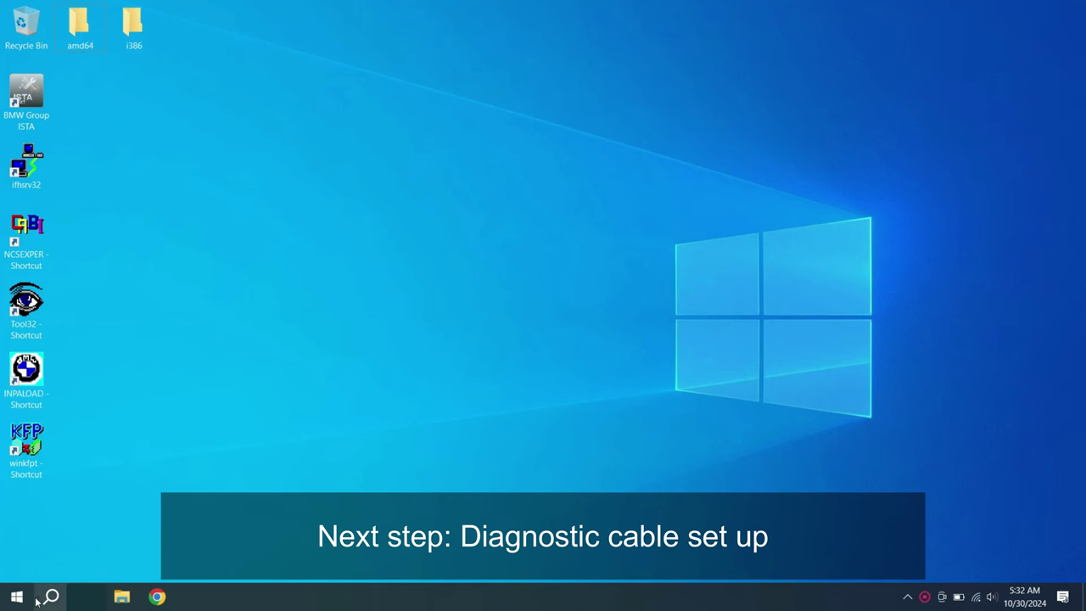
Open Device Manager, expand Ports (COM & LPT) and select the USB Serial Port (COM3) device
click(41, 599)
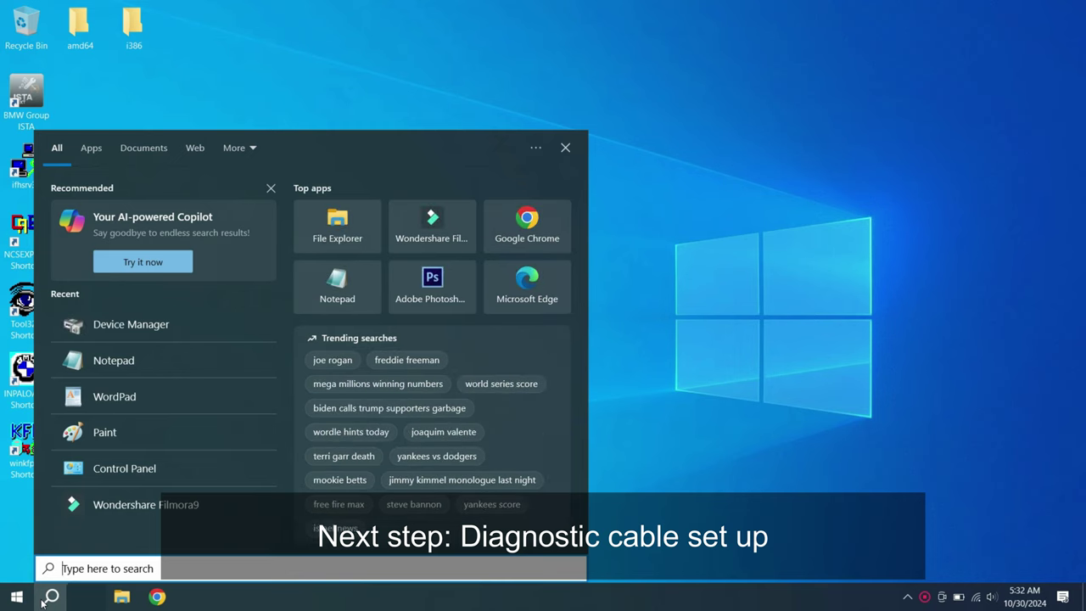
text(de)
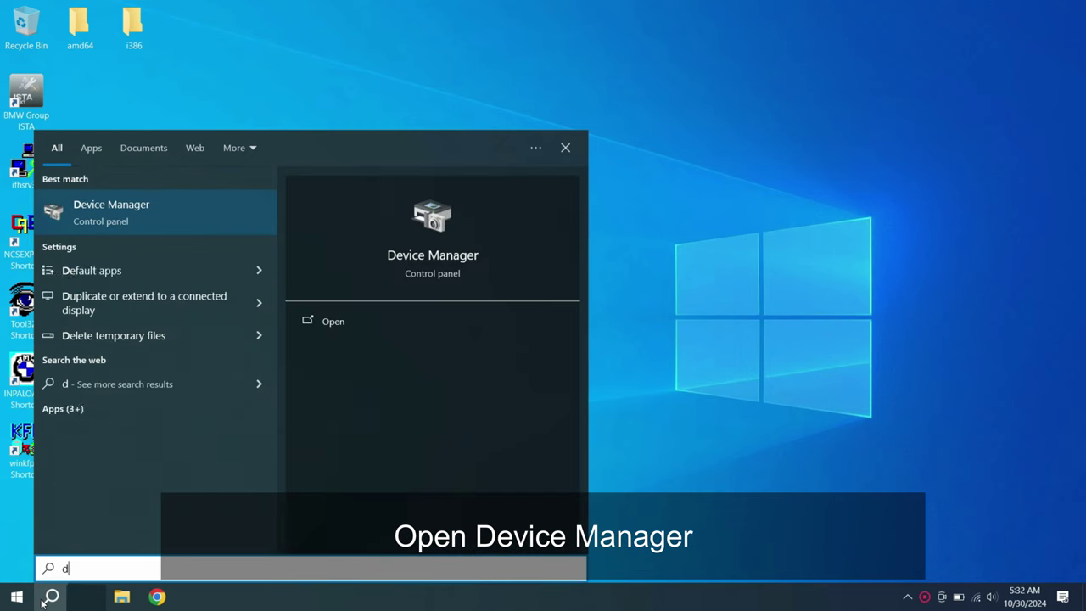
click(137, 219)
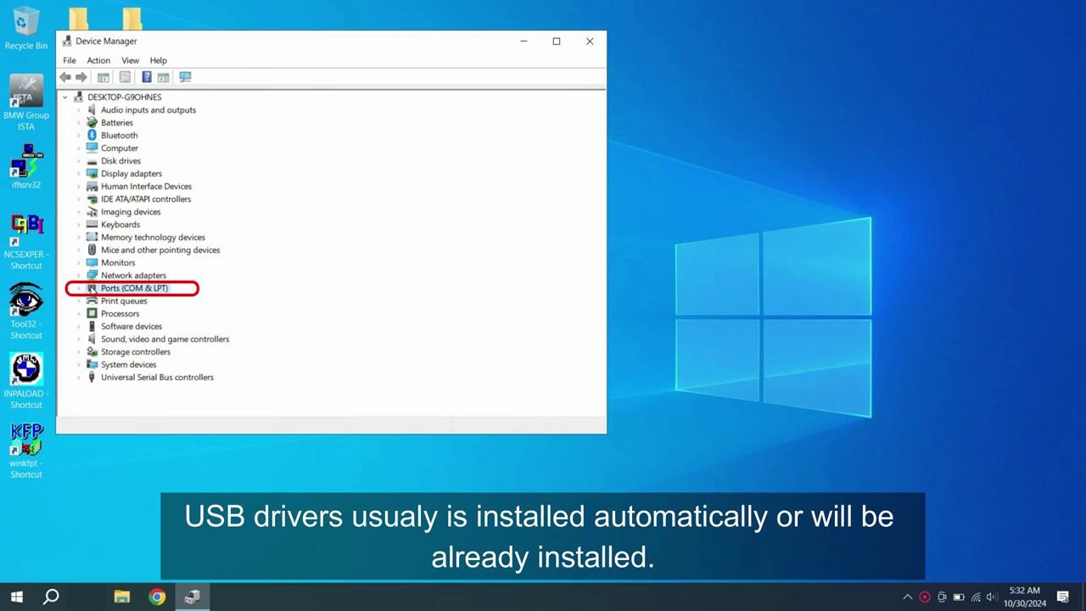
click(82, 290)
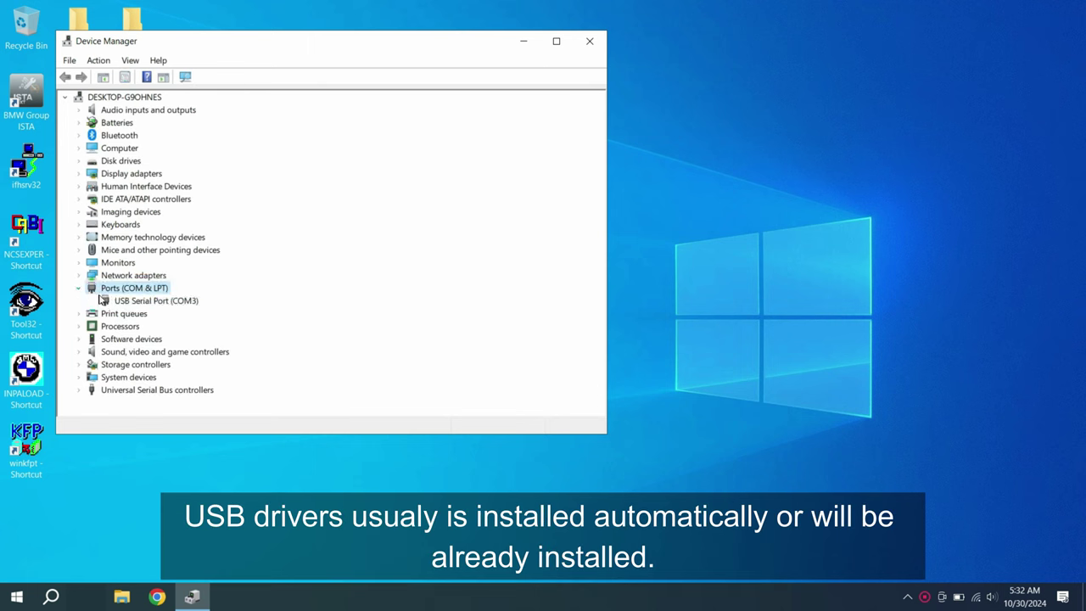
click(125, 301)
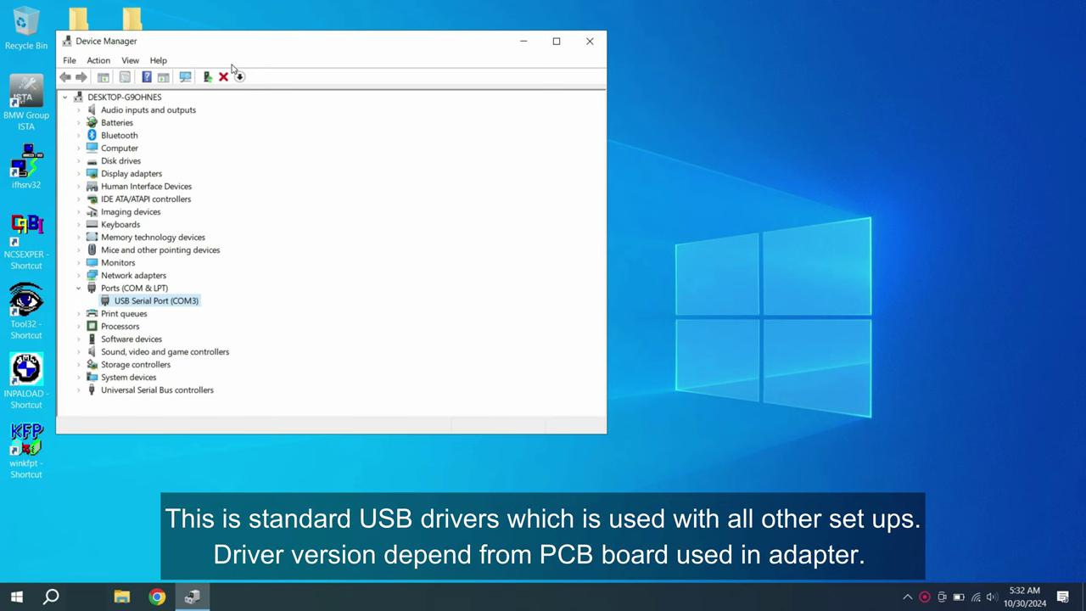
Move Device Manager aside and examine the driver files in the amd64 and i386 desktop folders, closing each folder
drag(231, 52, 502, 41)
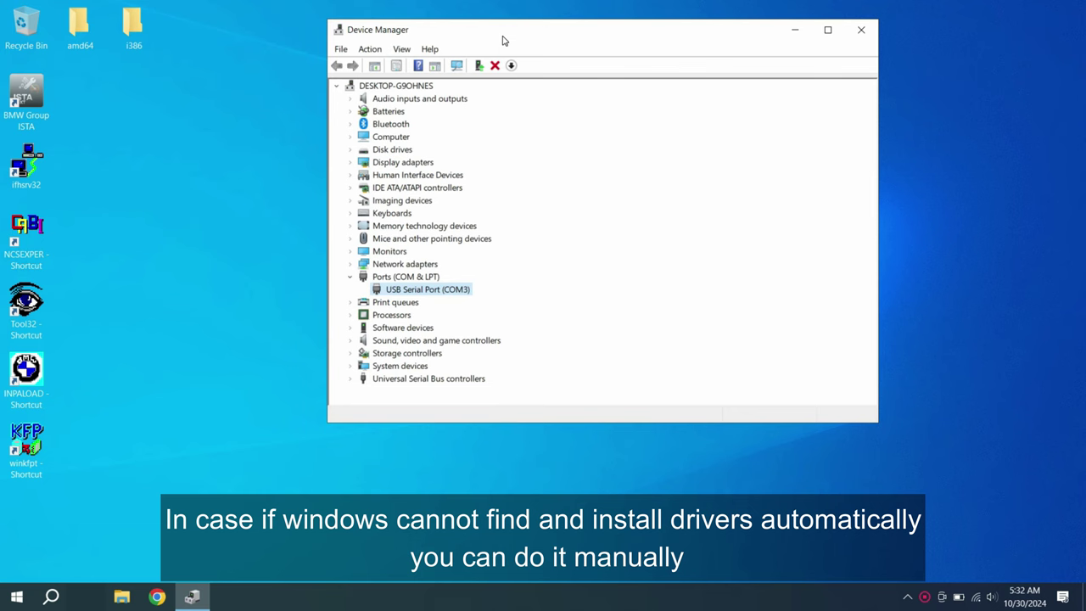
click(249, 89)
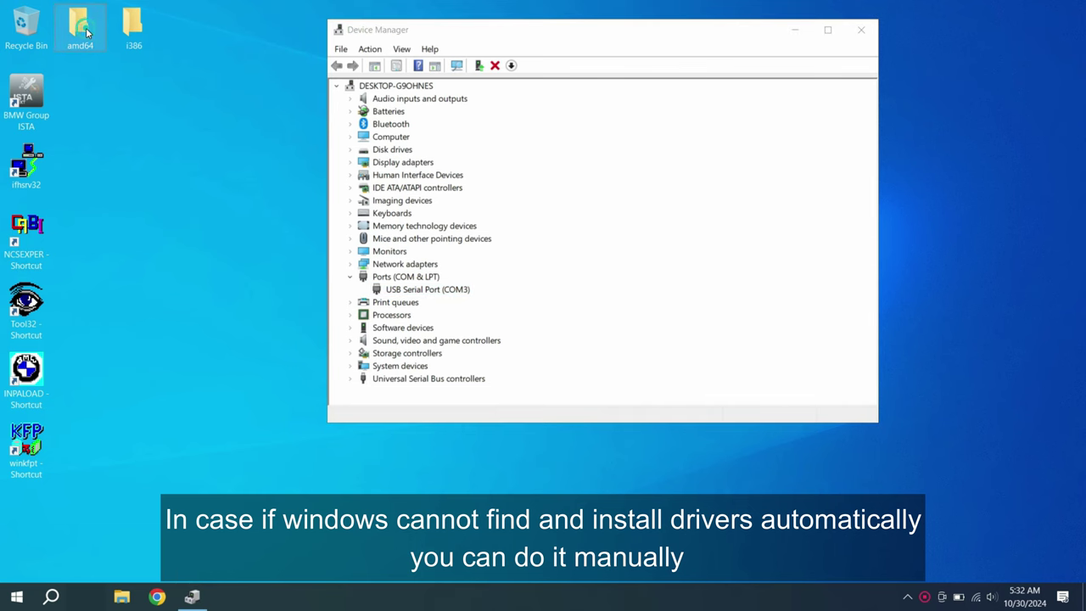
double_click(87, 32)
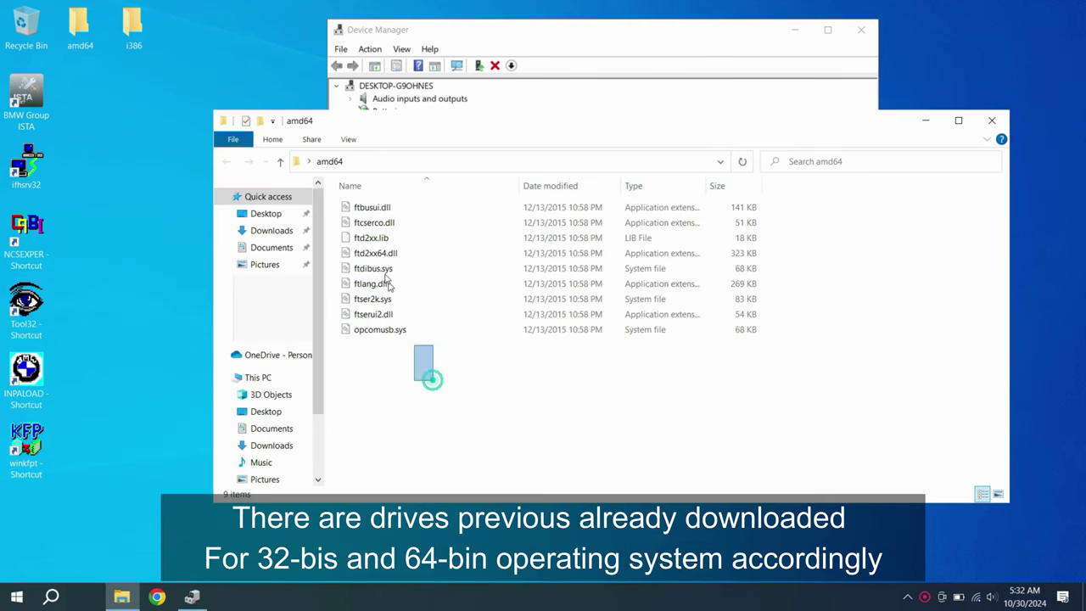
drag(386, 284, 355, 196)
click(396, 363)
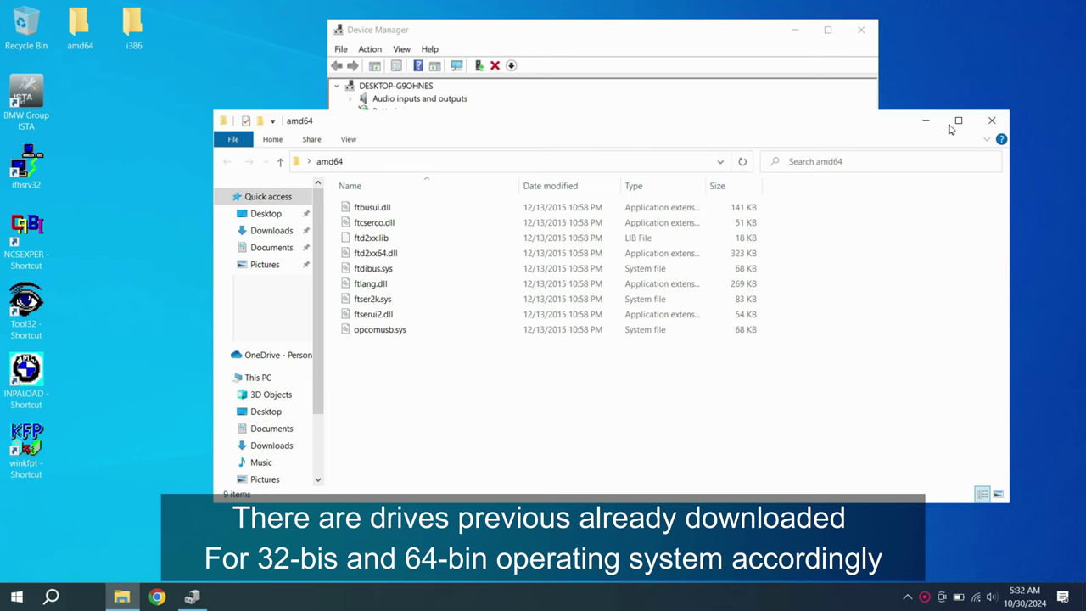
click(990, 120)
double_click(134, 33)
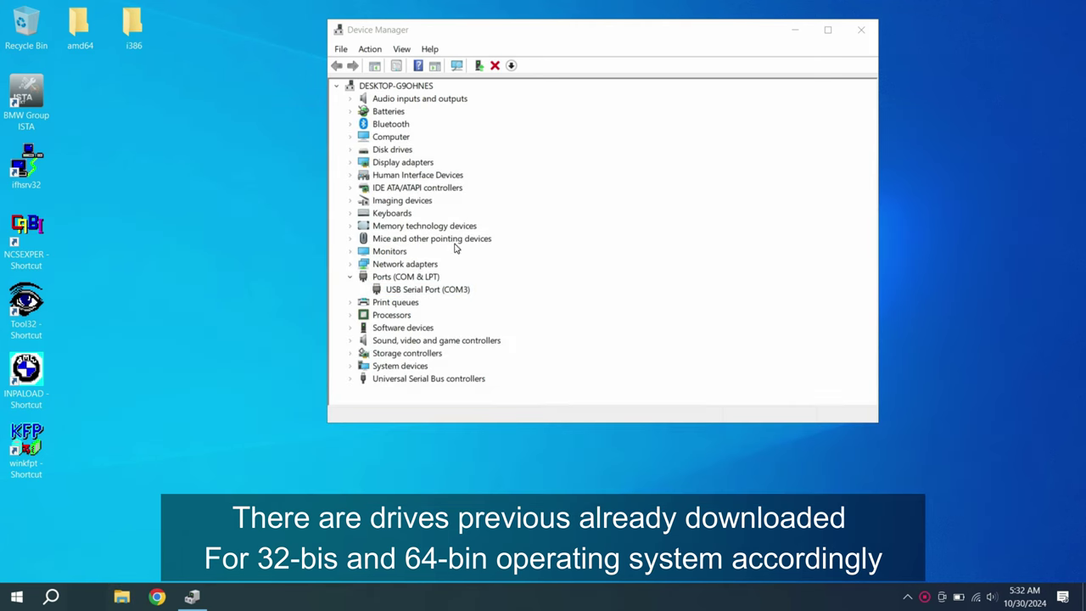
drag(556, 377, 395, 207)
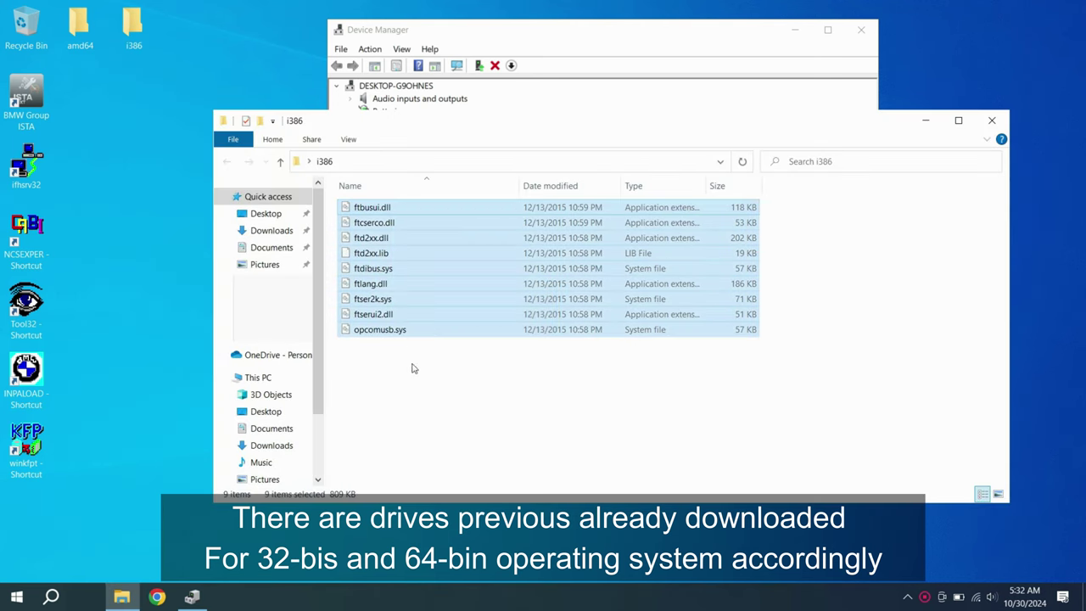
click(414, 389)
click(990, 121)
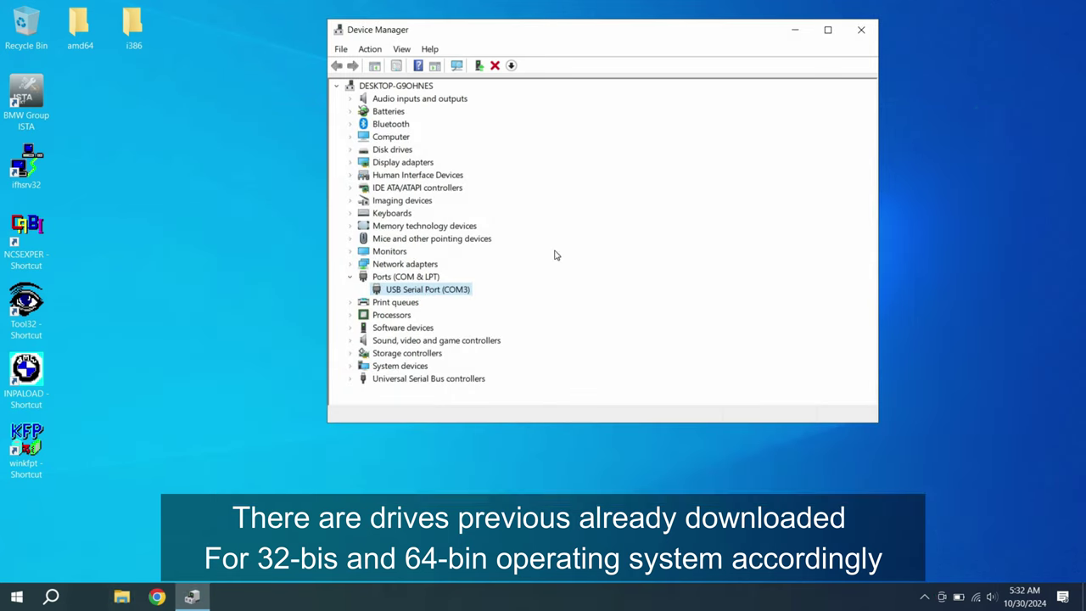
Open the driver properties of USB Serial Port (COM3), search automatically for an updated driver and close the update wizard
right_click(430, 293)
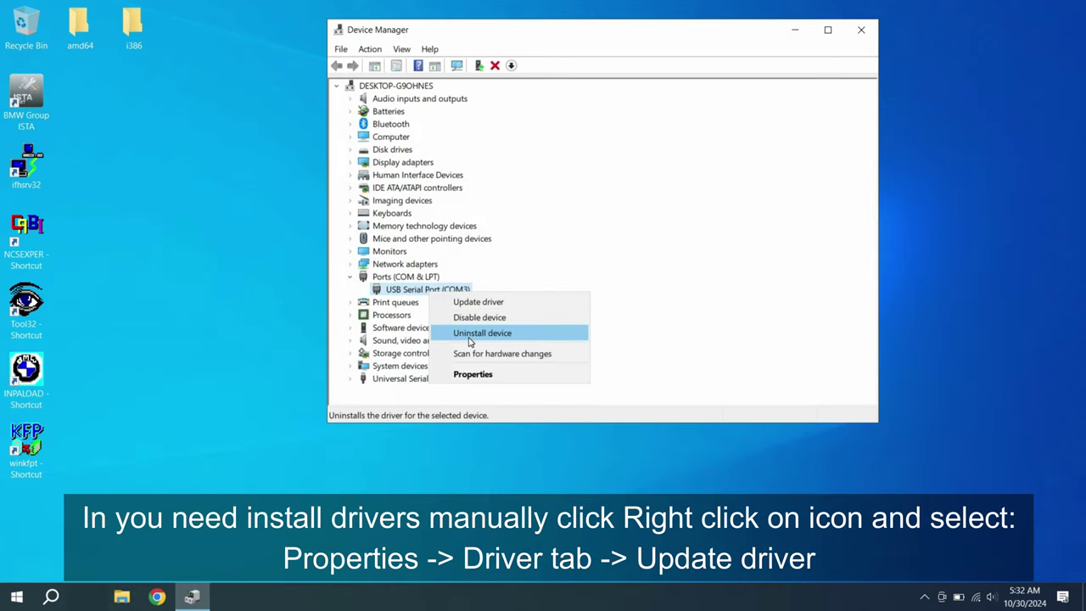
click(475, 375)
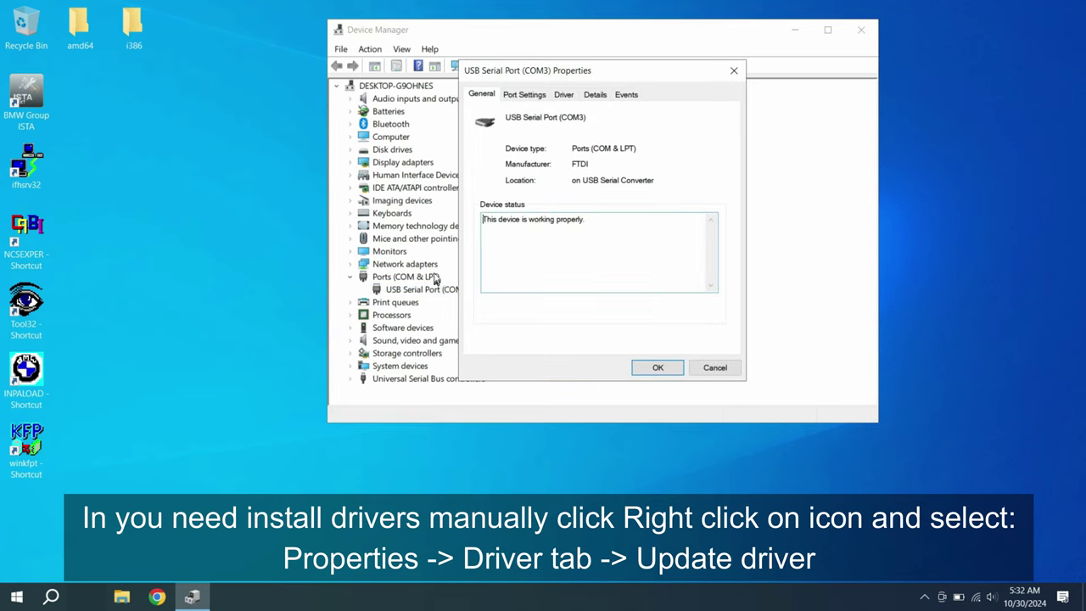
click(538, 95)
click(563, 95)
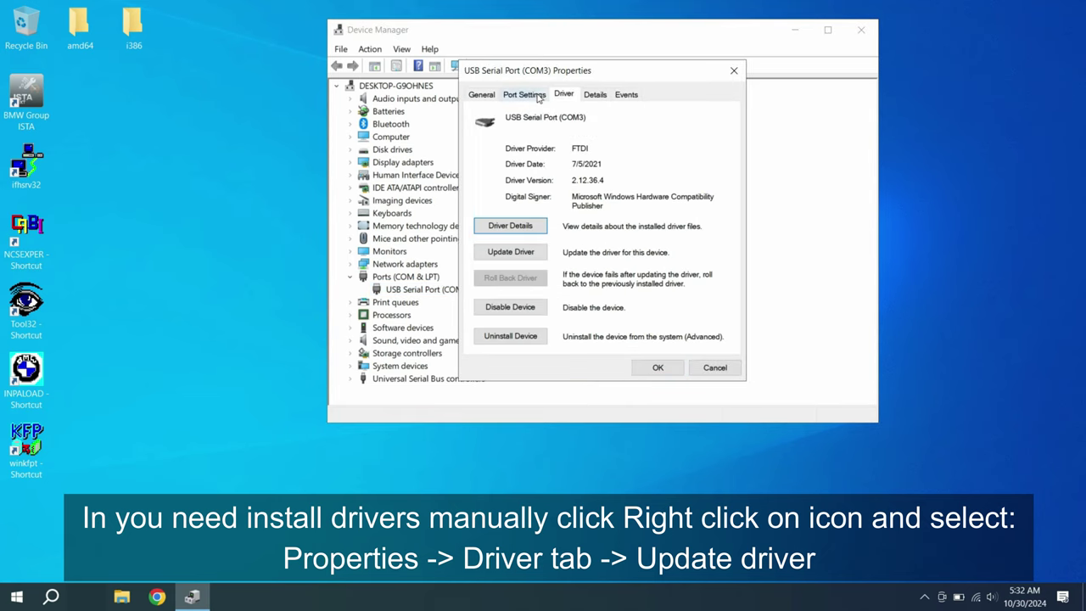
click(537, 95)
click(564, 95)
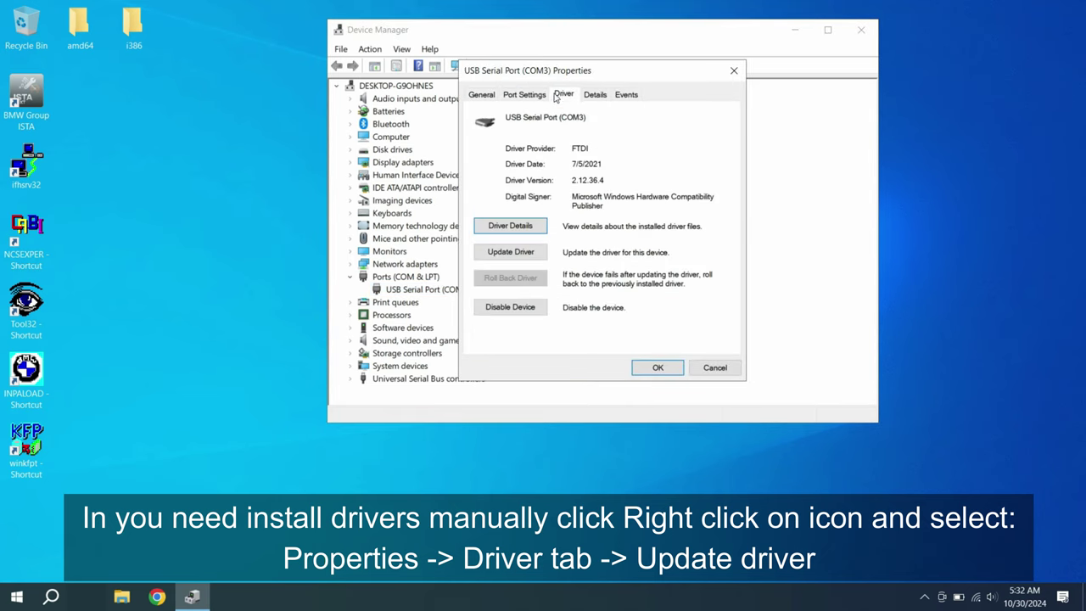
click(510, 251)
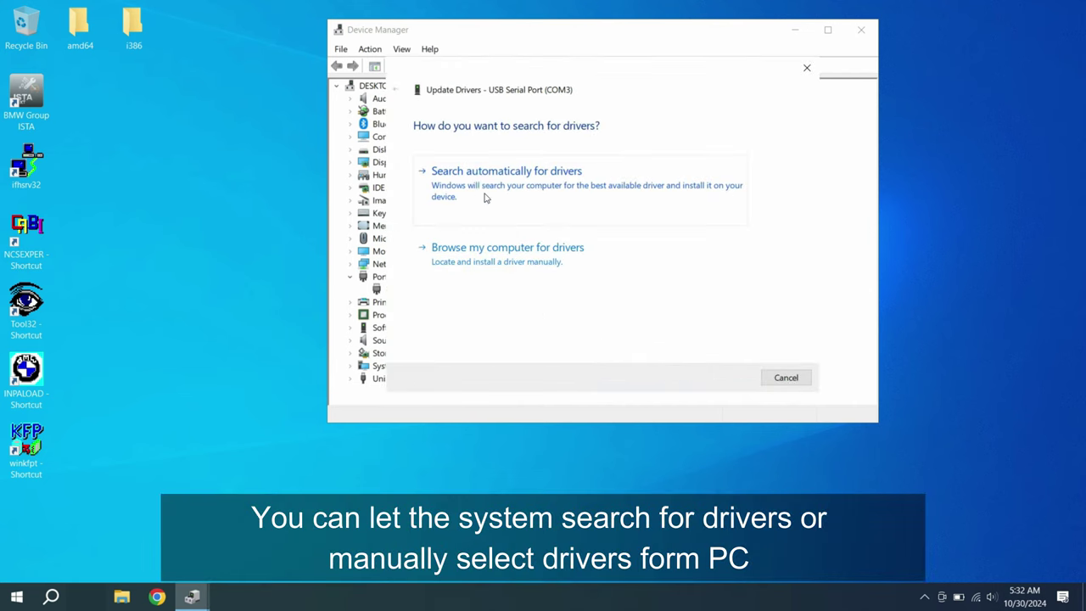
click(494, 214)
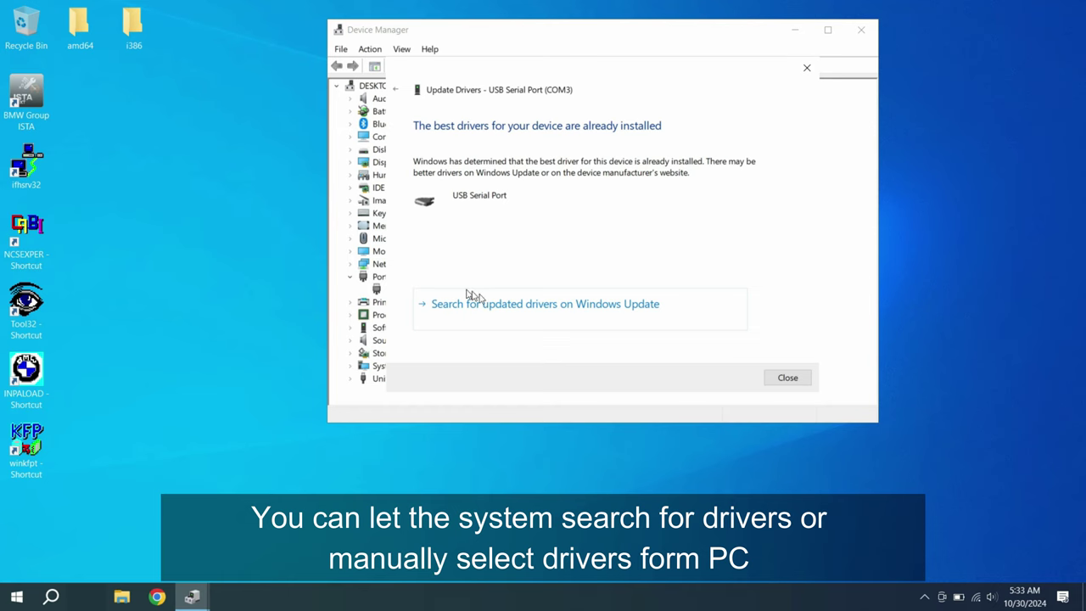
click(779, 379)
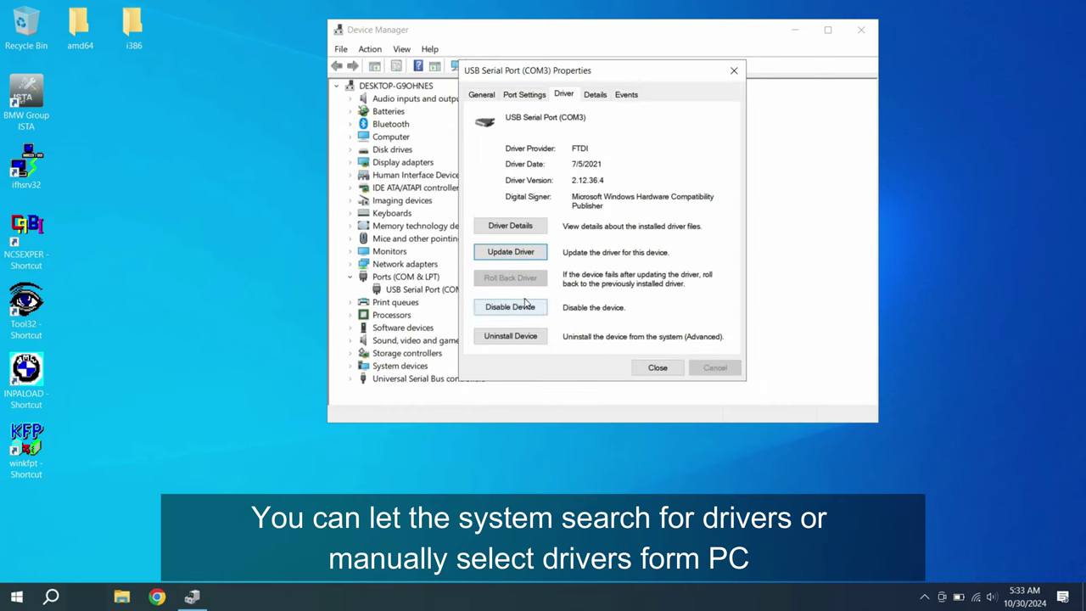
Start another driver update that browses the computer, with the amd64 folder on the desktop as the search location
click(521, 252)
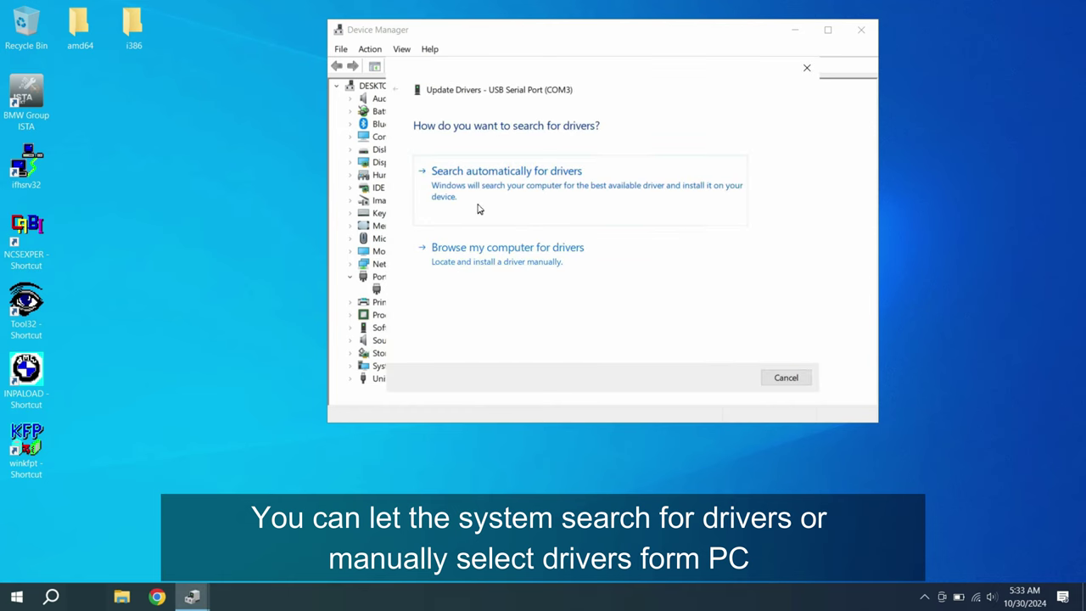
click(478, 257)
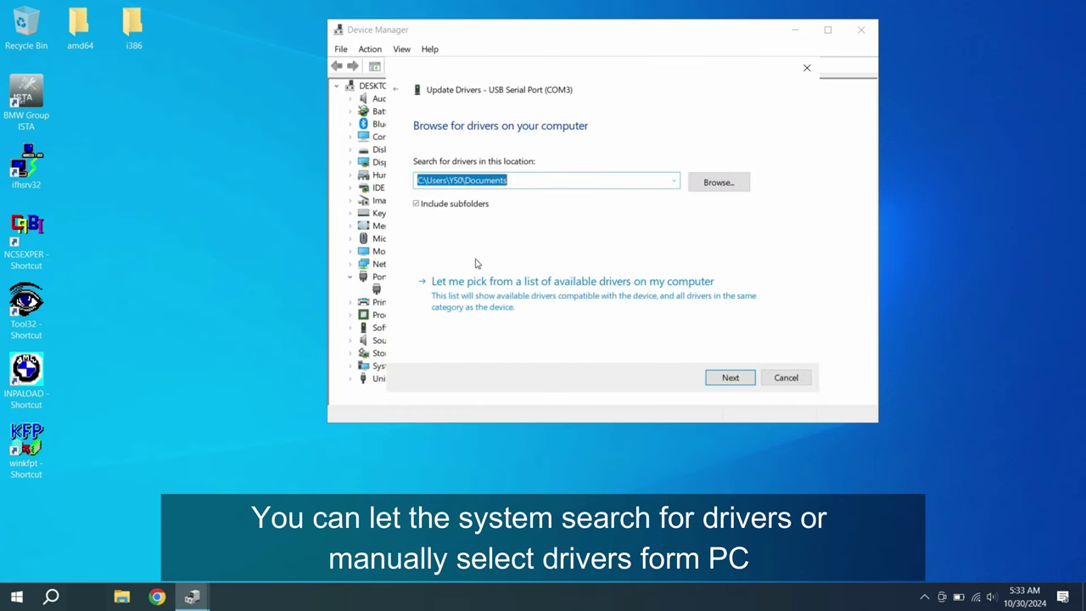
click(726, 182)
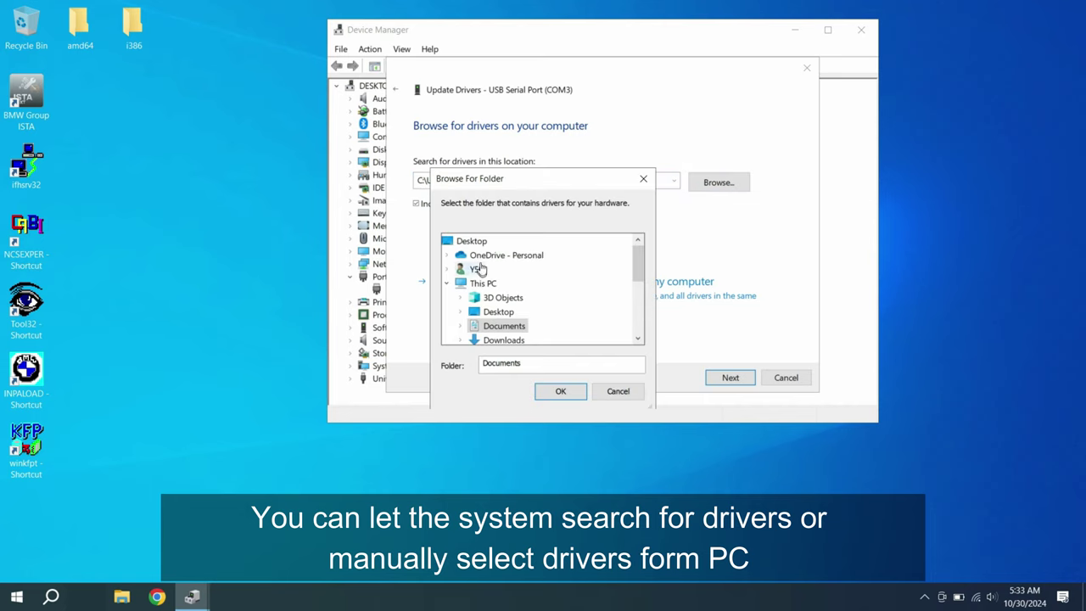
click(465, 242)
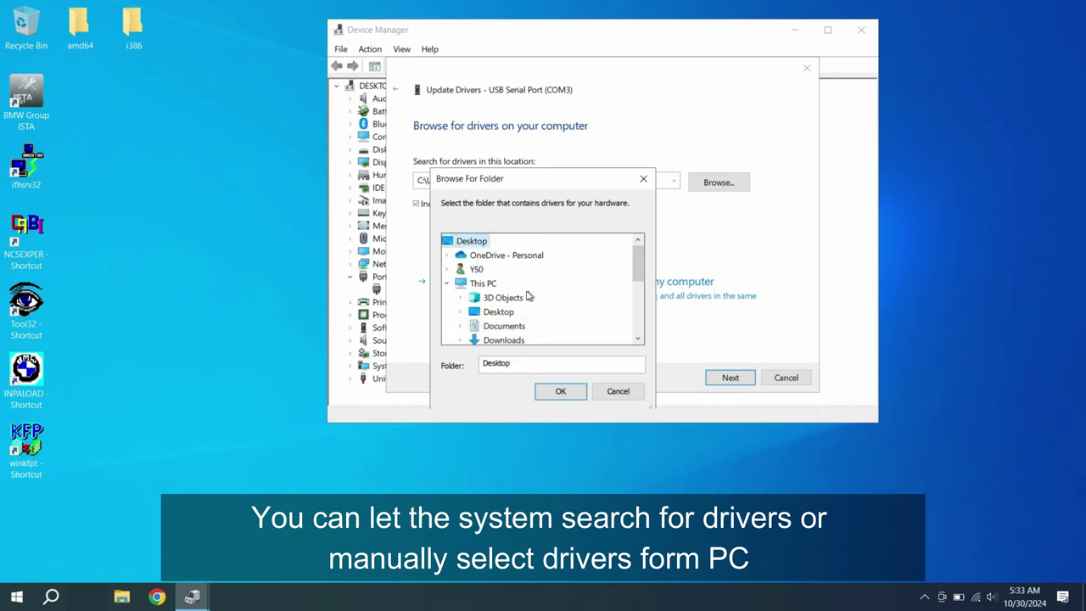
scroll(508, 305, down, 3)
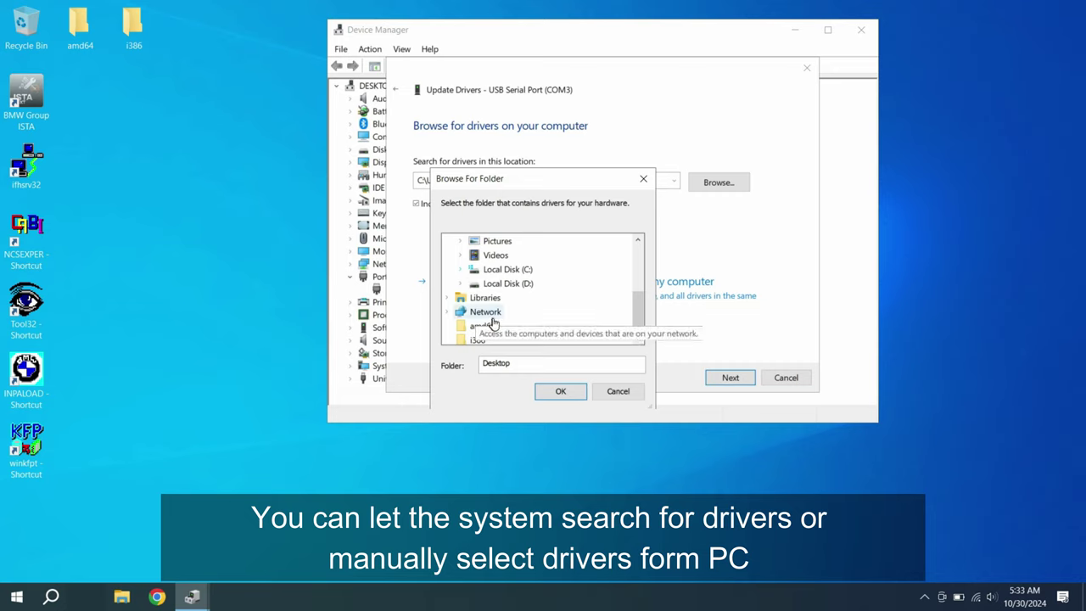
scroll(492, 324, down, 1)
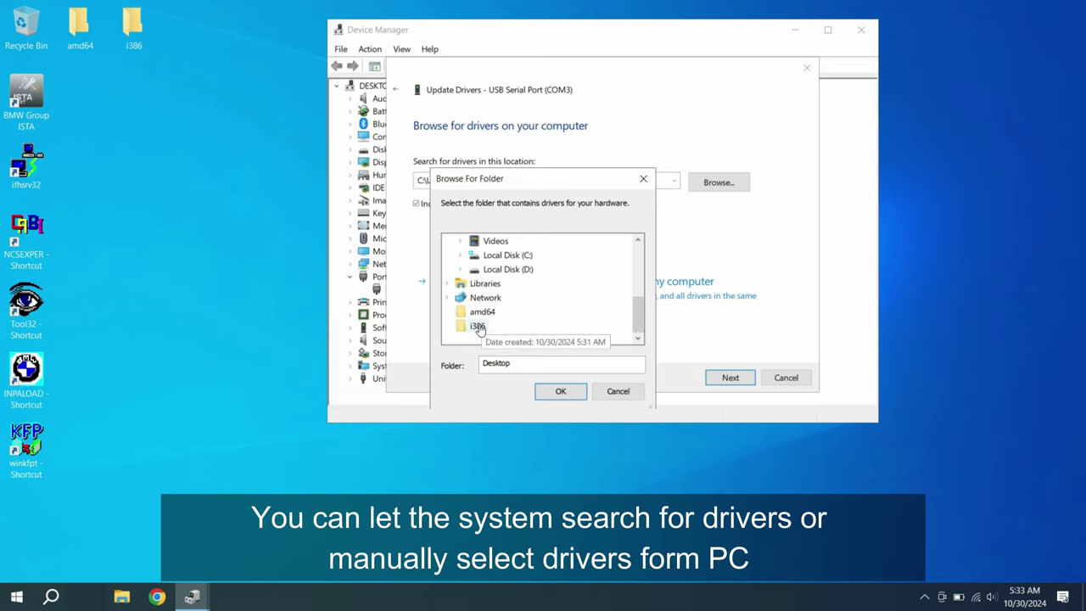
click(481, 314)
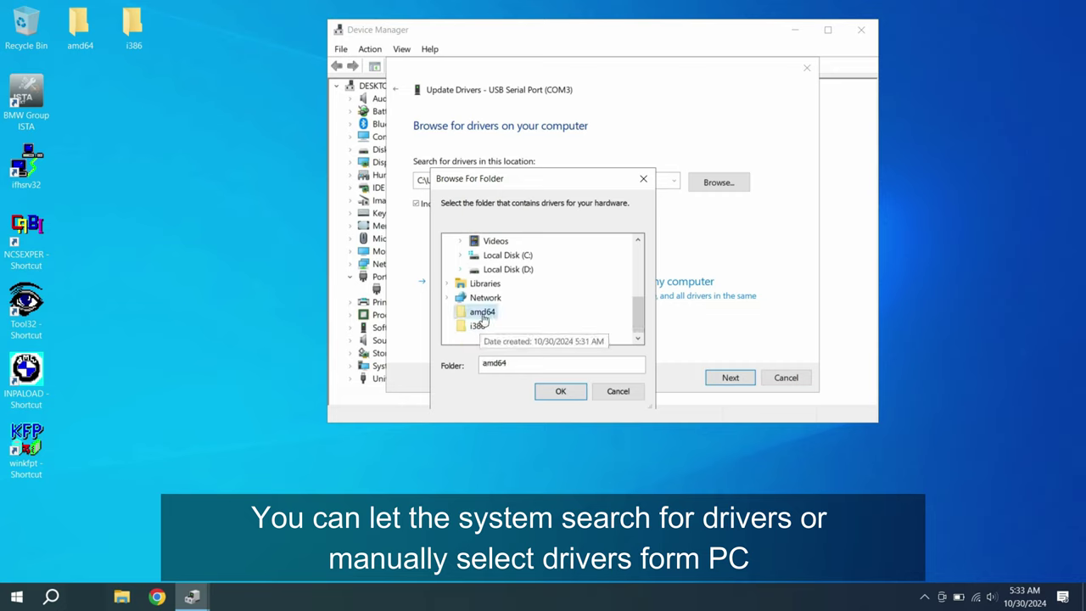
click(553, 390)
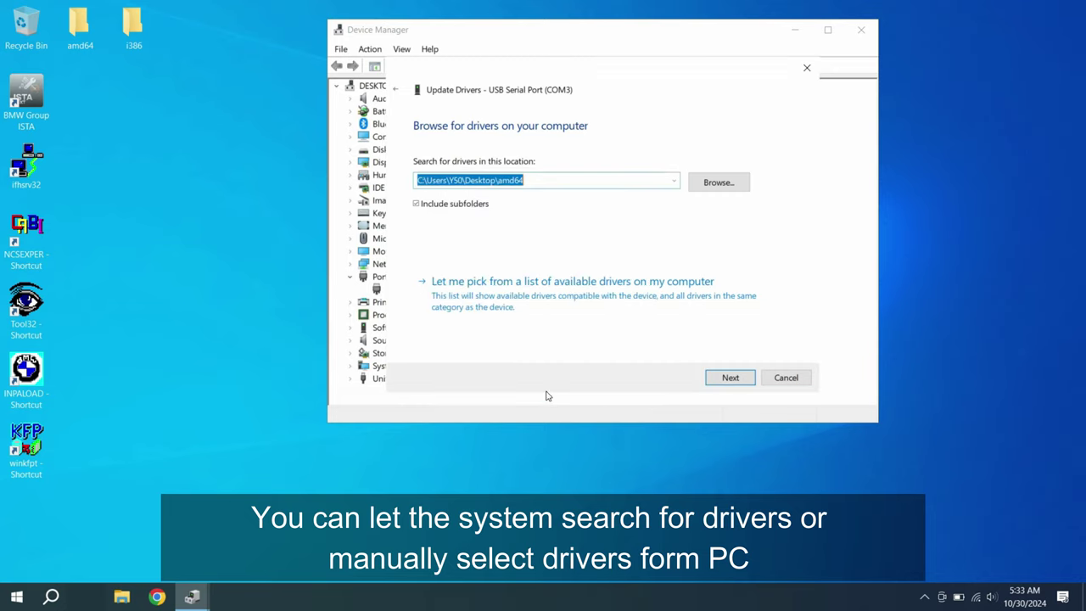
Run the driver update from the chosen folder, closing the wizard and the port's properties when it ends
click(730, 379)
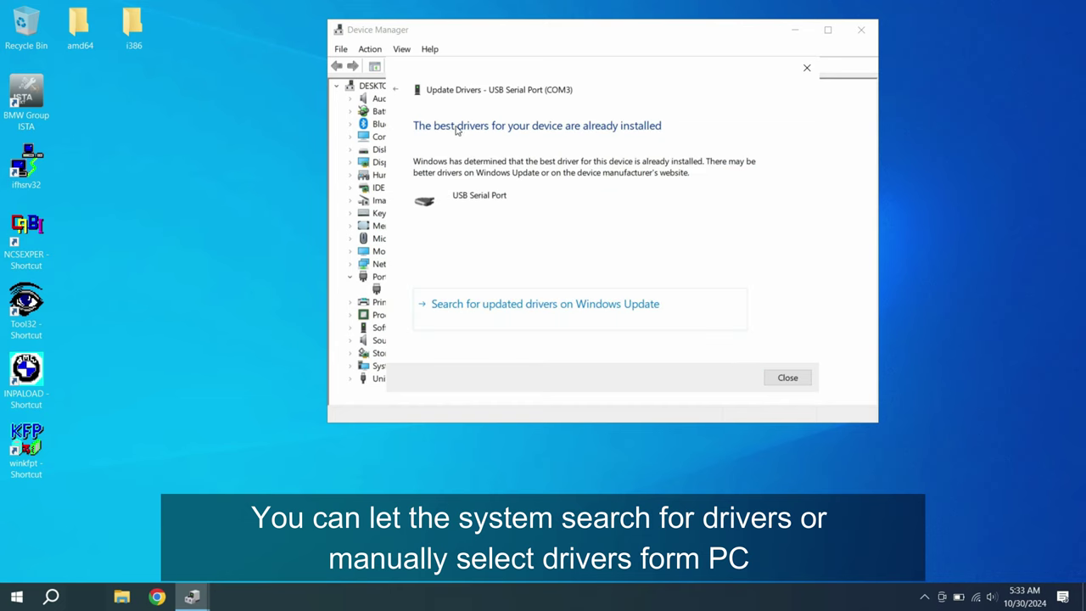
click(780, 377)
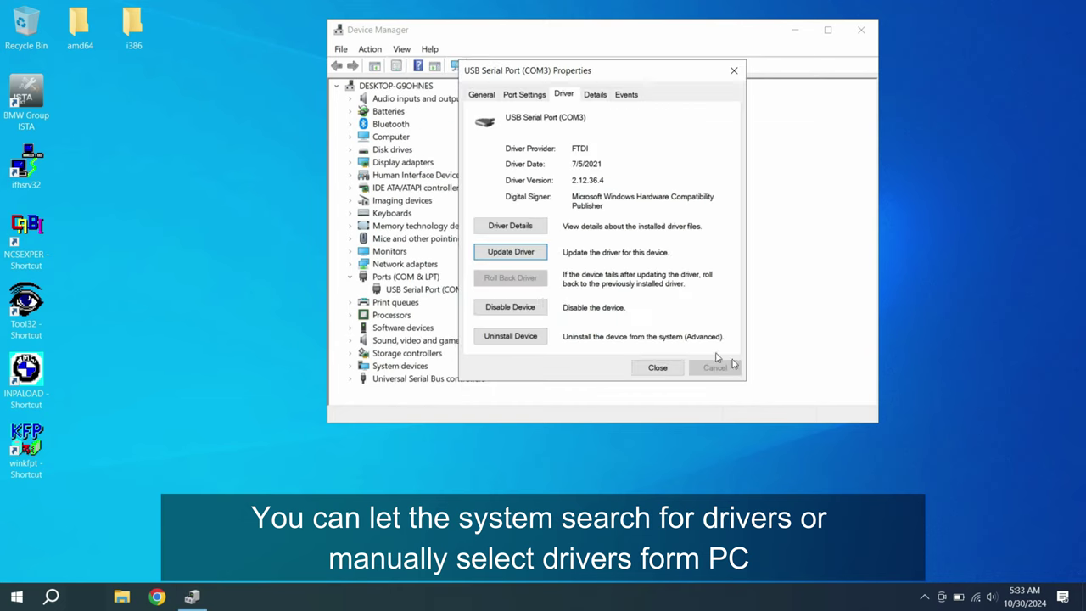
click(657, 367)
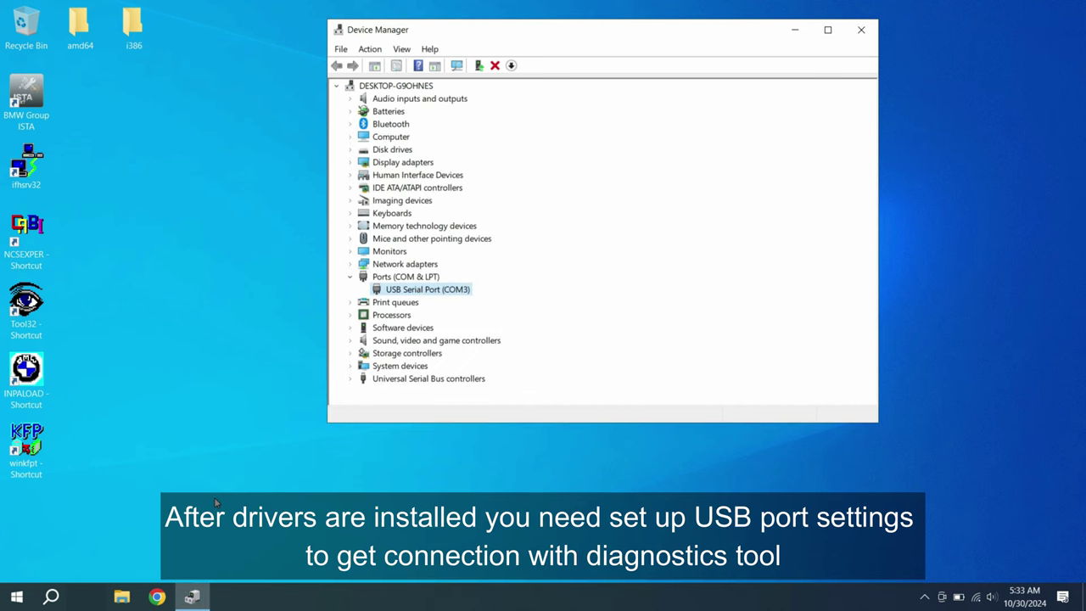
Open the -configuration manual PDF from C:\ISTA_4.30.3\Tools\Instructions in a new file window and dismiss the Microsoft Edge notification
key(super+e)
click(271, 452)
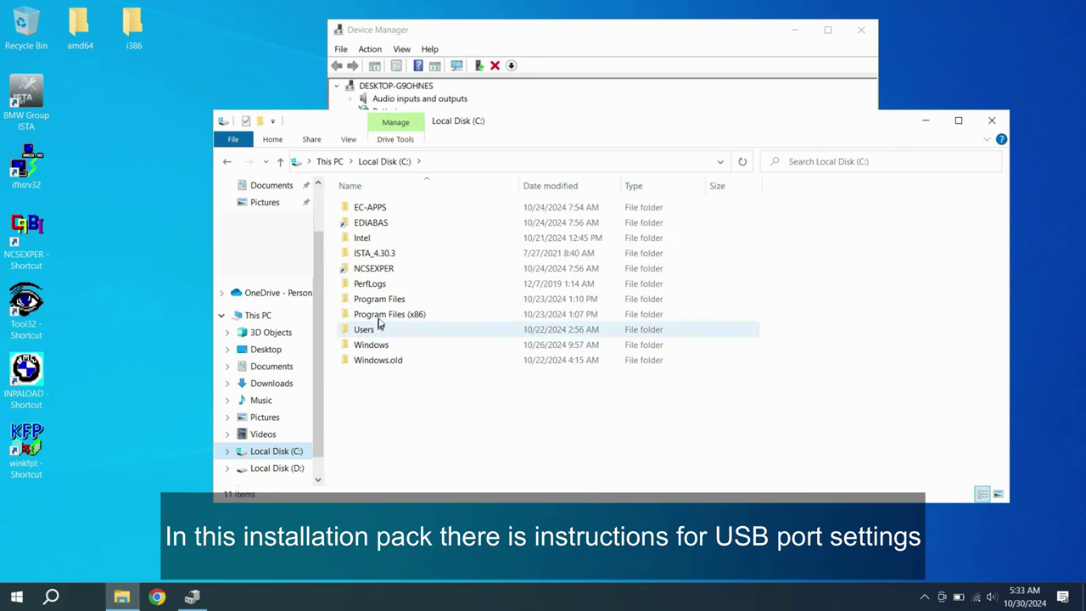
double_click(381, 253)
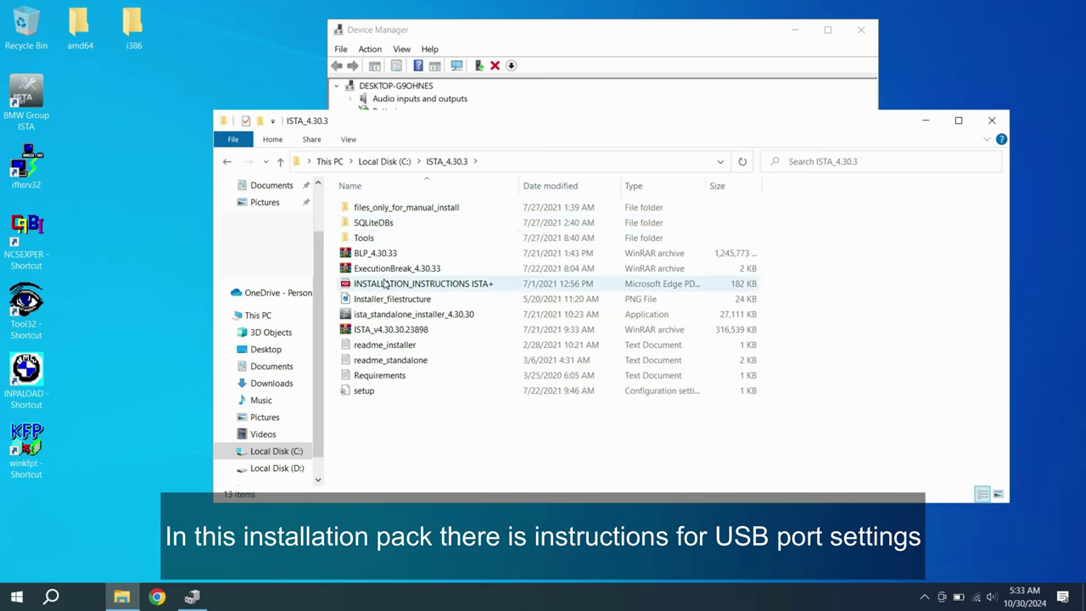
double_click(374, 239)
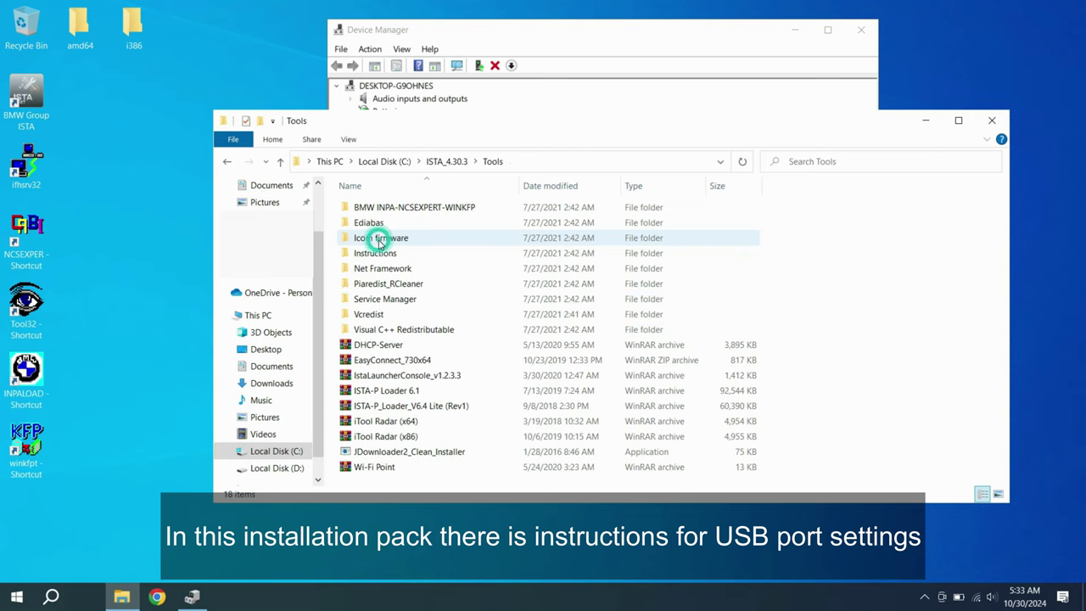
double_click(379, 252)
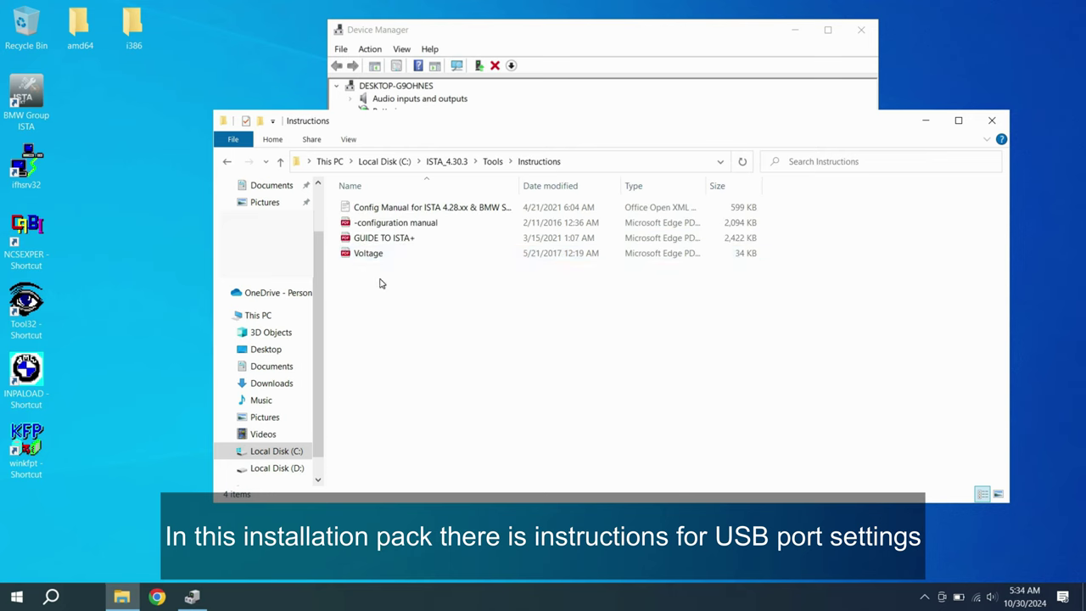
double_click(402, 226)
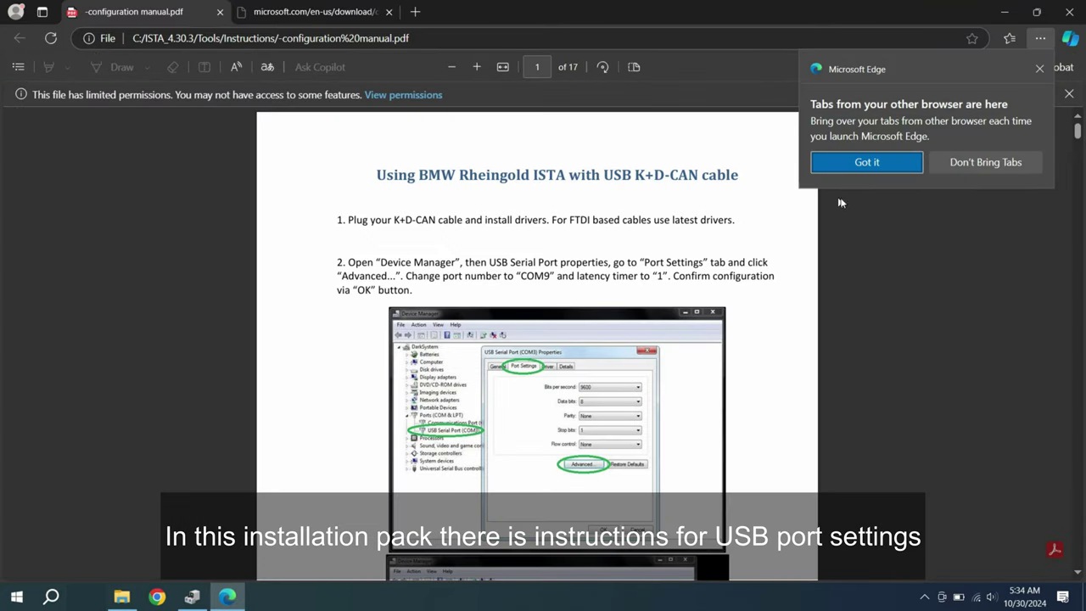
click(1036, 70)
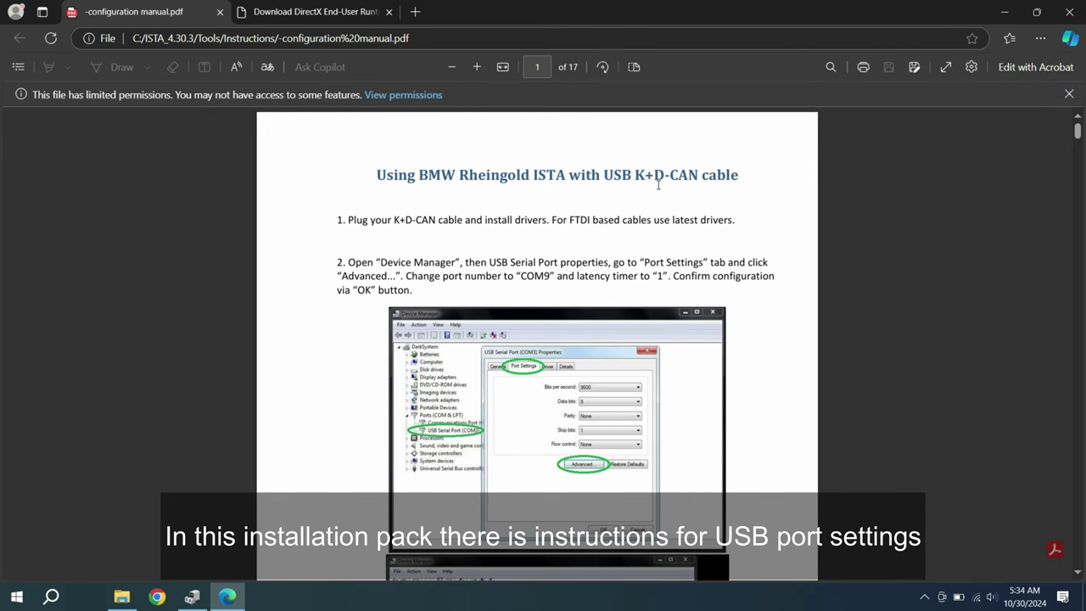
Read the manual's first two instructions on cable drivers, COM port number and latency timer, highlighting the relevant text
scroll(662, 185, up, 3)
drag(240, 191, 847, 193)
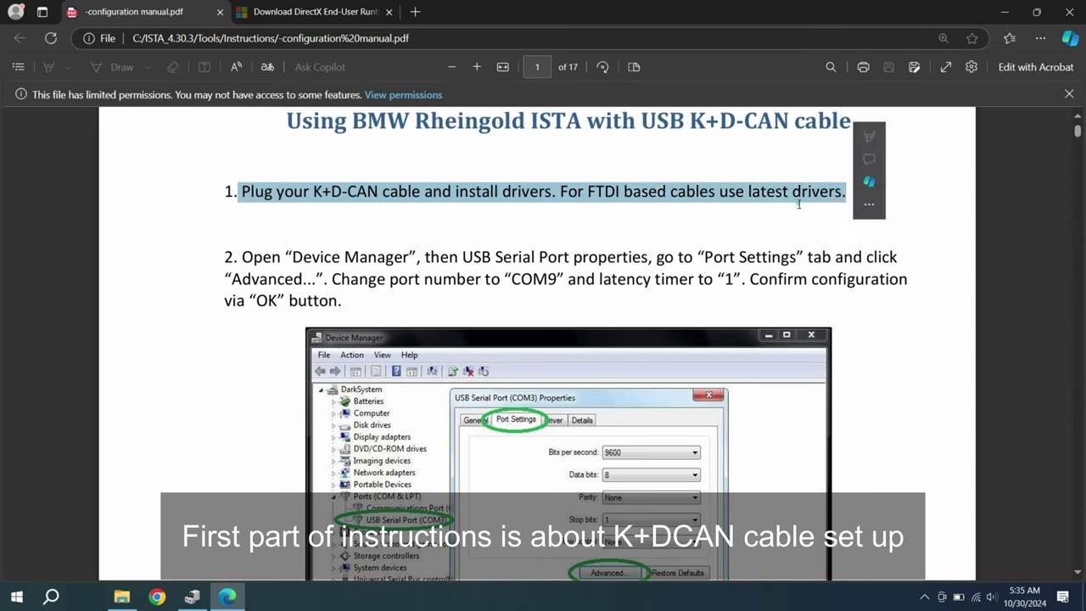
click(316, 241)
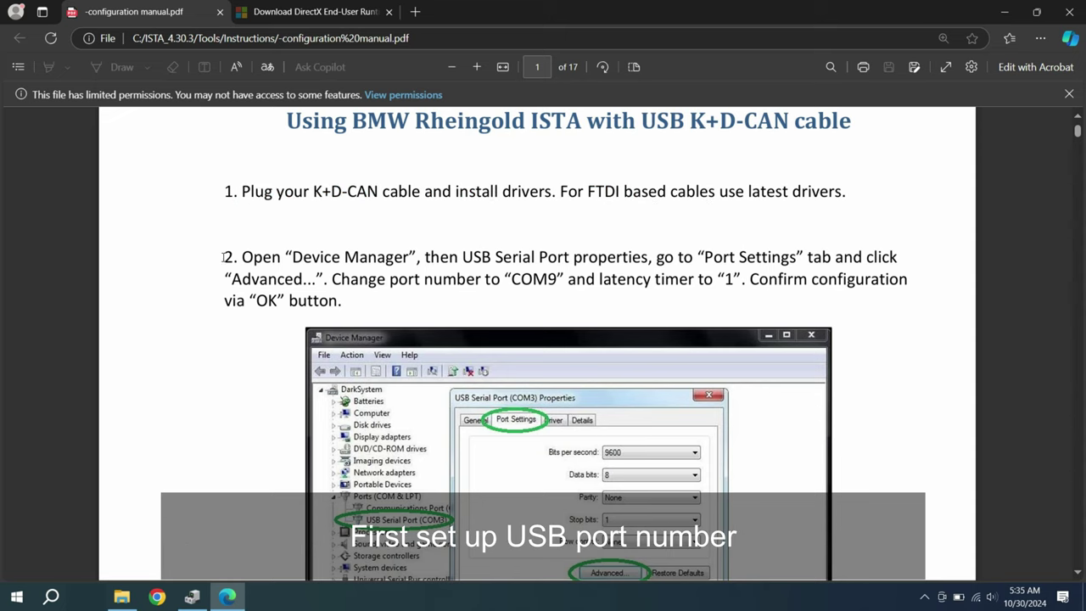
drag(224, 256, 882, 256)
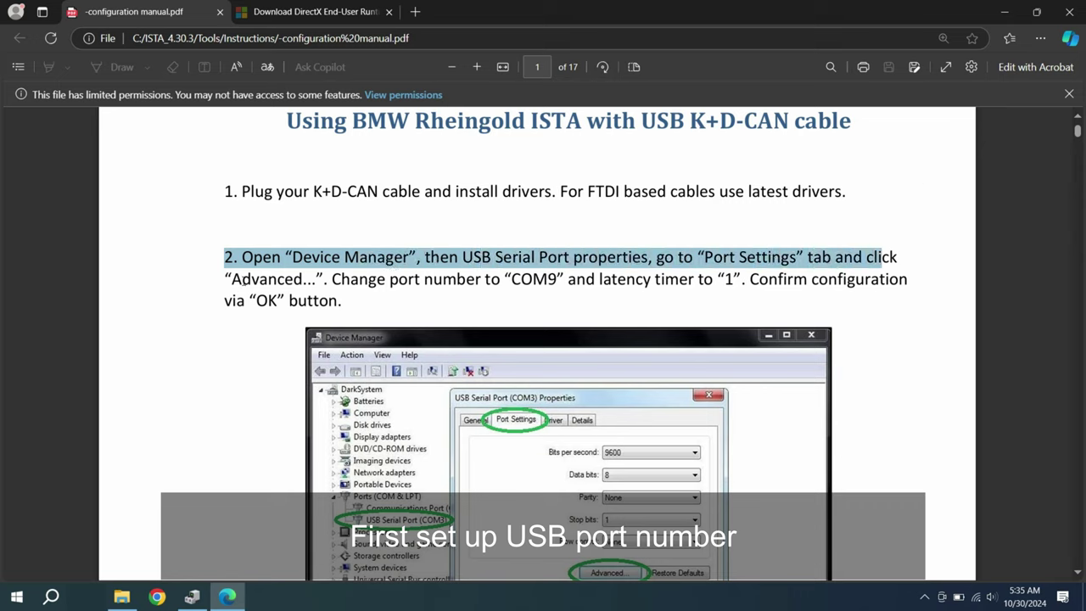
drag(227, 278, 636, 280)
drag(704, 279, 389, 320)
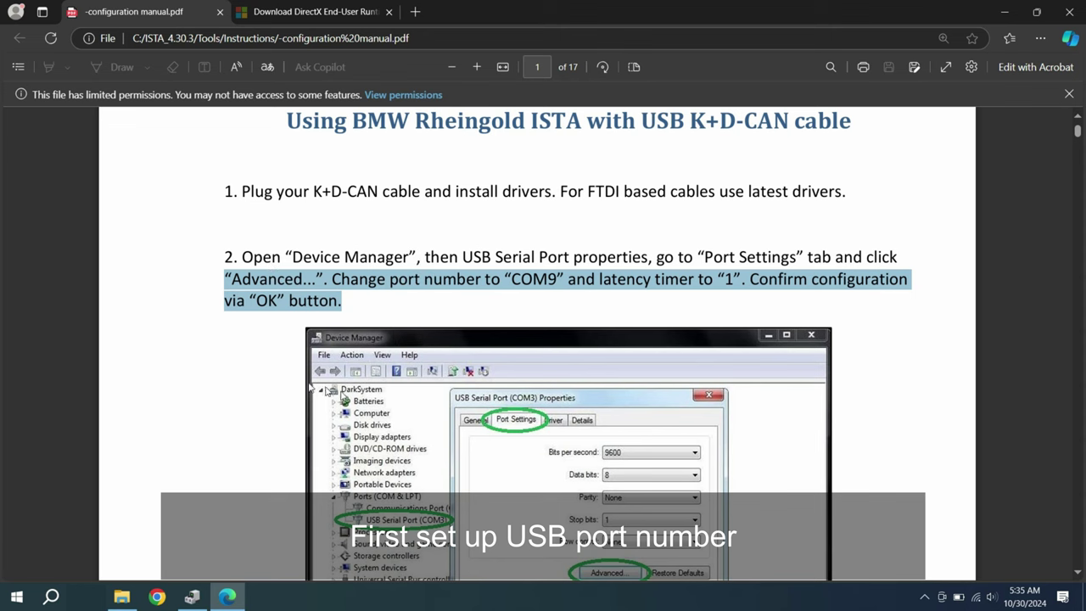
click(236, 408)
scroll(237, 408, down, 1)
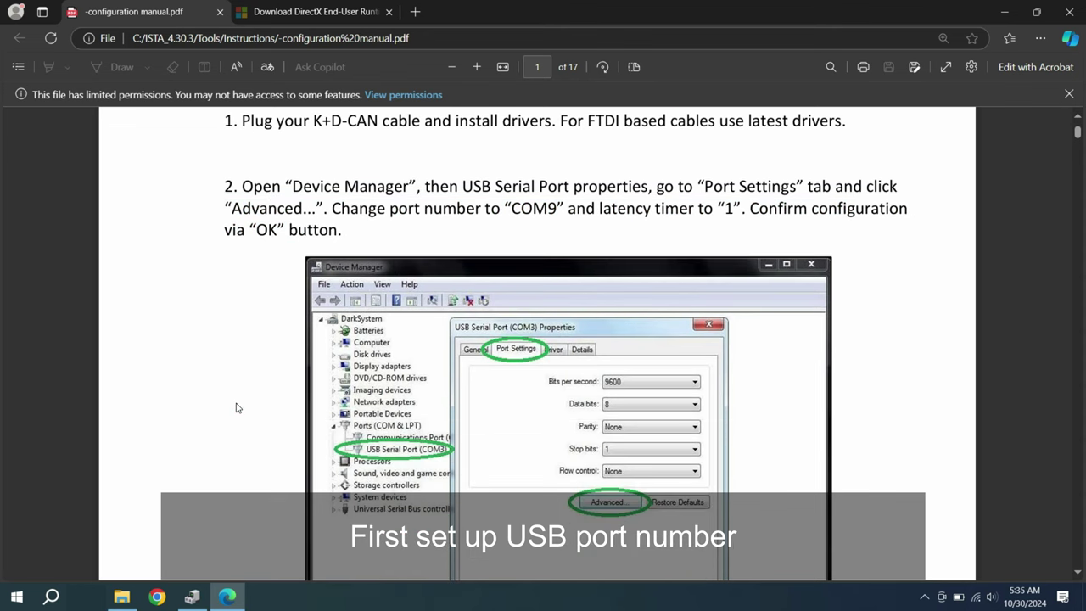
drag(509, 209, 565, 210)
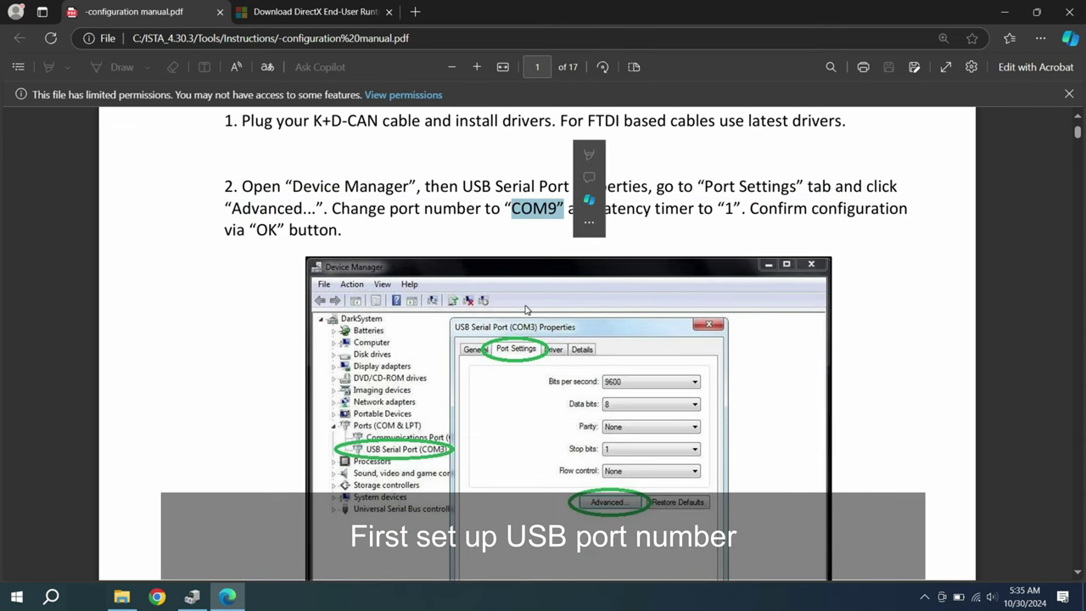
Examine the manual's illustrations of the advanced COM port settings and switch back to Device Manager
scroll(483, 230, down, 6)
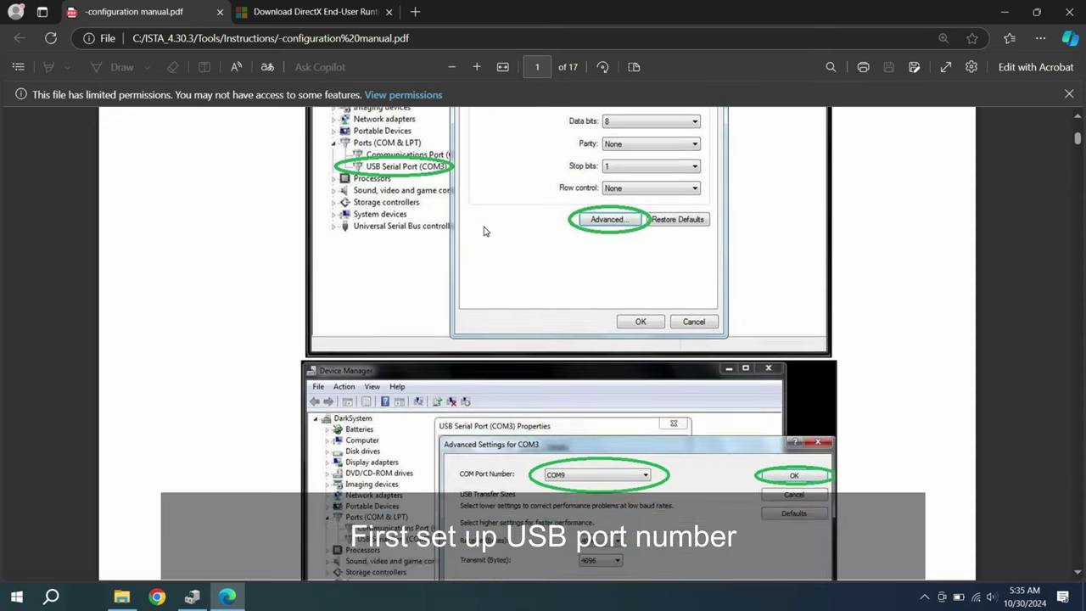
scroll(484, 235, down, 7)
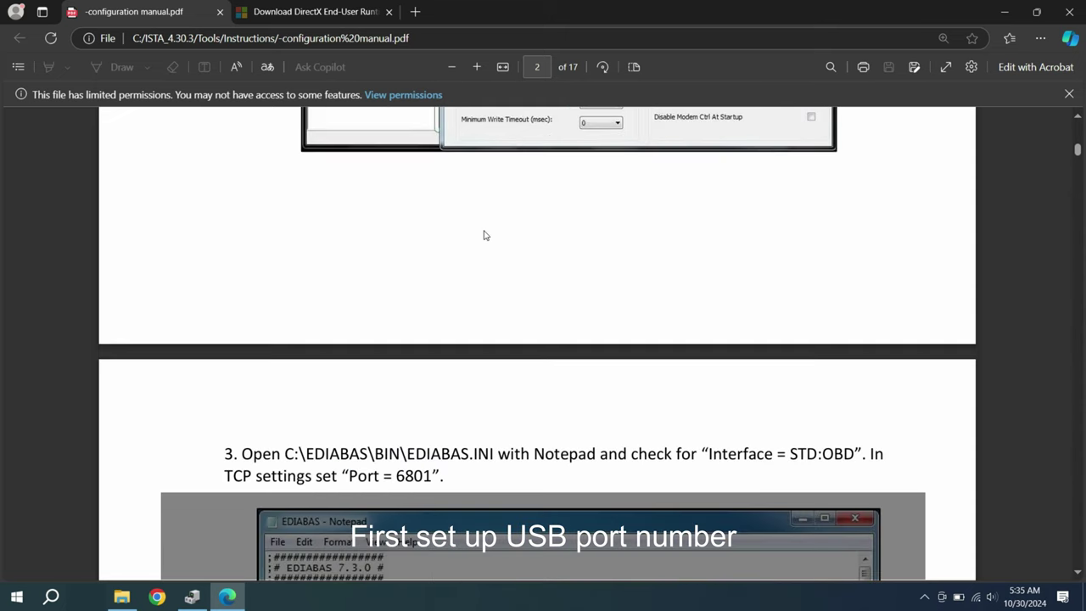
scroll(485, 235, up, 3)
scroll(485, 235, up, 4)
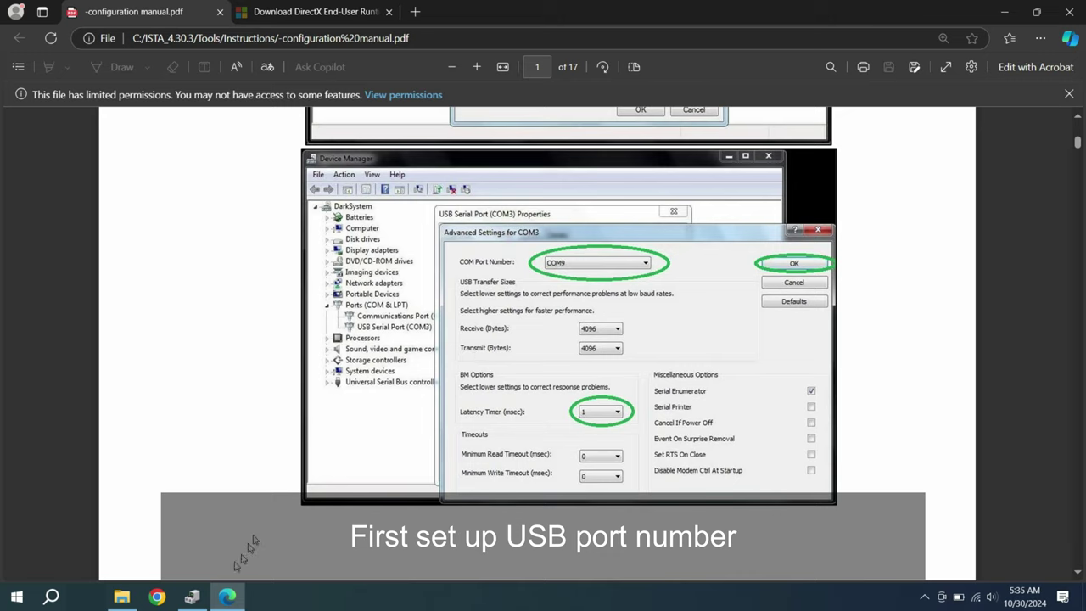
click(218, 599)
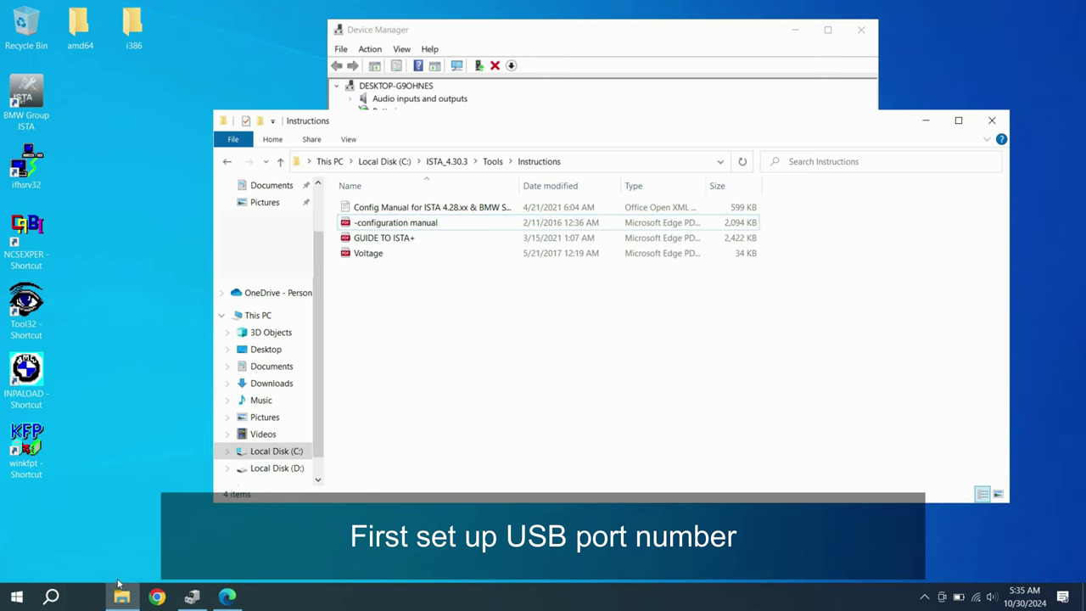
click(192, 597)
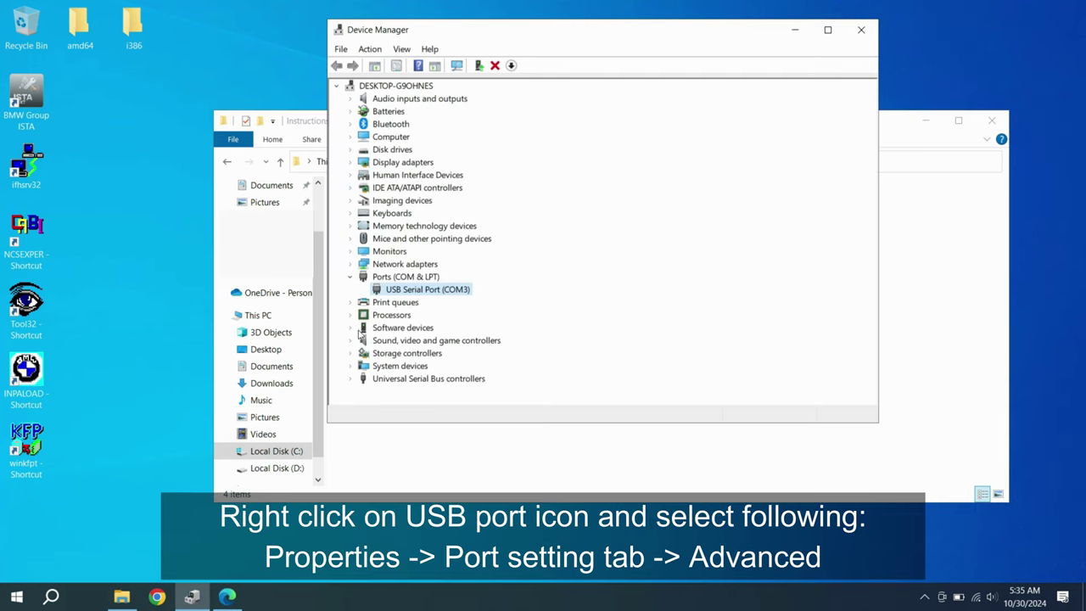
Open the advanced port settings of the USB Serial Port in Device Manager and set the COM port number to COM1
right_click(397, 290)
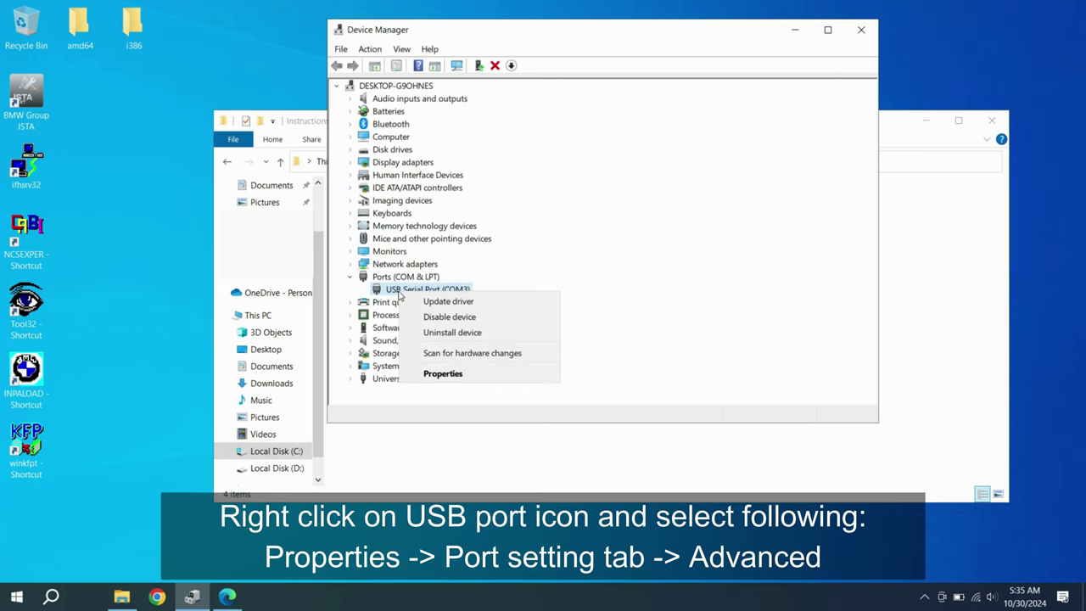
click(442, 373)
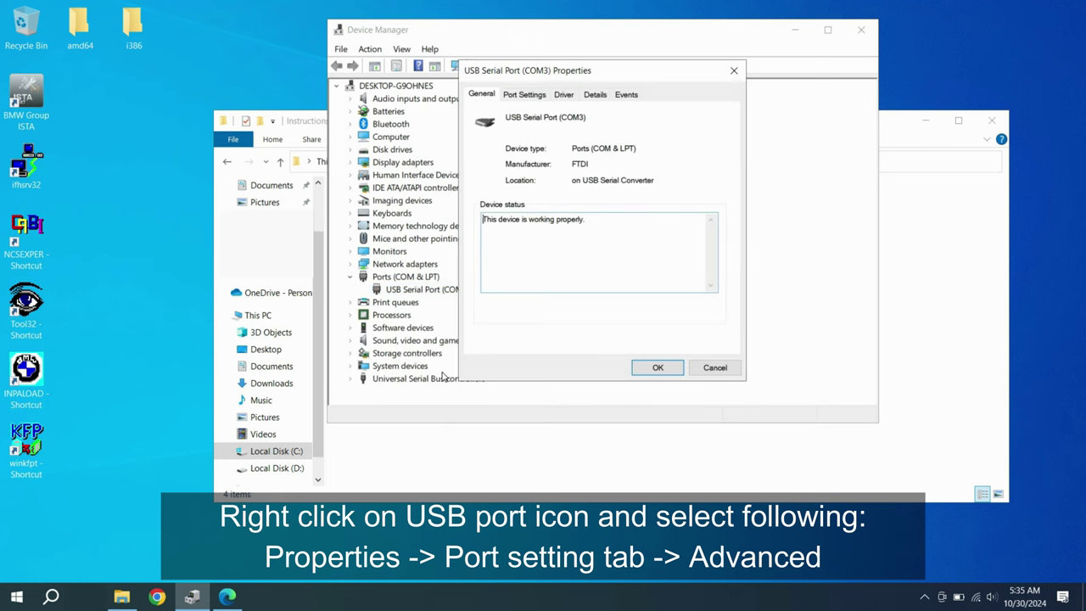
click(535, 95)
click(631, 261)
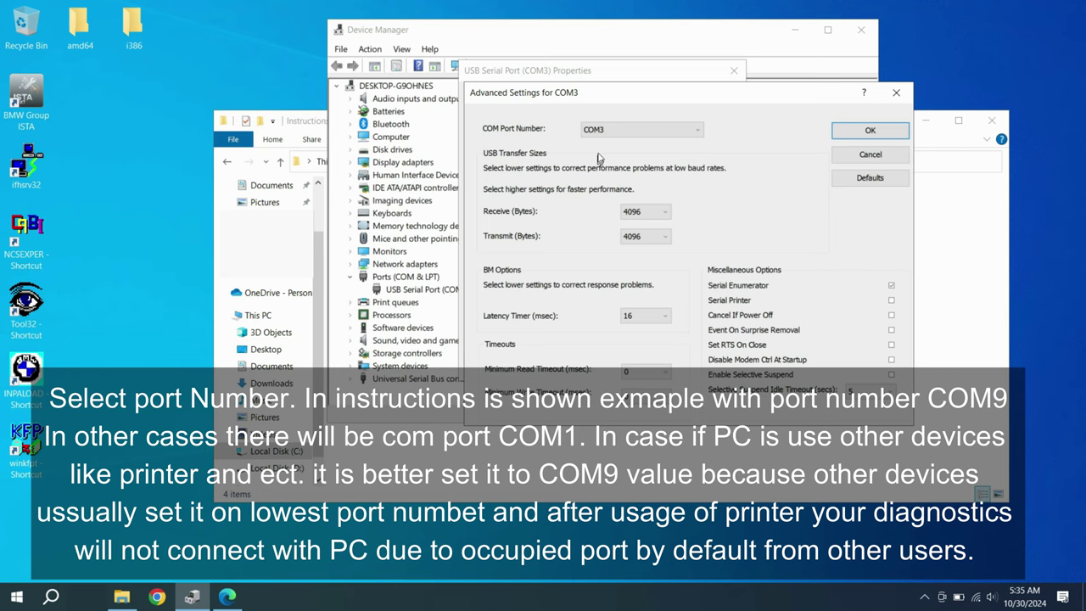
click(603, 131)
scroll(605, 144, up, 1)
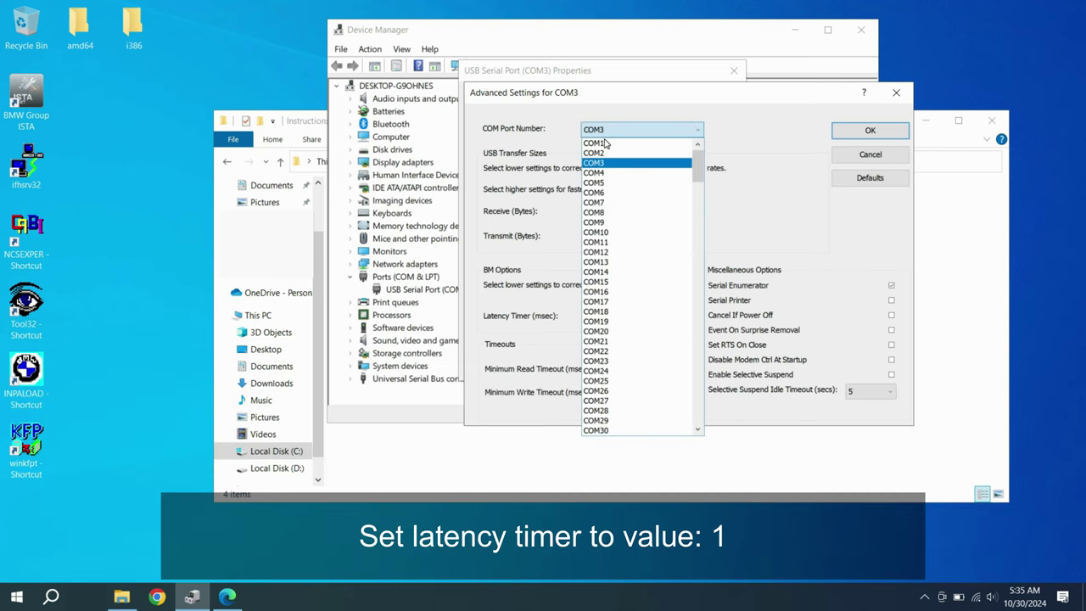
click(605, 145)
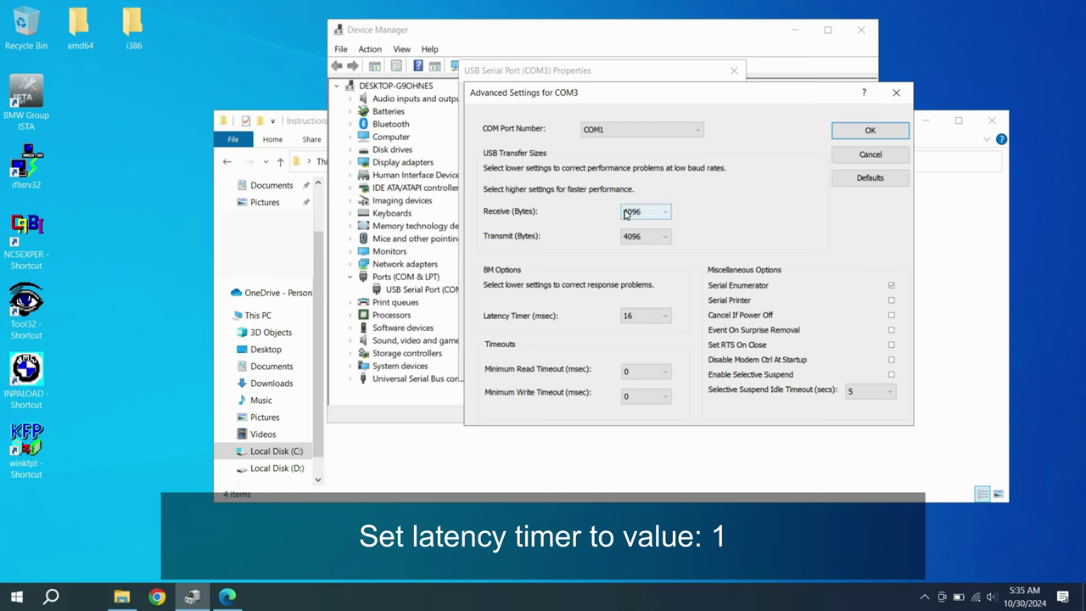
Set the port's latency timer to 1 msec, checking against the manual, and save the advanced settings and port properties
click(642, 314)
click(644, 313)
click(225, 596)
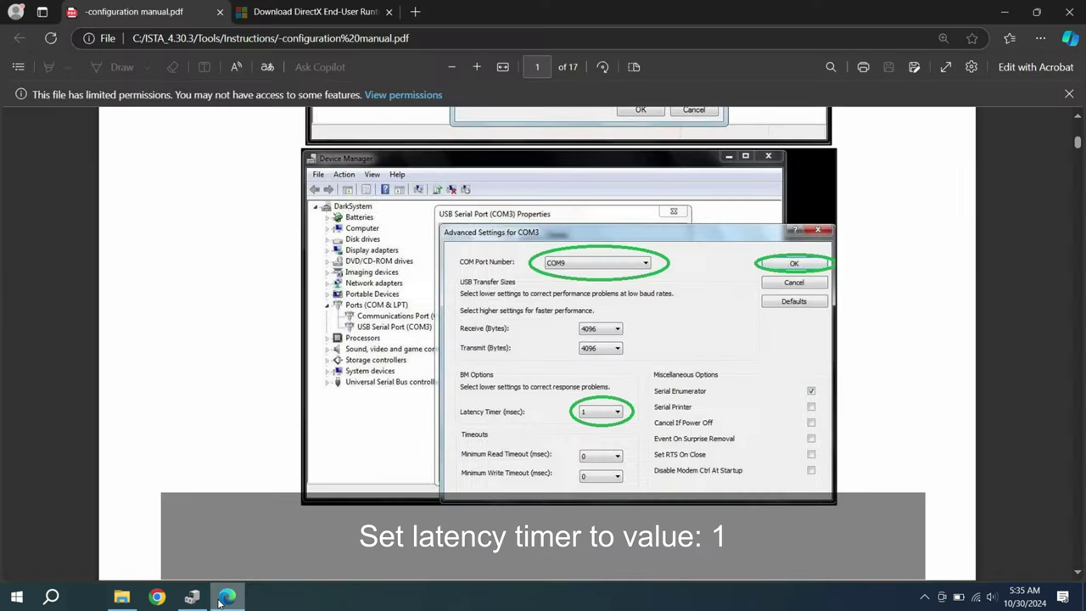
click(226, 596)
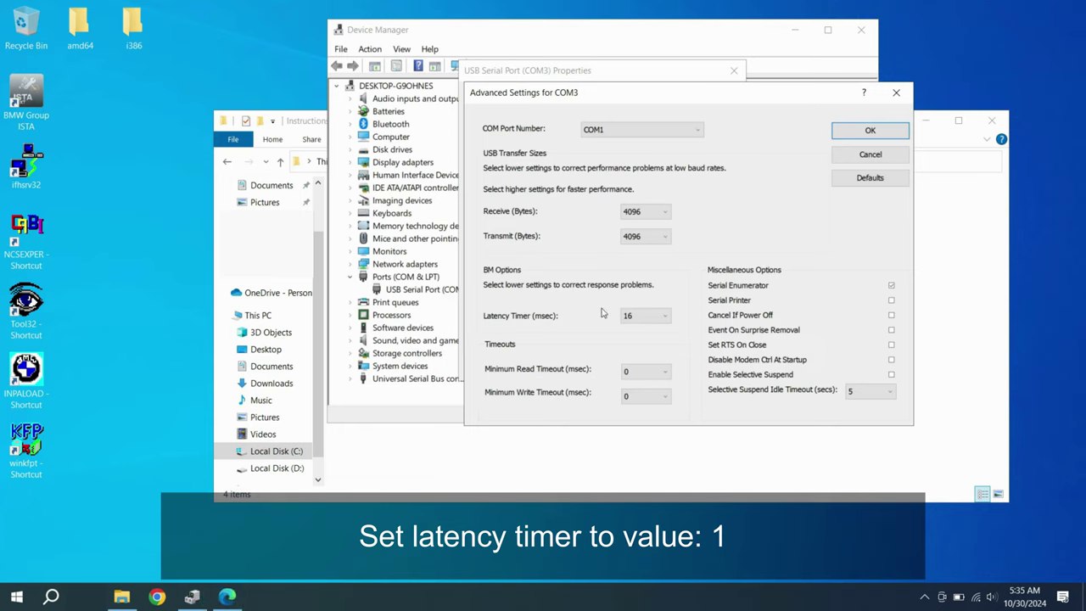
click(644, 314)
drag(665, 47, 665, 17)
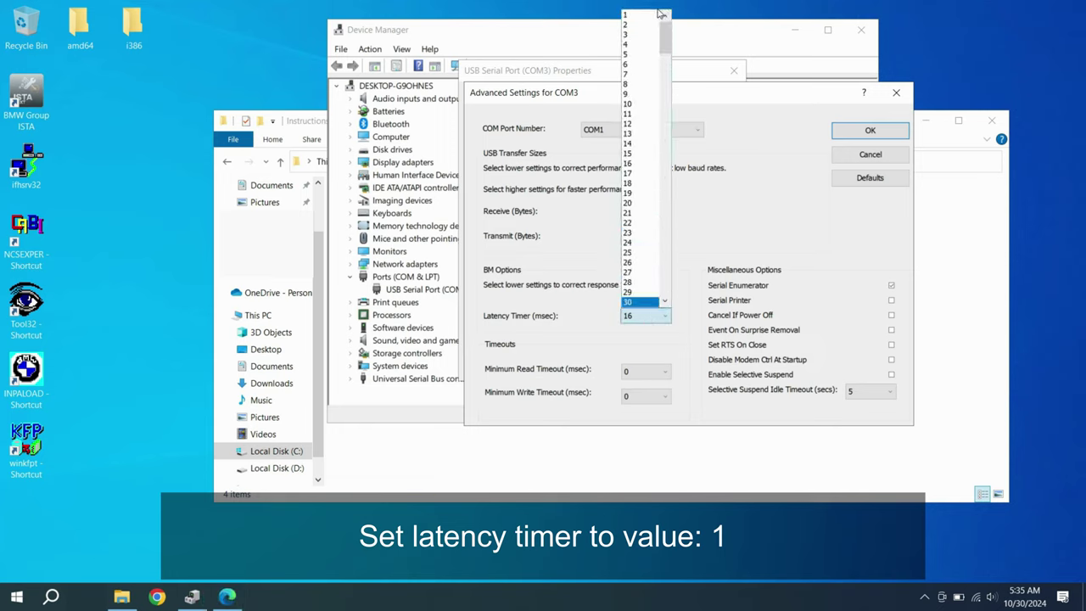
click(641, 15)
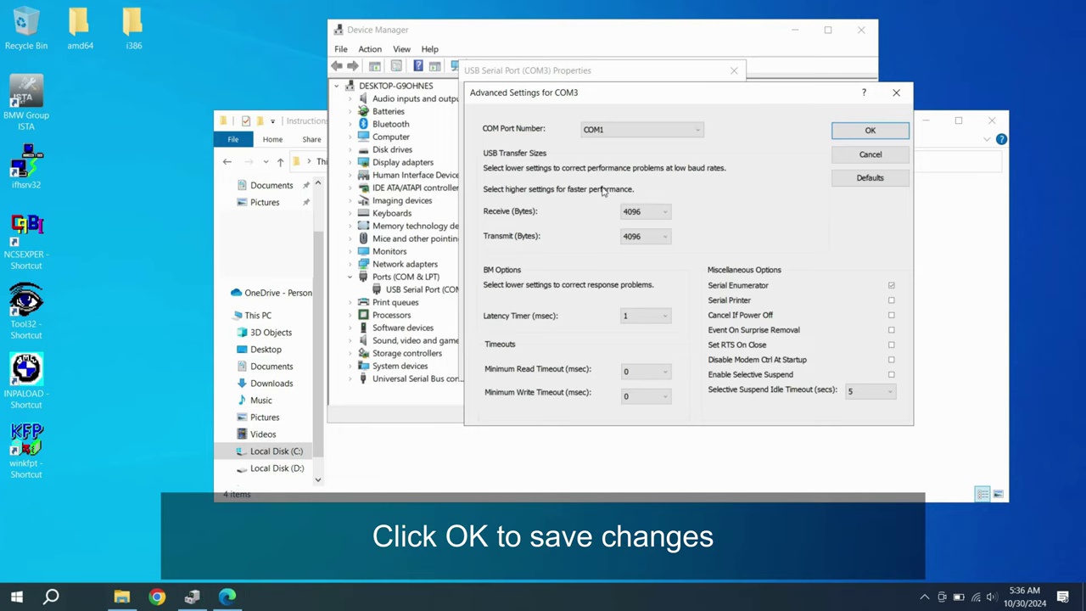
click(869, 130)
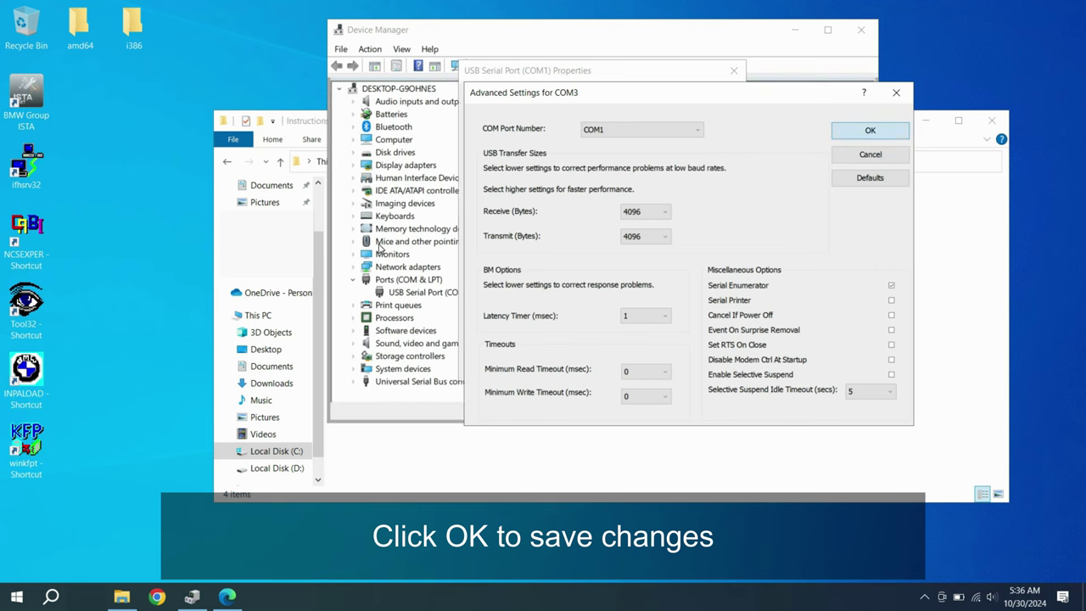
click(651, 367)
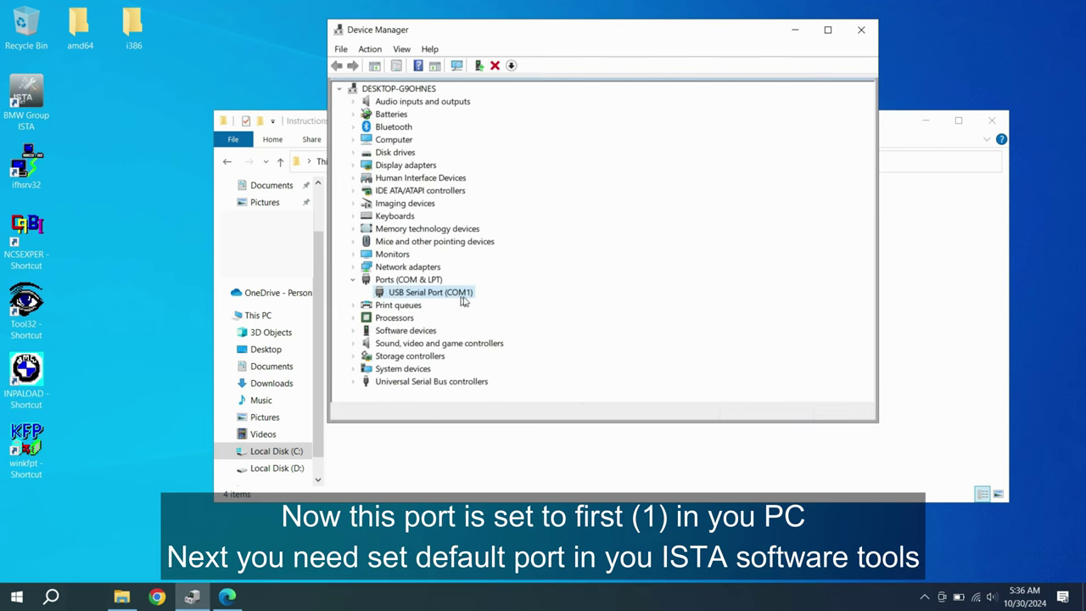
Read the manual's third instruction on the Interface and TCP port settings in EDIABAS.INI, highlighting the text and examining its illustrations
click(227, 596)
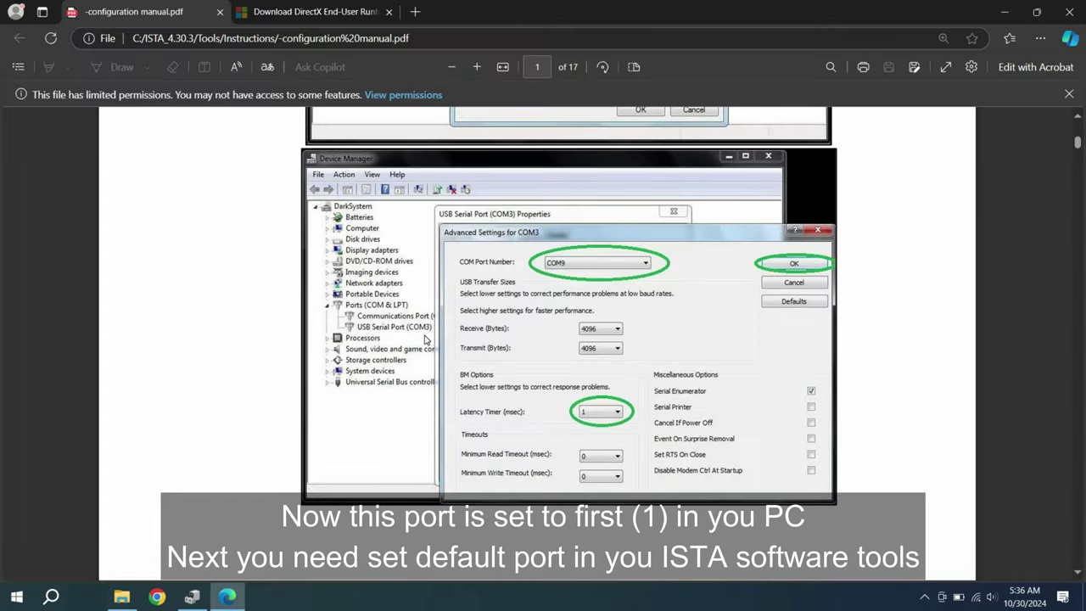
scroll(424, 340, down, 3)
scroll(424, 340, down, 6)
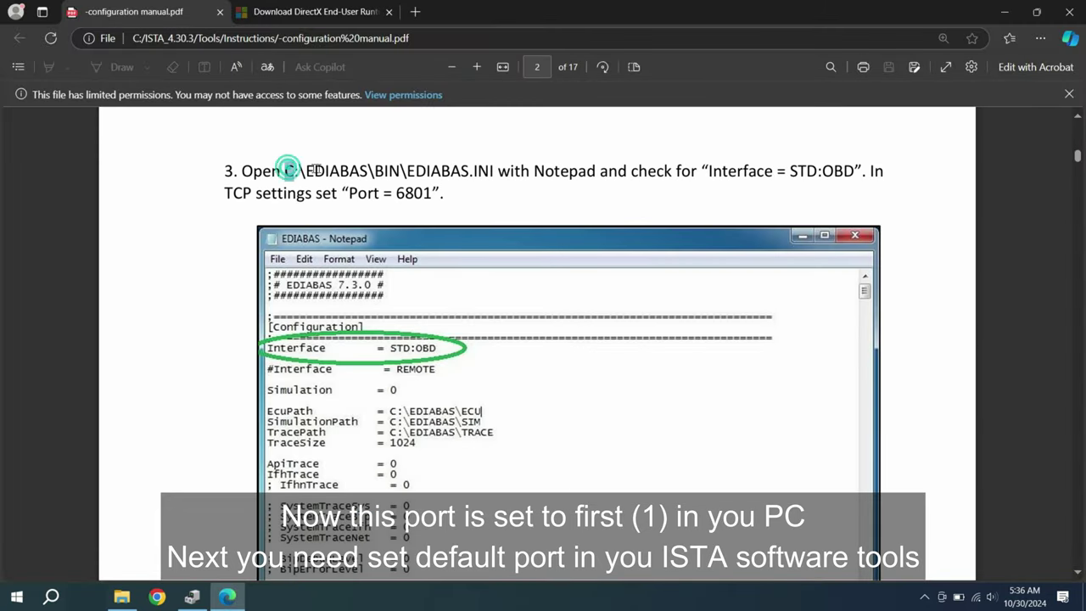
drag(285, 171, 875, 171)
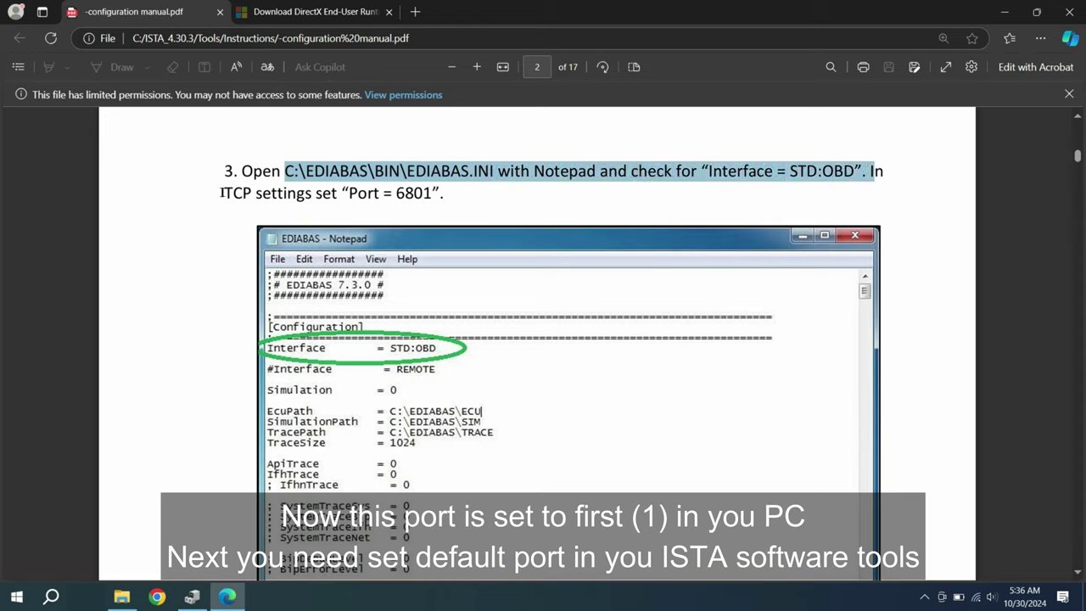
drag(222, 192, 441, 194)
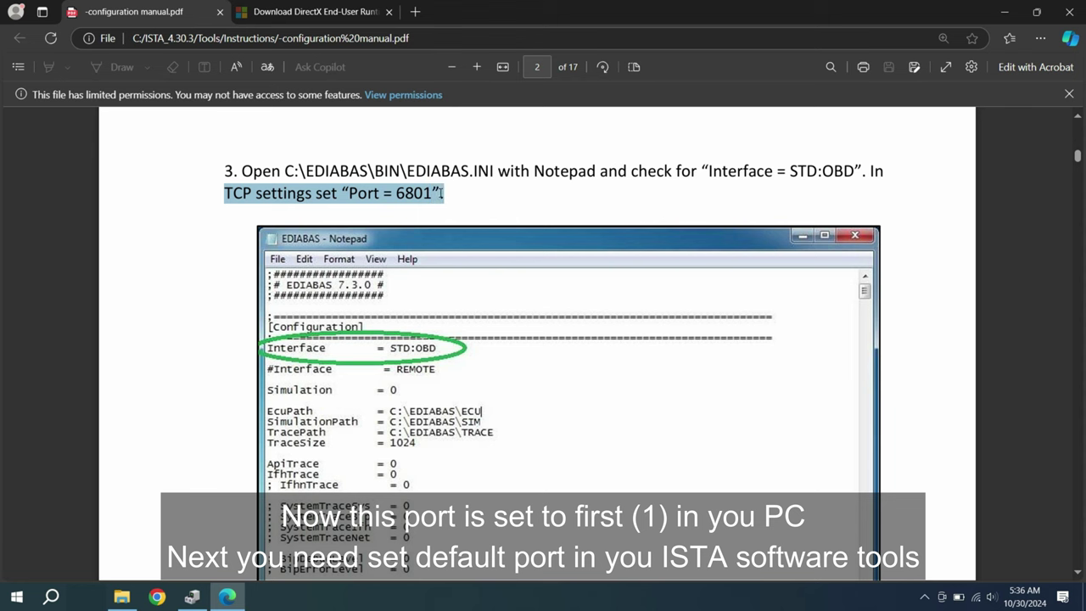
scroll(430, 301, down, 9)
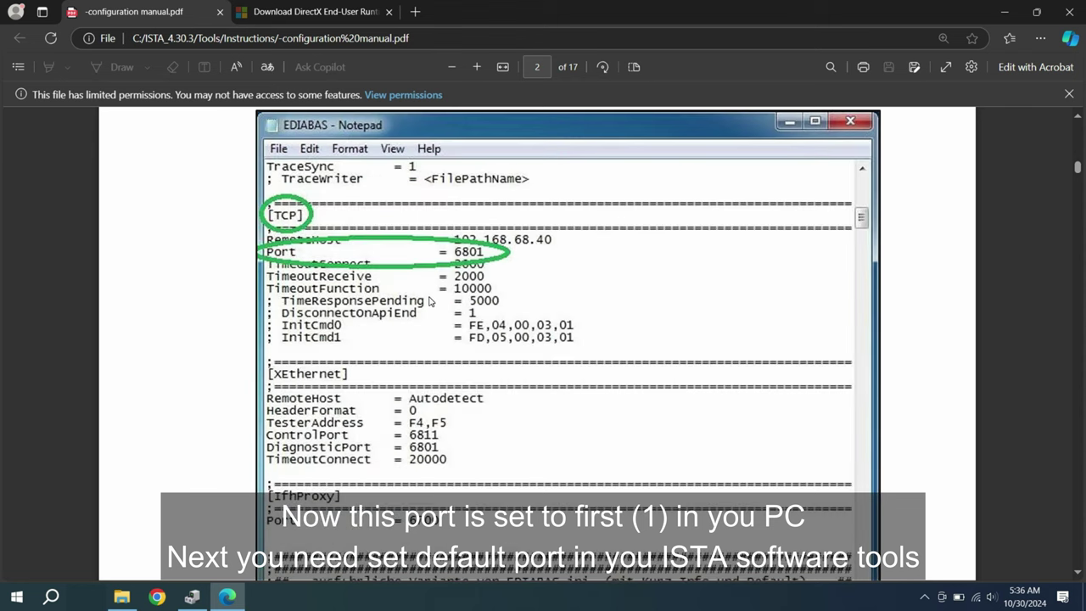
scroll(430, 301, up, 1)
scroll(458, 337, up, 6)
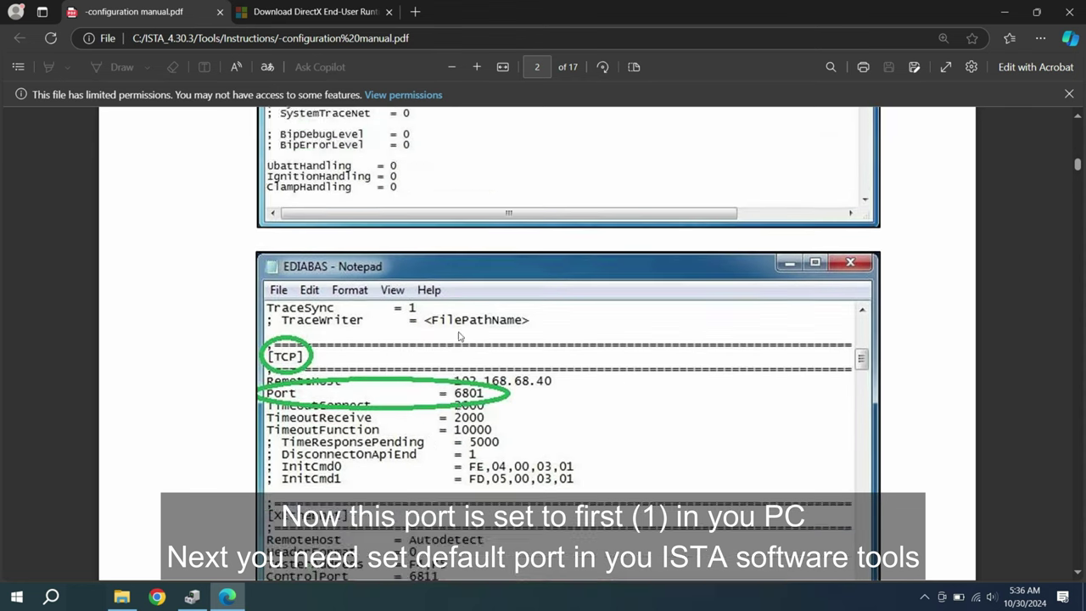
scroll(458, 336, up, 1)
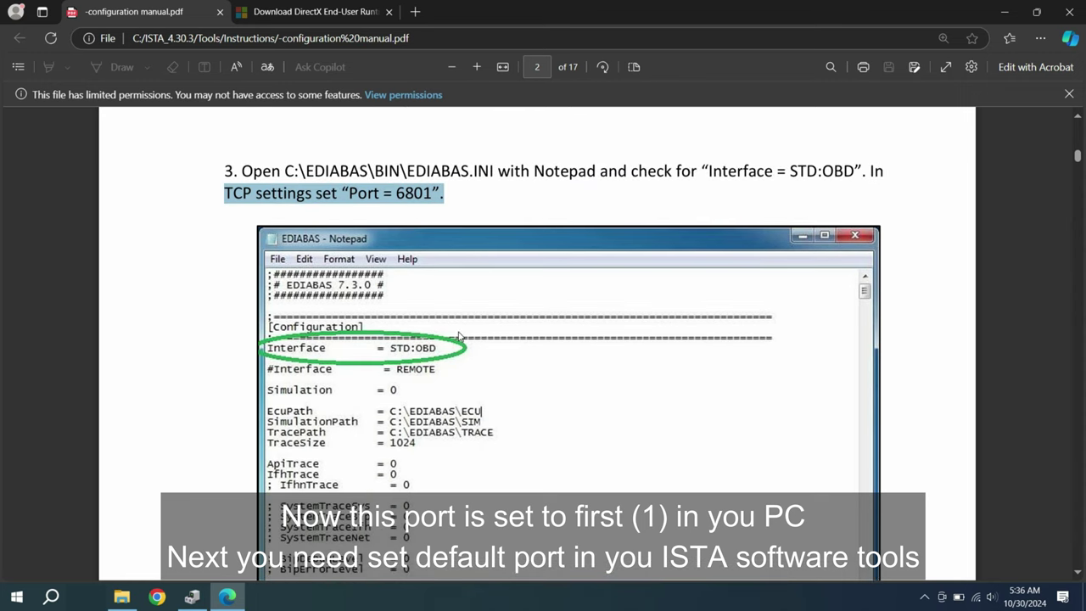
Open the C:\EDIABAS\Bin folder in File Explorer and minimize the manual's window
click(122, 596)
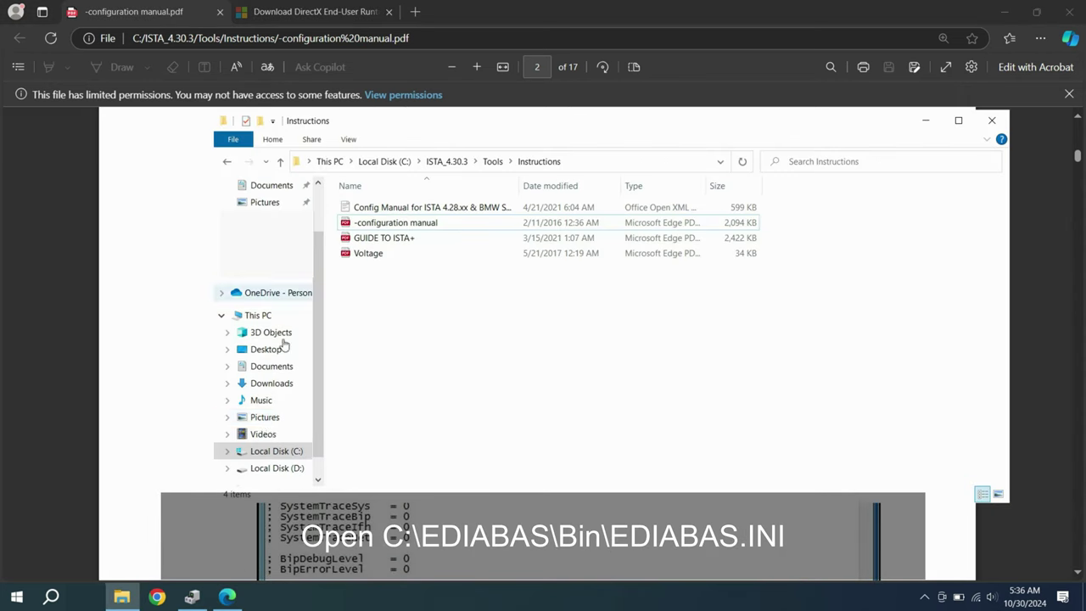
click(270, 450)
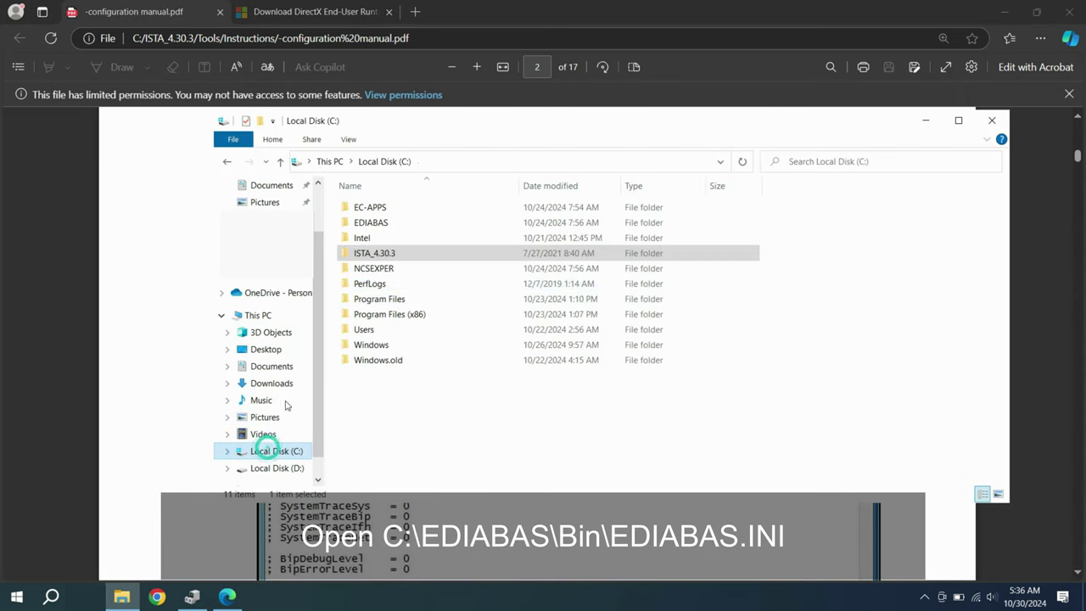
double_click(386, 223)
double_click(380, 220)
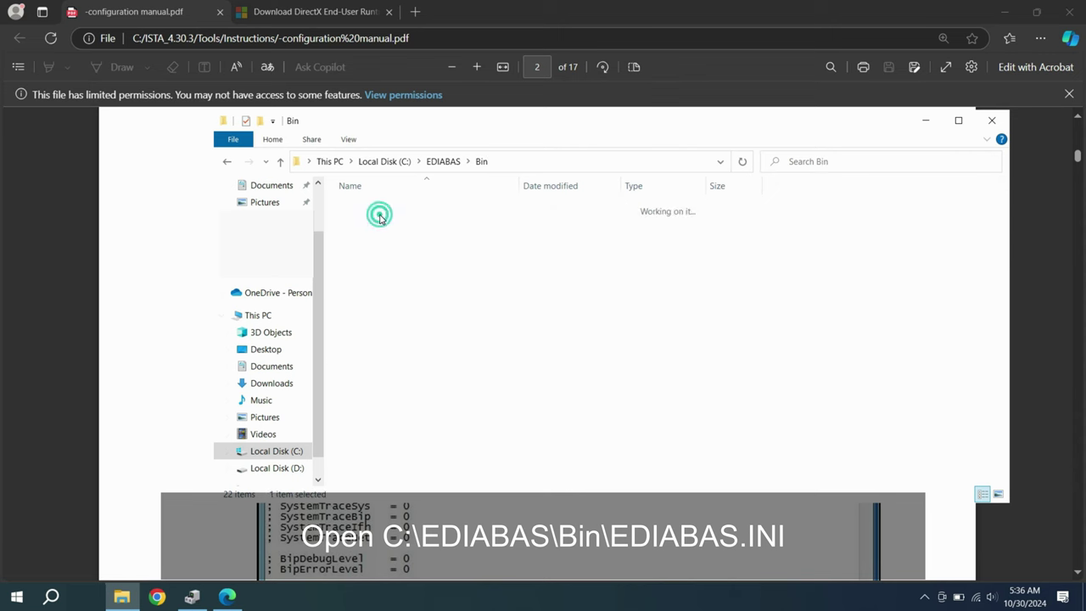
click(175, 297)
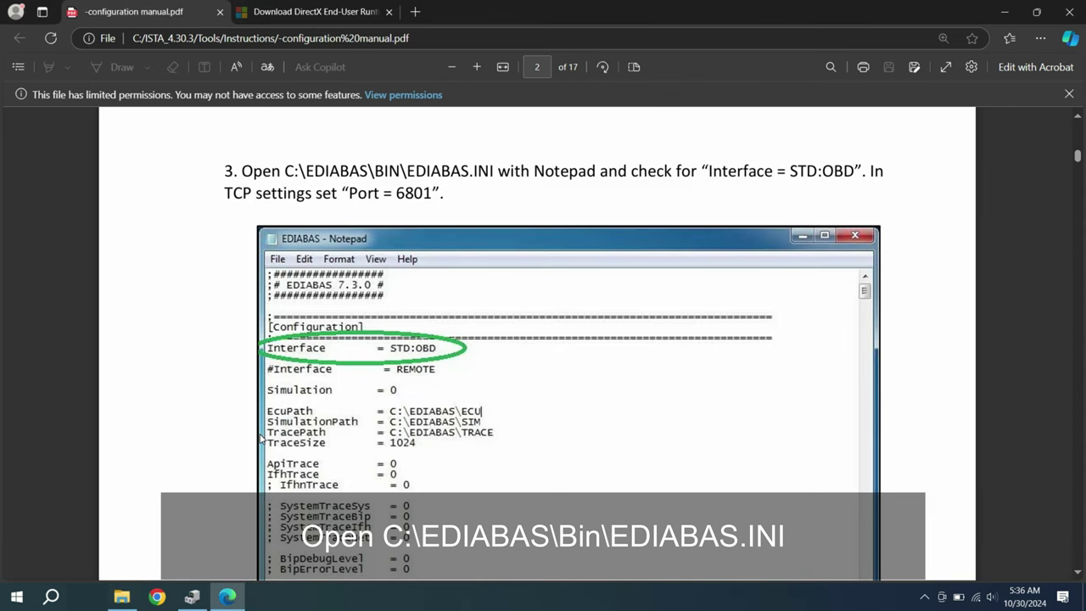
click(226, 596)
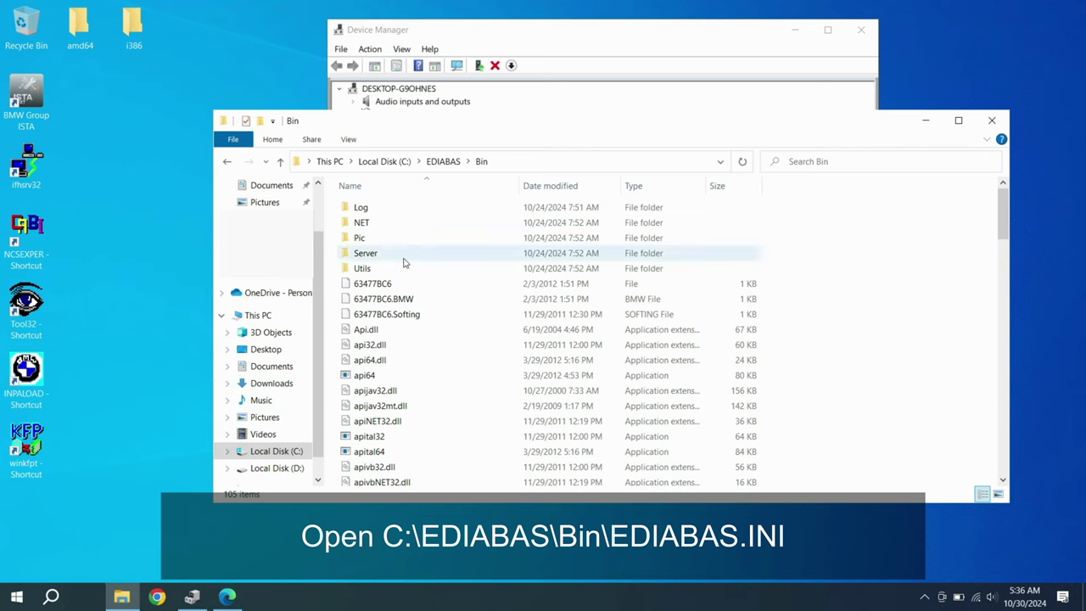
Find the EDIABAS configuration settings file in the Bin folder and check its name and file type in its properties
scroll(331, 417, down, 3)
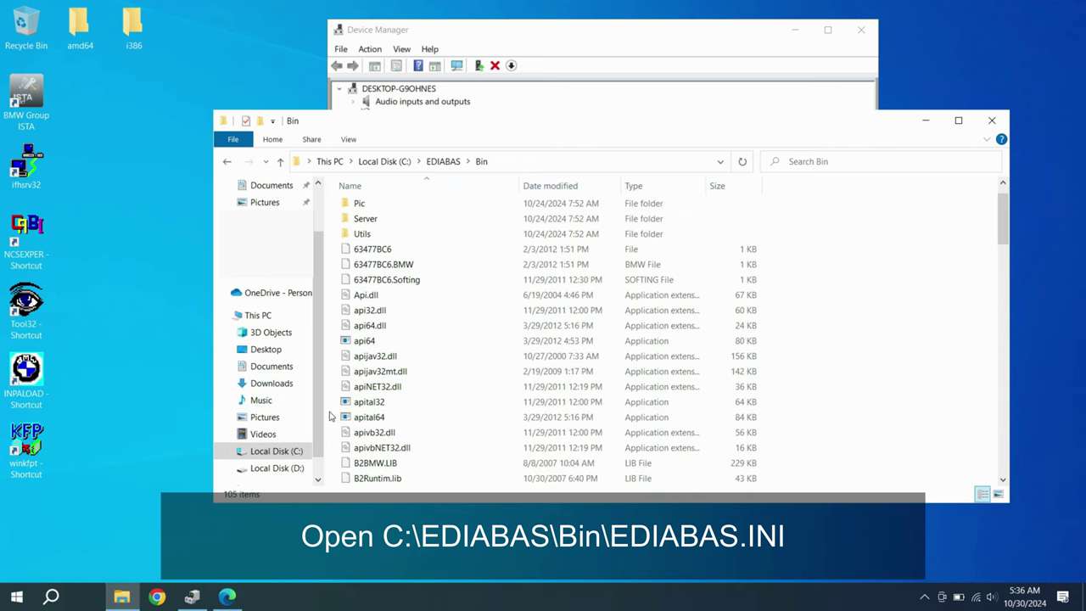
scroll(330, 416, down, 6)
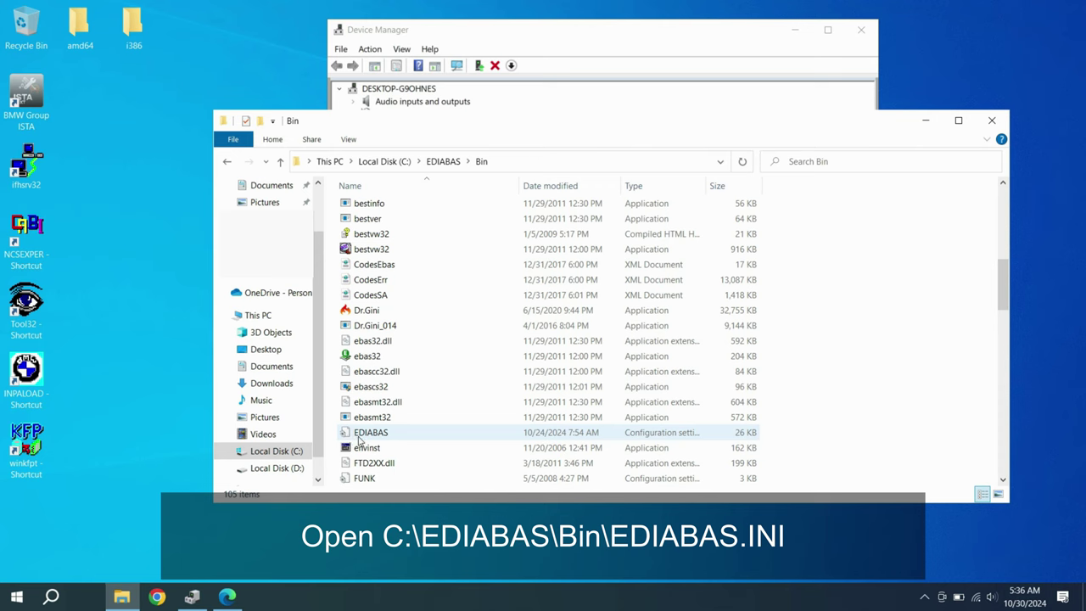
click(360, 436)
right_click(370, 434)
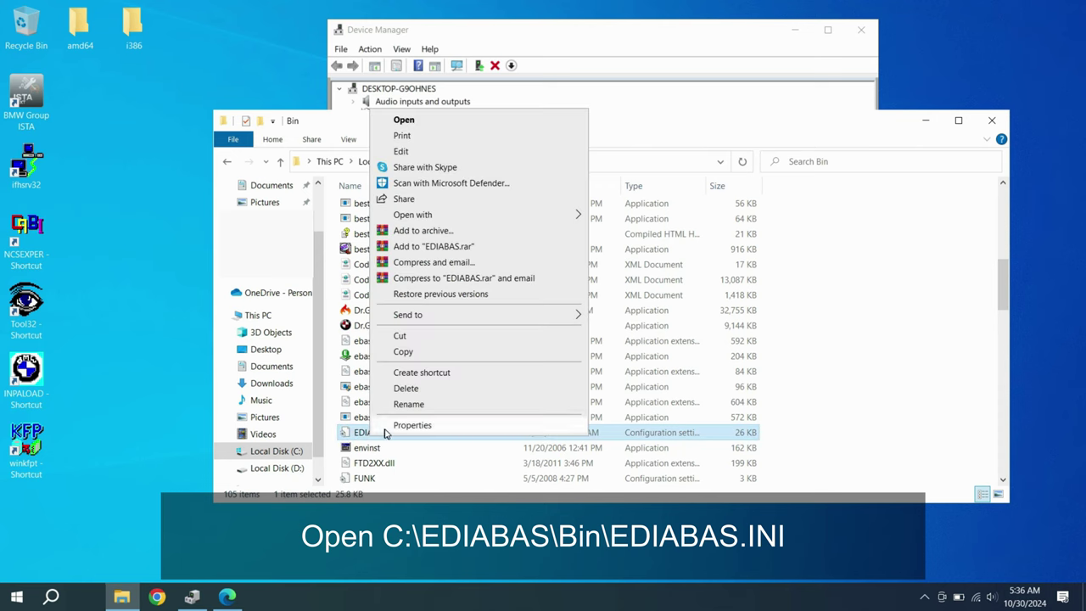
click(386, 426)
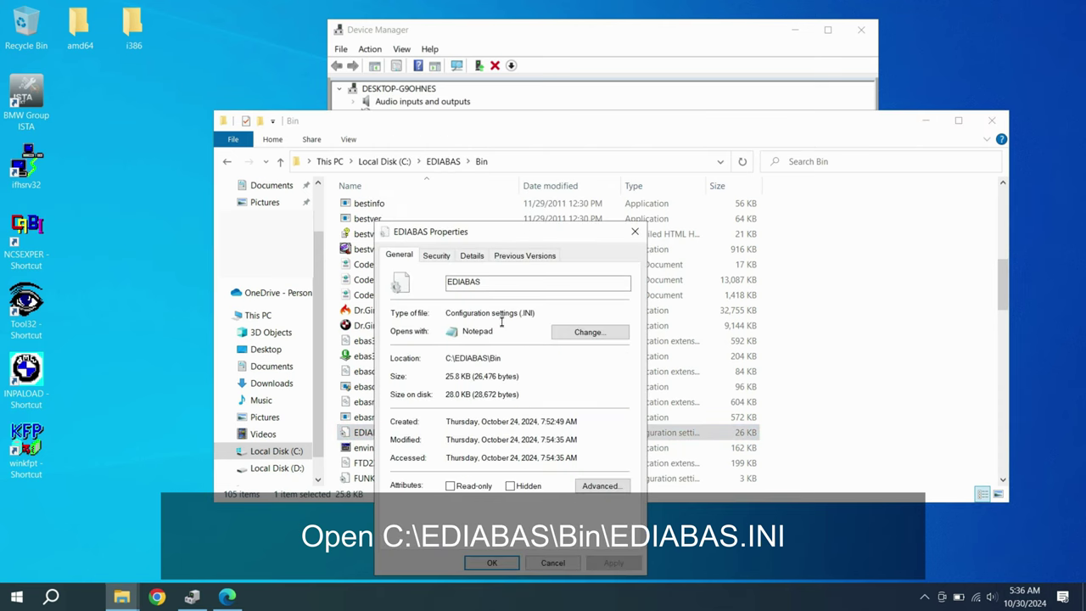
double_click(484, 283)
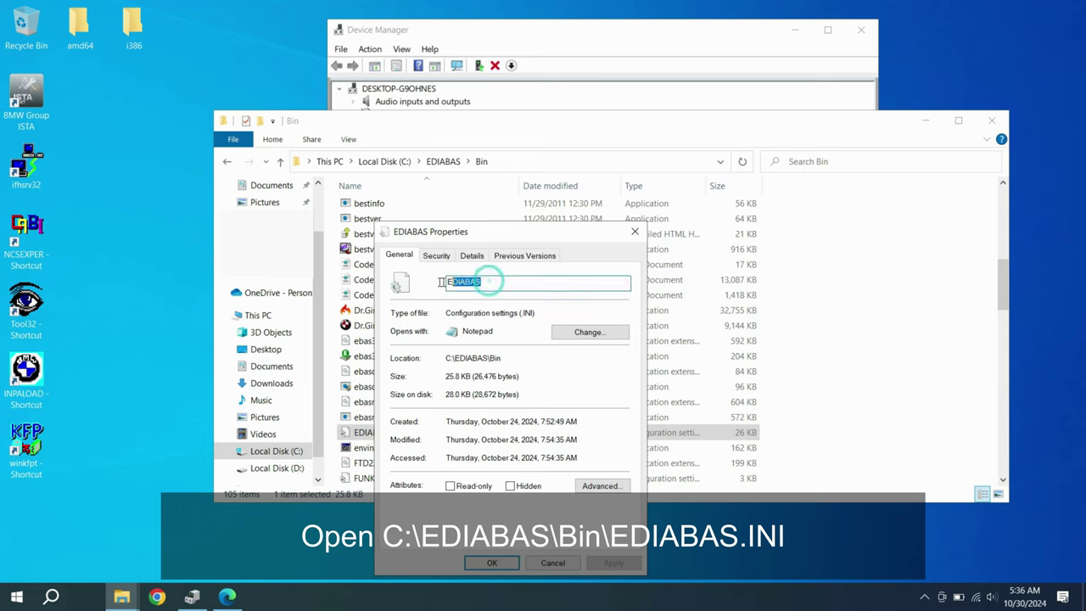
double_click(531, 313)
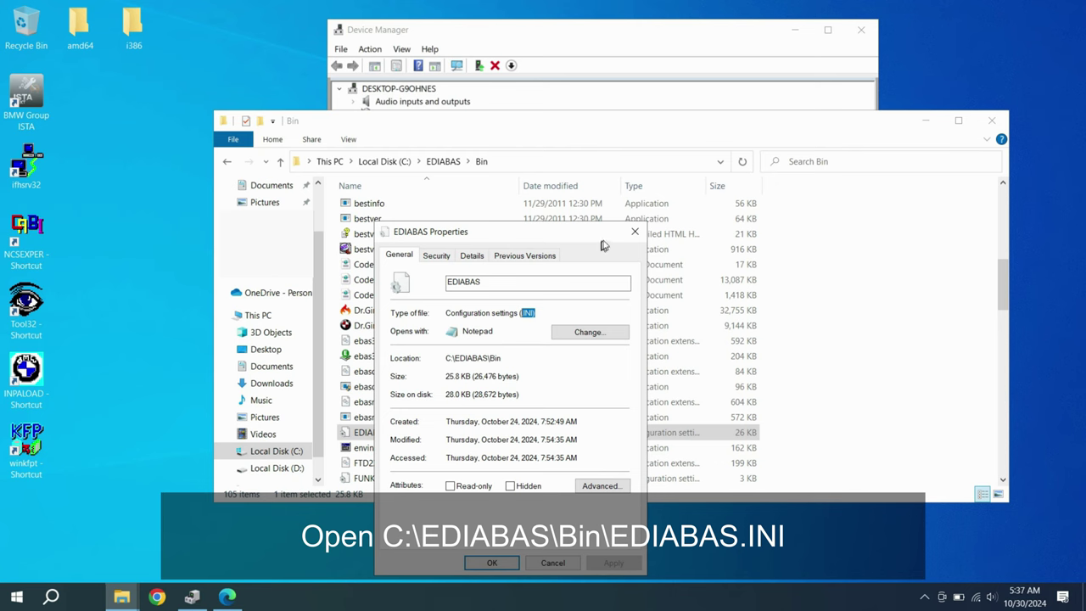
click(635, 231)
Open EDIABAS.INI in Notepad, compare its Interface line under [Configuration] with the manual, and close the file
double_click(380, 432)
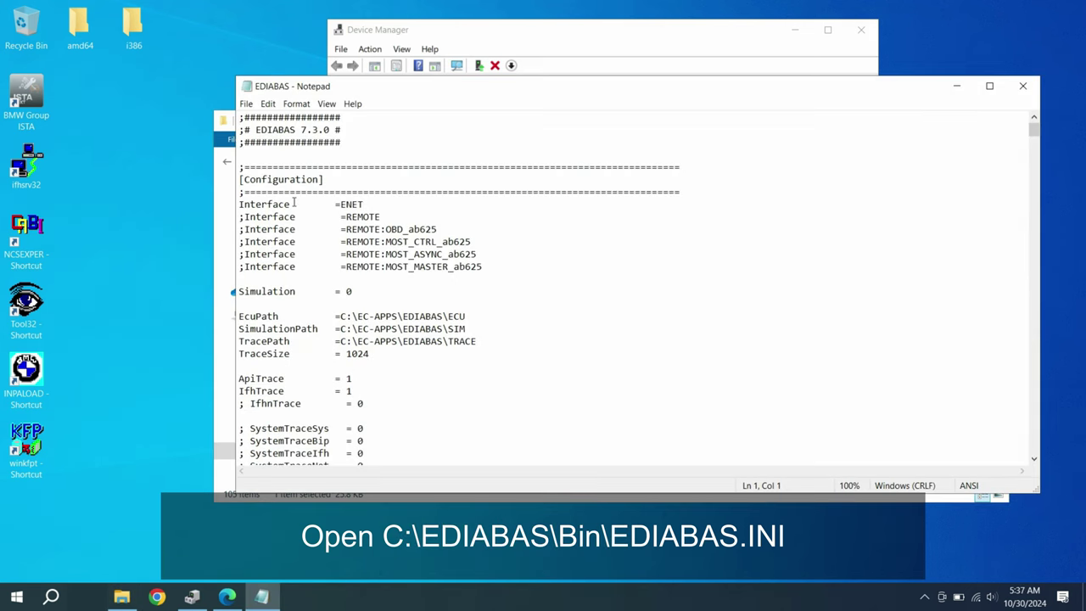
click(240, 598)
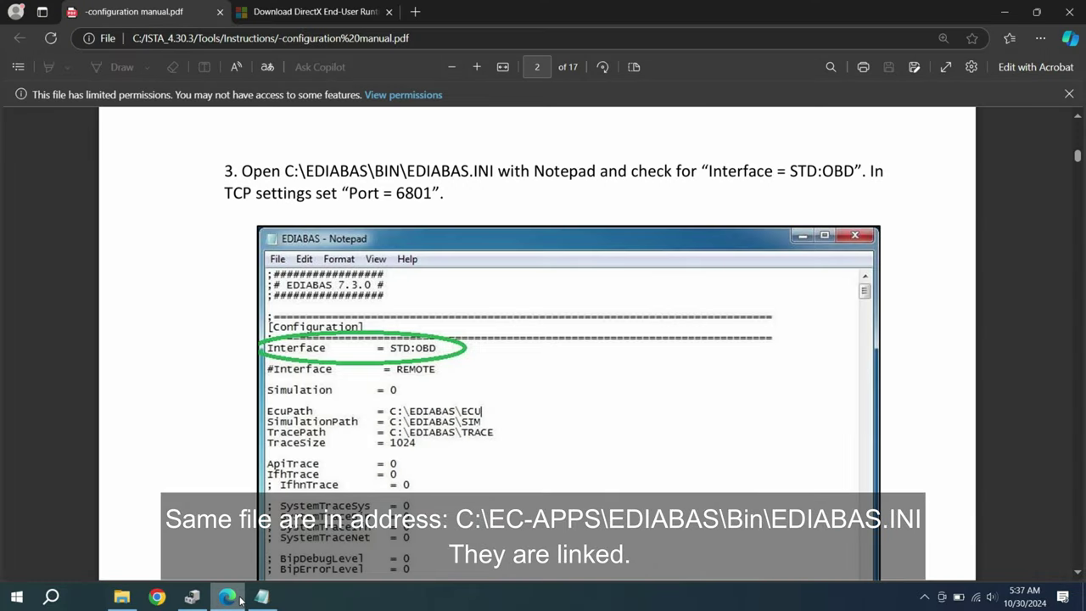
click(240, 598)
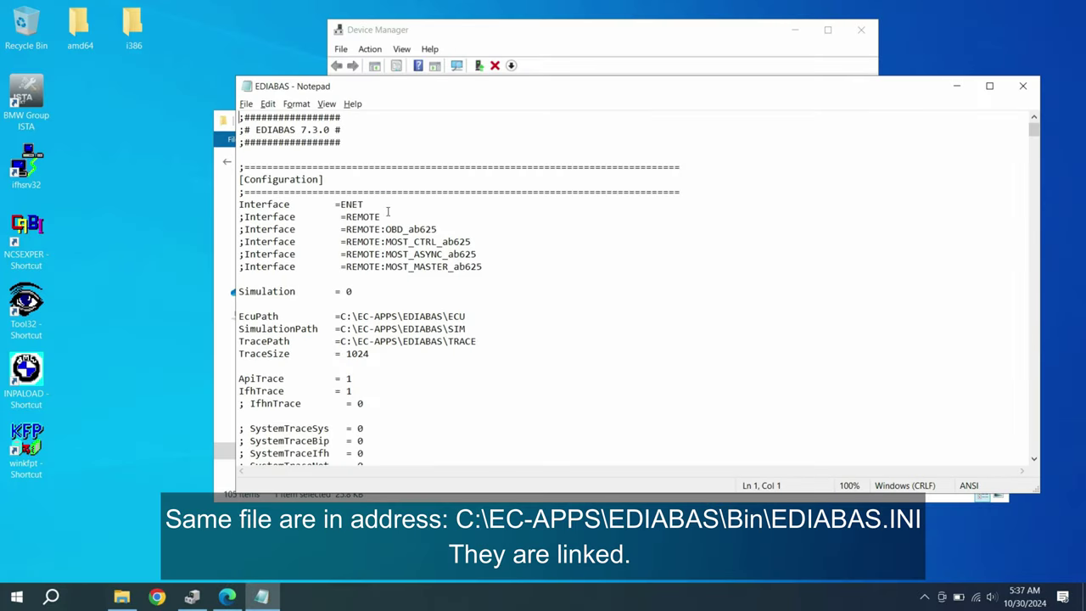
drag(375, 205, 227, 206)
click(1022, 86)
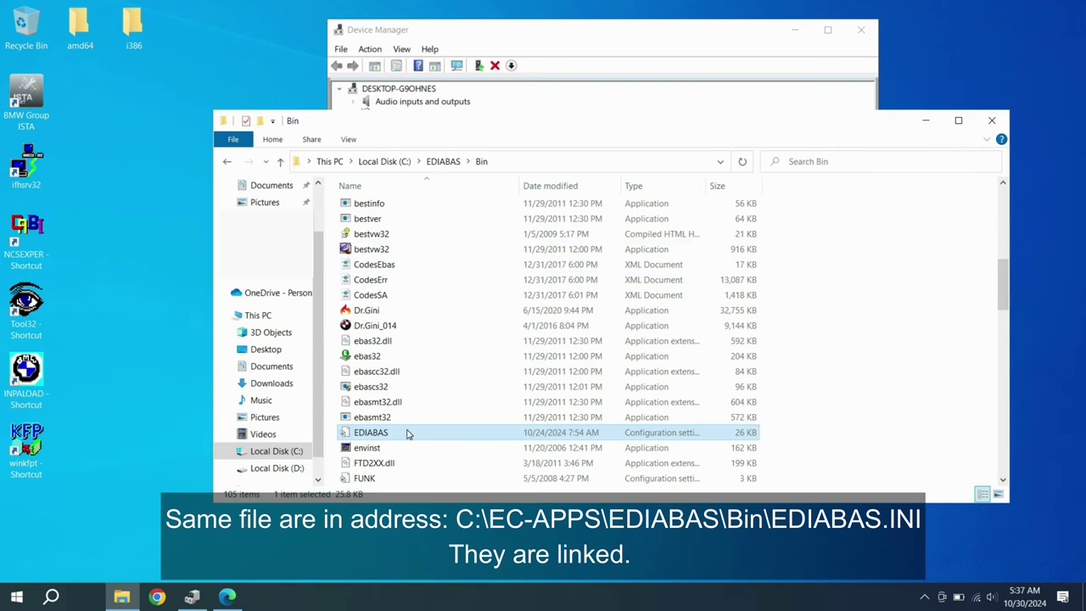
Go to C:\EC-APPS\EDIABAS\Bin in File Explorer and open the EDIABAS configuration settings file in Notepad
scroll(406, 433, down, 4)
click(282, 163)
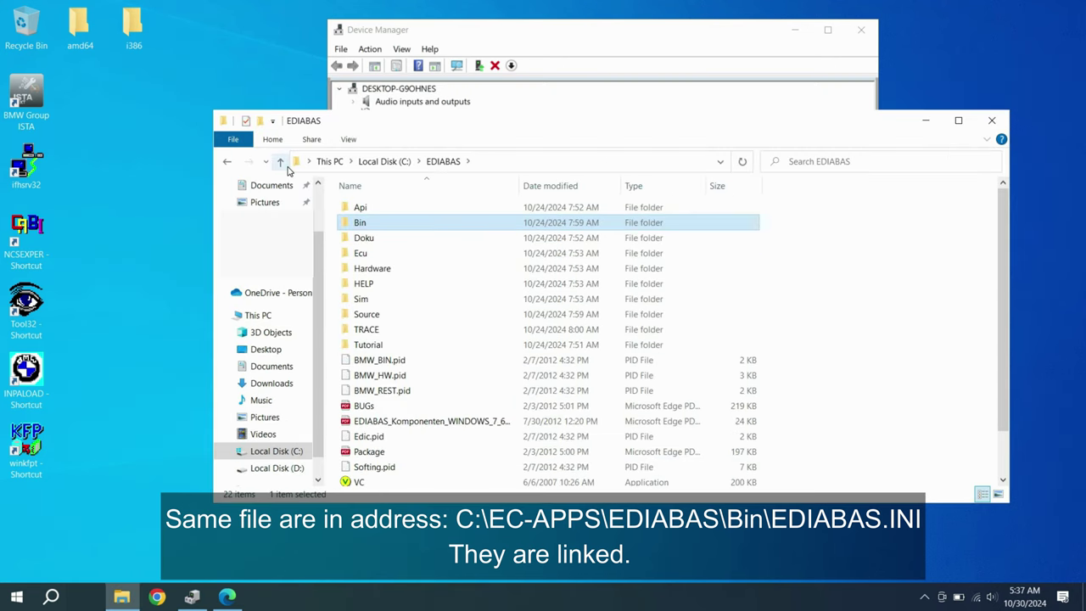
click(286, 168)
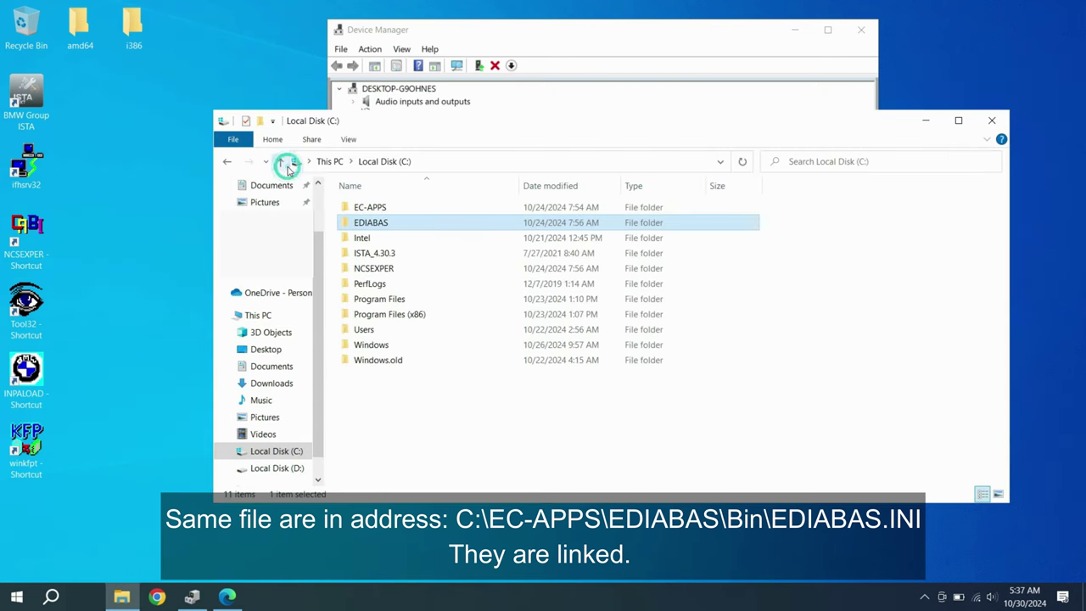
double_click(374, 208)
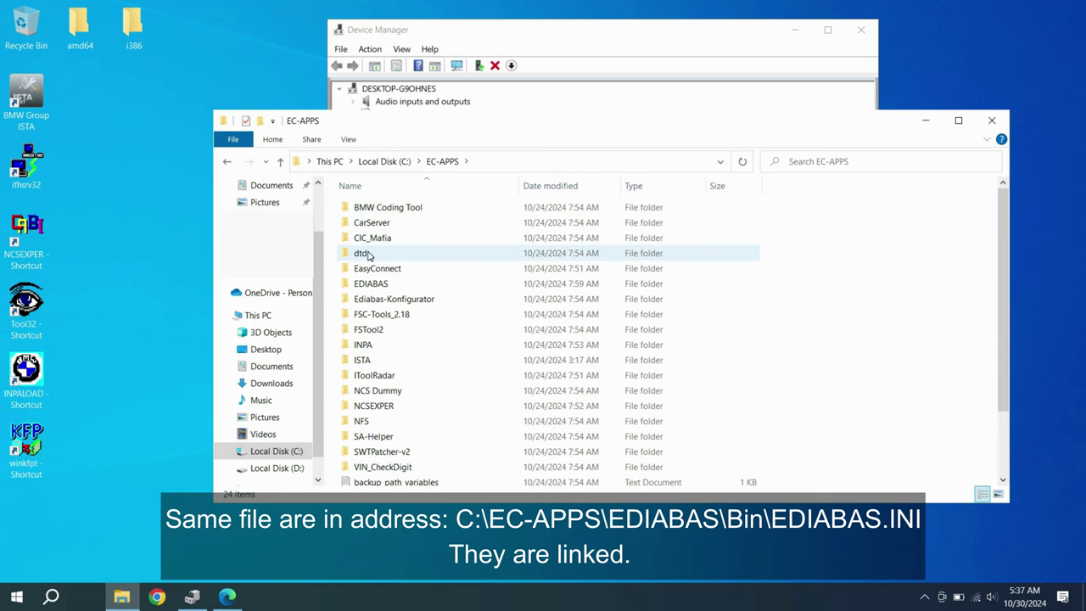
double_click(381, 282)
double_click(370, 225)
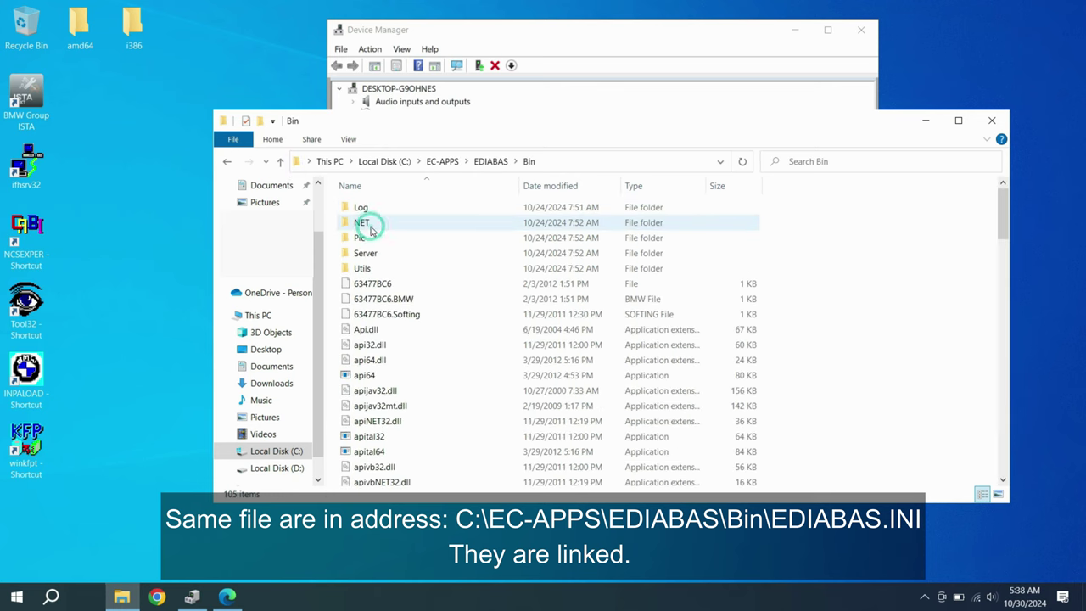
scroll(404, 342, down, 3)
scroll(405, 342, down, 8)
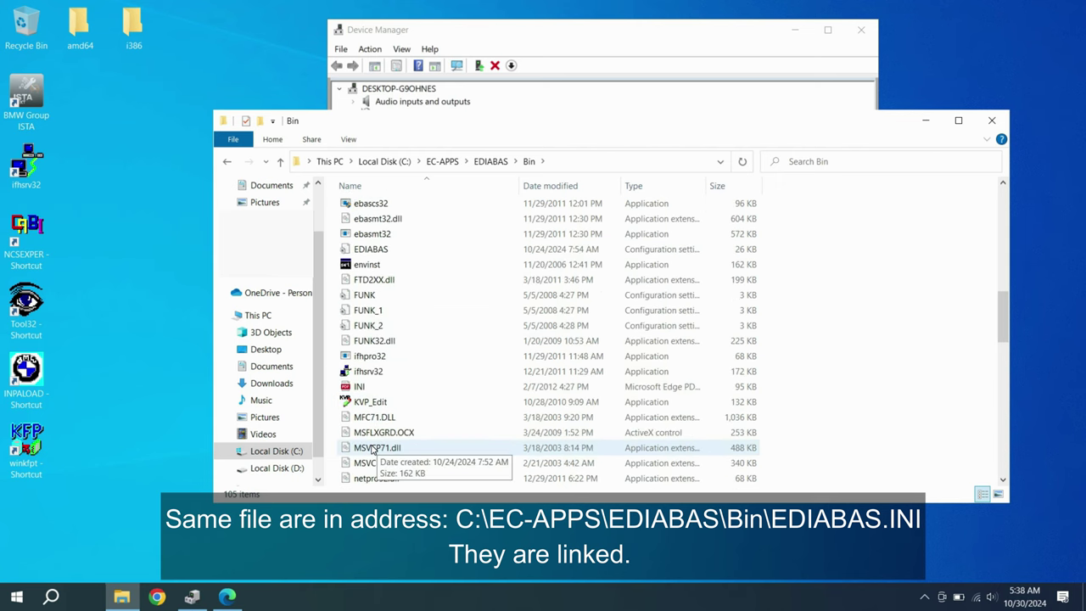
double_click(366, 248)
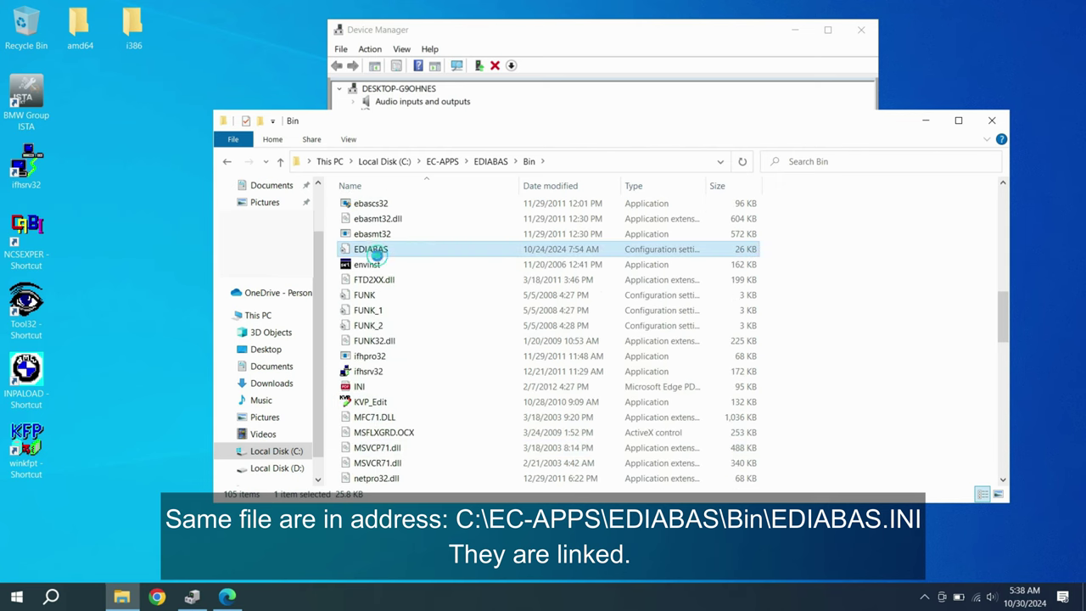
Locate and highlight the active Interface line under [Configuration] and the Port line under [TCP] in EDIABAS.INI
drag(364, 204, 228, 208)
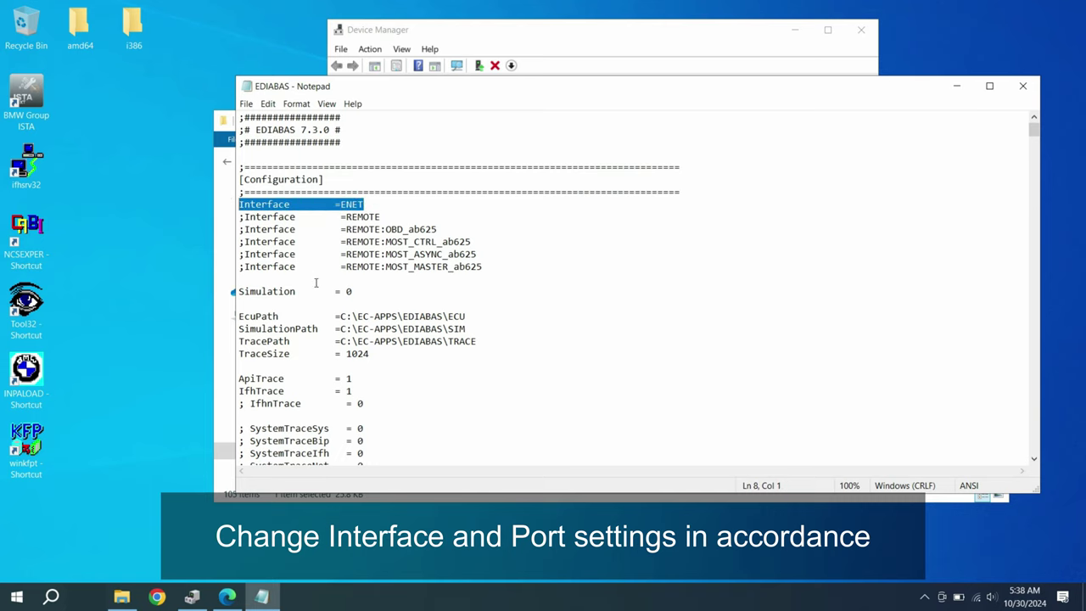
scroll(315, 283, down, 12)
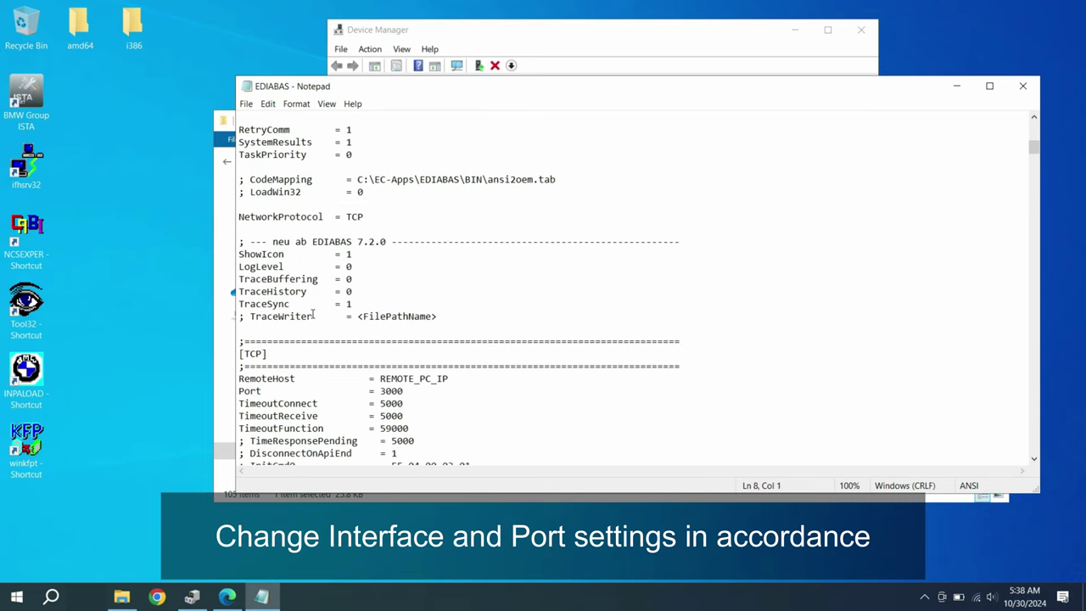
drag(421, 391, 229, 392)
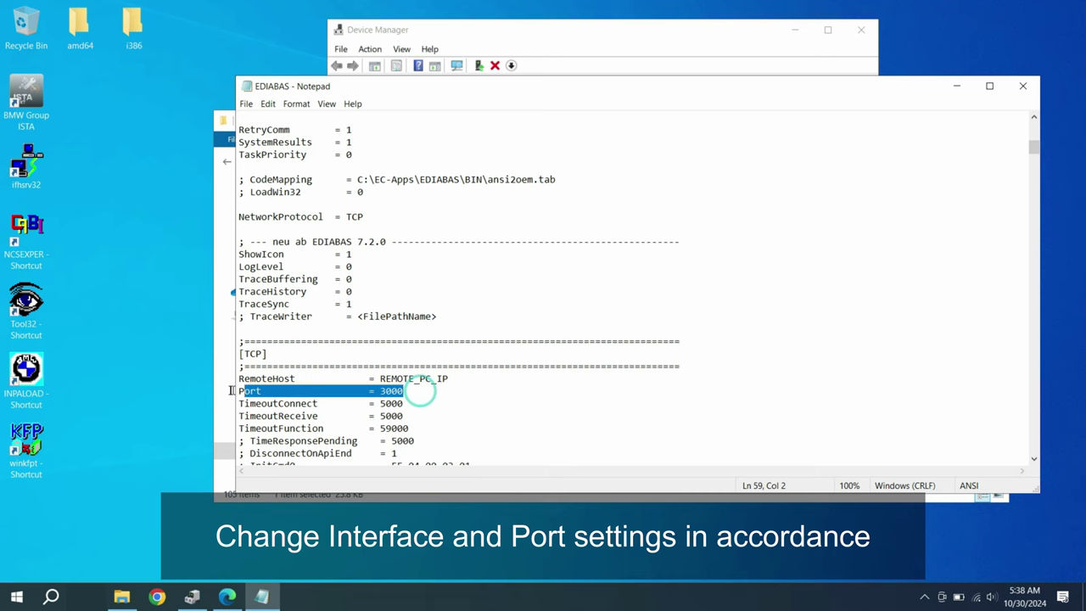
Switch to the configuration manual in Edge and review instruction 3's Interface and TCP port values, highlighting STD:OBD in the text
click(225, 597)
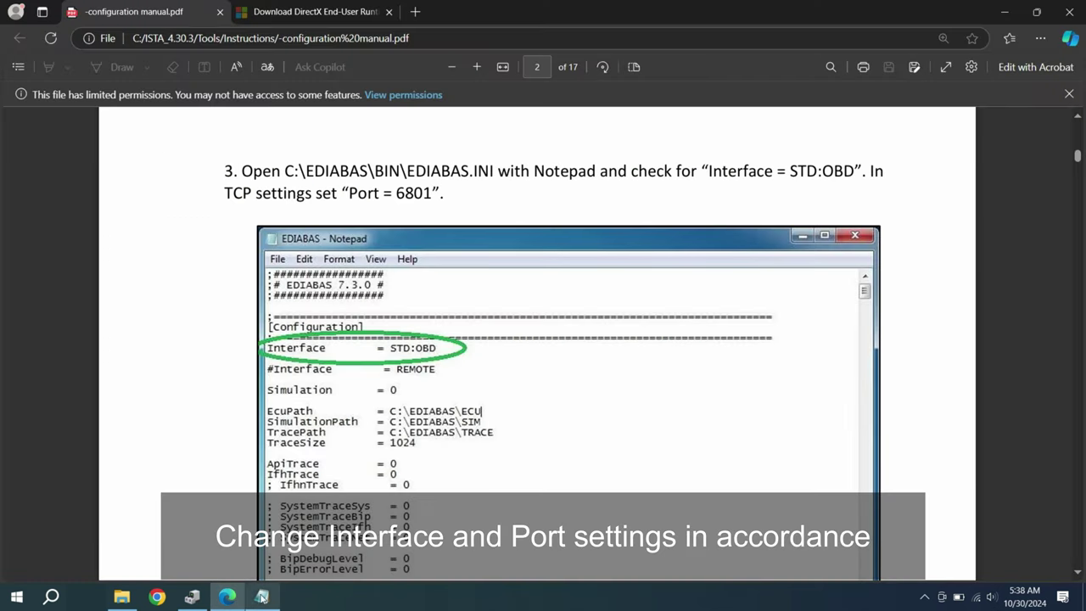
scroll(319, 454, down, 5)
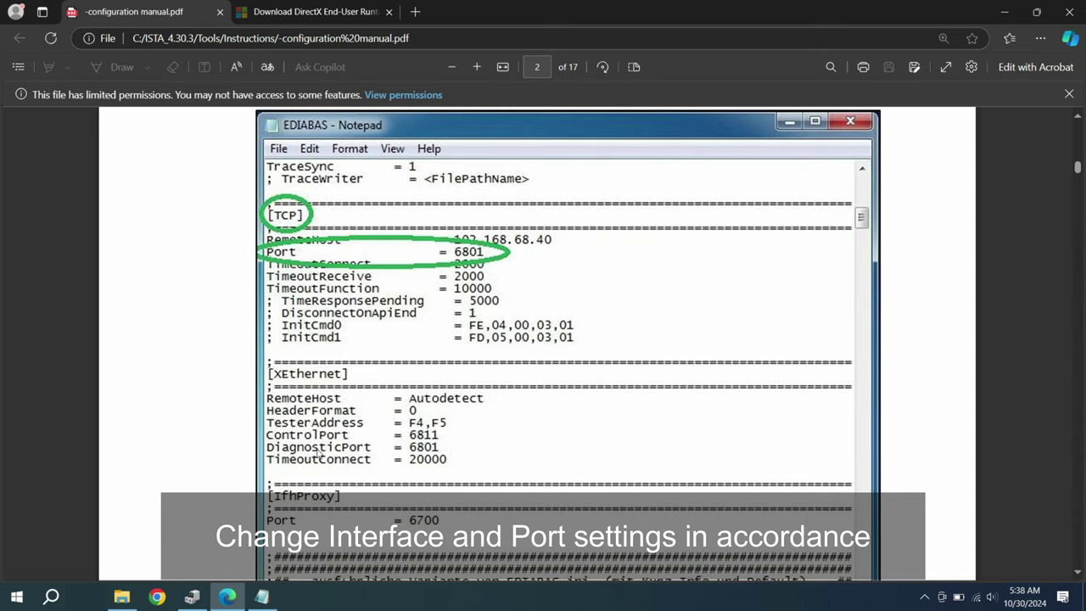
scroll(319, 454, up, 1)
scroll(308, 287, up, 3)
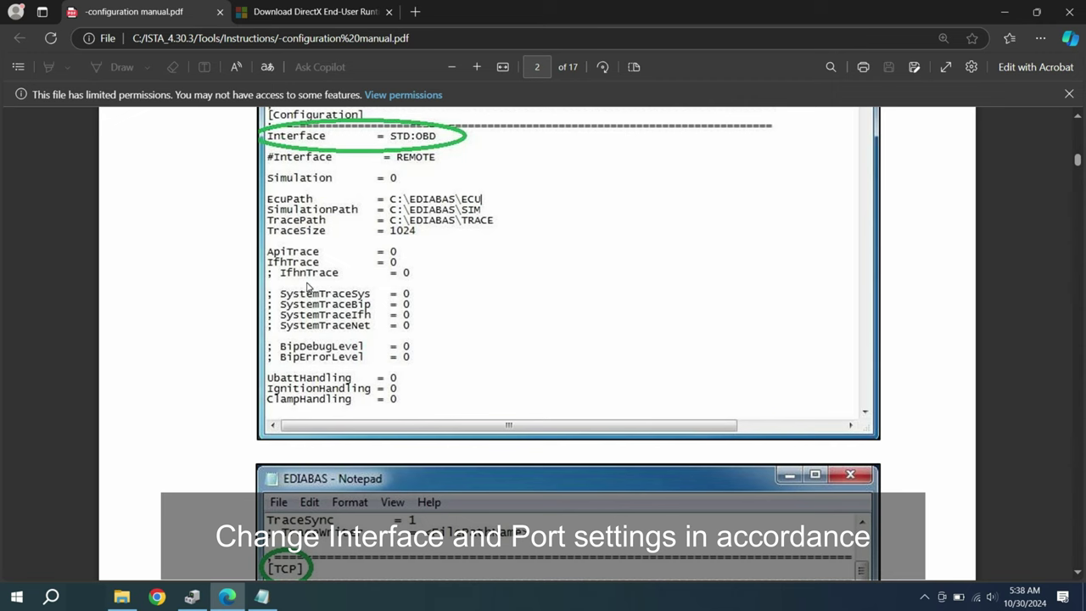
scroll(308, 287, up, 1)
scroll(322, 271, up, 4)
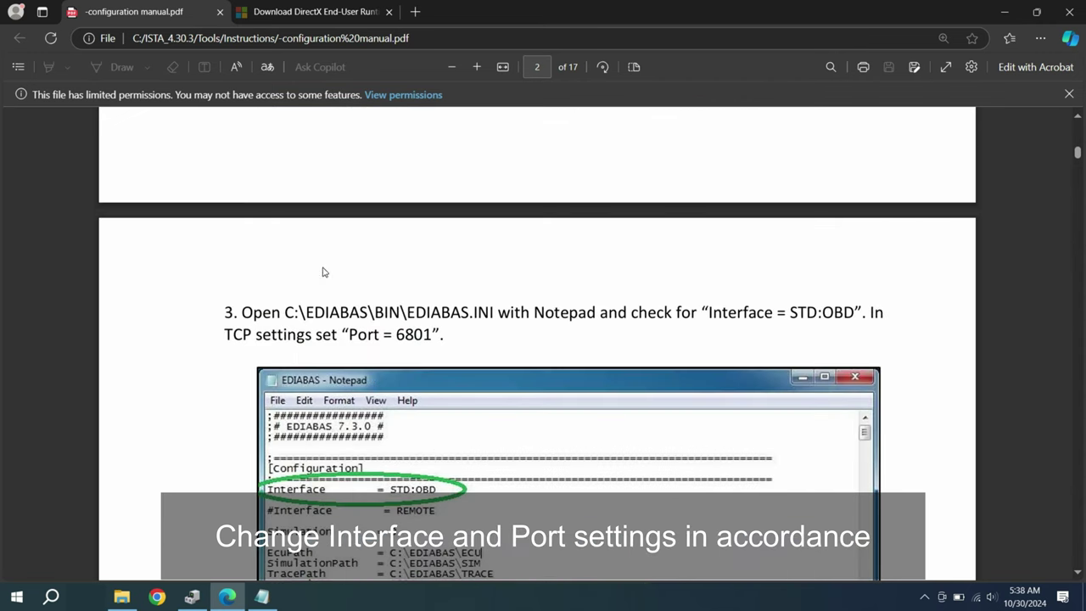
scroll(340, 335, up, 3)
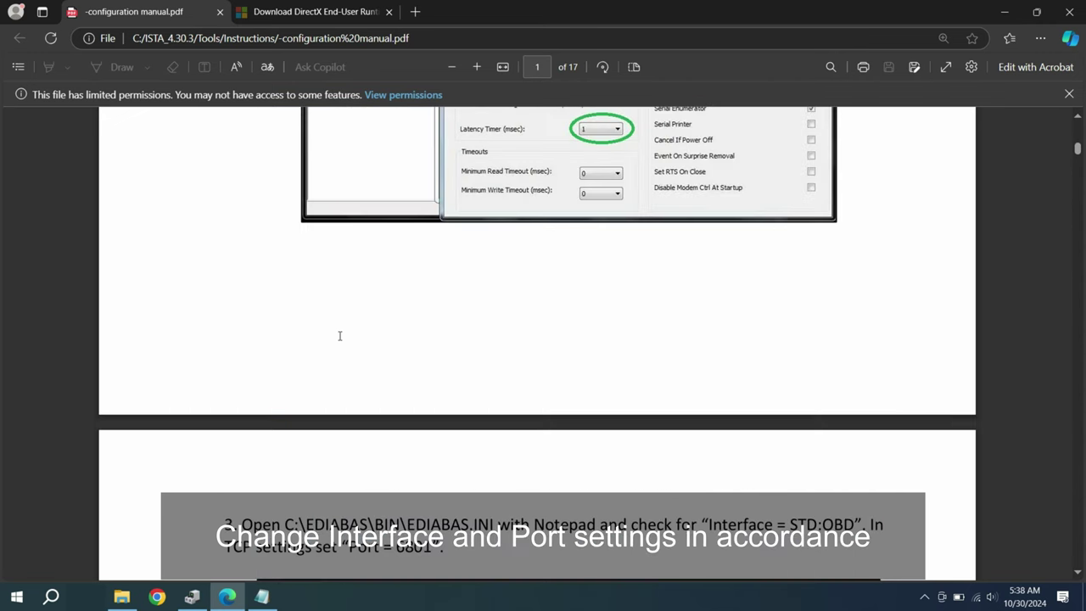
scroll(340, 335, down, 2)
scroll(792, 374, down, 1)
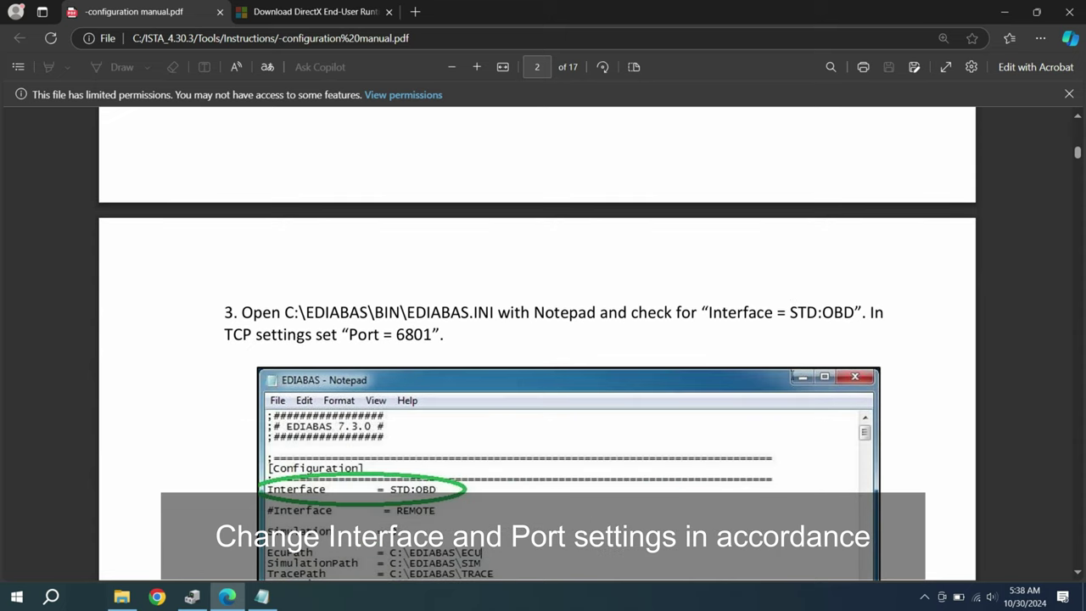
drag(793, 313, 848, 313)
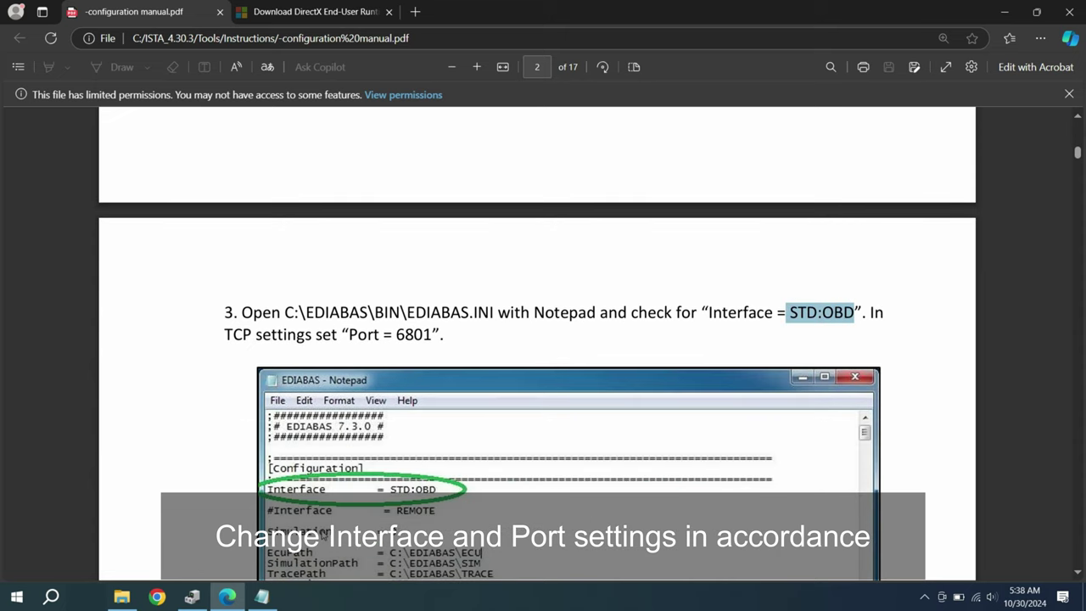
Return to EDIABAS.INI in Notepad and set the active Interface line under [Configuration] to STD:OBD
click(261, 596)
click(423, 406)
scroll(415, 399, up, 11)
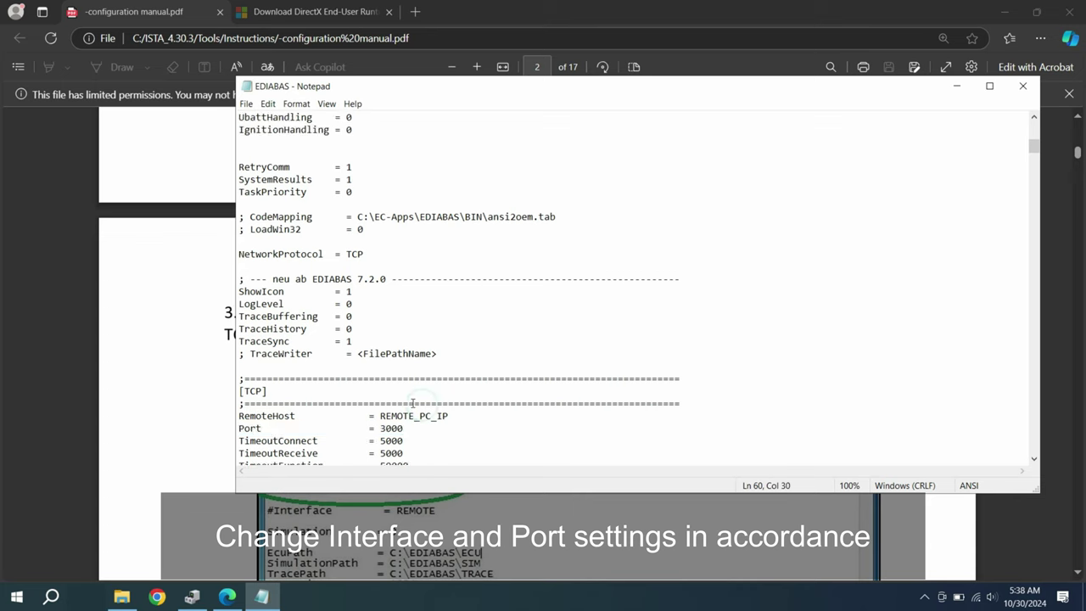
scroll(360, 277, up, 1)
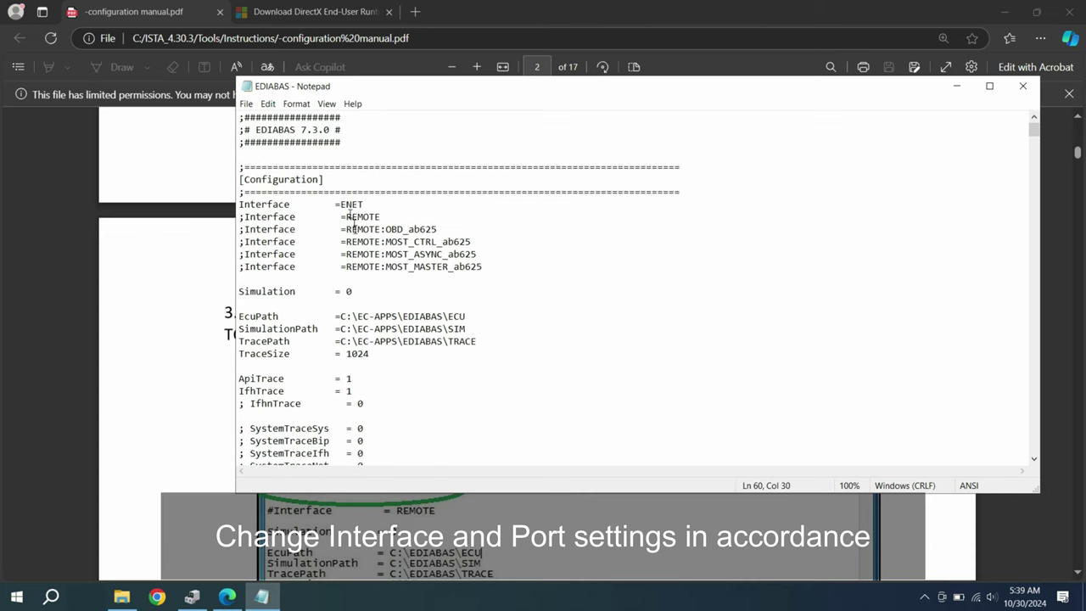
double_click(354, 208)
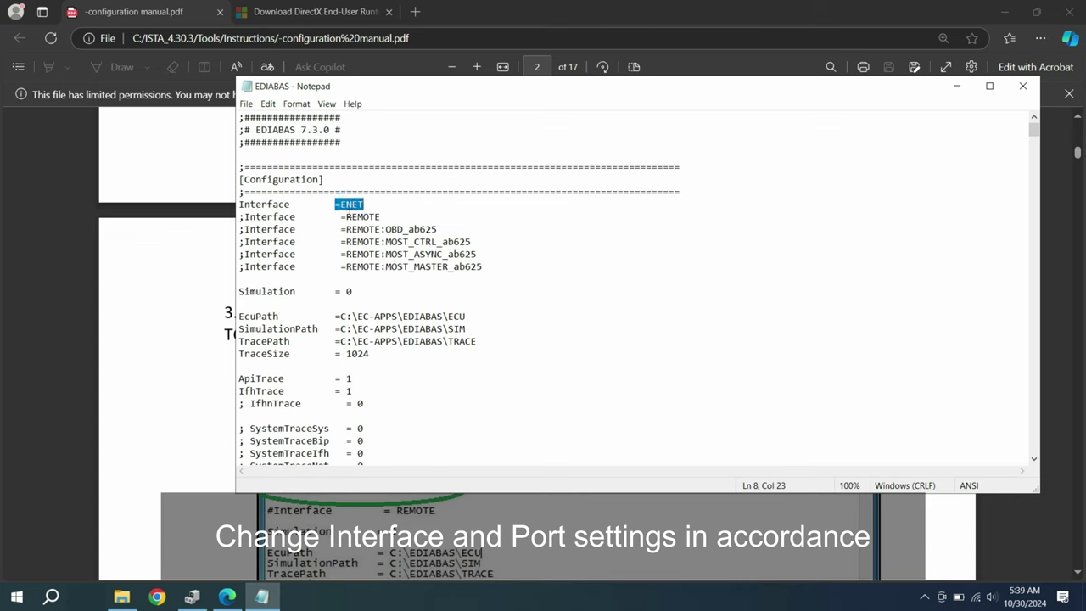
click(340, 204)
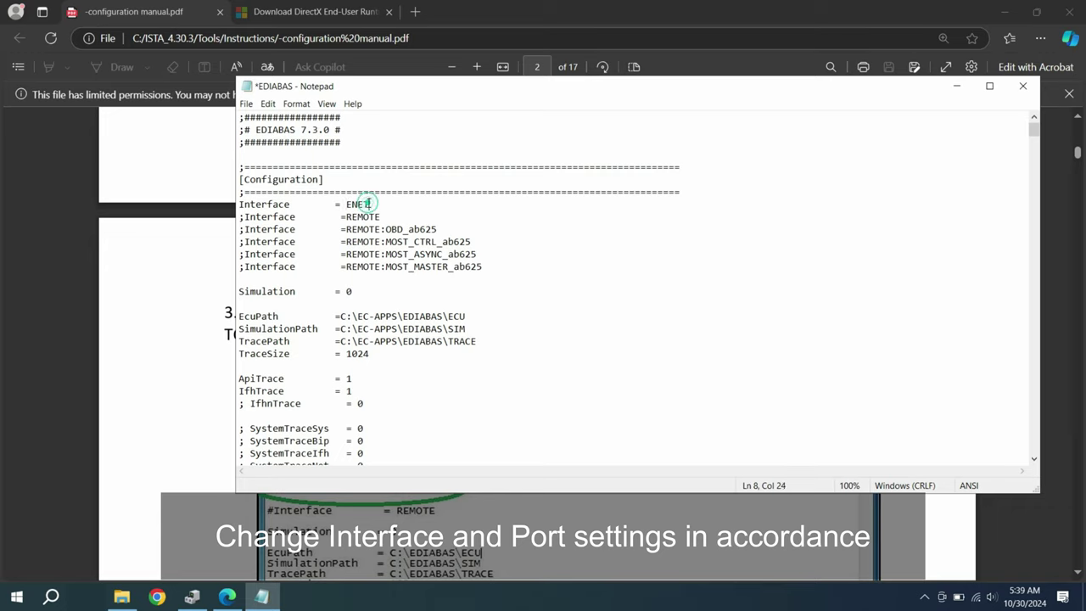
click(367, 205)
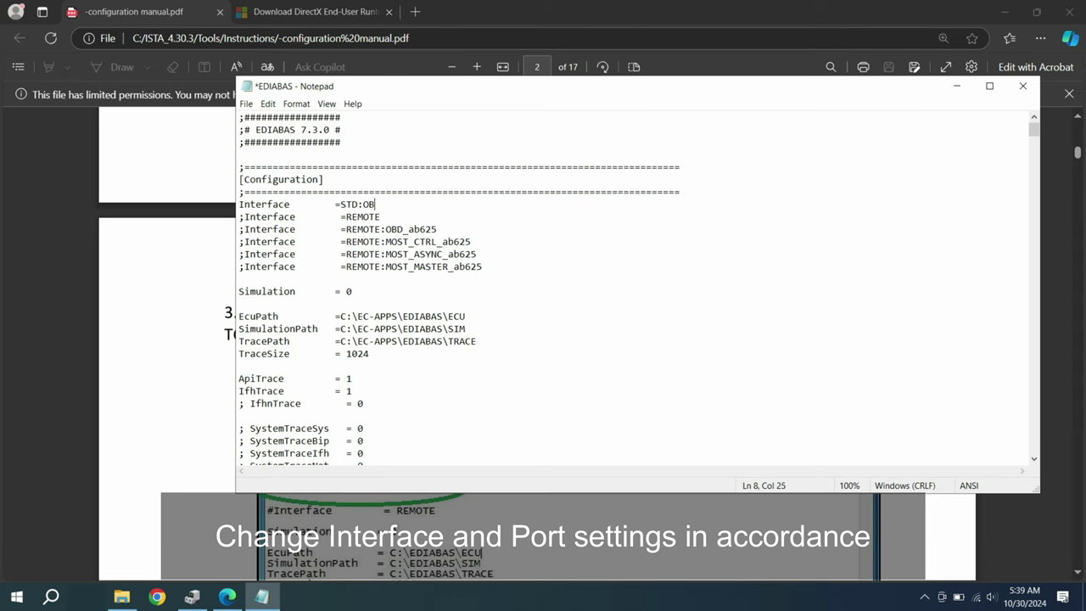
Check the manual's [TCP] illustration and set the Port under [TCP] in EDIABAS.INI to 6801
key(alt+Tab)
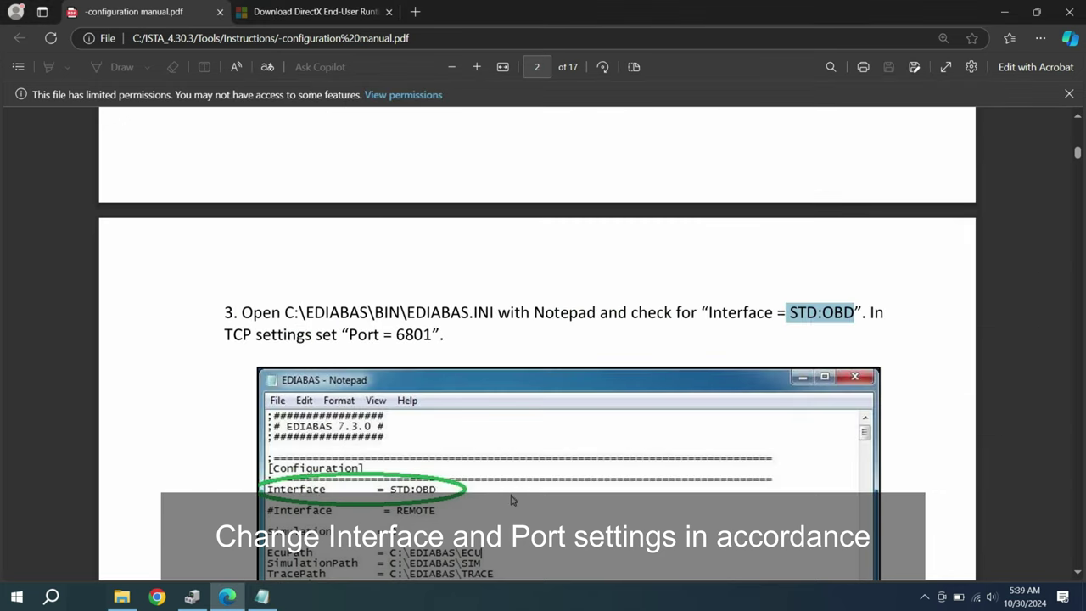
scroll(512, 500, down, 10)
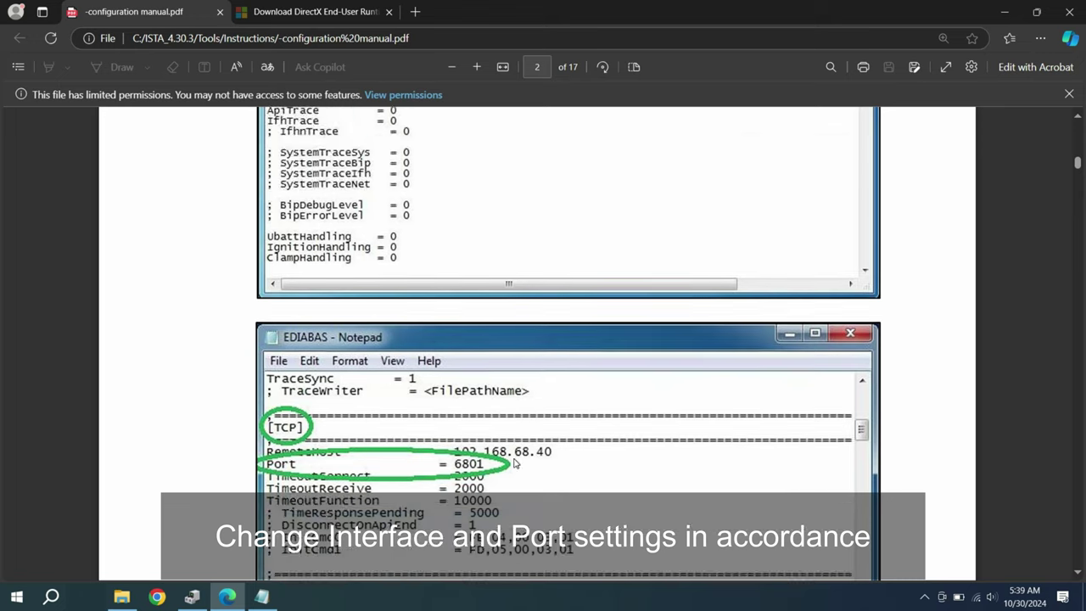
scroll(513, 463, down, 2)
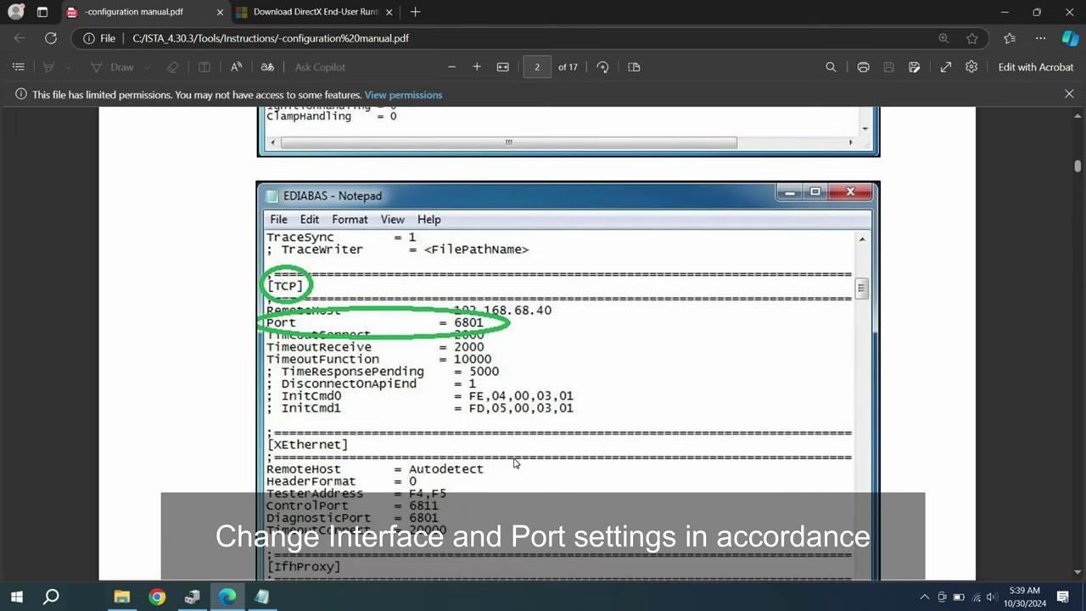
key(alt+Tab)
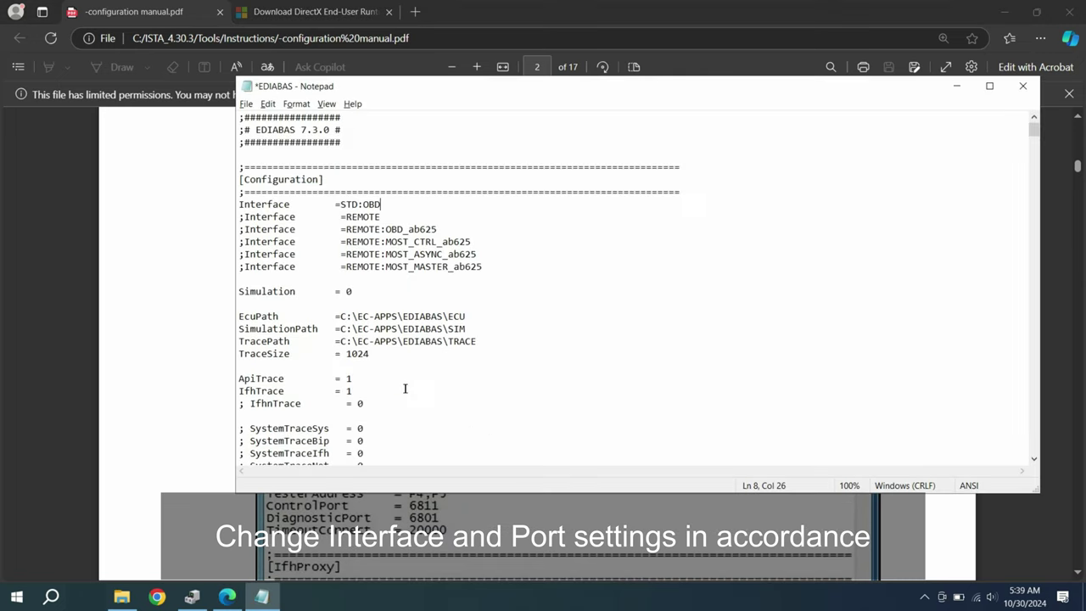
scroll(405, 388, down, 11)
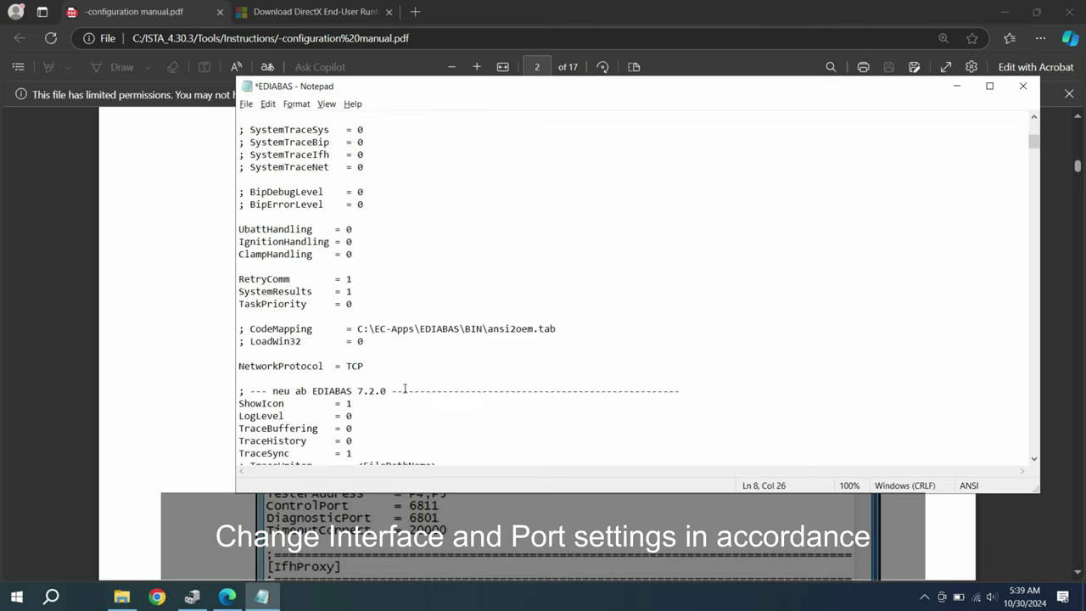
click(402, 427)
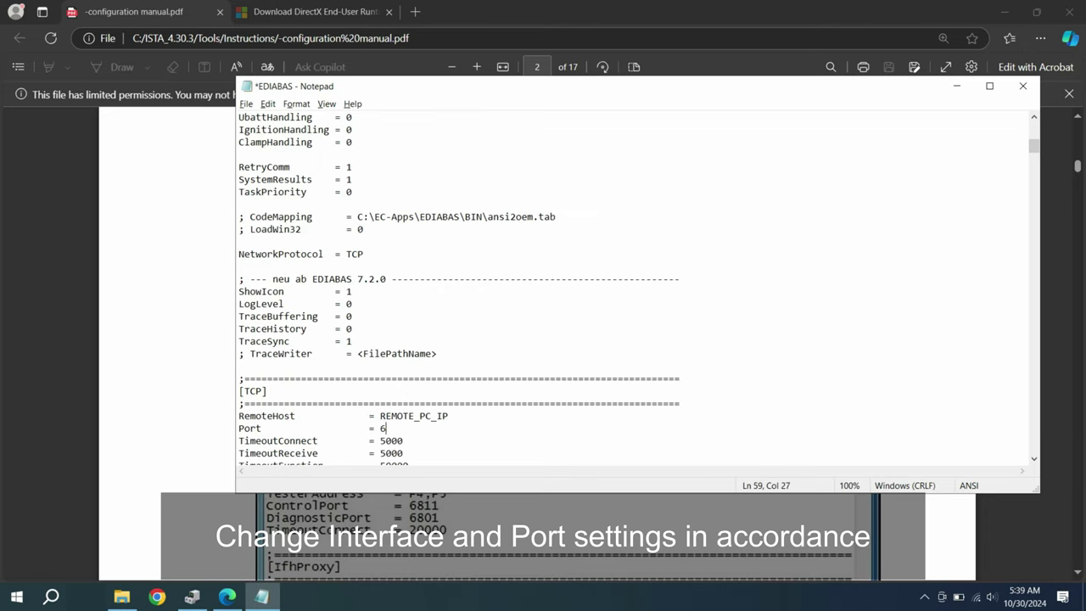
Switch back to the manual in Edge, recheck instruction 3, and read instruction 4 on the OBD.INI port setting with its illustration
key(alt+Tab)
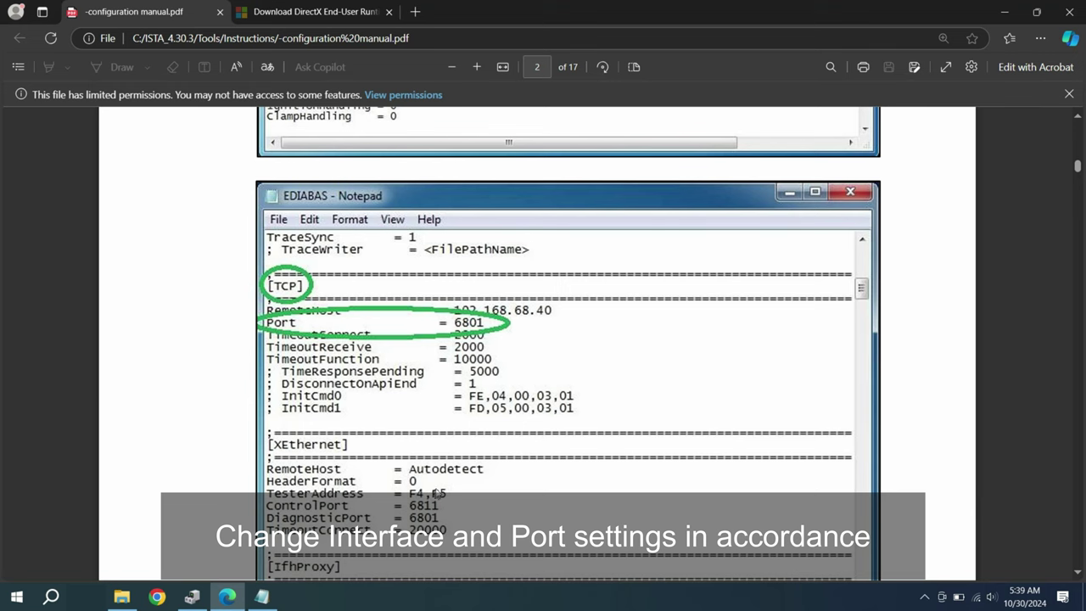
scroll(472, 439, down, 10)
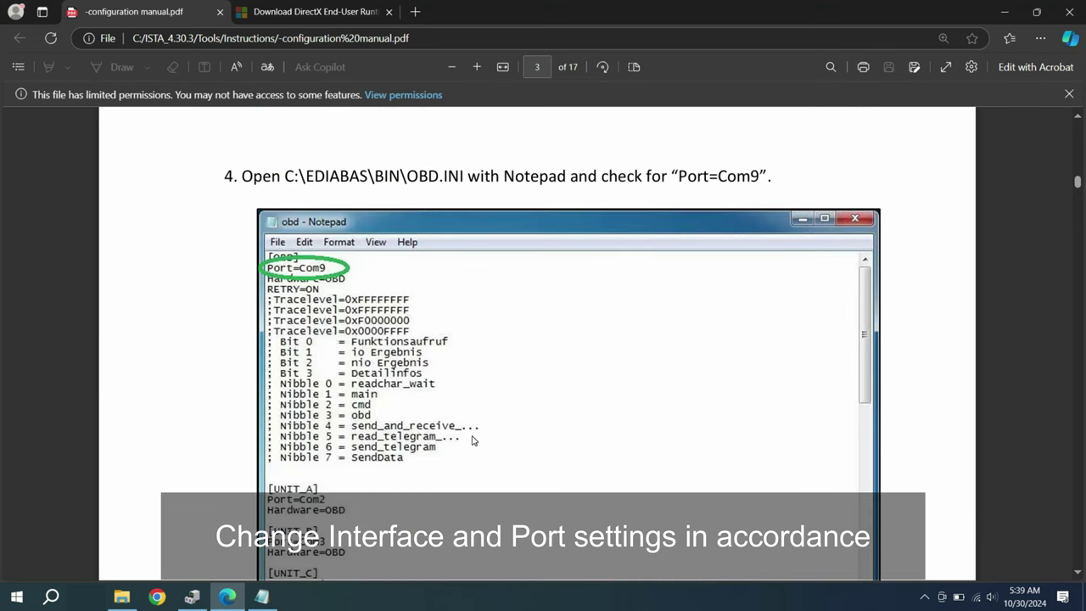
scroll(472, 439, up, 12)
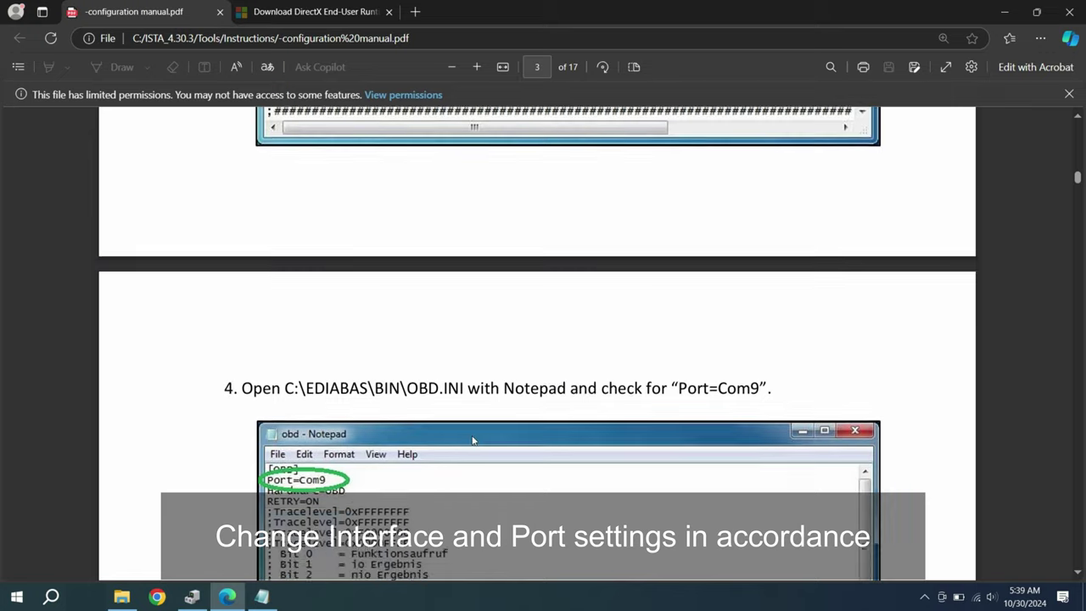
scroll(472, 439, up, 5)
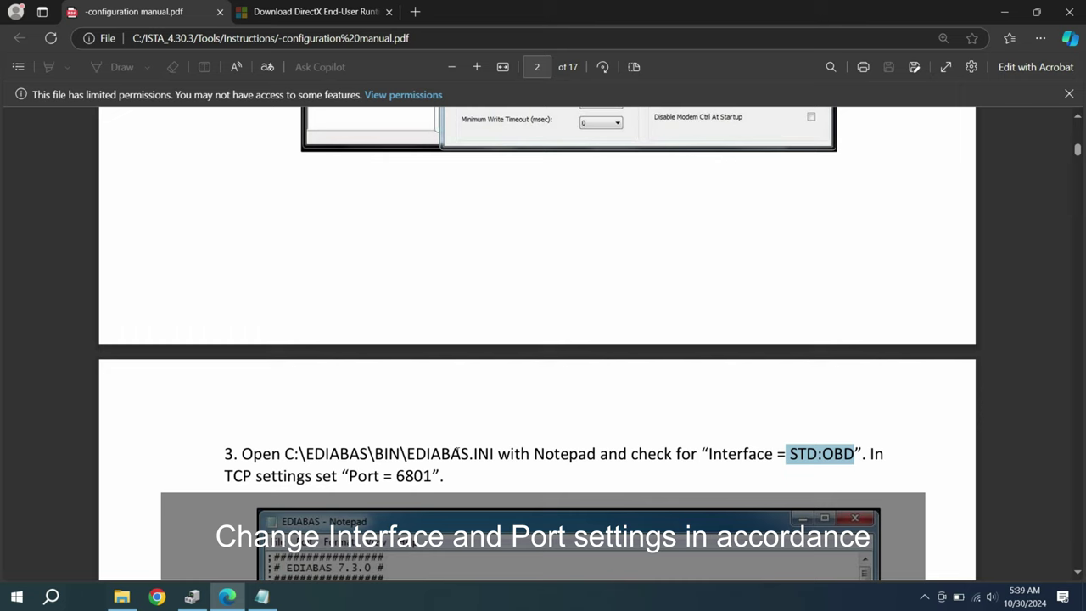
scroll(283, 451, down, 10)
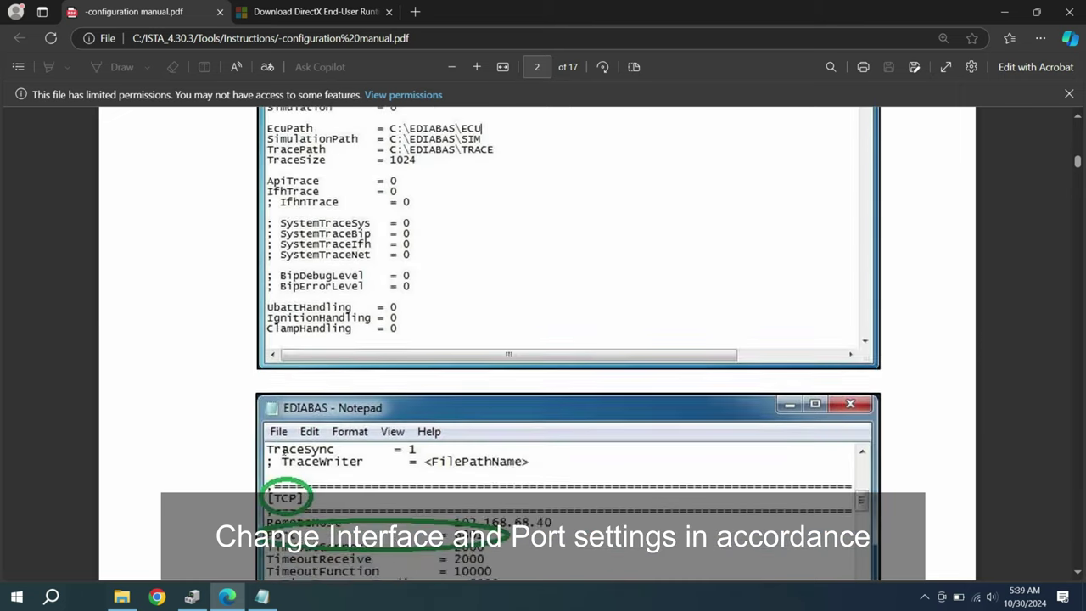
scroll(283, 450, down, 4)
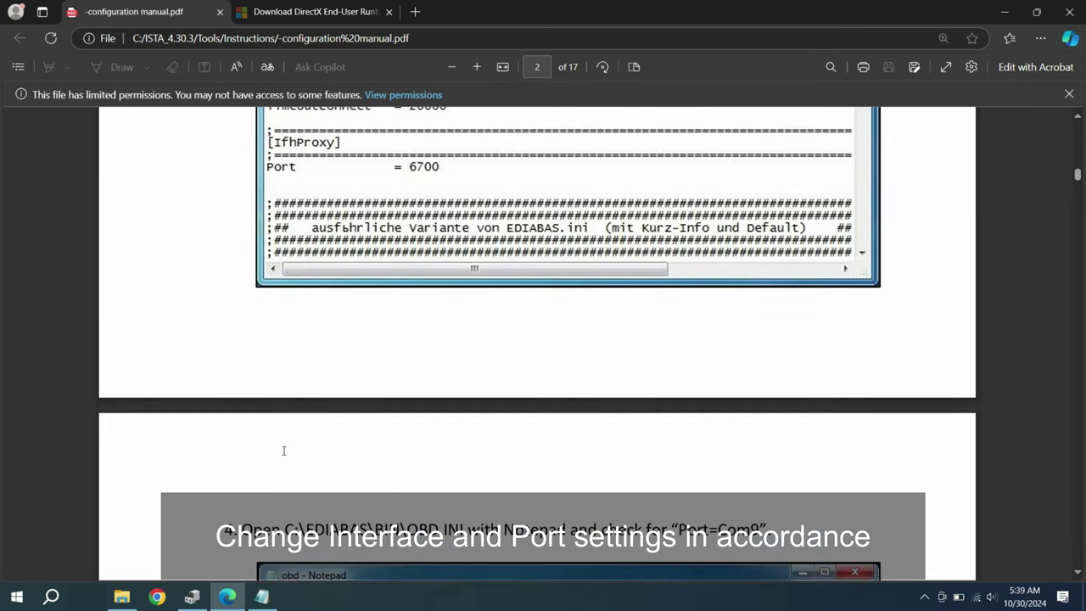
scroll(284, 450, down, 5)
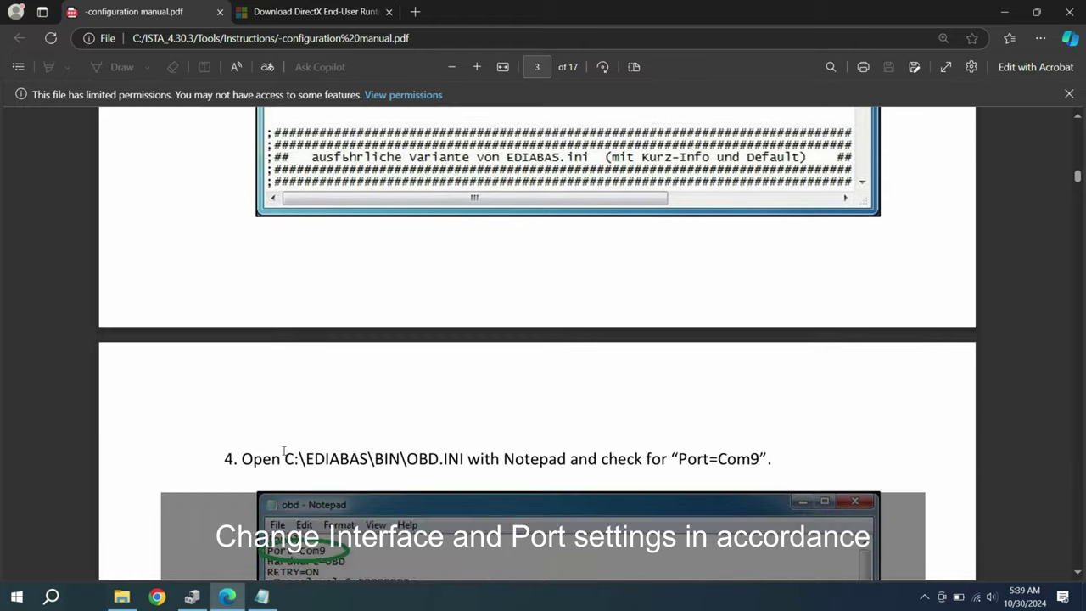
scroll(283, 450, up, 2)
scroll(283, 450, down, 5)
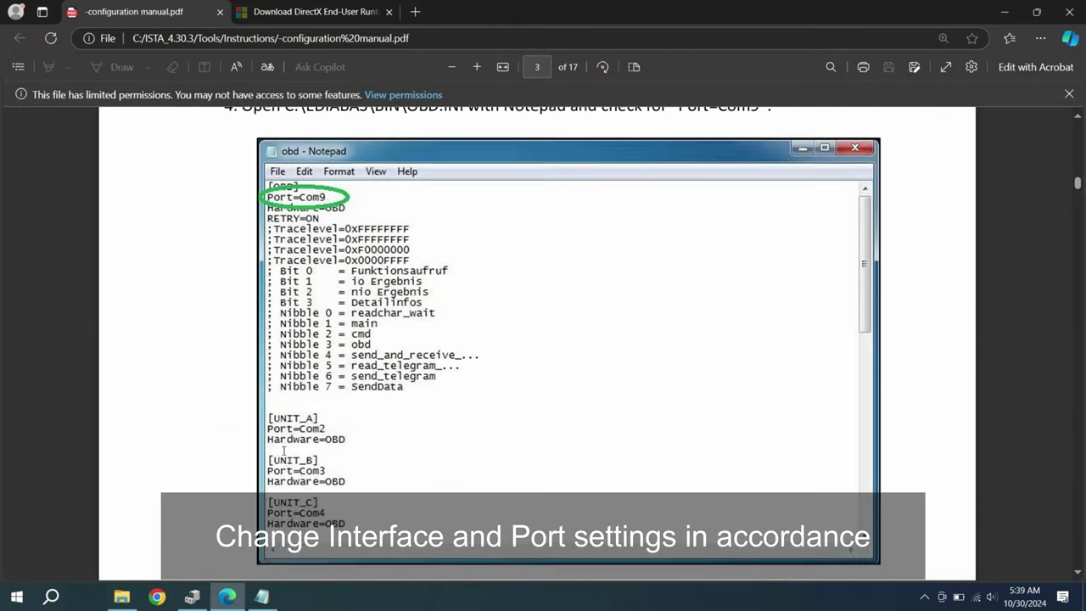
Return to EDIABAS.INI in Notepad, save the changes and close the file
scroll(283, 449, up, 3)
key(alt+Tab)
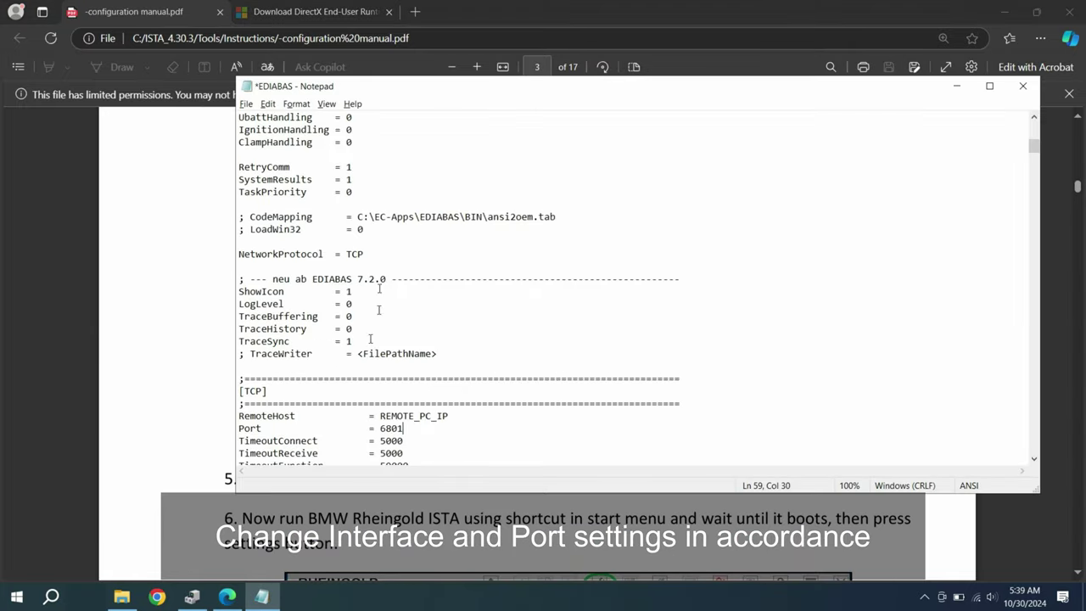
click(244, 105)
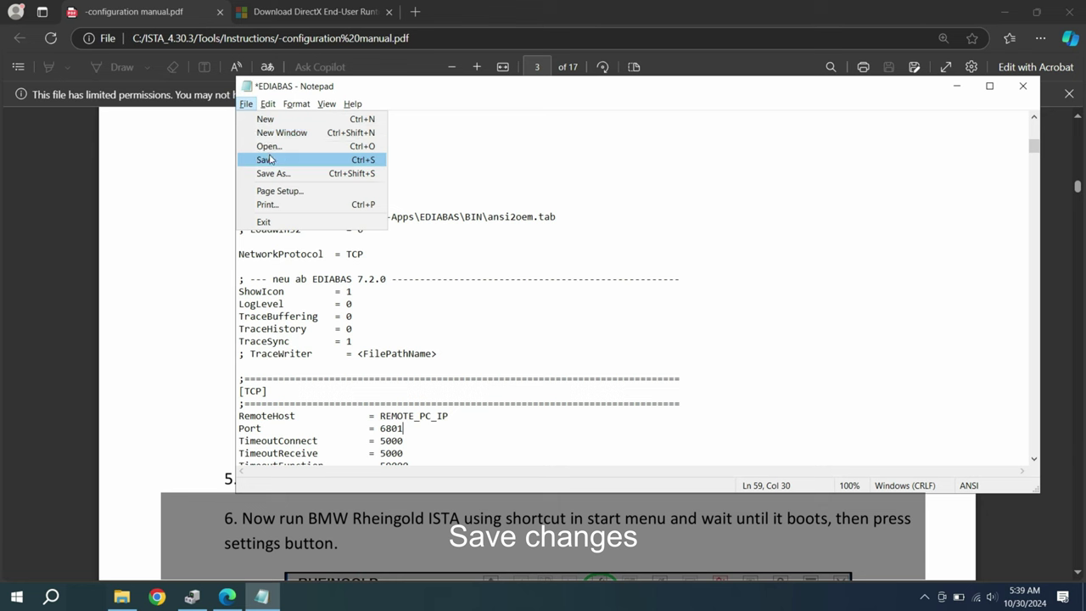
click(261, 160)
click(1050, 86)
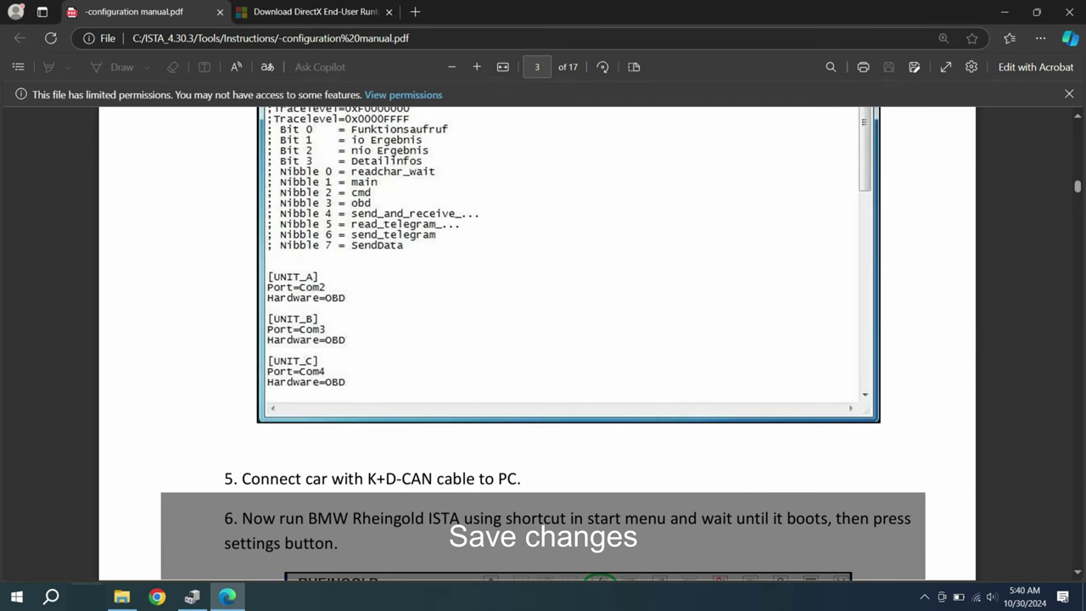
In File Explorer, go to C:\EDIABAS\Bin and open its EDIABAS configuration file in Notepad
click(123, 596)
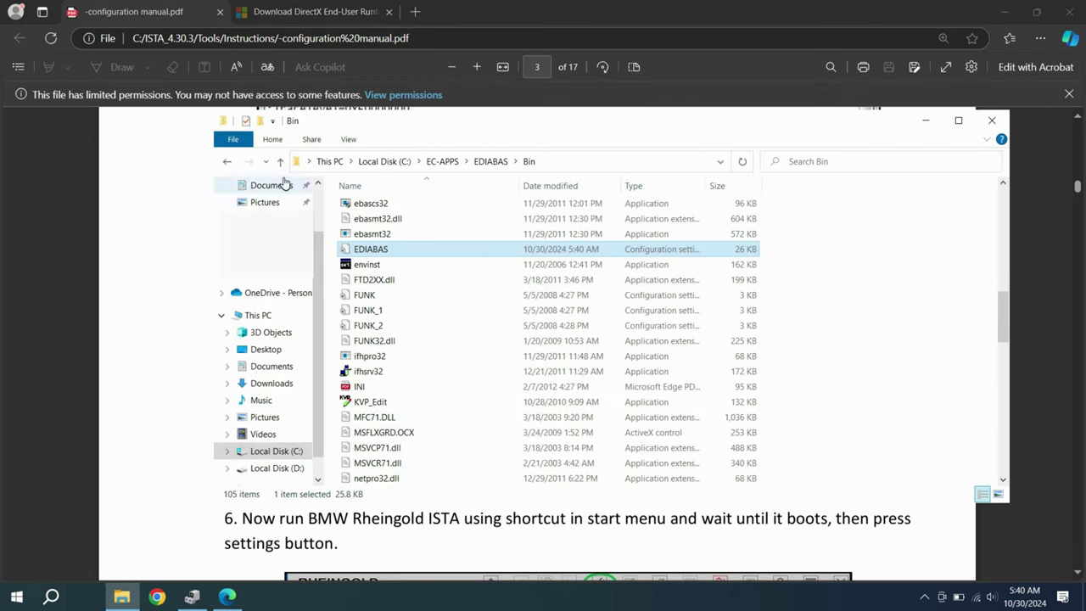
click(280, 161)
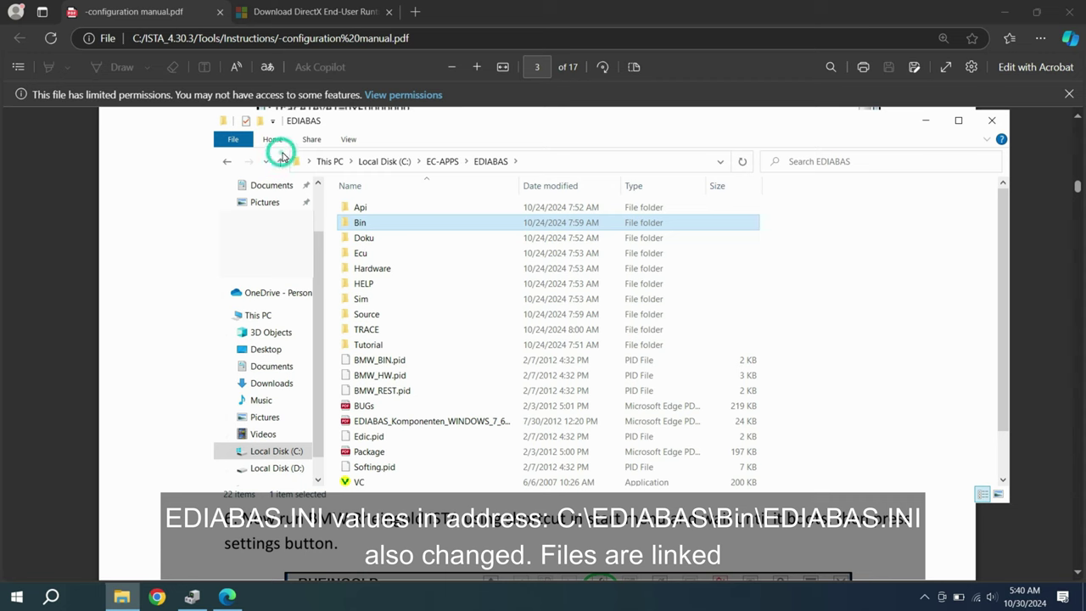
click(281, 162)
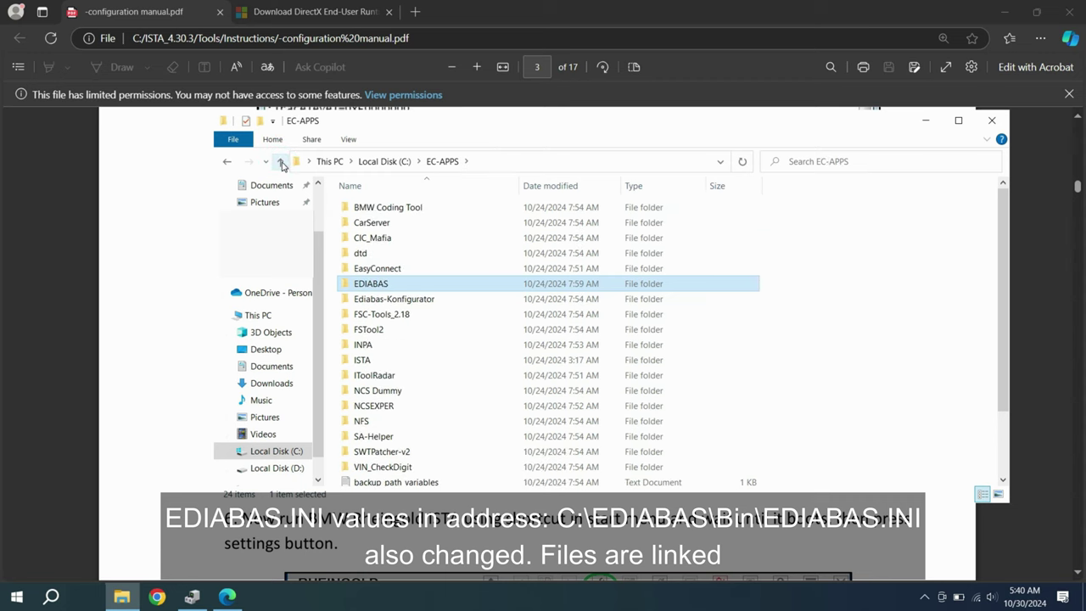
click(281, 161)
double_click(360, 224)
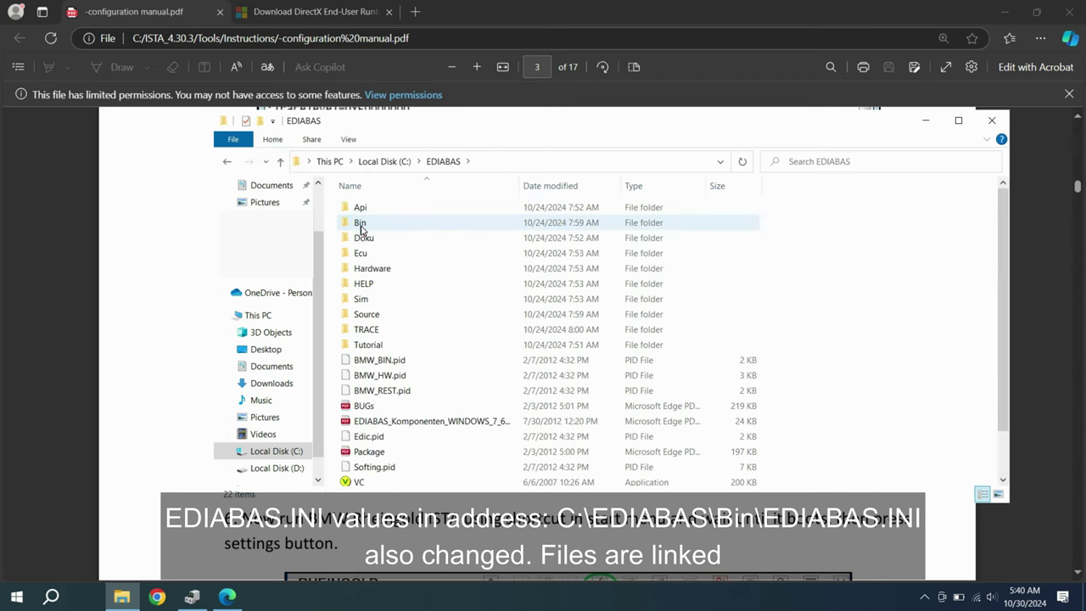
double_click(361, 224)
scroll(368, 404, down, 2)
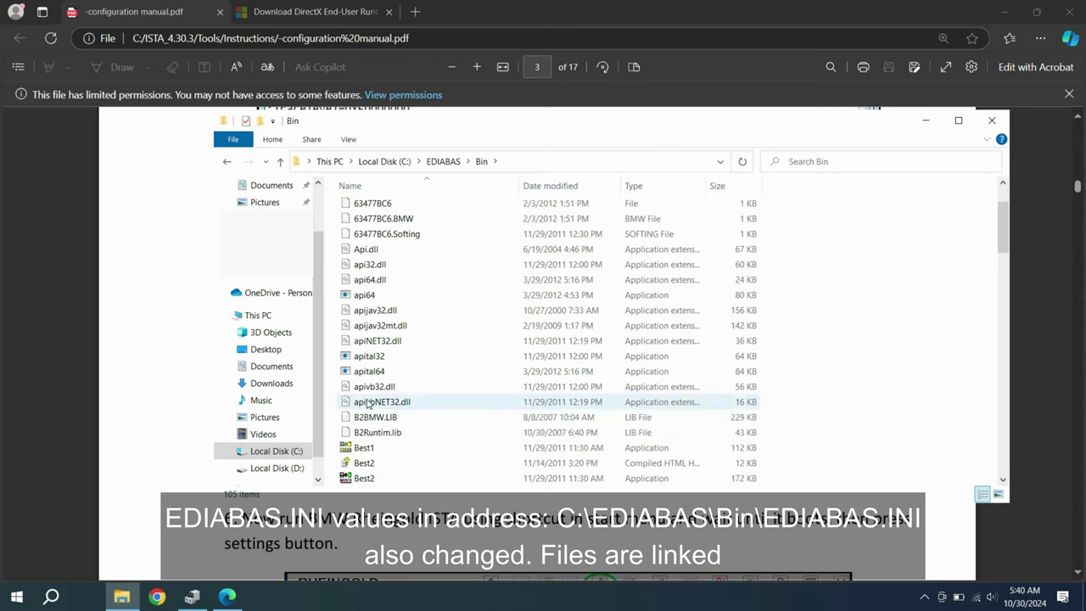
scroll(368, 404, down, 6)
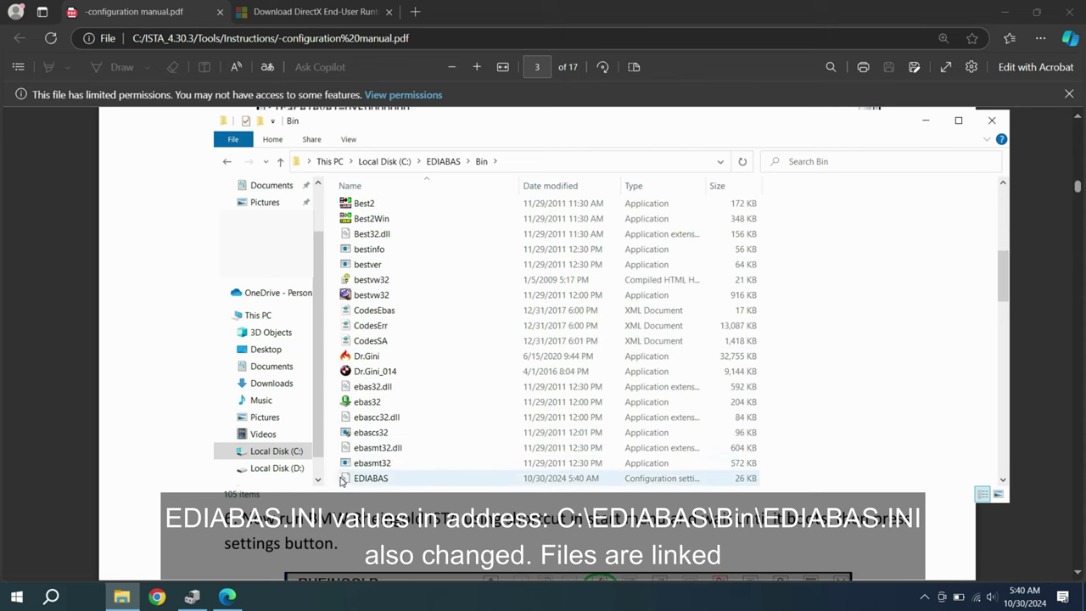
scroll(365, 429, down, 1)
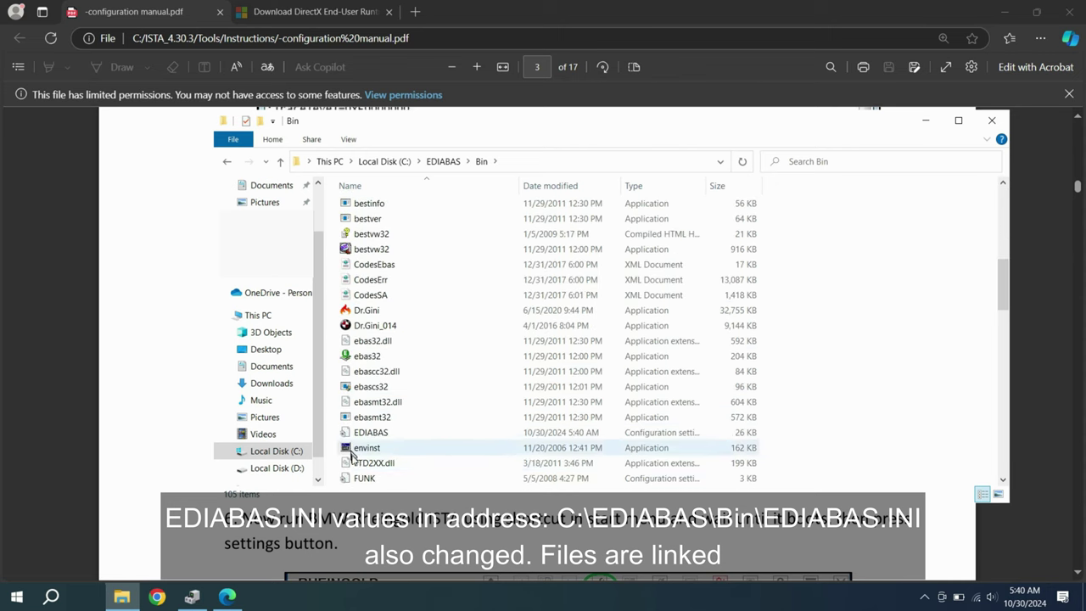
double_click(368, 436)
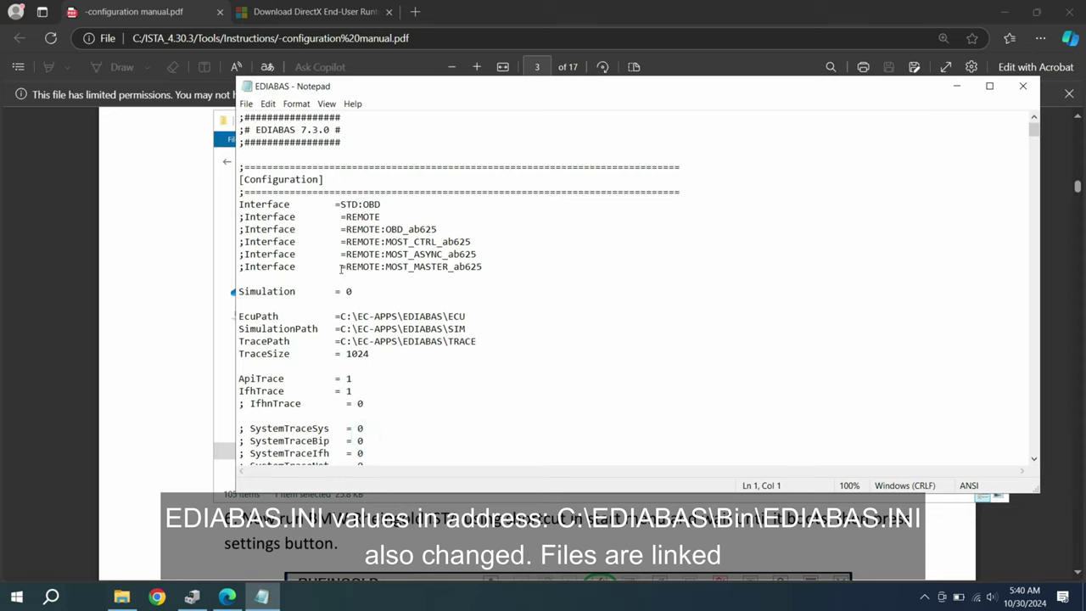
Check the active Interface line under [Configuration] and the Port under [TCP] in this EDIABAS.INI, and close it
click(366, 207)
double_click(370, 206)
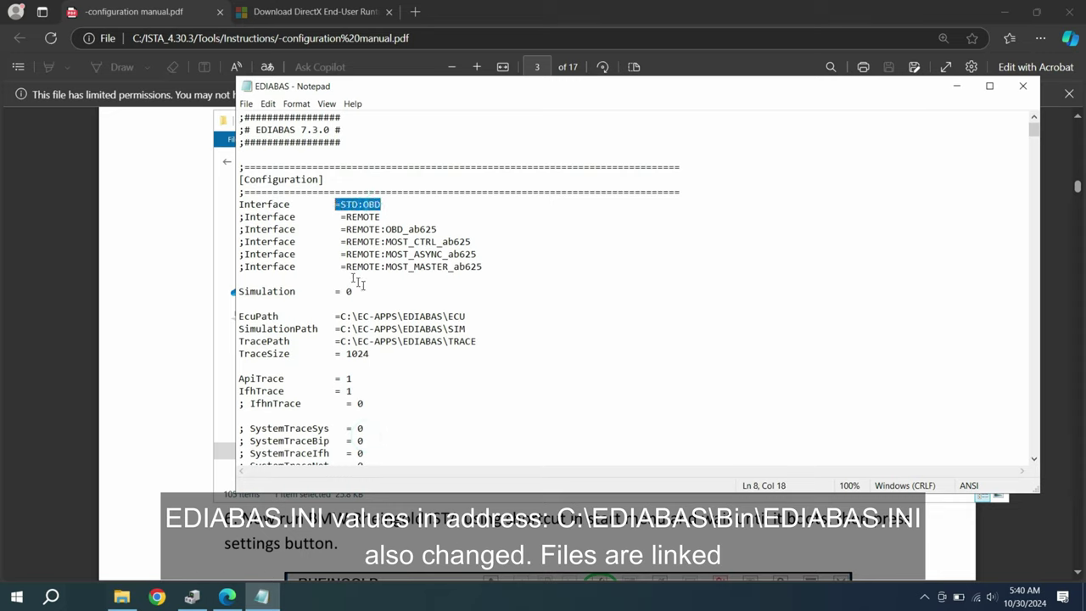
scroll(413, 323, down, 15)
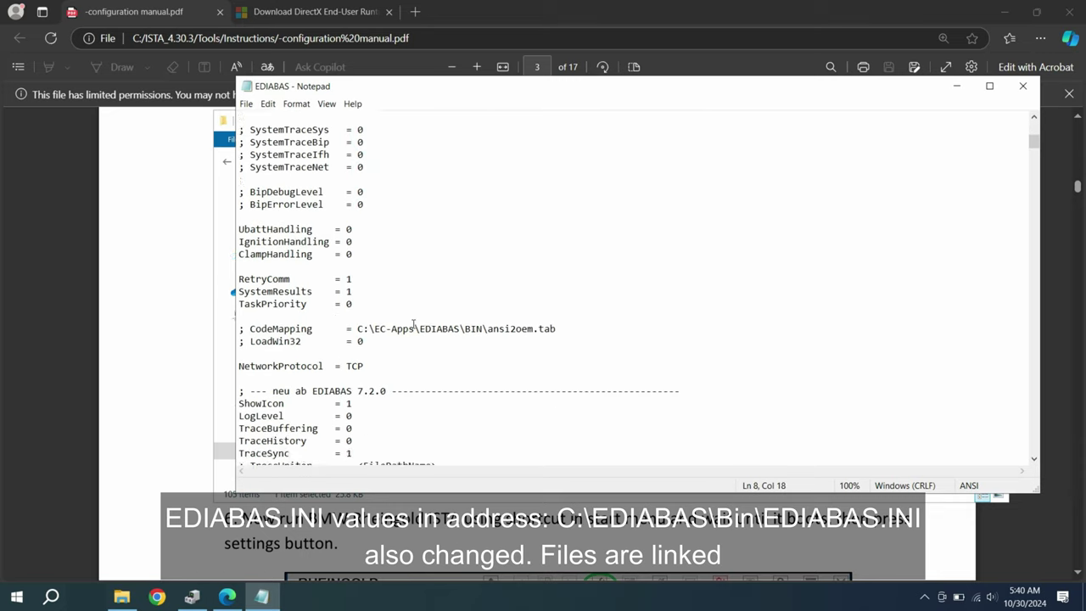
drag(407, 356, 289, 354)
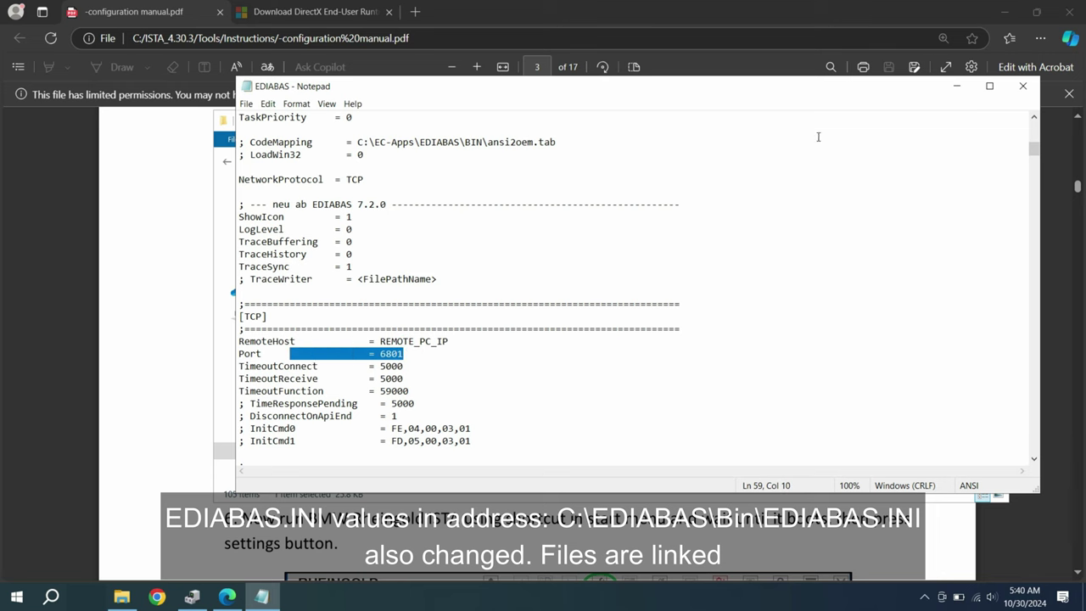
click(1023, 88)
Go up to the C:\EDIABAS folder and recheck the manual's instruction 4 on the OBD.INI location and port
click(279, 162)
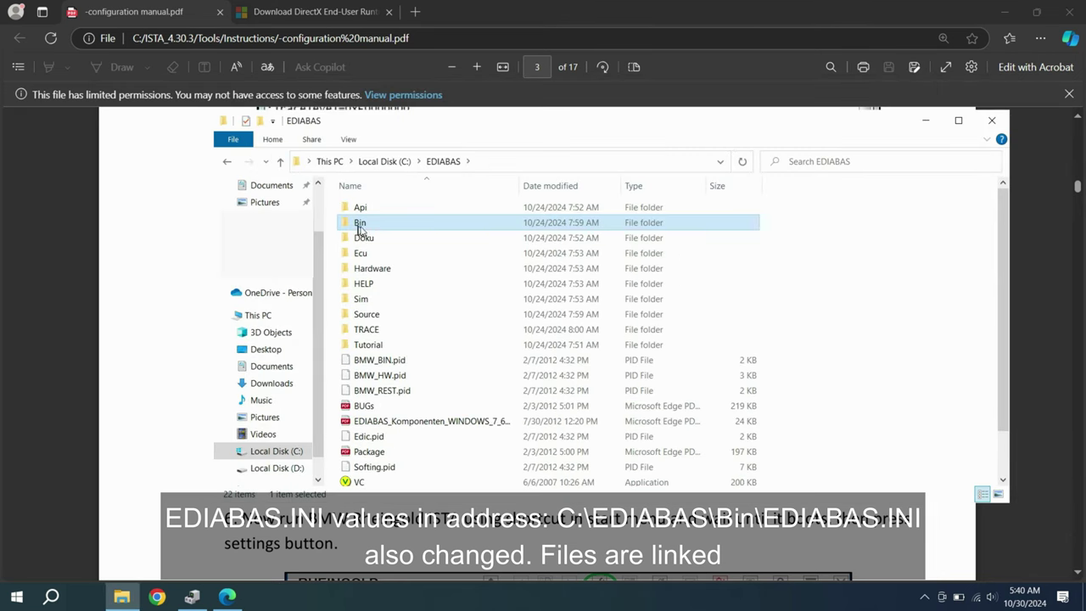
scroll(397, 234, down, 1)
scroll(397, 234, up, 1)
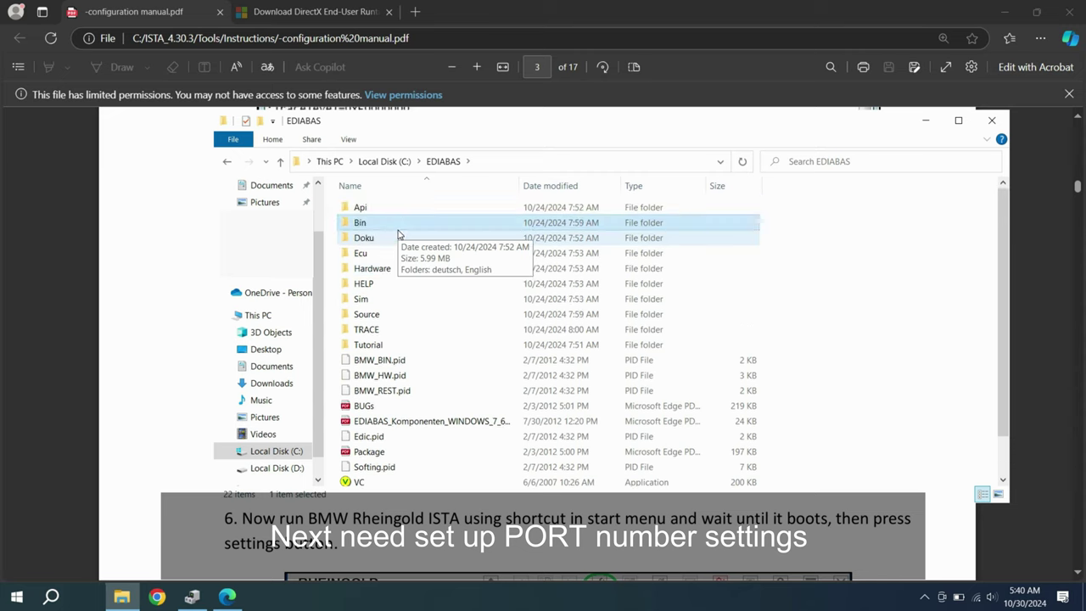
key(alt+F4)
scroll(407, 273, up, 3)
scroll(407, 274, up, 1)
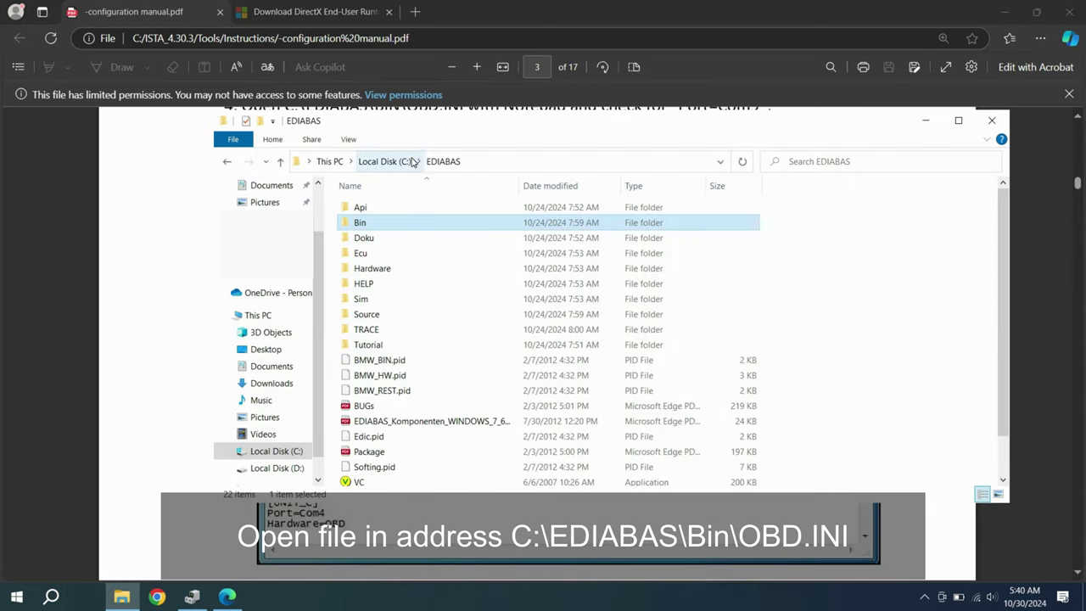
Open the Bin folder in C:\EDIABAS and locate the obd configuration settings file
click(504, 168)
double_click(387, 223)
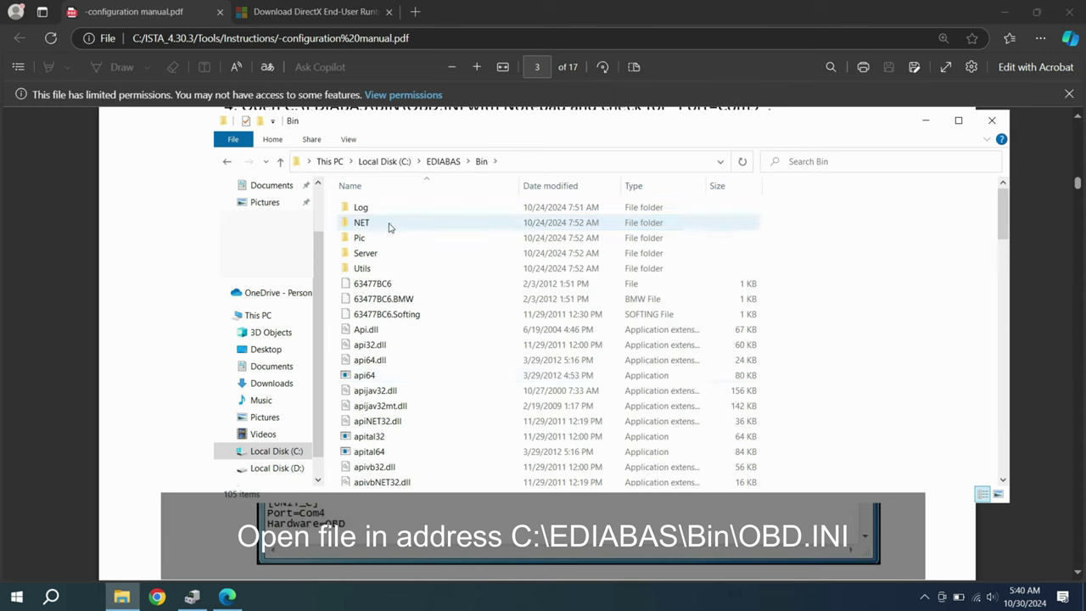
scroll(407, 374, down, 15)
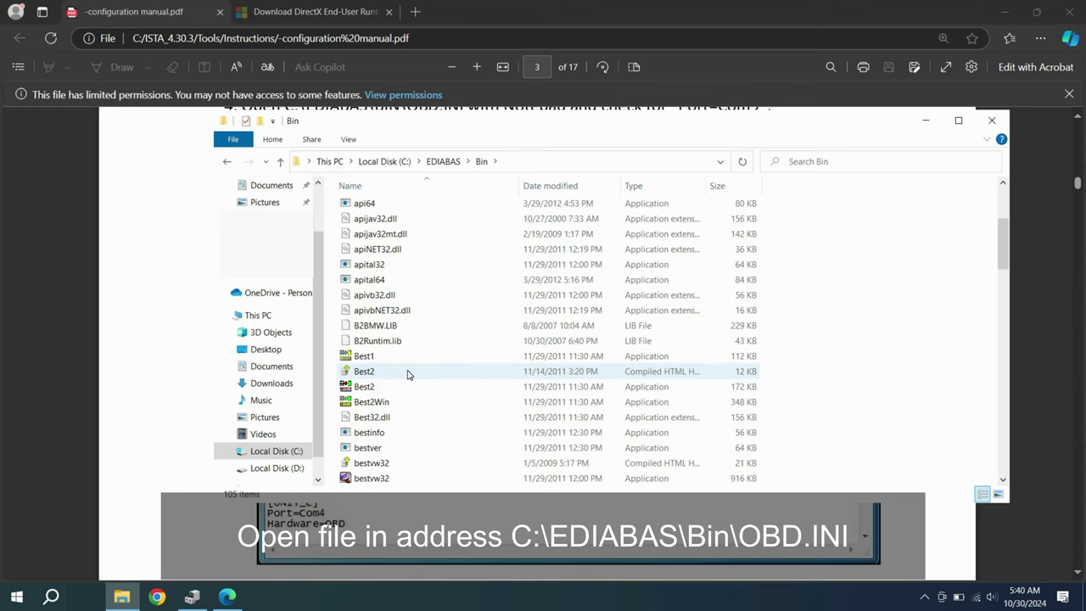
scroll(407, 378, down, 12)
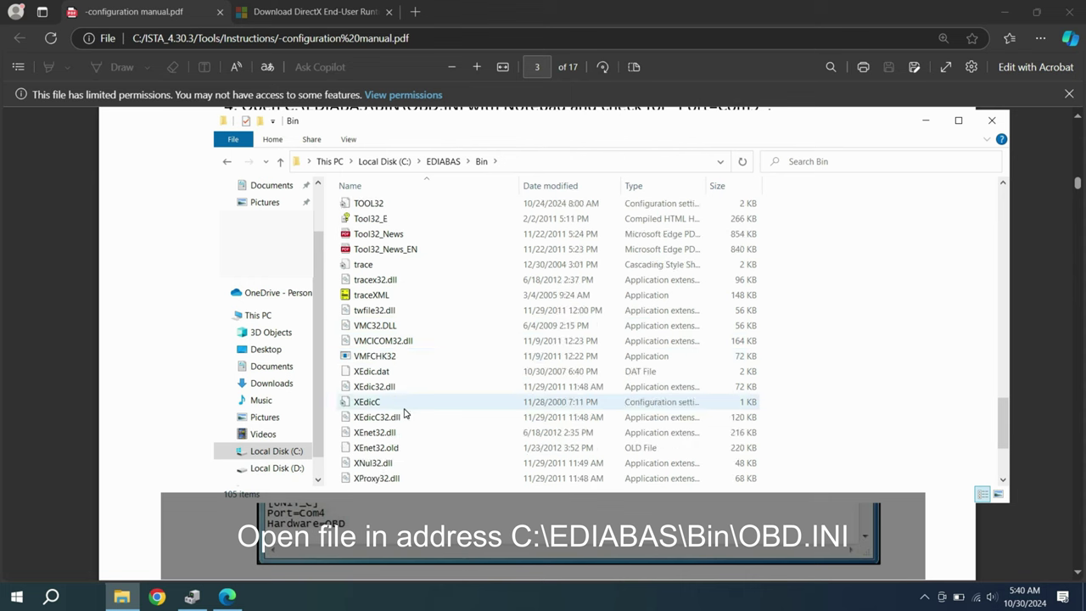
scroll(405, 413, down, 4)
scroll(403, 421, up, 2)
scroll(403, 423, up, 9)
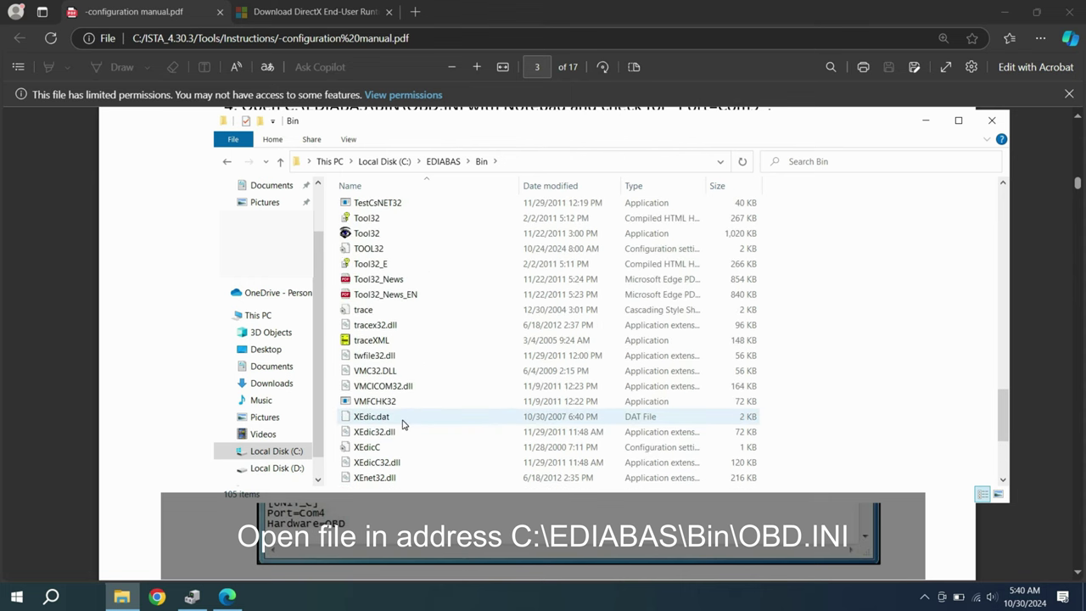
scroll(403, 424, up, 2)
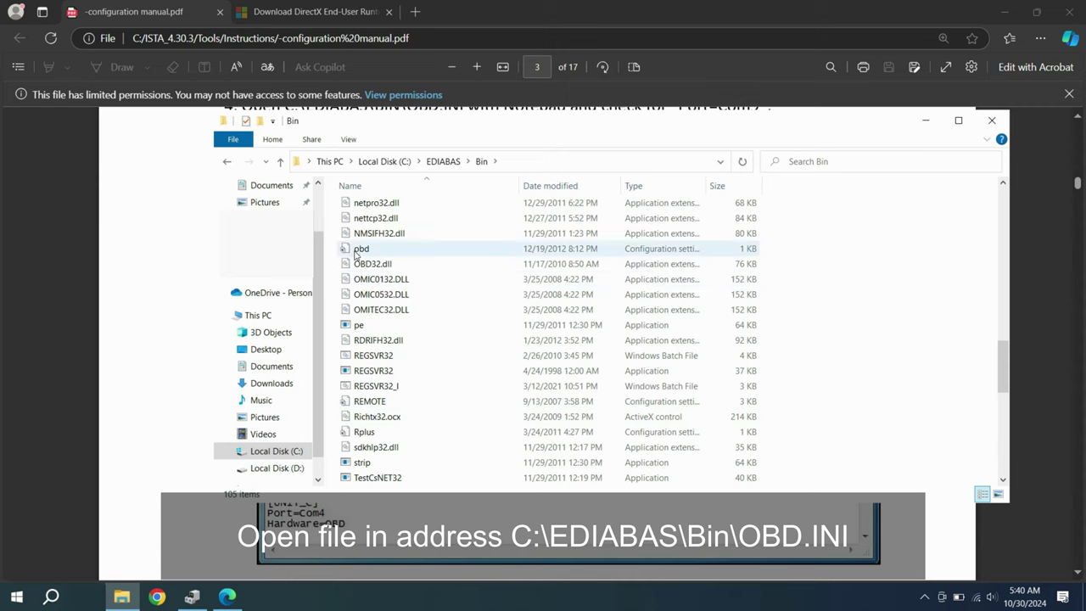
Inspect the obd file's properties to check its file type and default program, and close them
click(359, 250)
right_click(360, 251)
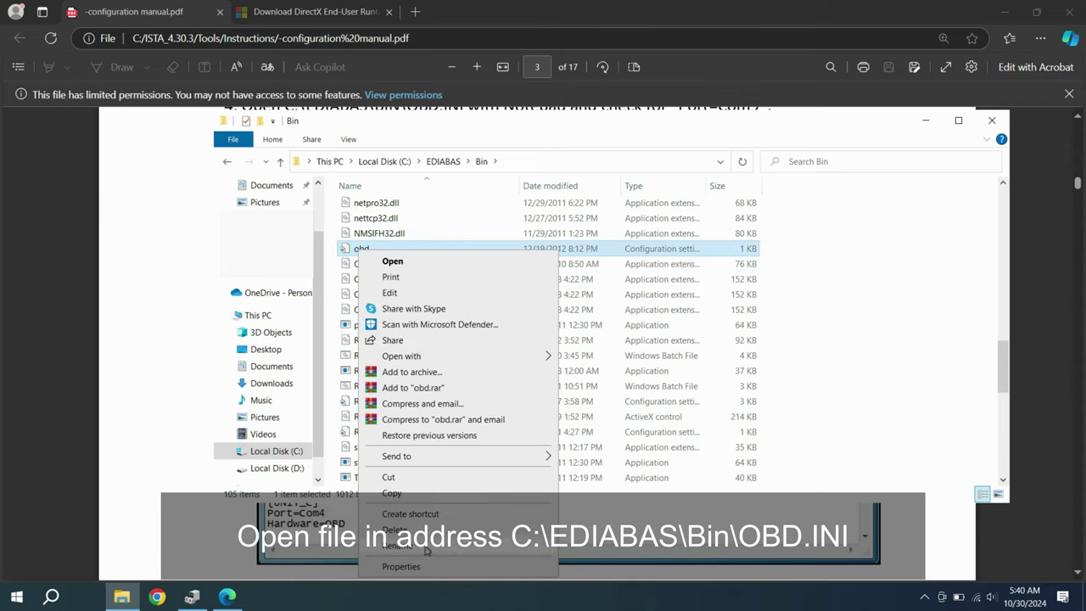
click(401, 565)
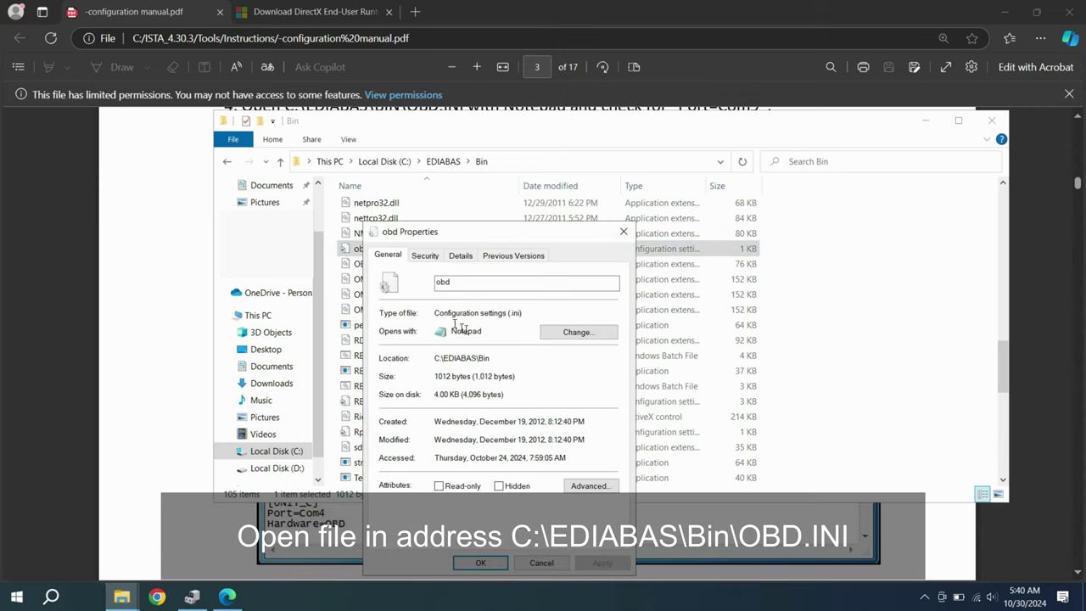
double_click(520, 313)
key(Tab)
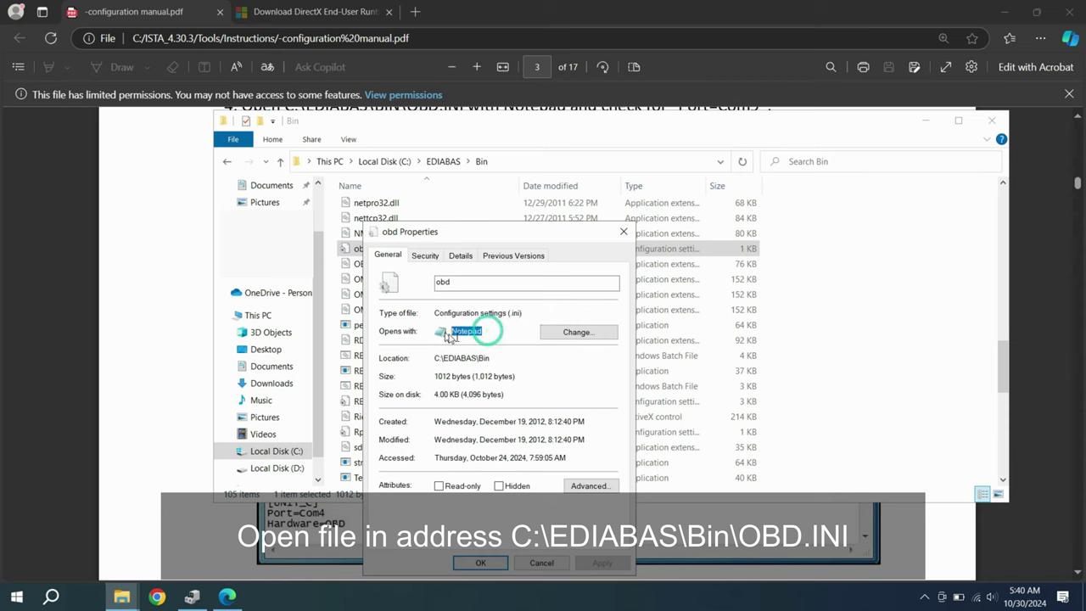
double_click(467, 280)
click(623, 231)
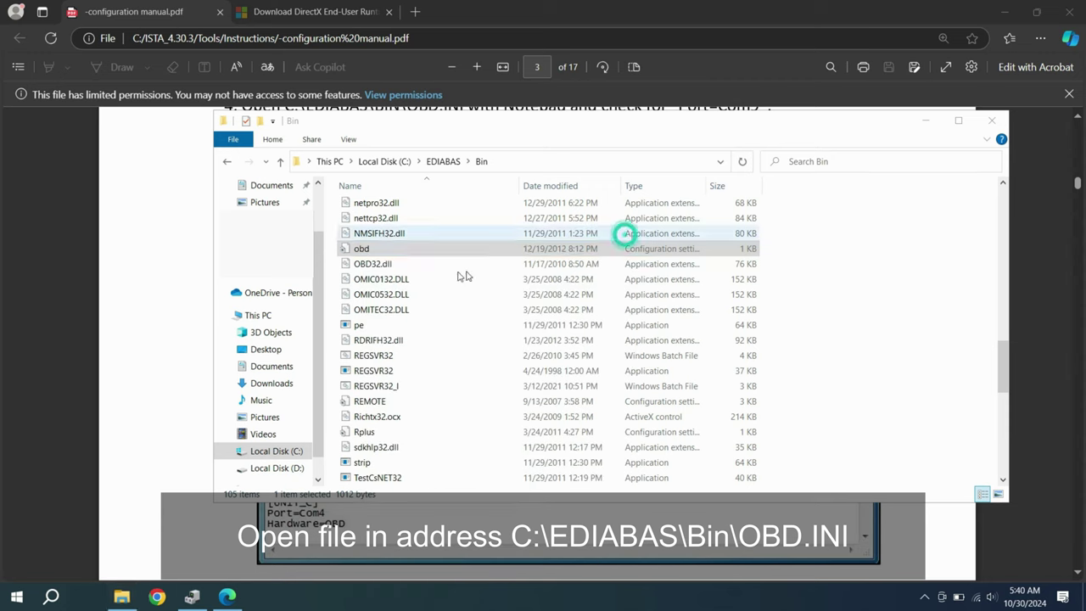
Open the obd file in Notepad, set the Port under [OBD] to Com1 and save the file
double_click(360, 248)
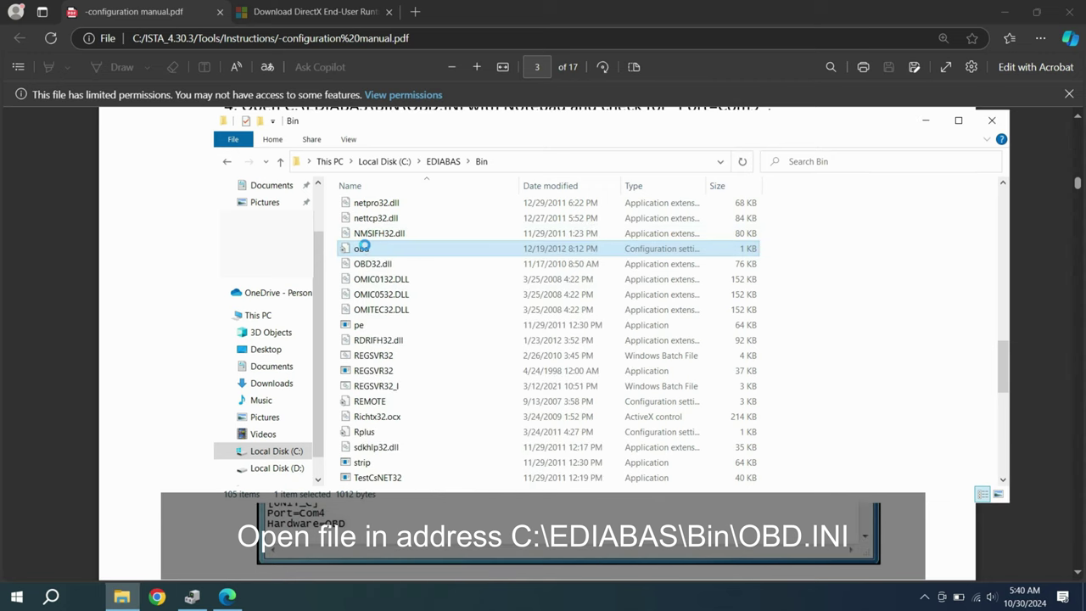
click(291, 129)
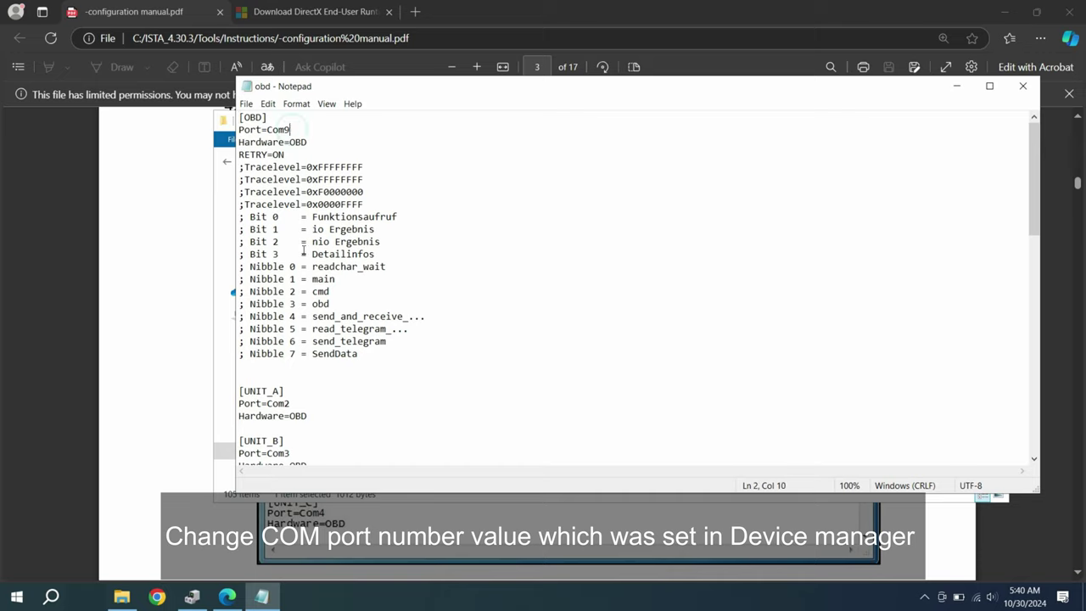
key(BackSpace)
text(1)
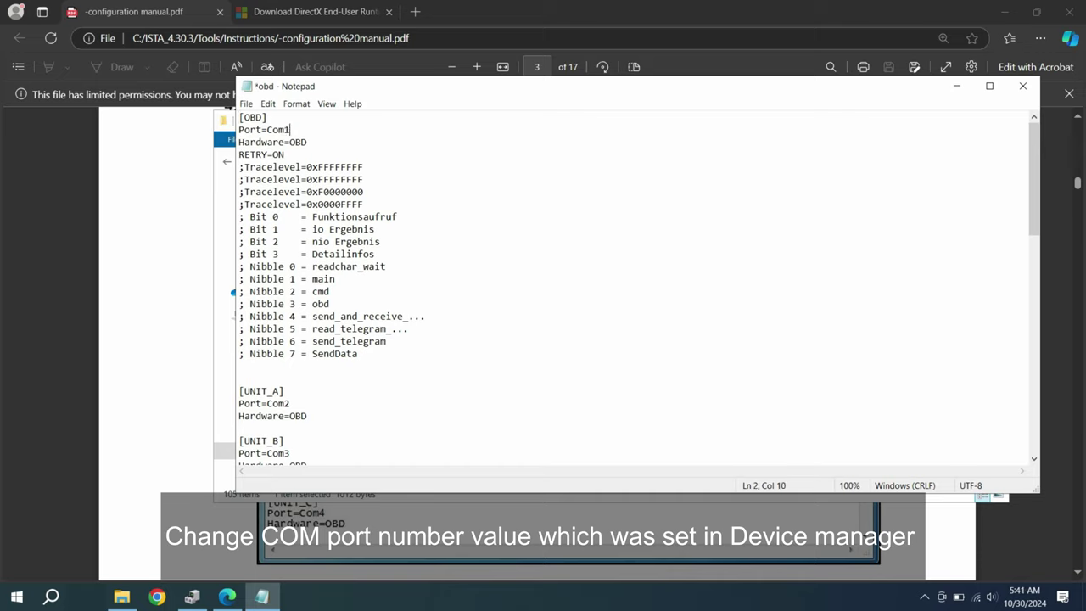
click(246, 104)
click(265, 160)
Switch to the manual in Edge and read instructions 5 to 7 on connecting the car and configuring ISTA's VCI settings
key(alt+Tab)
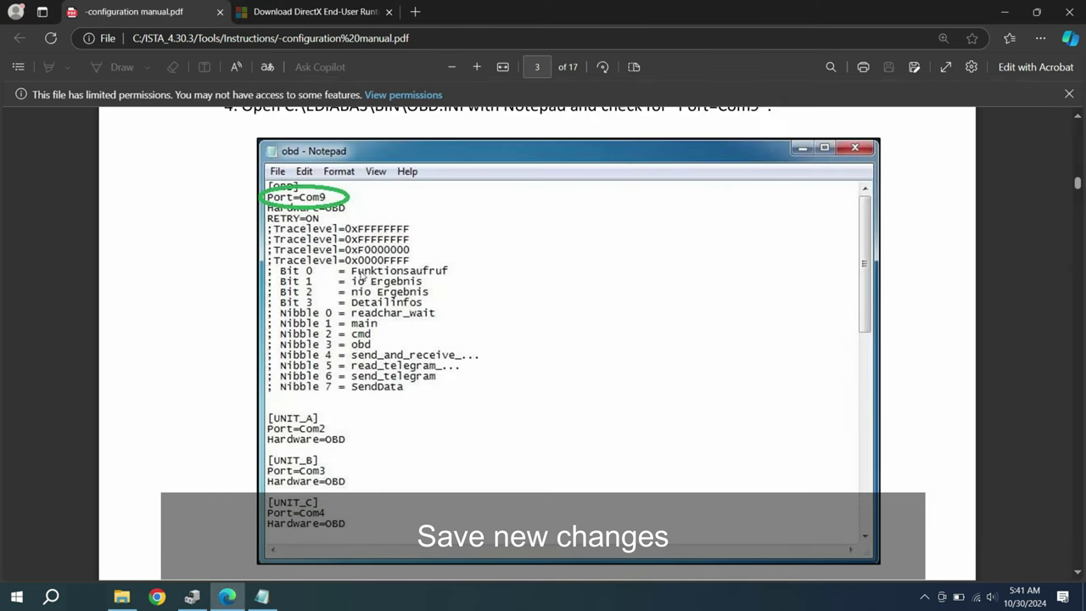
scroll(378, 236, down, 3)
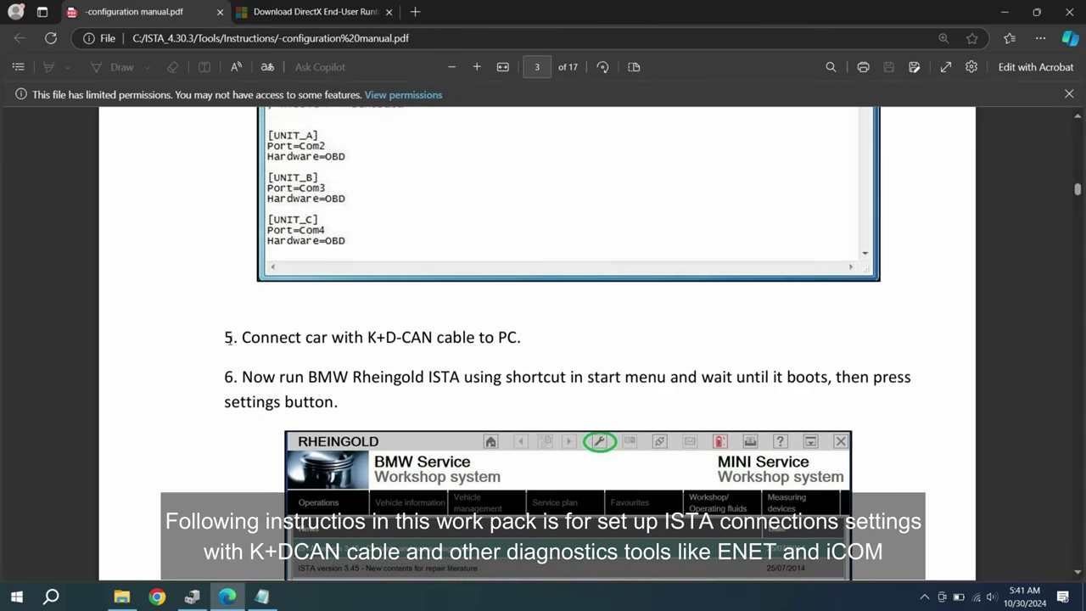
drag(241, 338, 543, 341)
scroll(354, 359, down, 1)
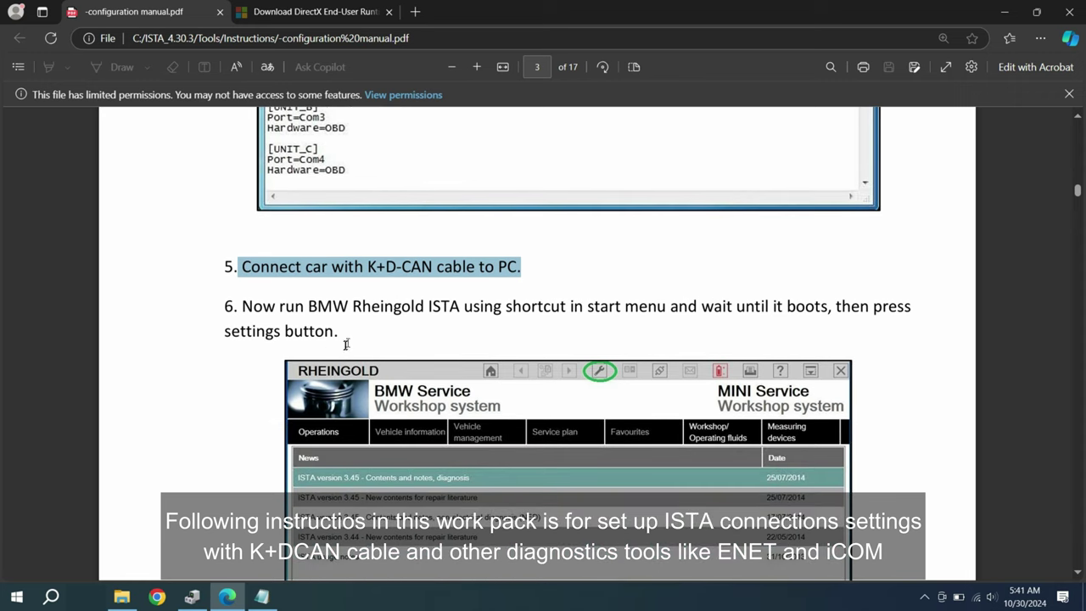
drag(339, 334, 207, 307)
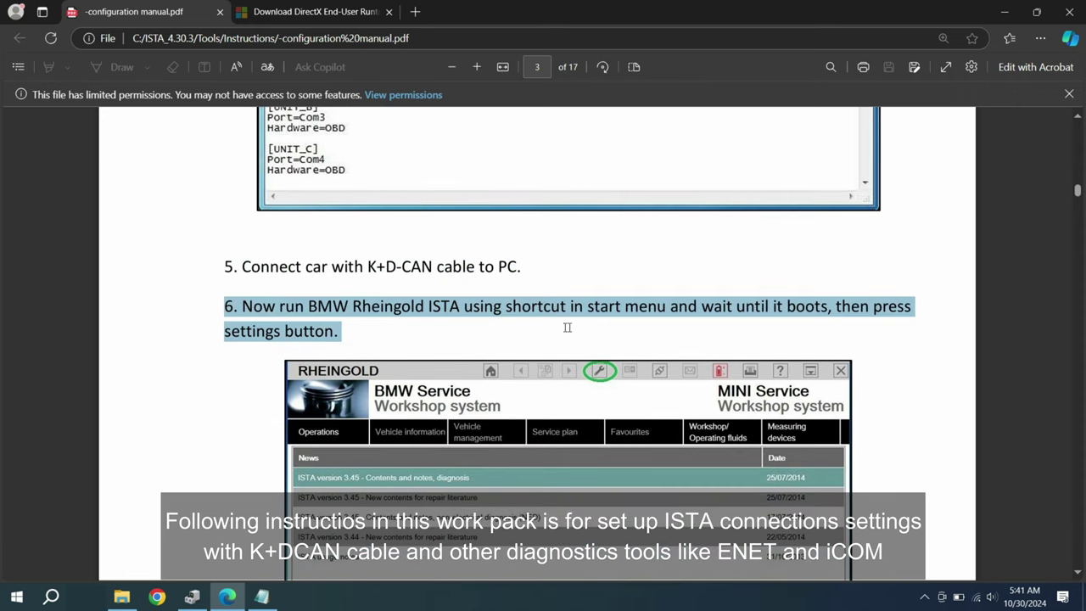
scroll(633, 326, down, 8)
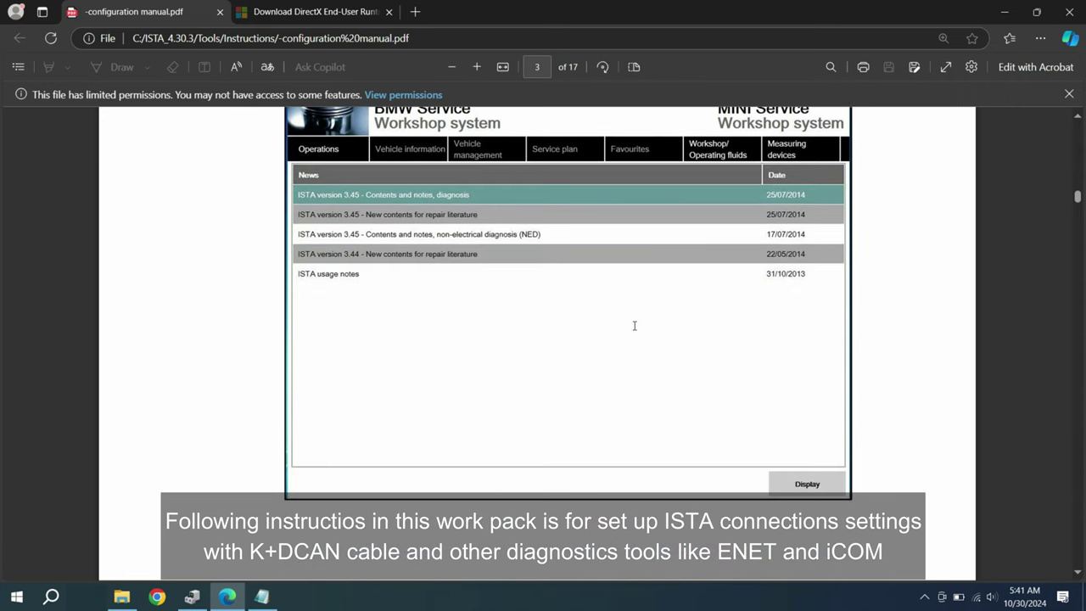
scroll(634, 326, down, 1)
scroll(633, 325, down, 3)
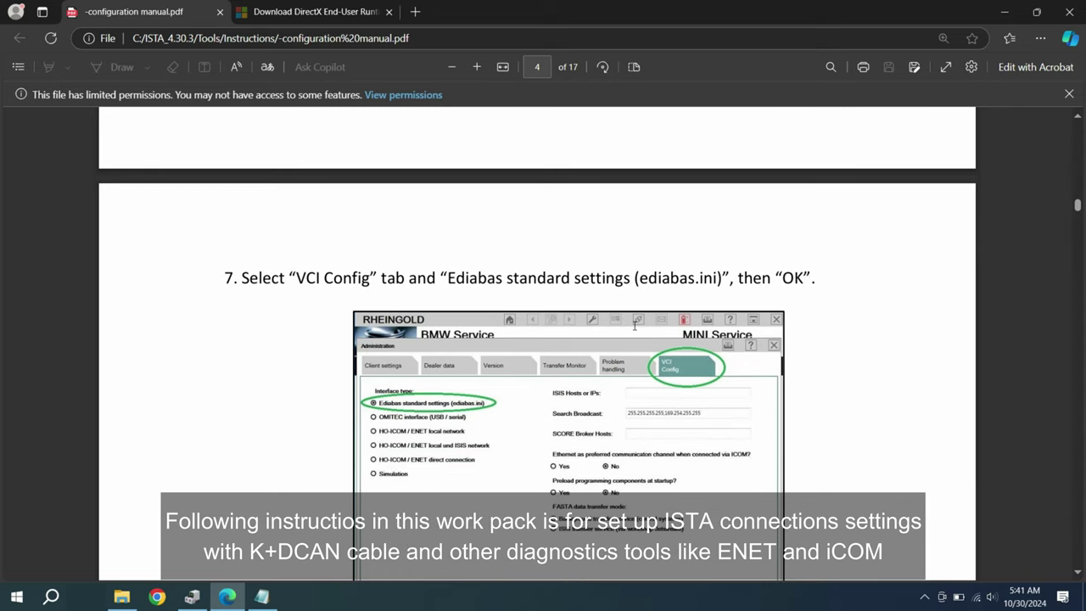
Review the manual's instruction 8 on vehicle identification and the ICOM section's network settings, and return to the instructions on ISTA's VCI settings
scroll(634, 325, down, 20)
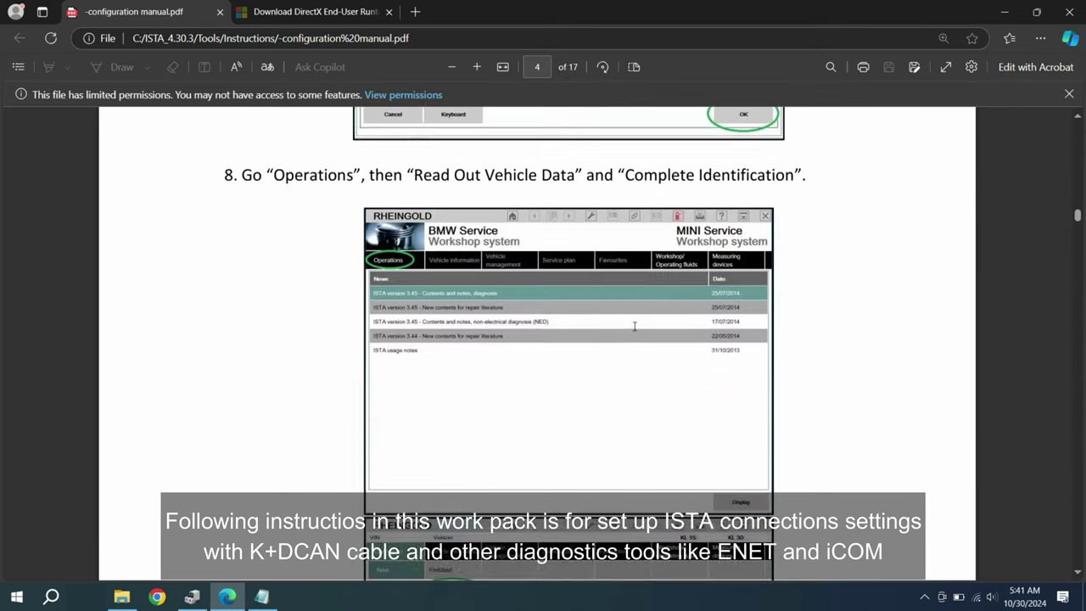
scroll(634, 326, down, 20)
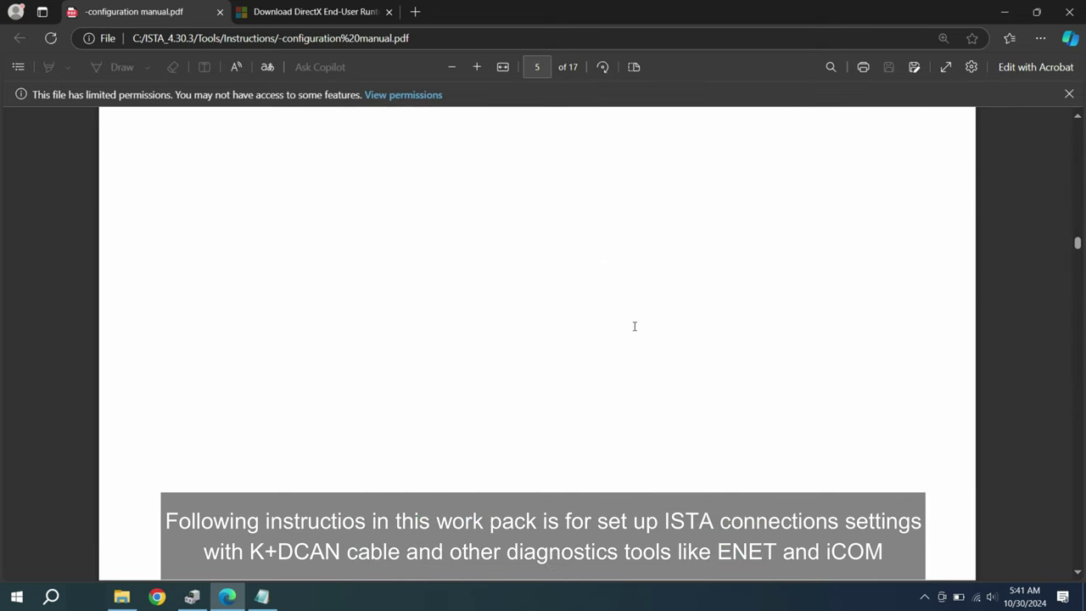
scroll(634, 325, down, 16)
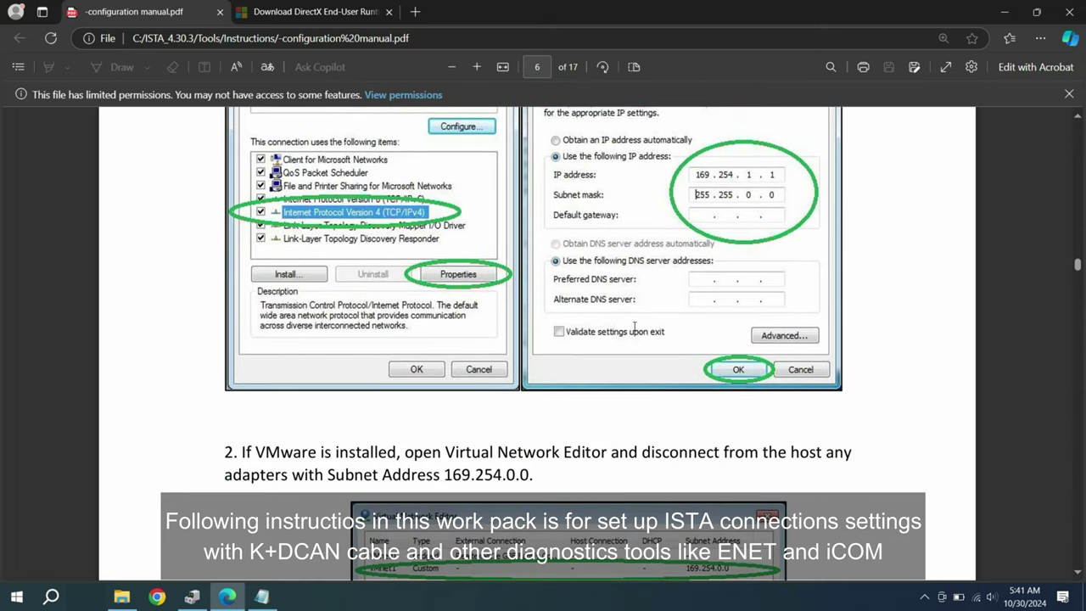
scroll(634, 325, up, 10)
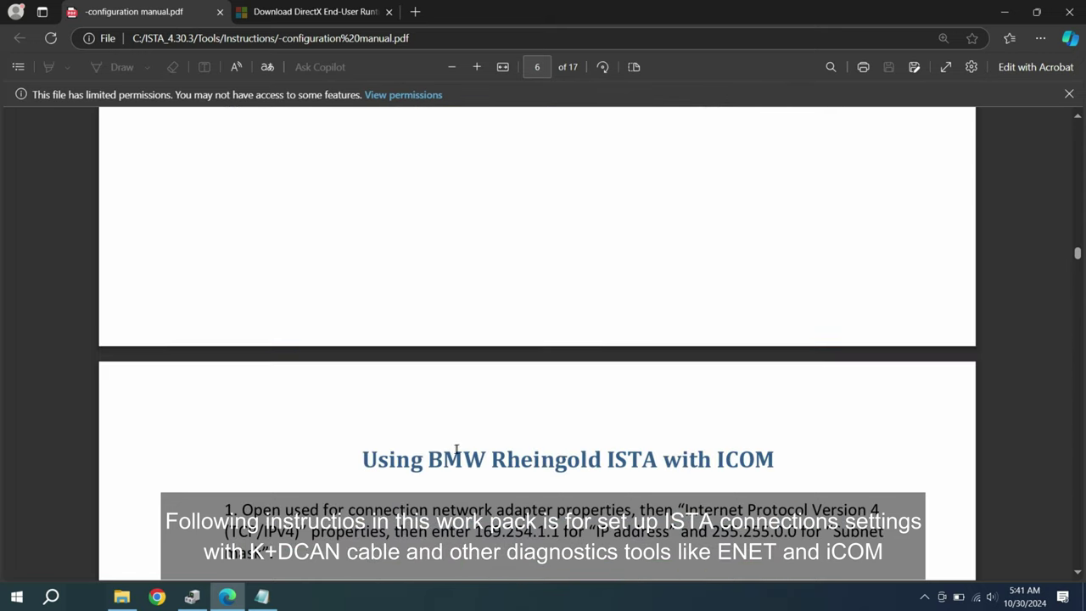
scroll(679, 463, up, 5)
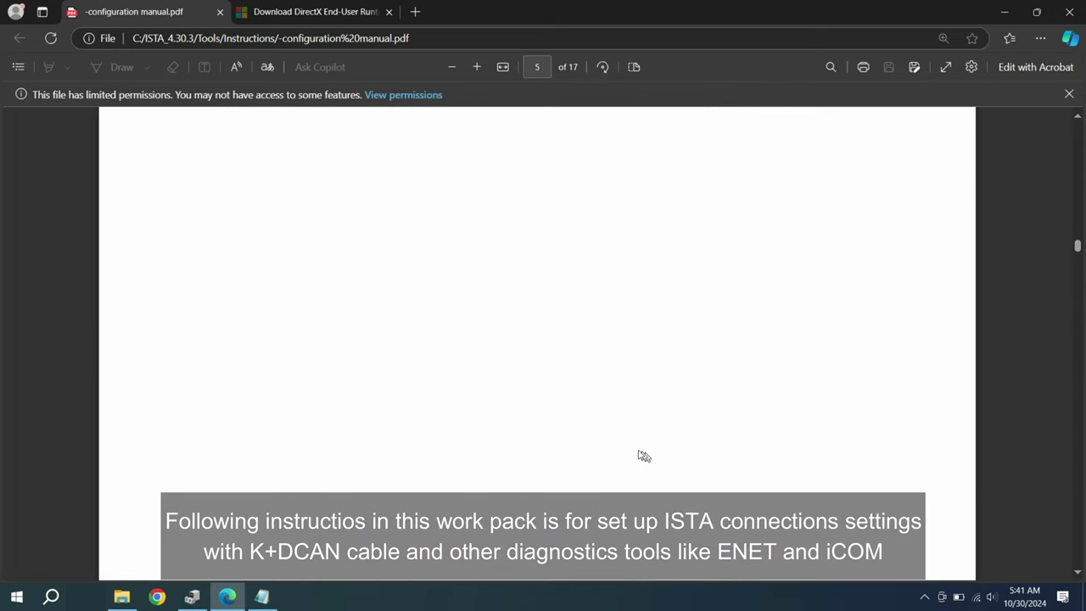
scroll(637, 450, up, 12)
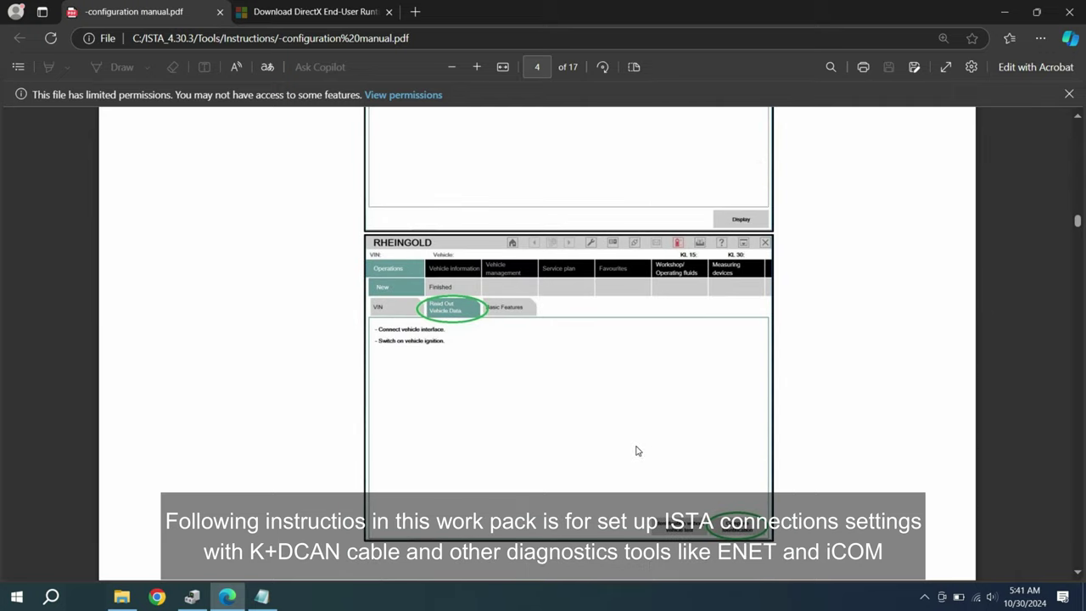
scroll(637, 451, up, 15)
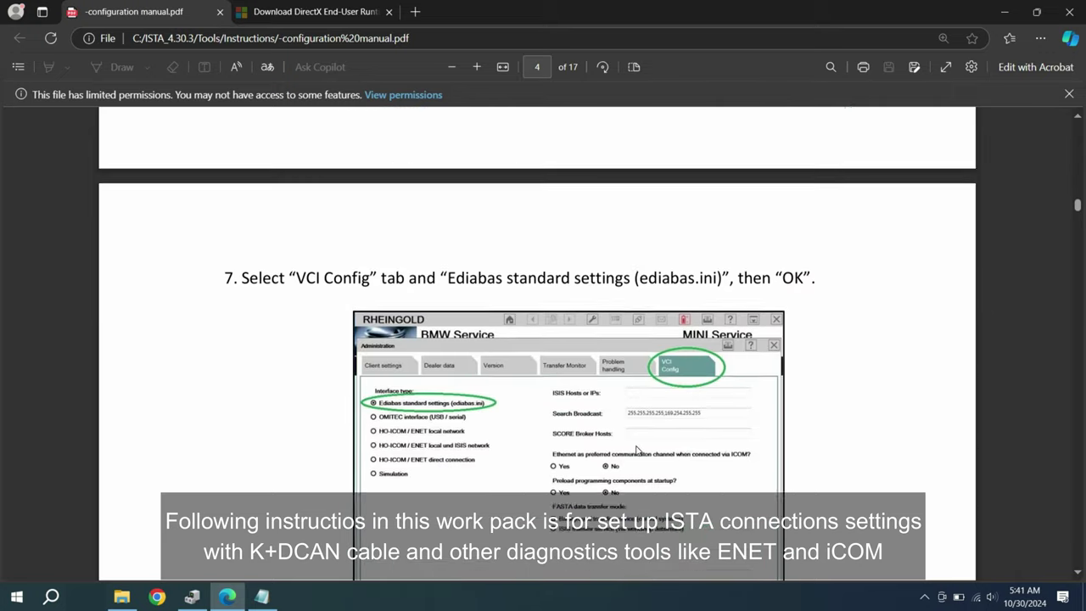
scroll(637, 450, up, 6)
scroll(637, 450, down, 4)
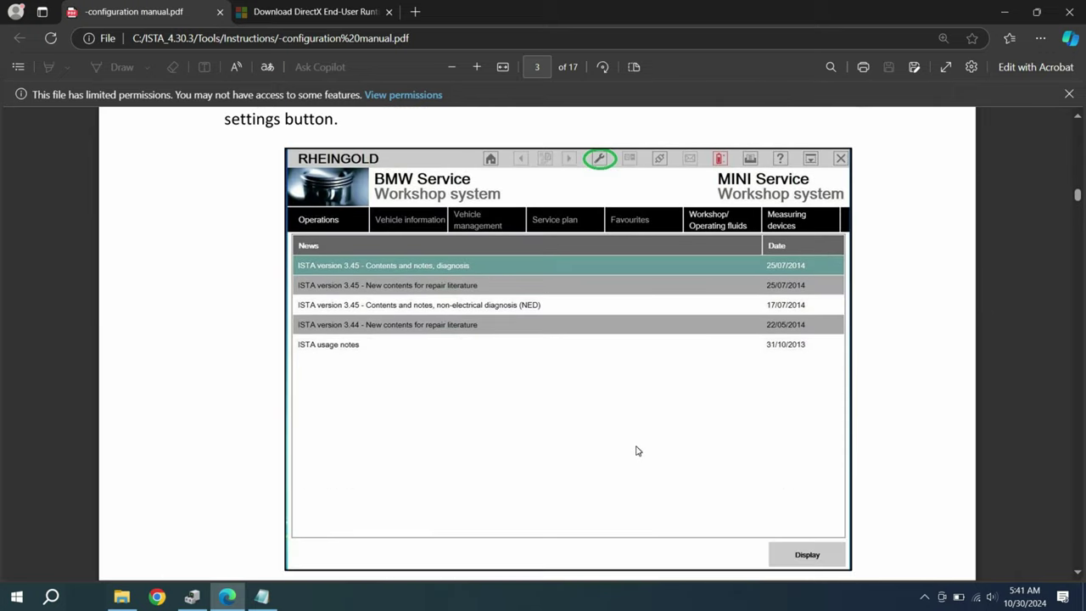